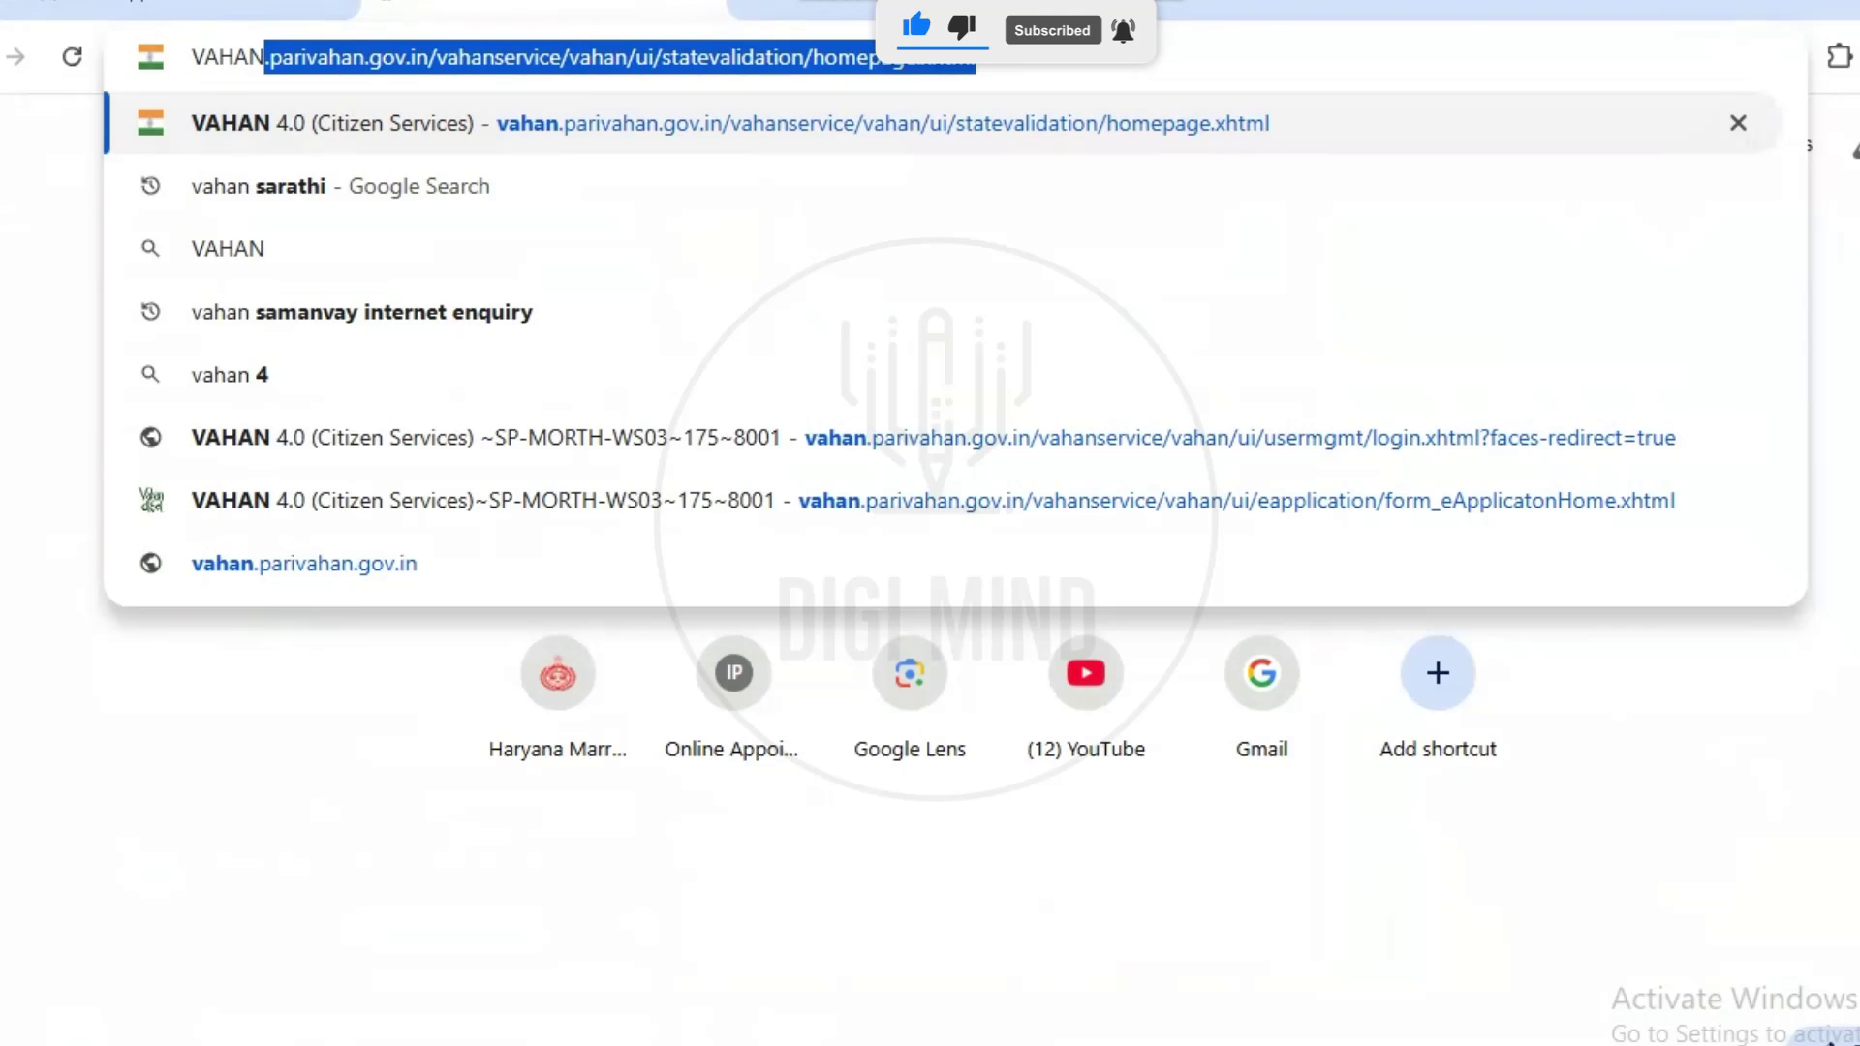
# Search Google for 'vahan sarathi' and open the Parivahan Sewa homepage at parivahan.gov.in.
pyautogui.click(299, 190)
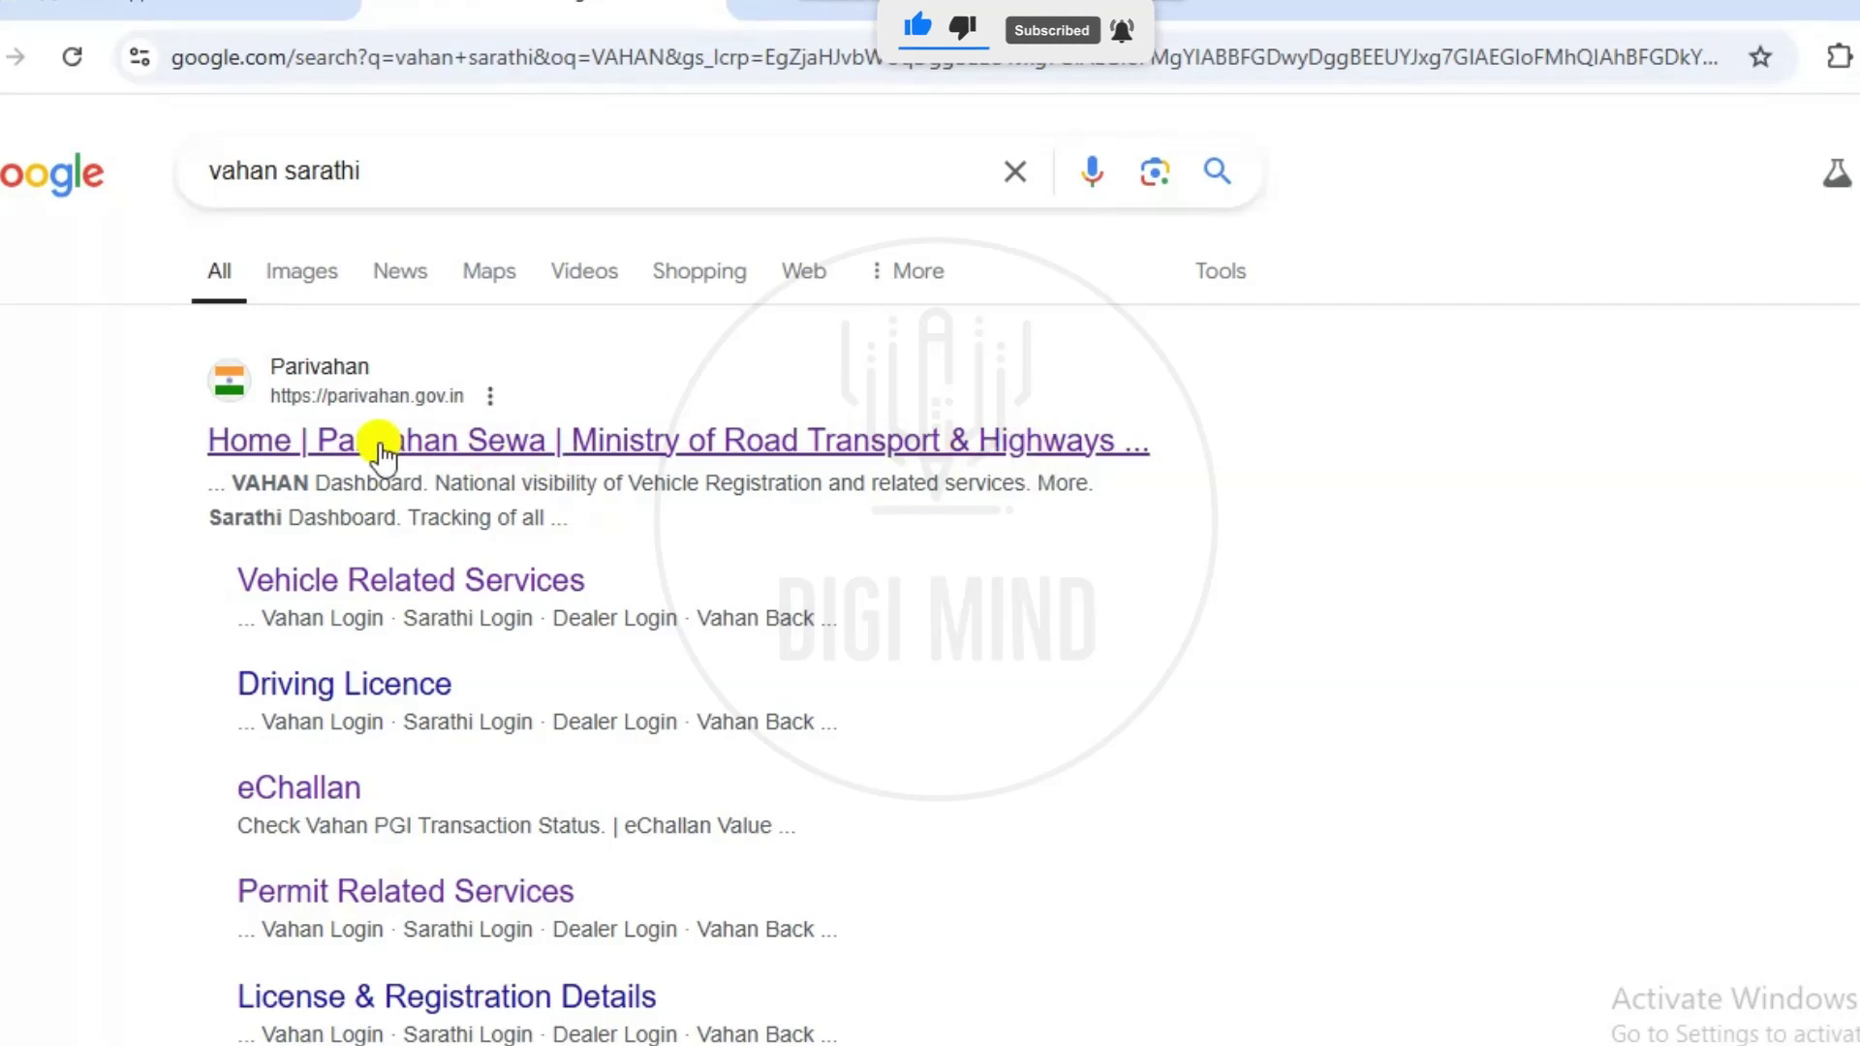
pyautogui.click(611, 456)
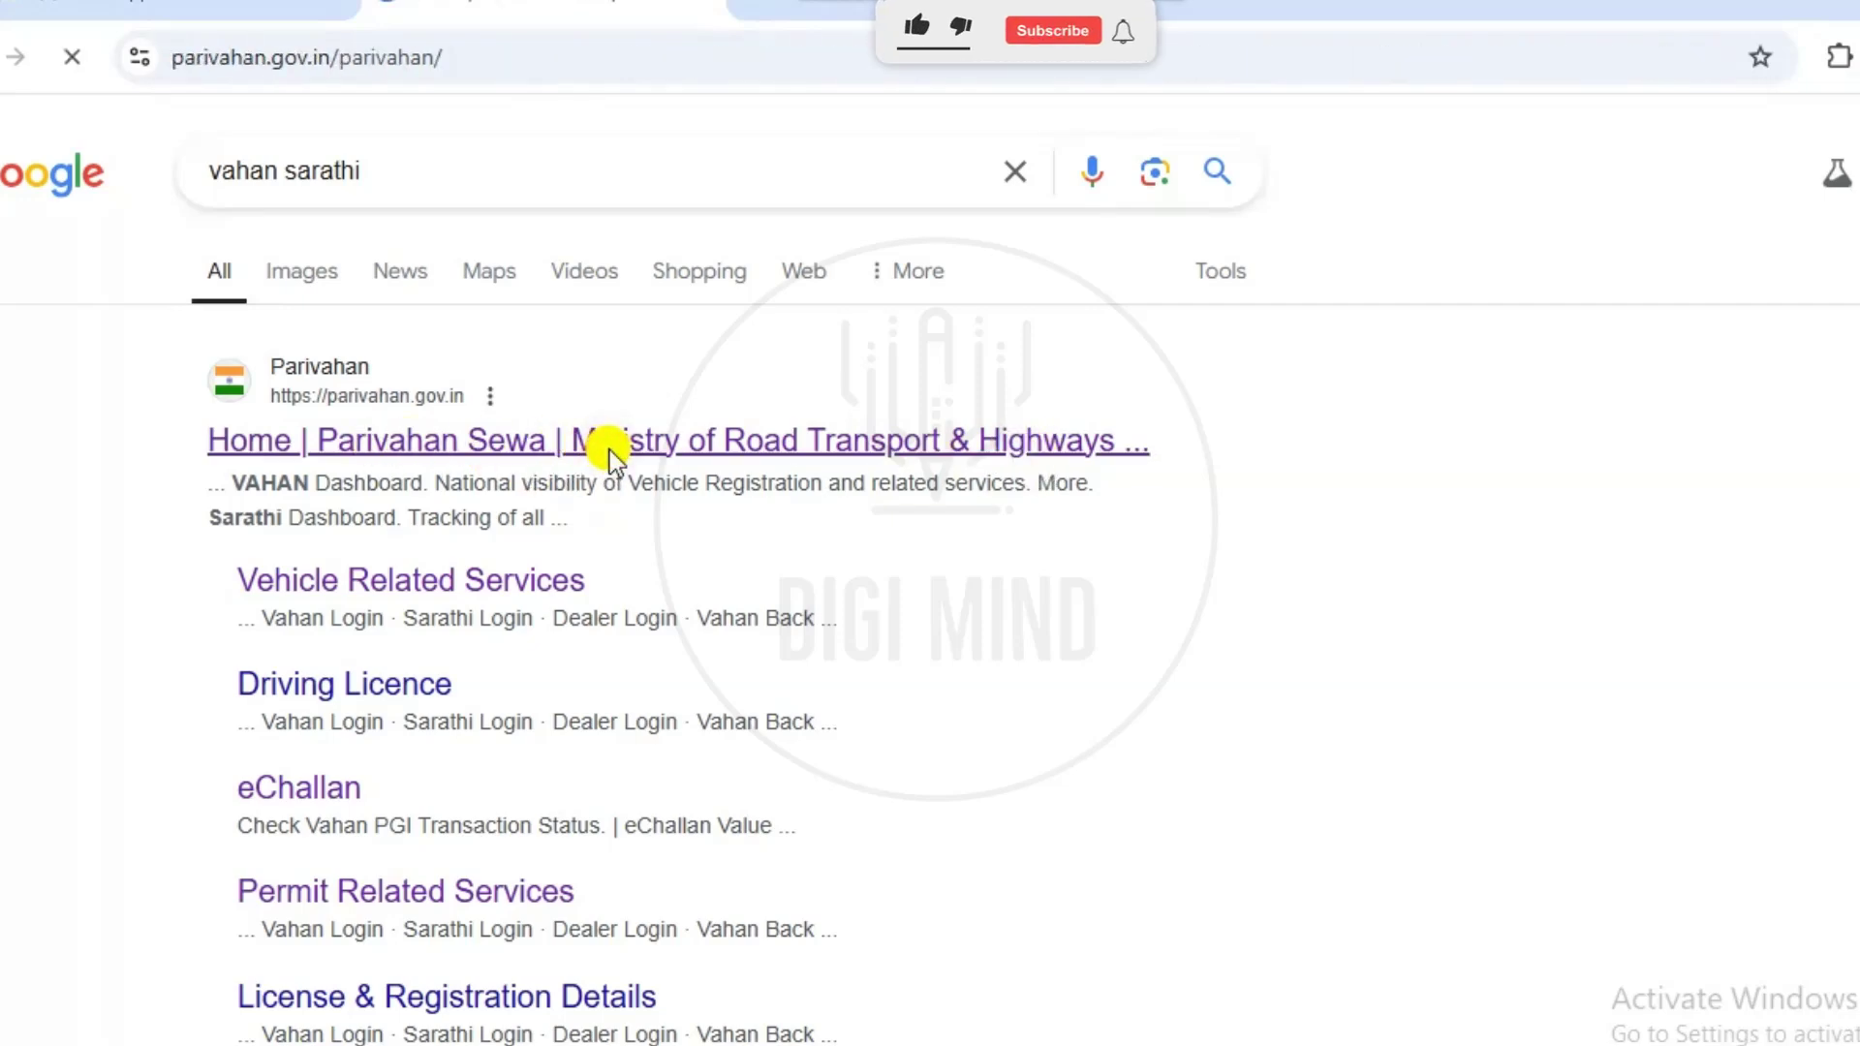
pyautogui.moveTo(344, 335)
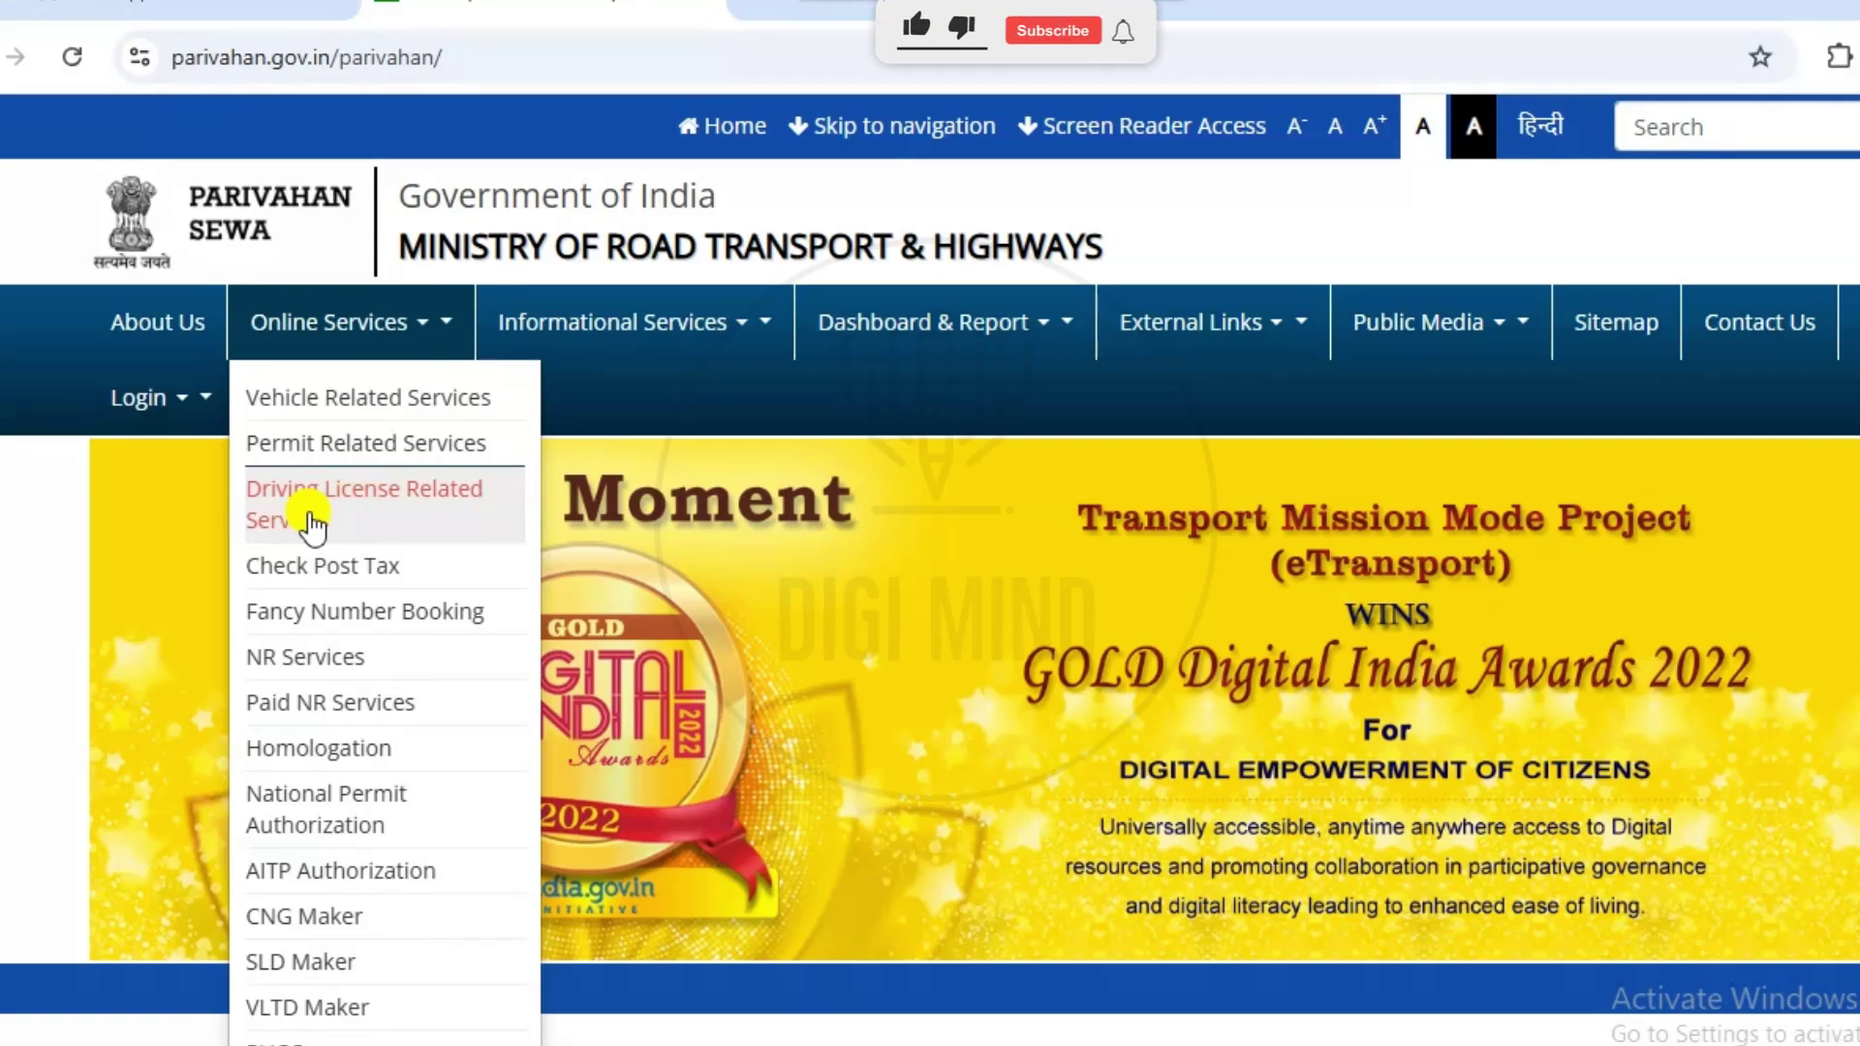
# Under Driving License Related Services, select Haryana and continue to the Services on DL form.
pyautogui.click(310, 516)
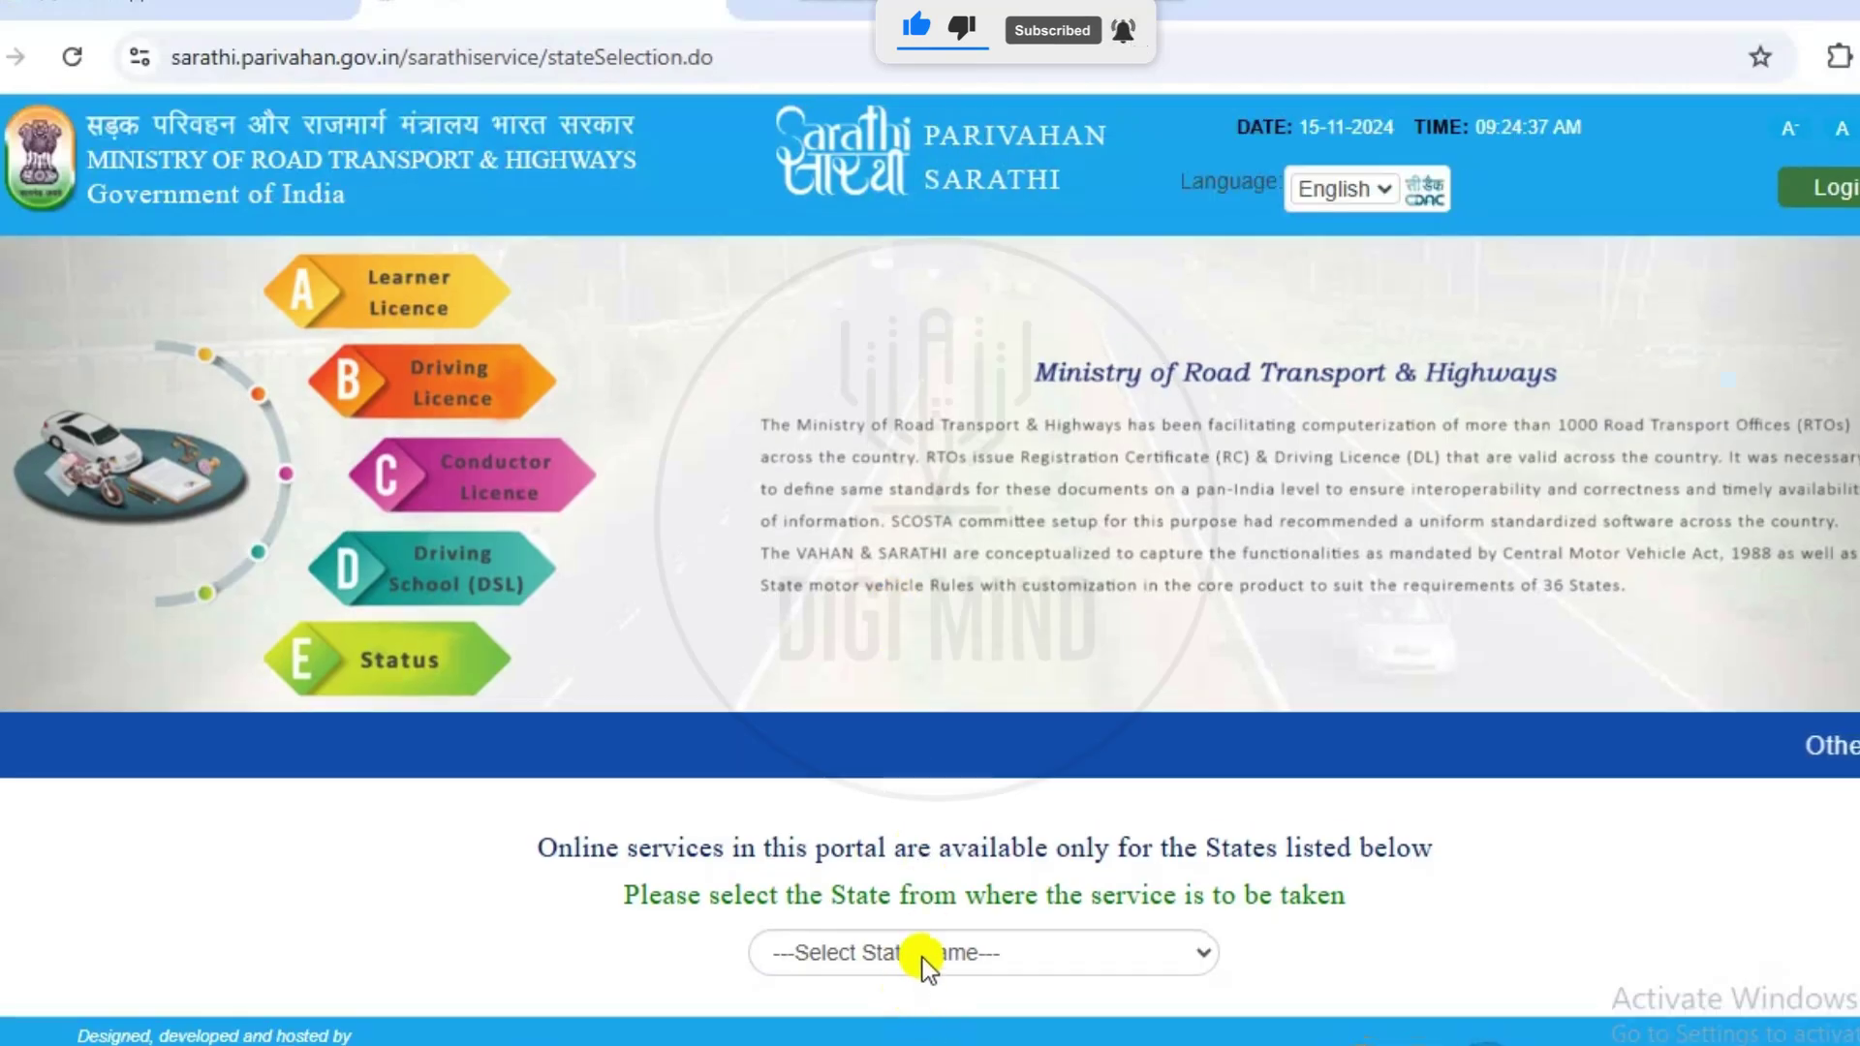
pyautogui.click(925, 959)
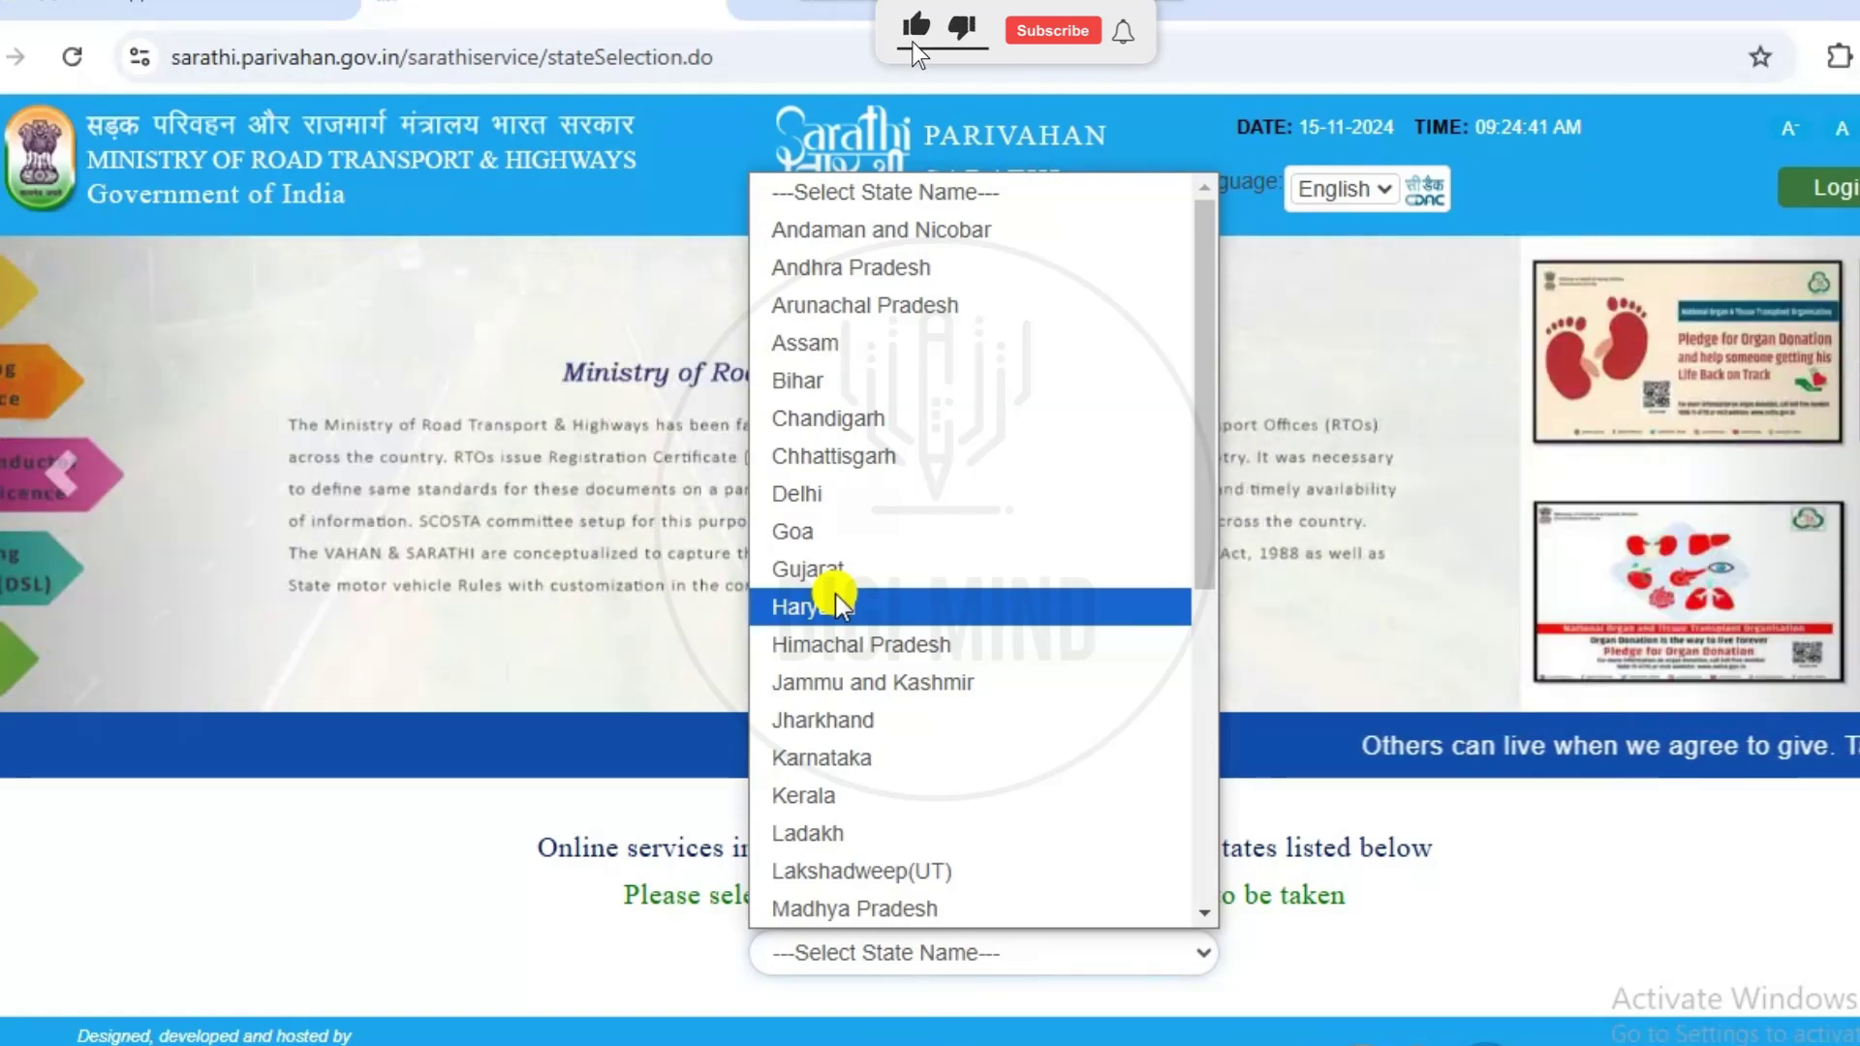
pyautogui.click(834, 601)
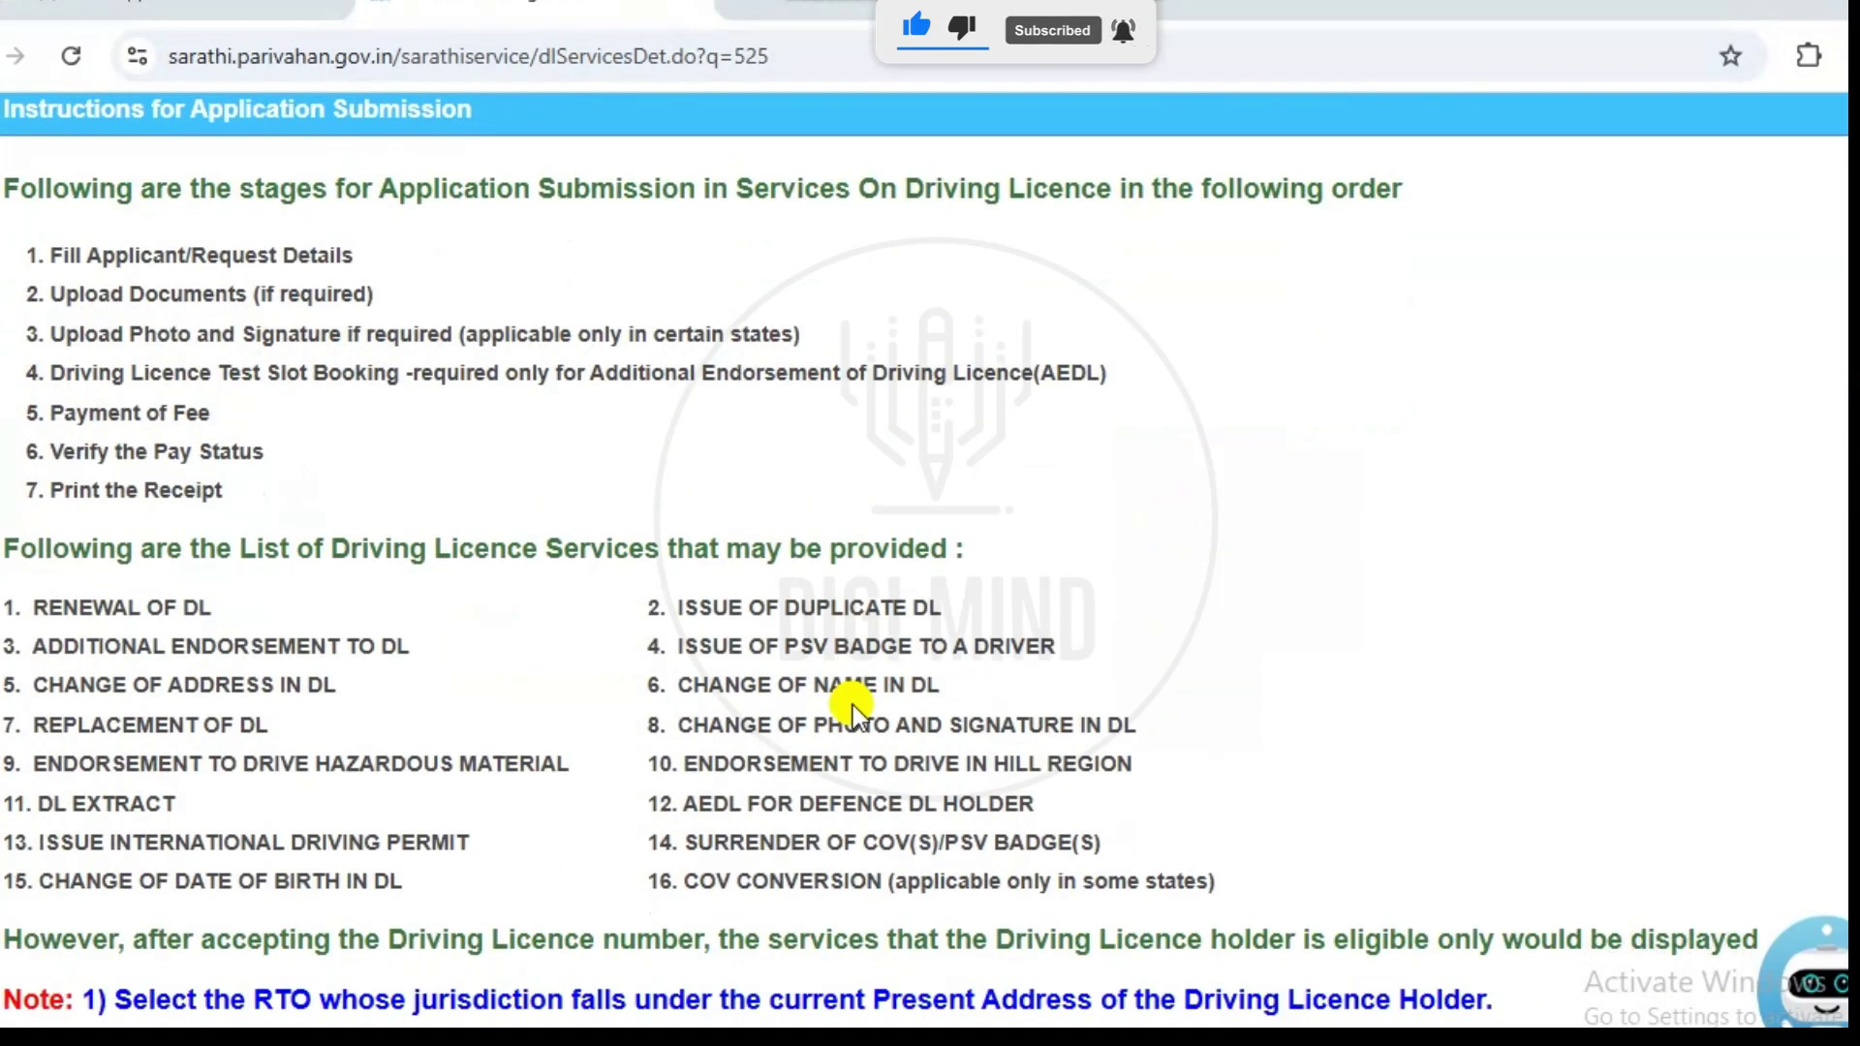
pyautogui.scroll(-5, 853, 705)
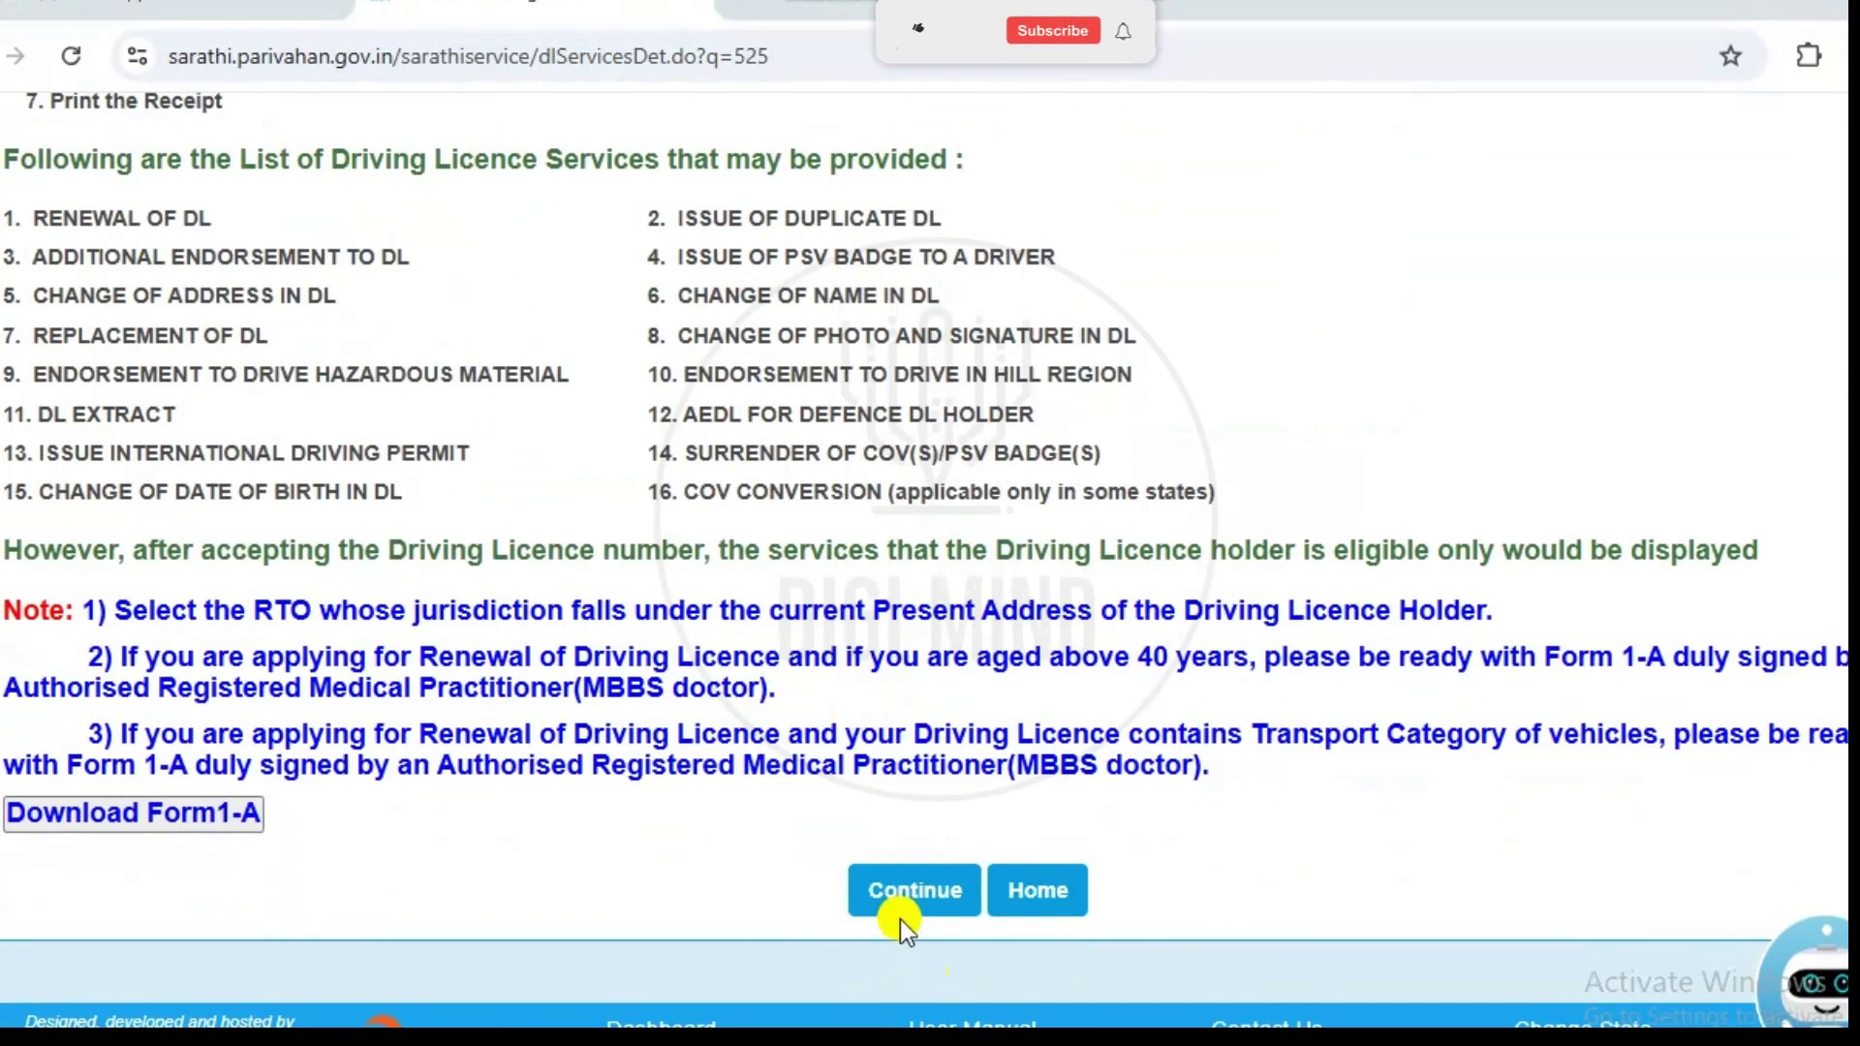
pyautogui.click(897, 903)
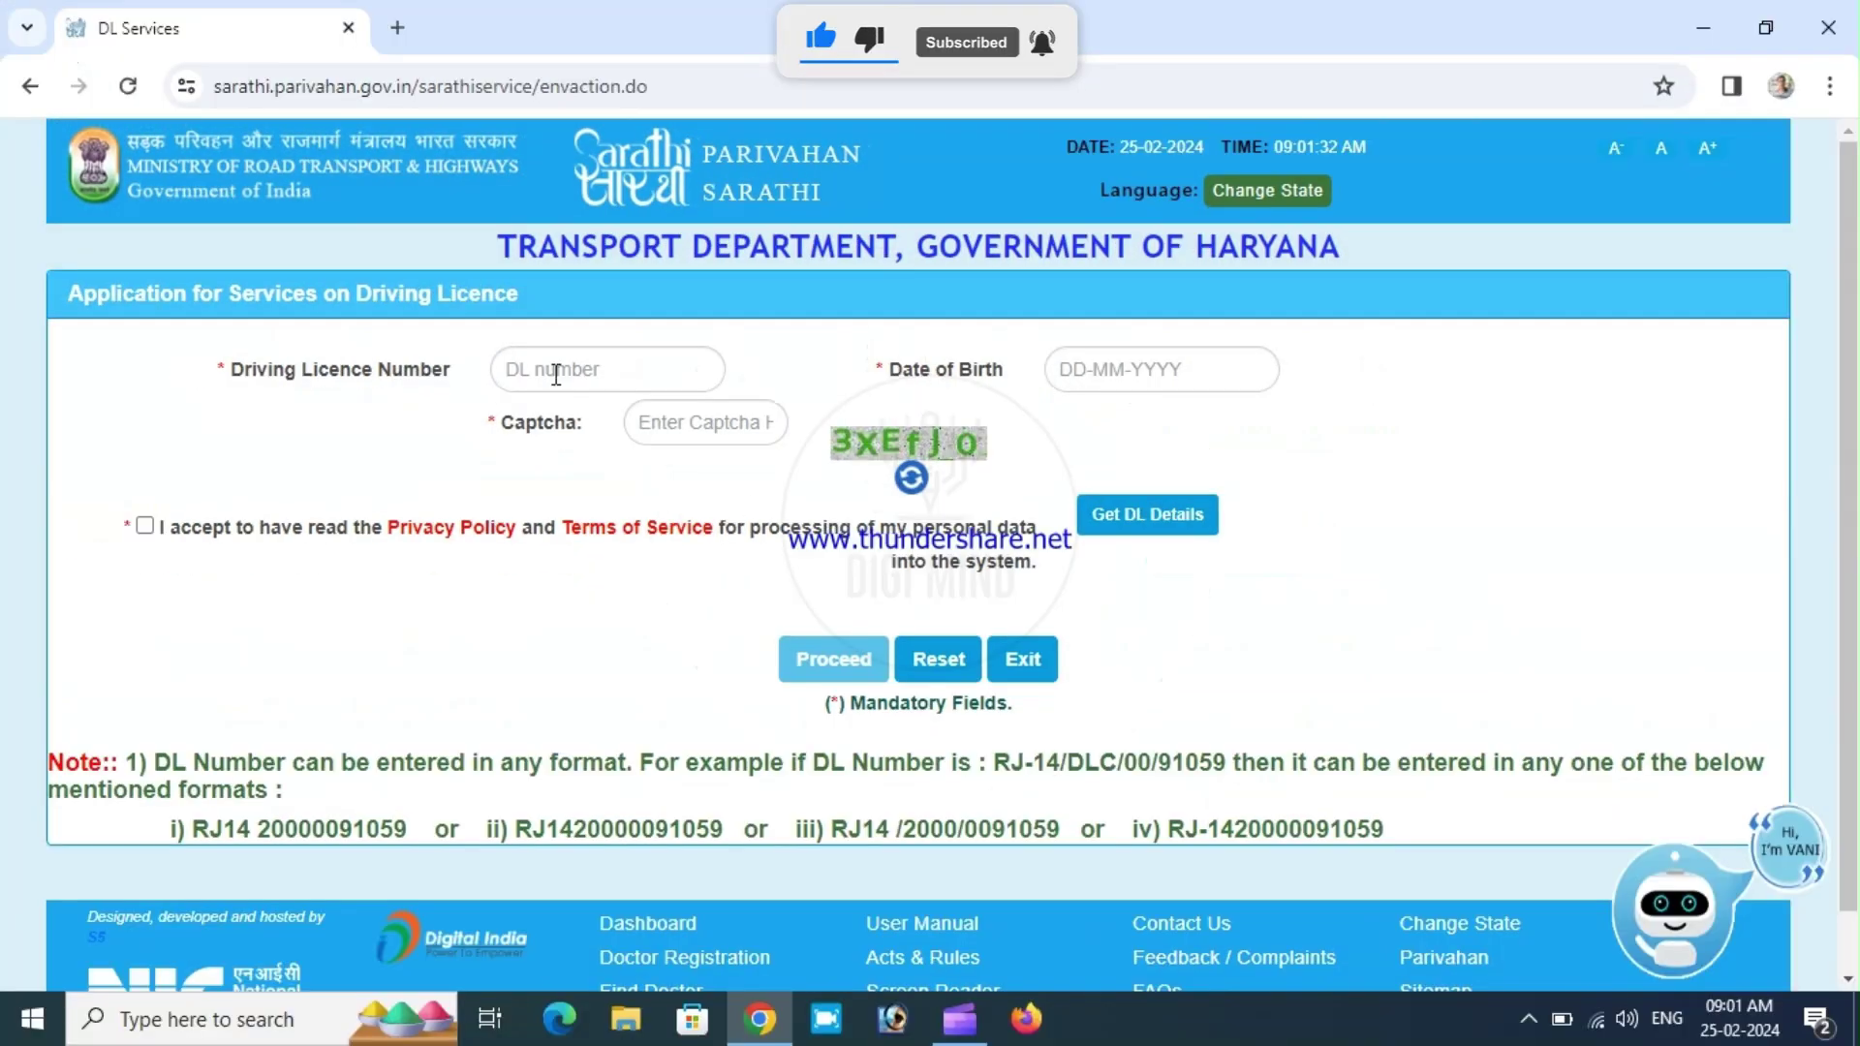
pyautogui.click(574, 364)
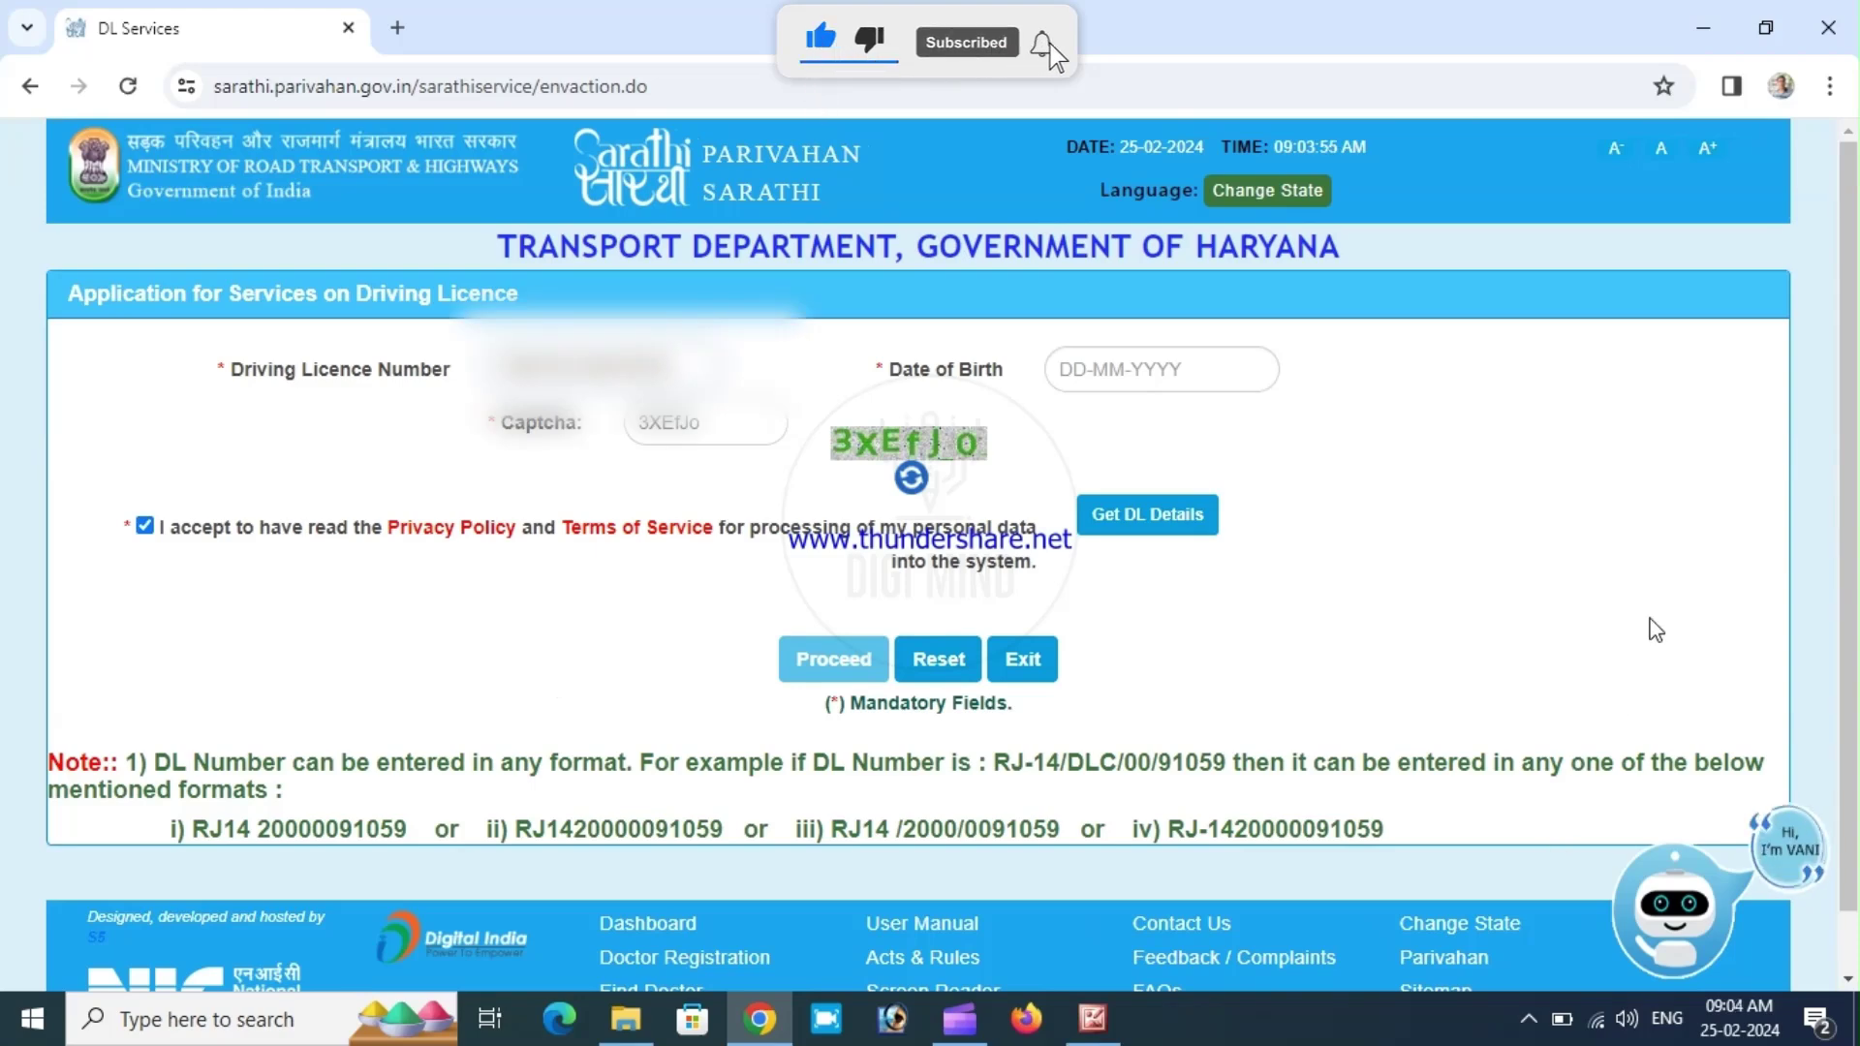
pyautogui.click(1074, 373)
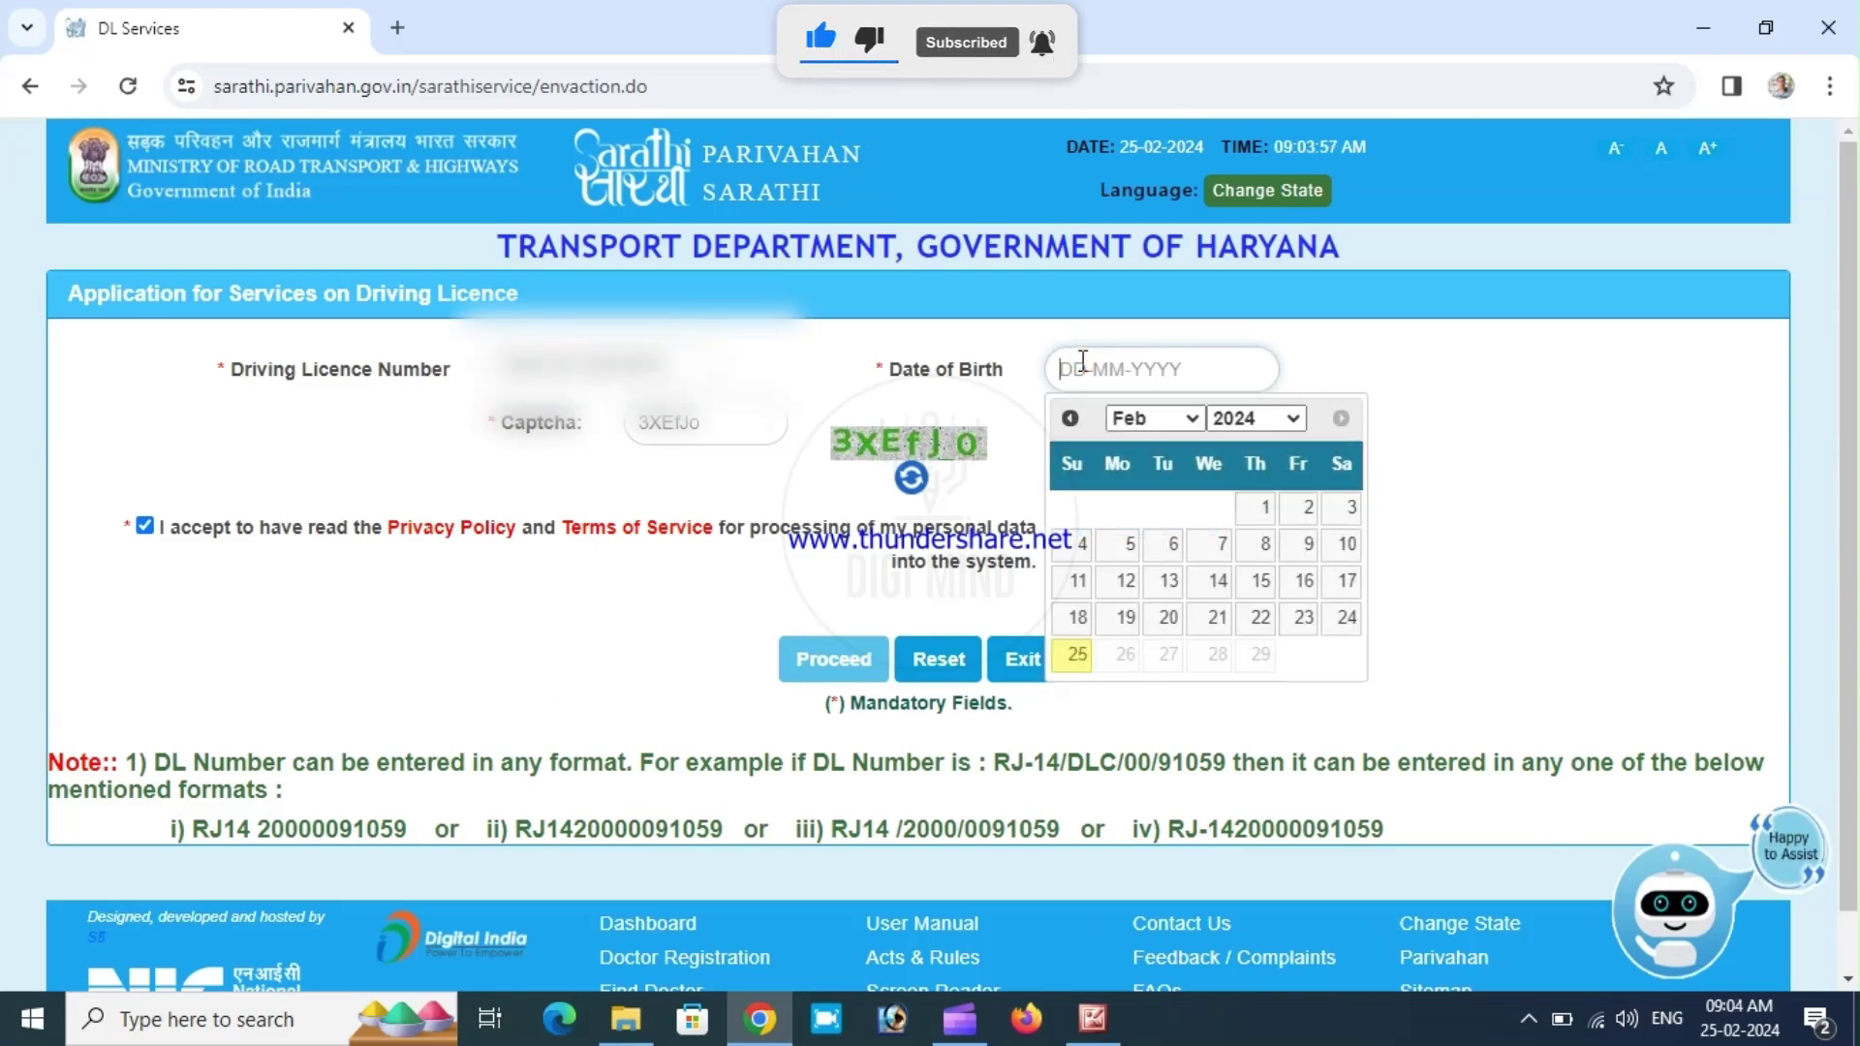
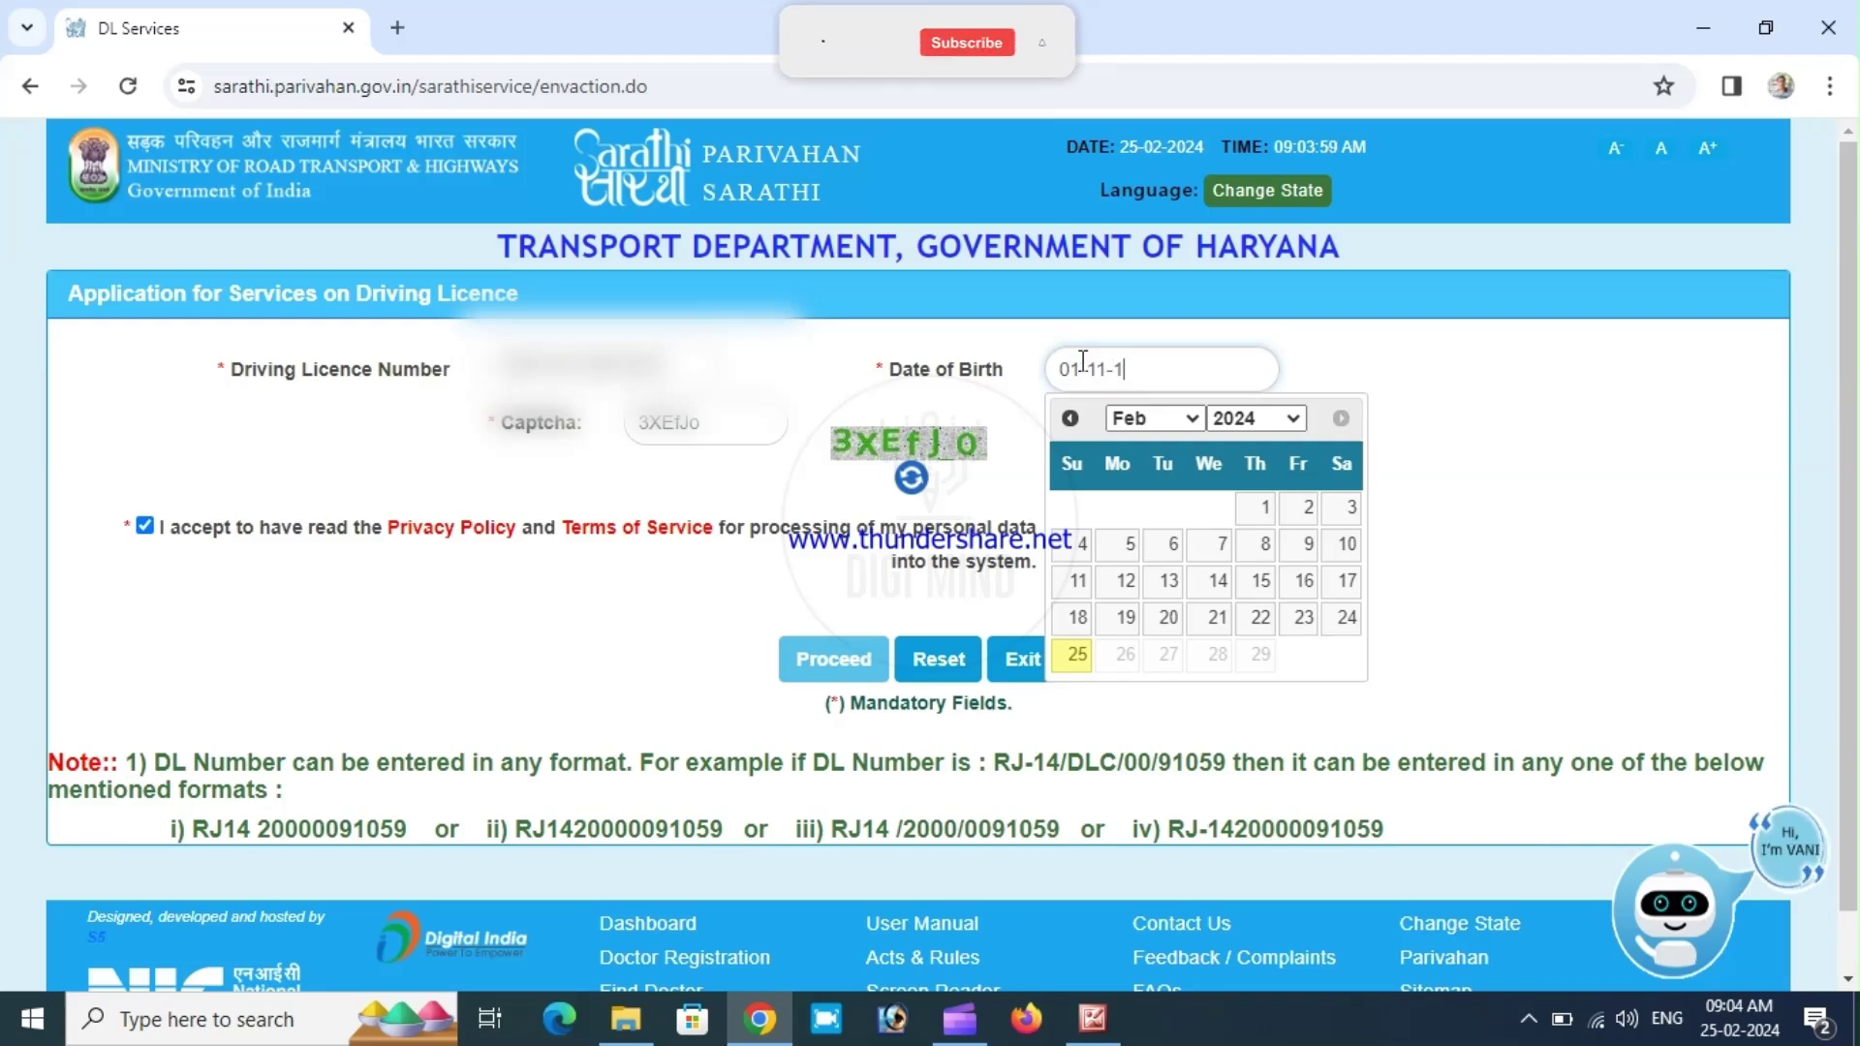
pyautogui.press('Tab')
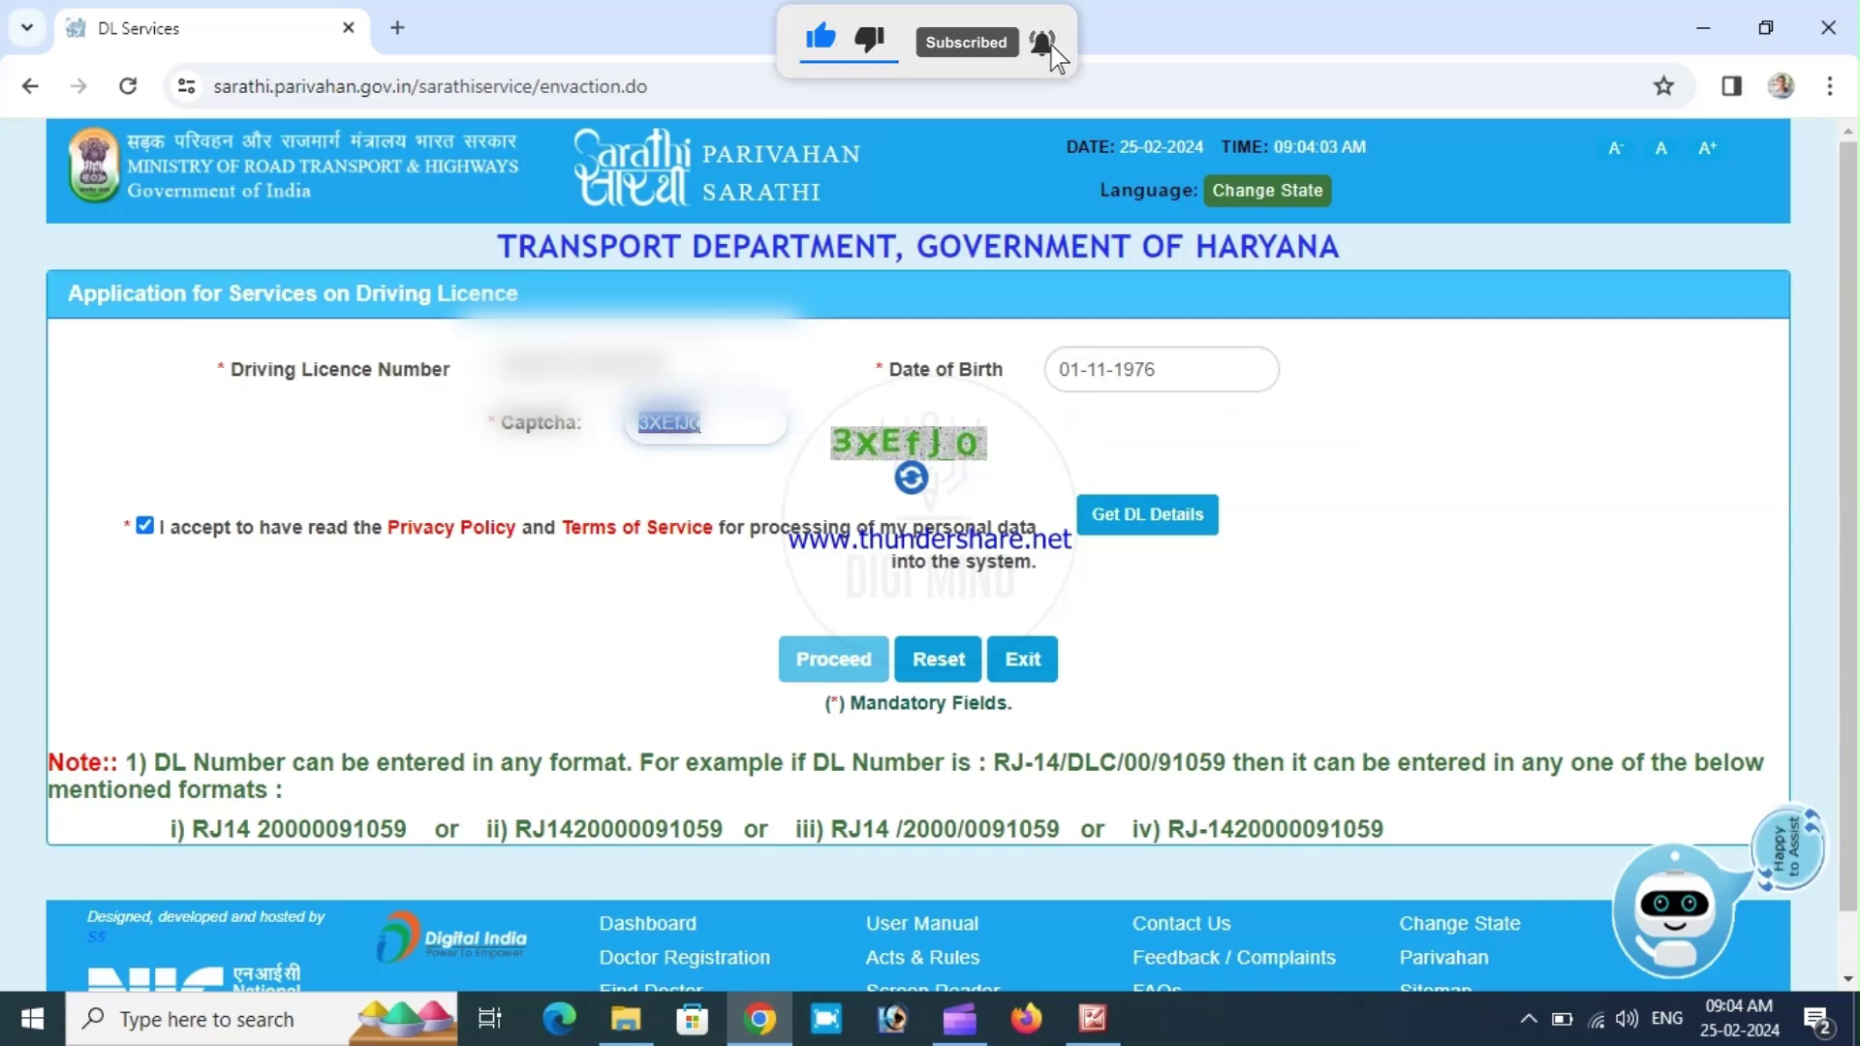
pyautogui.click(702, 422)
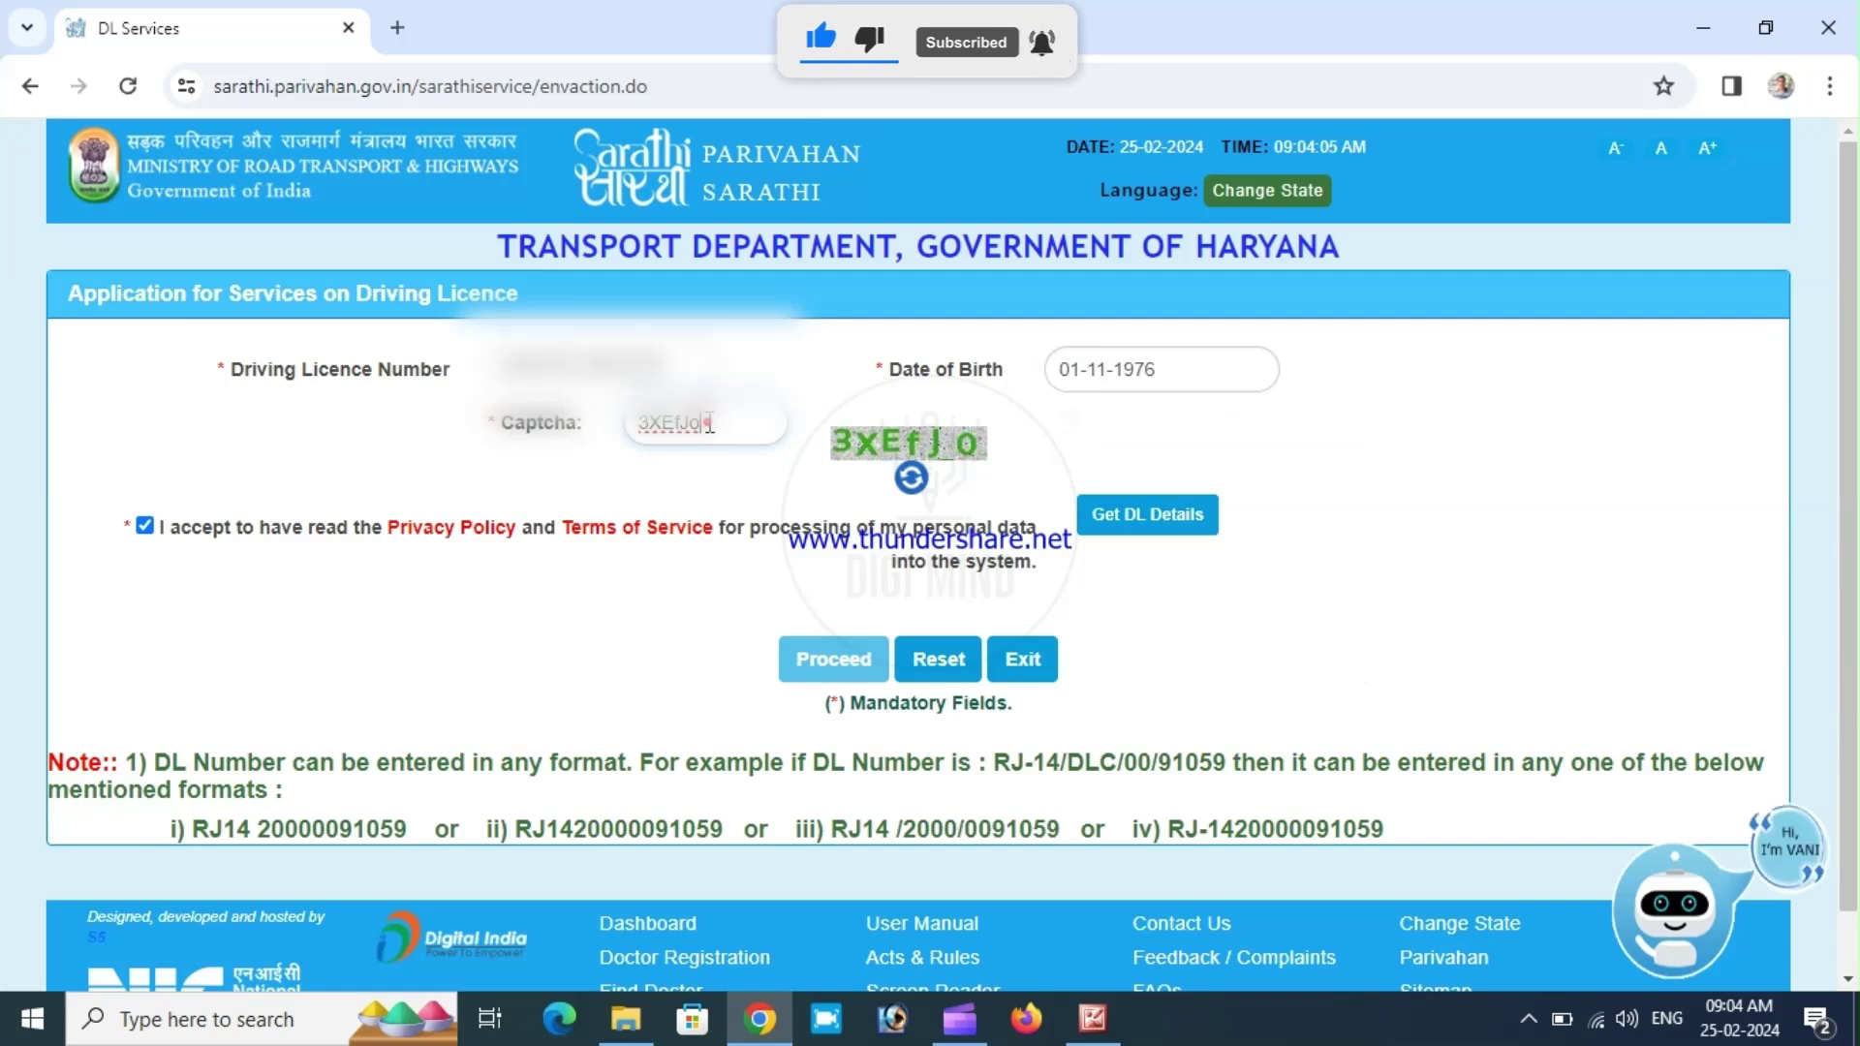
pyautogui.click(708, 422)
pyautogui.press('BackSpace')
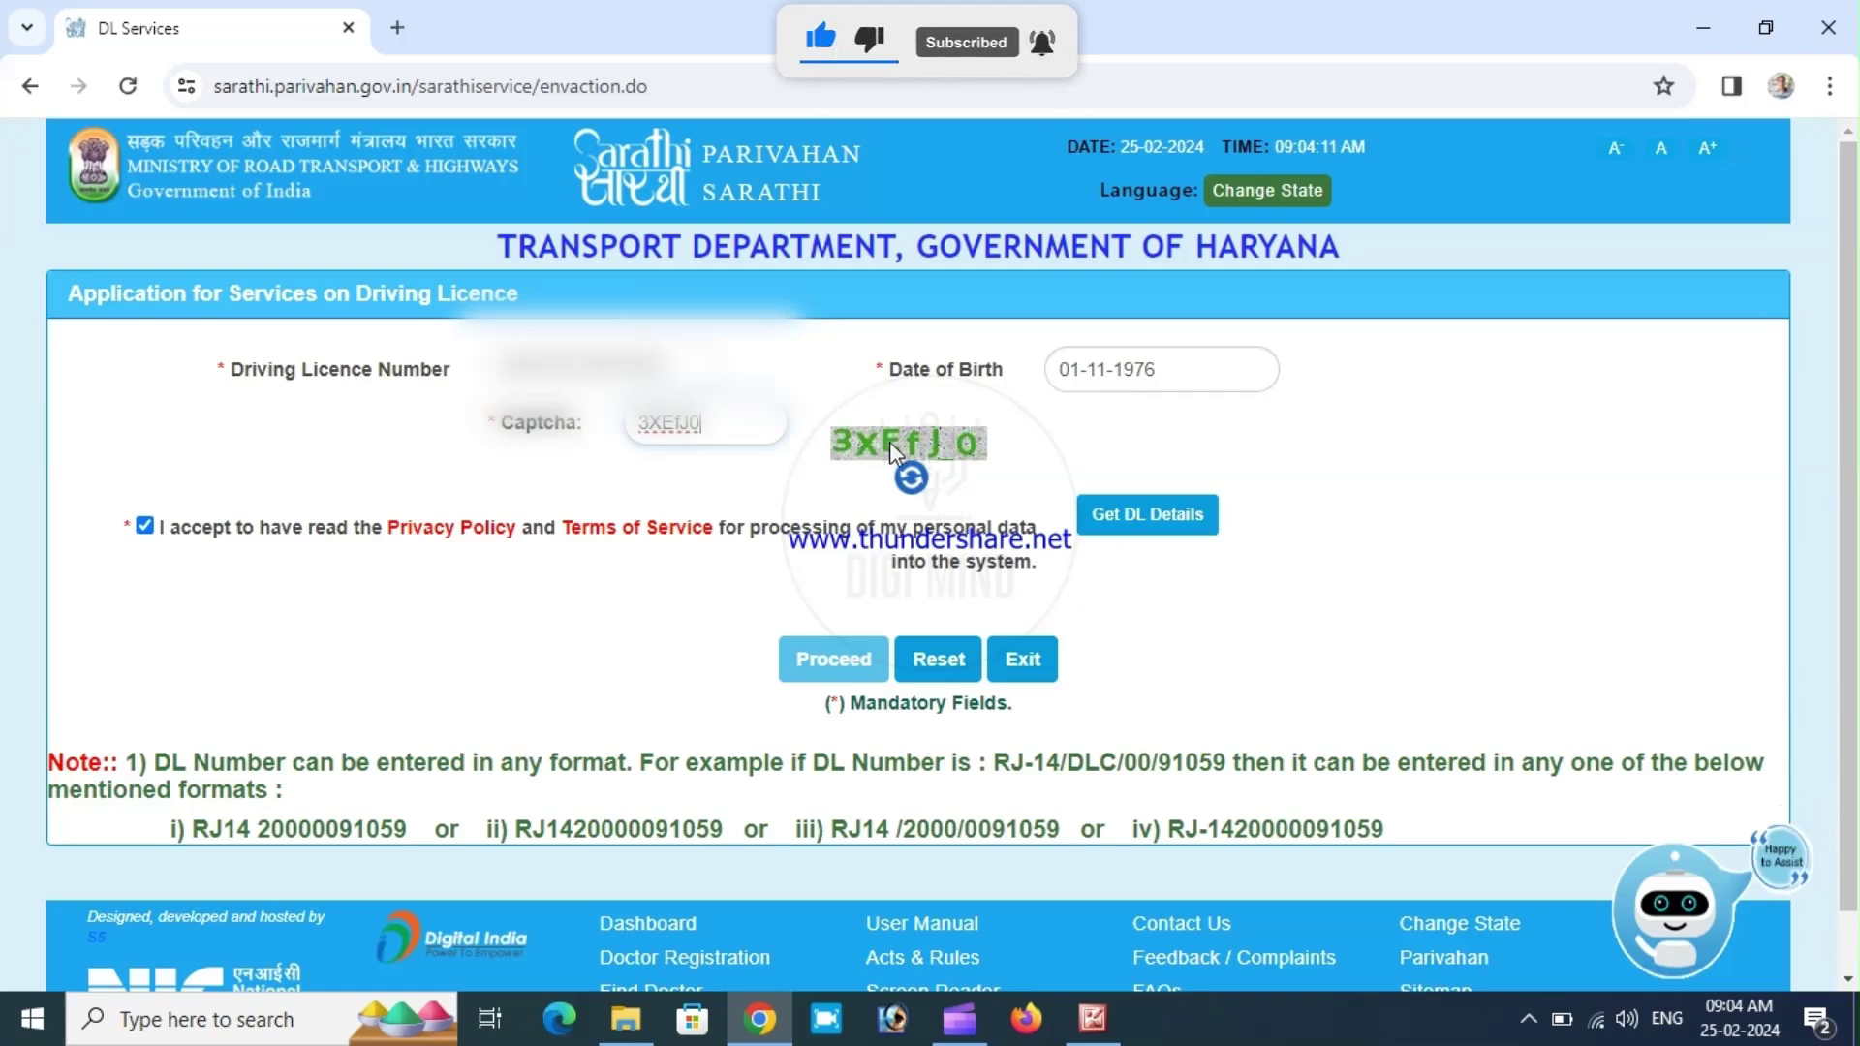
# Accept the privacy and terms consent and fetch the DL details.
pyautogui.click(143, 526)
pyautogui.click(144, 526)
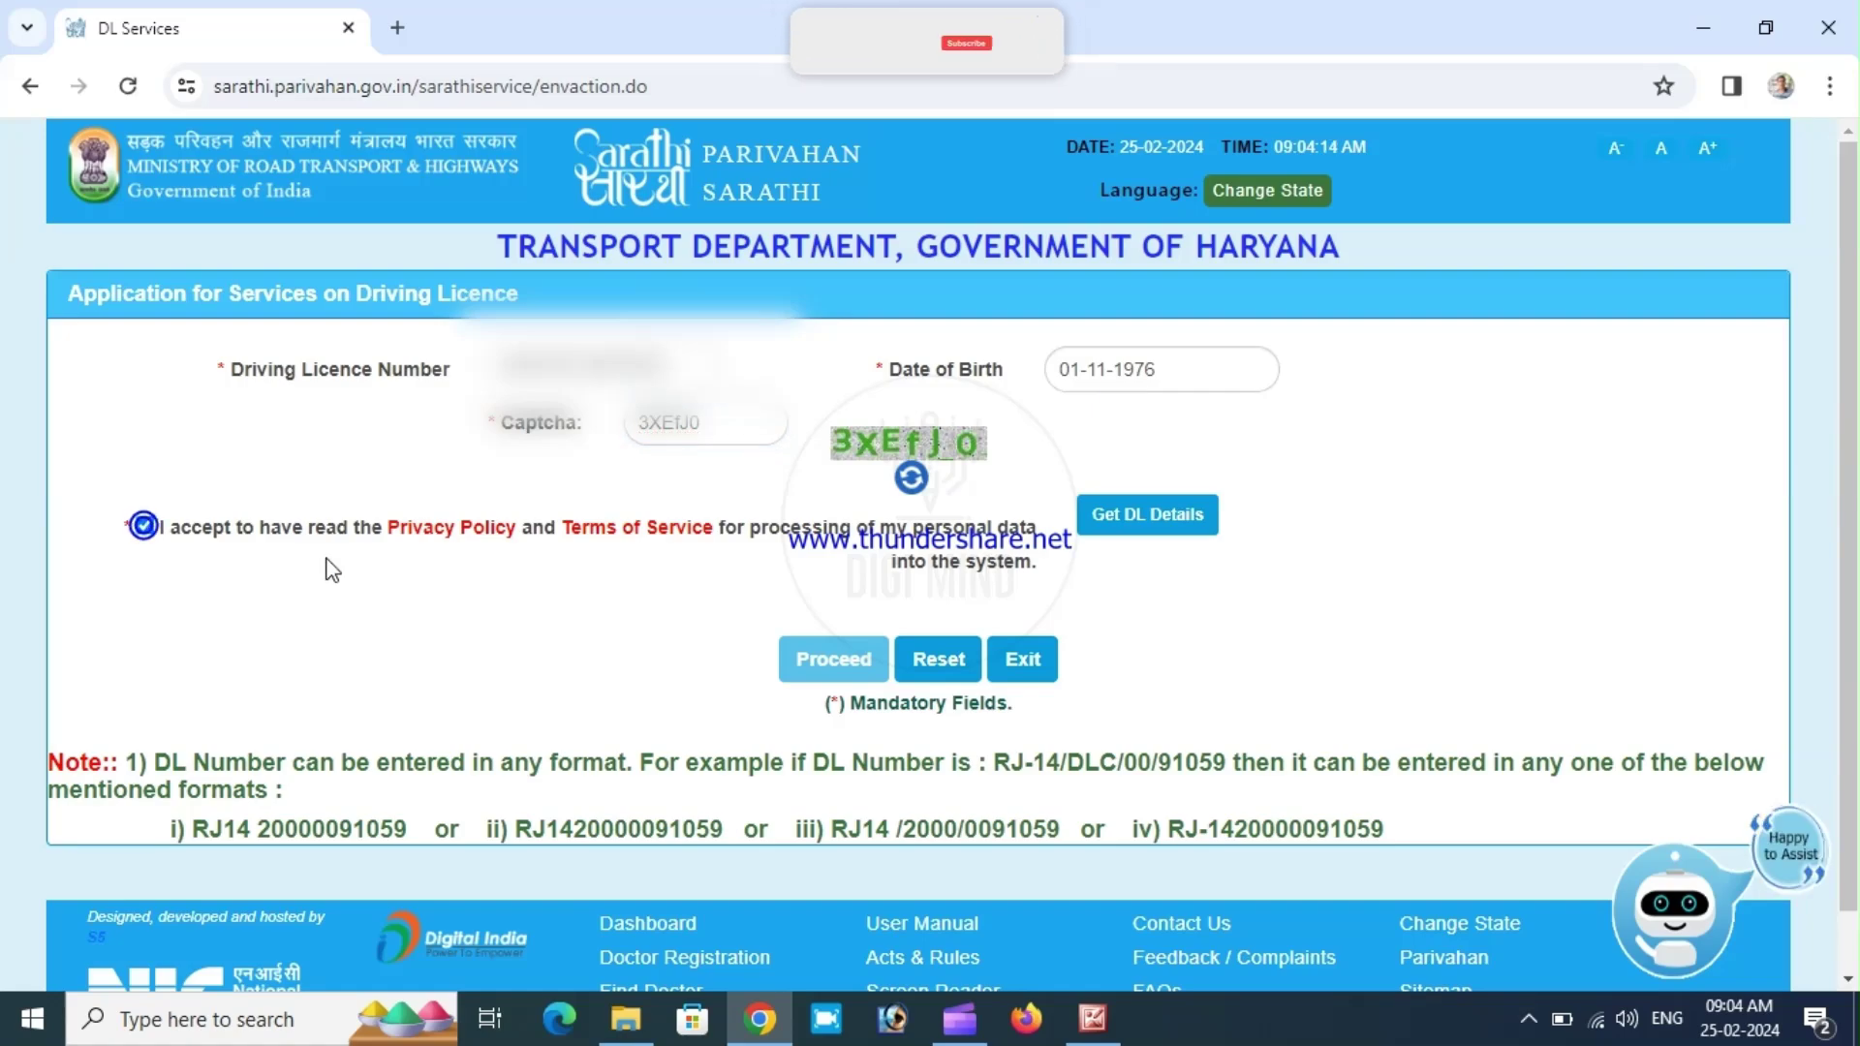
pyautogui.click(1136, 515)
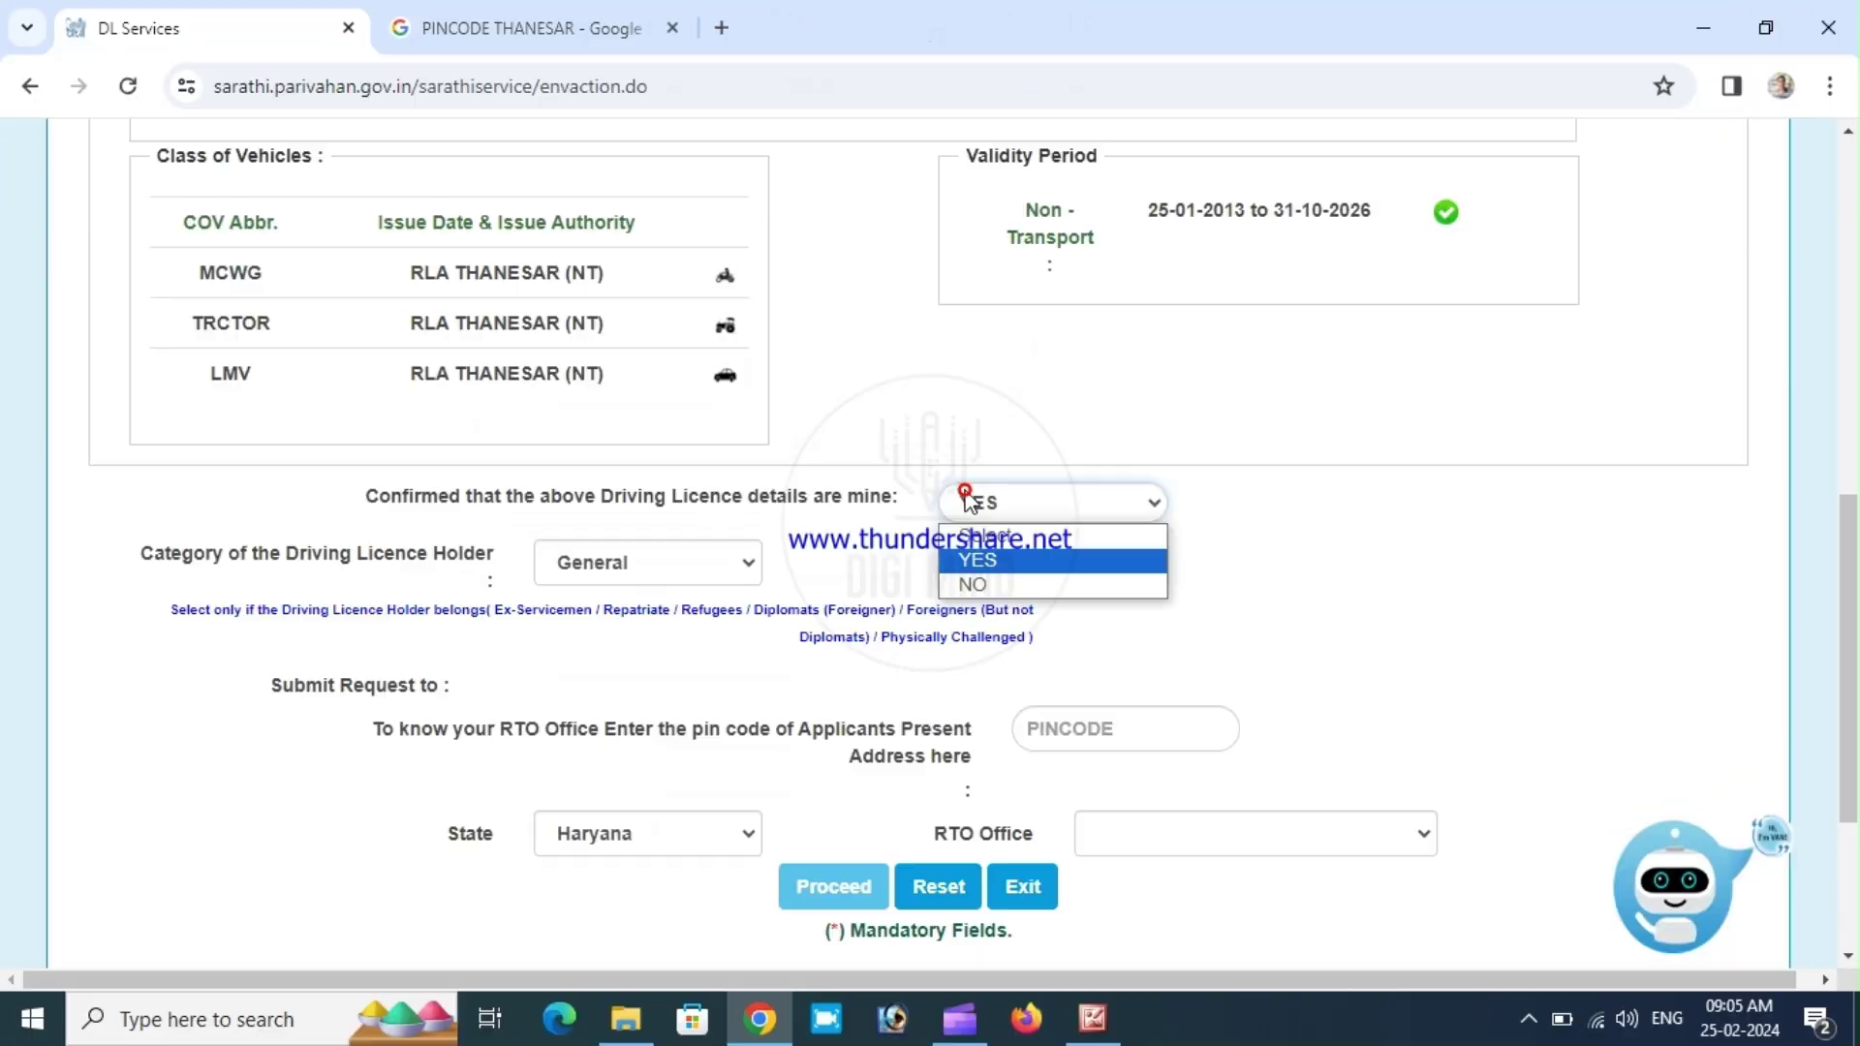
# Confirm the details as yours, enter pin code 136118 to assign Thanesar RTO, and proceed.
pyautogui.click(995, 556)
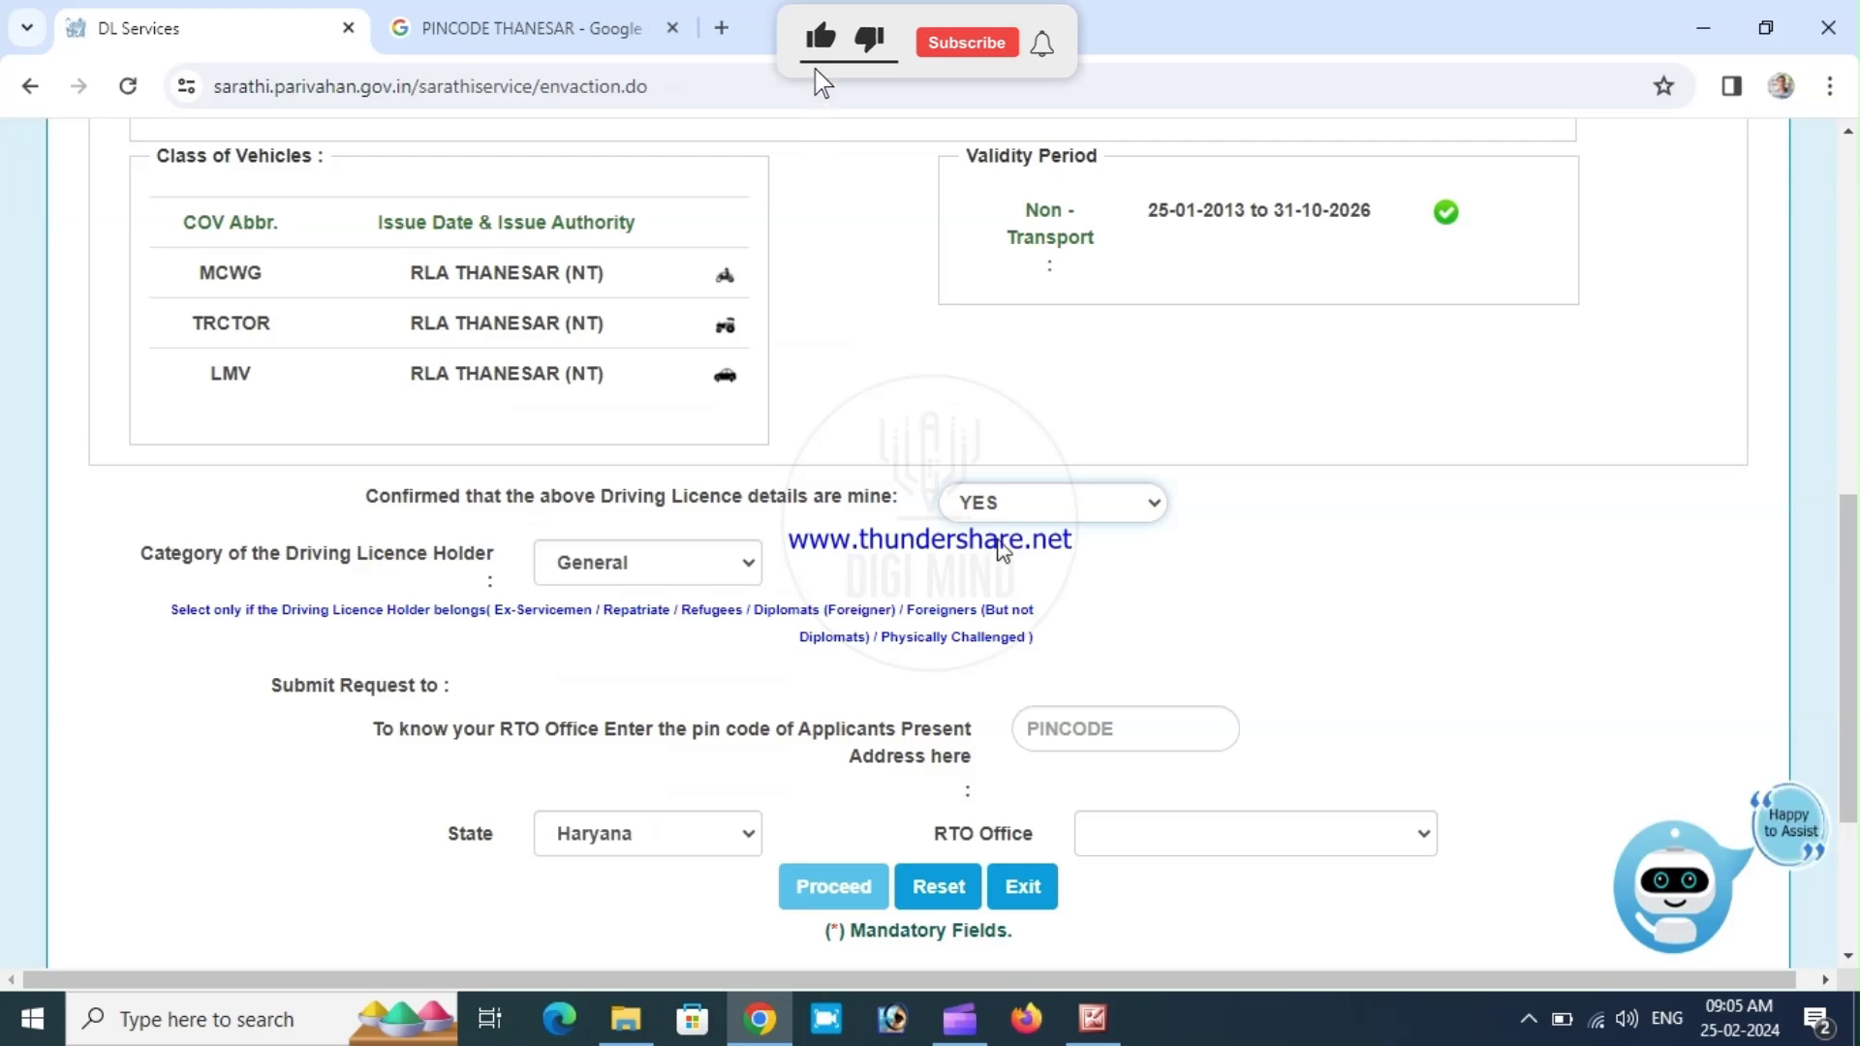
pyautogui.click(1066, 728)
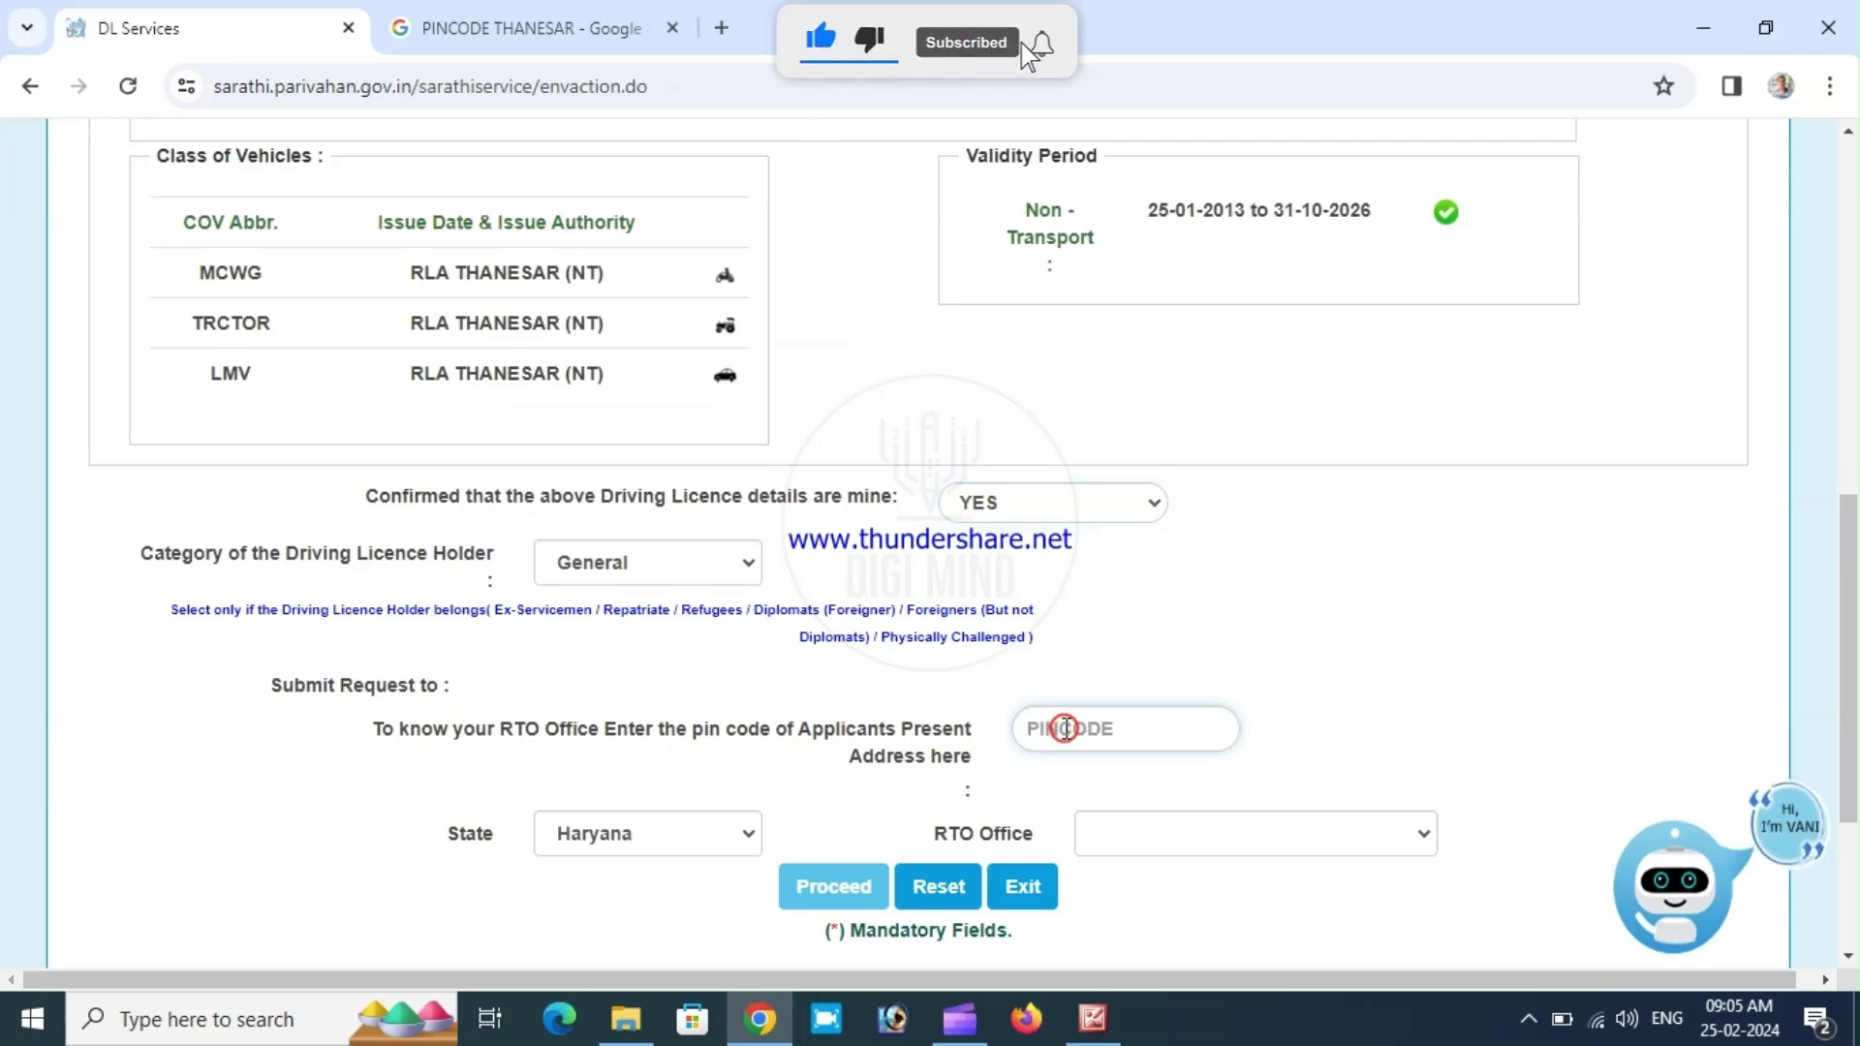
pyautogui.write('13611')
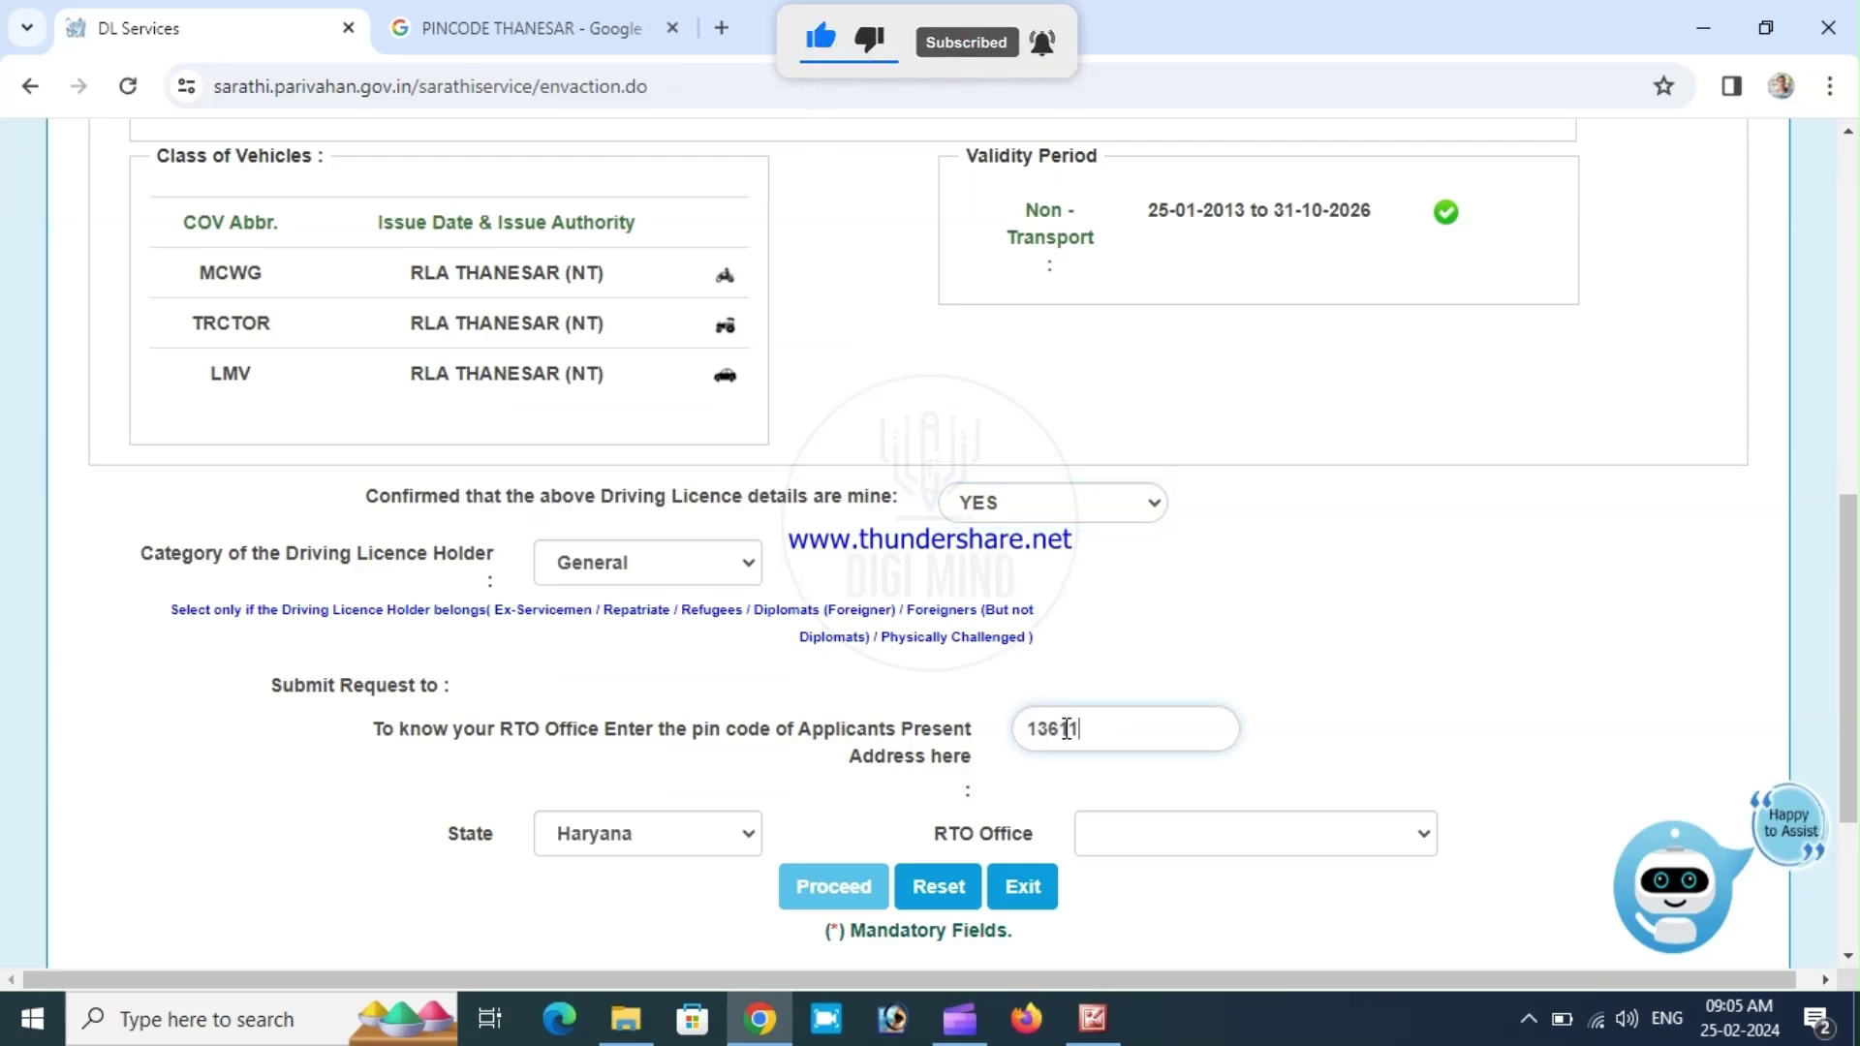
pyautogui.write('8')
pyautogui.press('Tab')
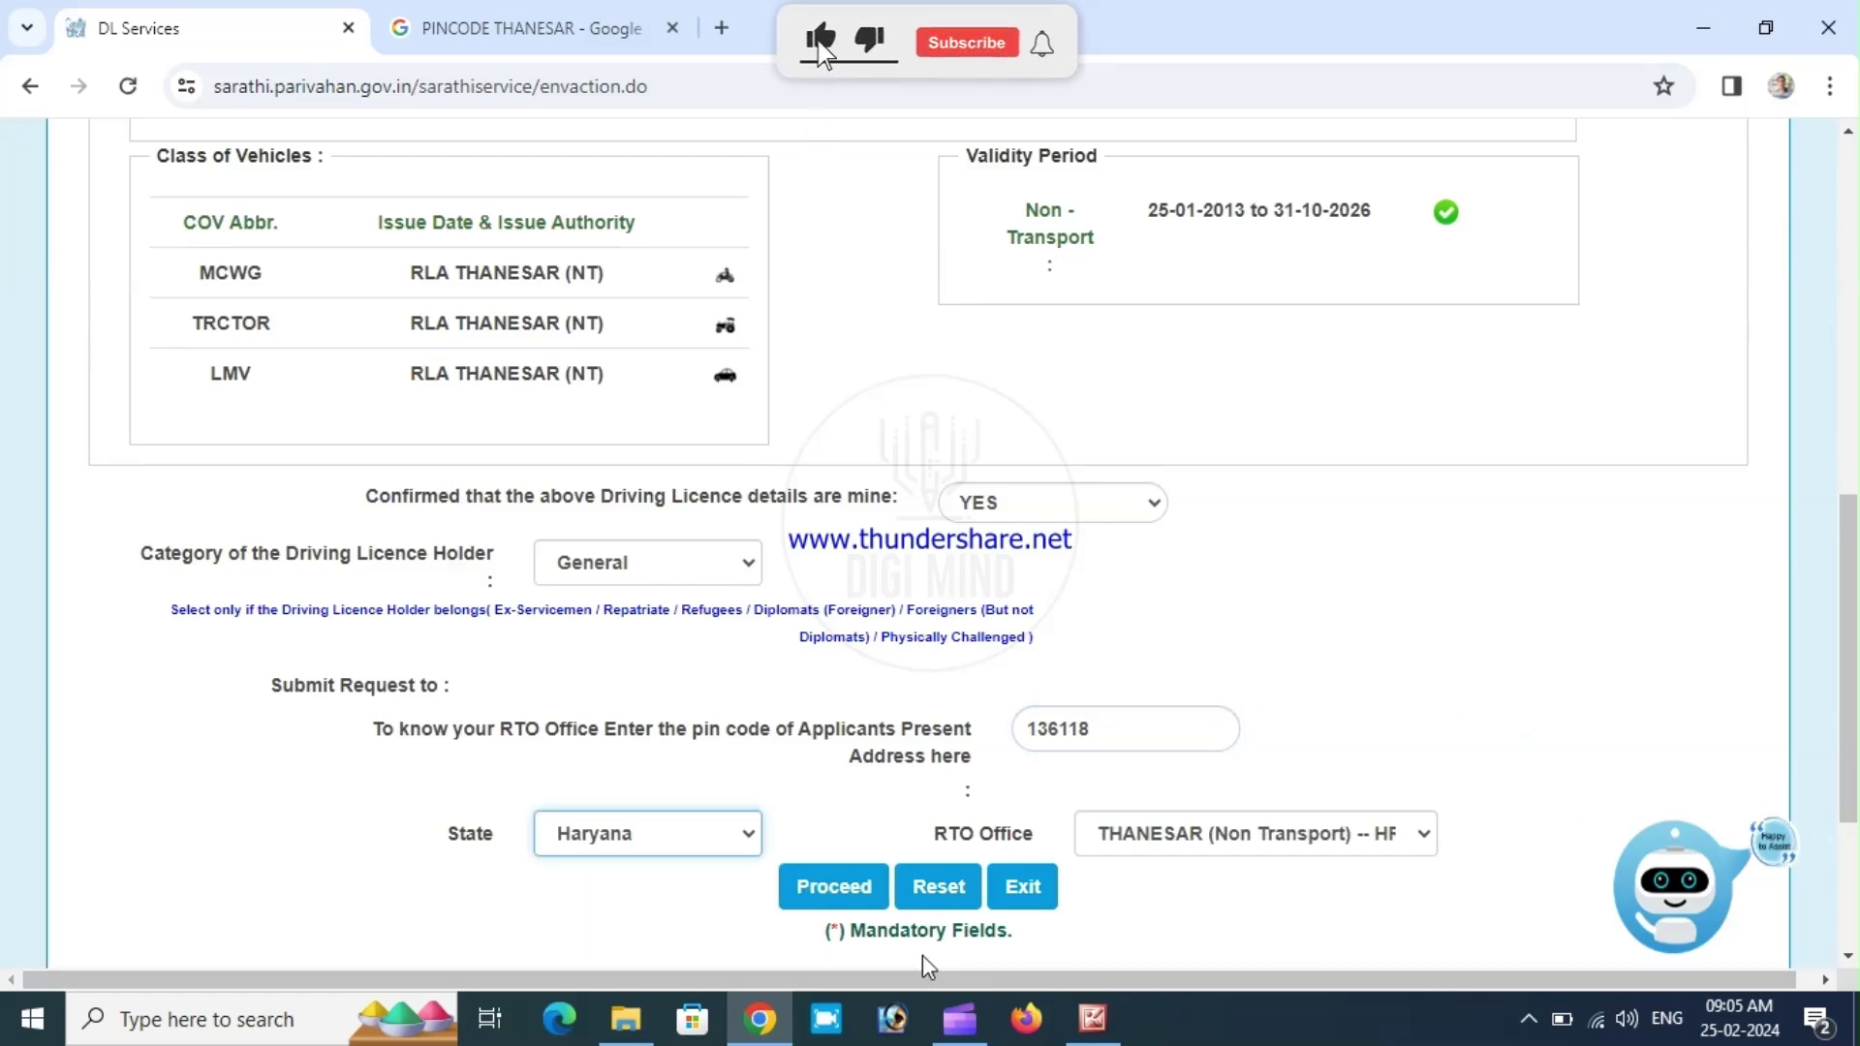
pyautogui.click(849, 901)
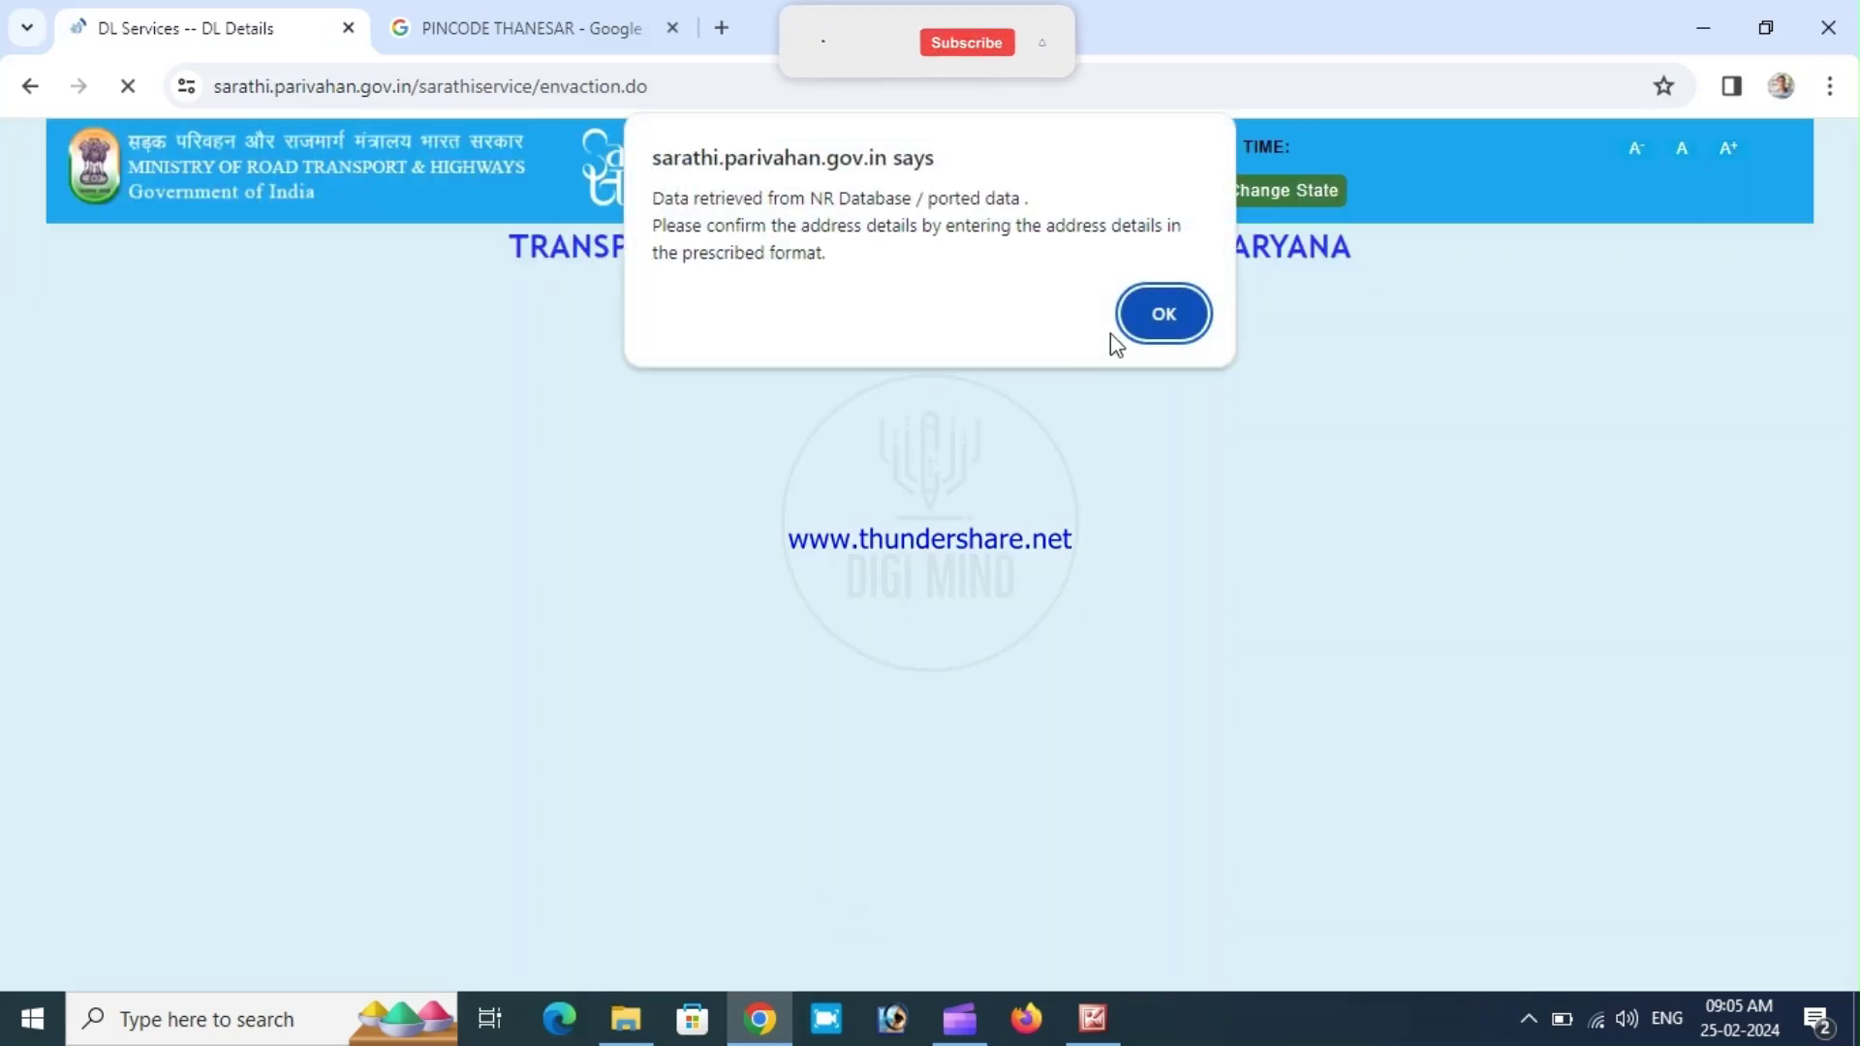
# Dismiss the address alert and change Qualification to 10th Standard or Equivalent.
pyautogui.click(1162, 315)
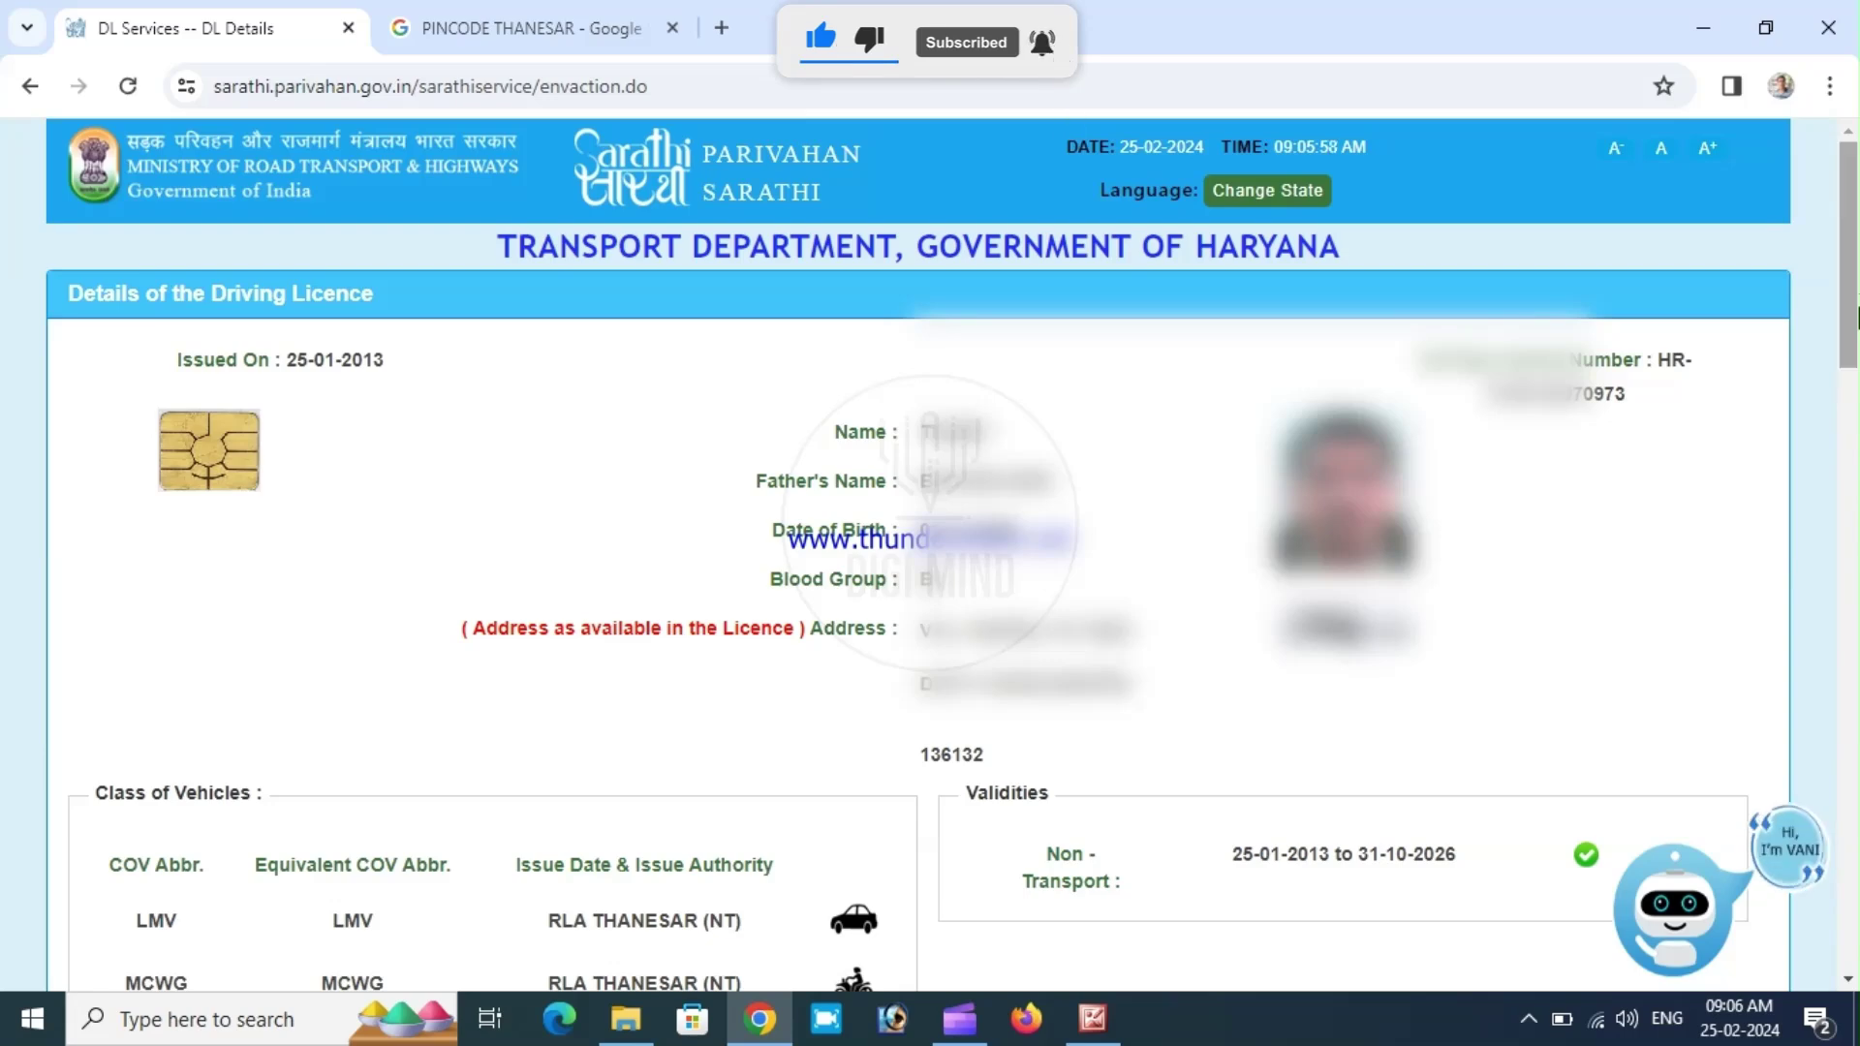
pyautogui.scroll(-10, 918, 552)
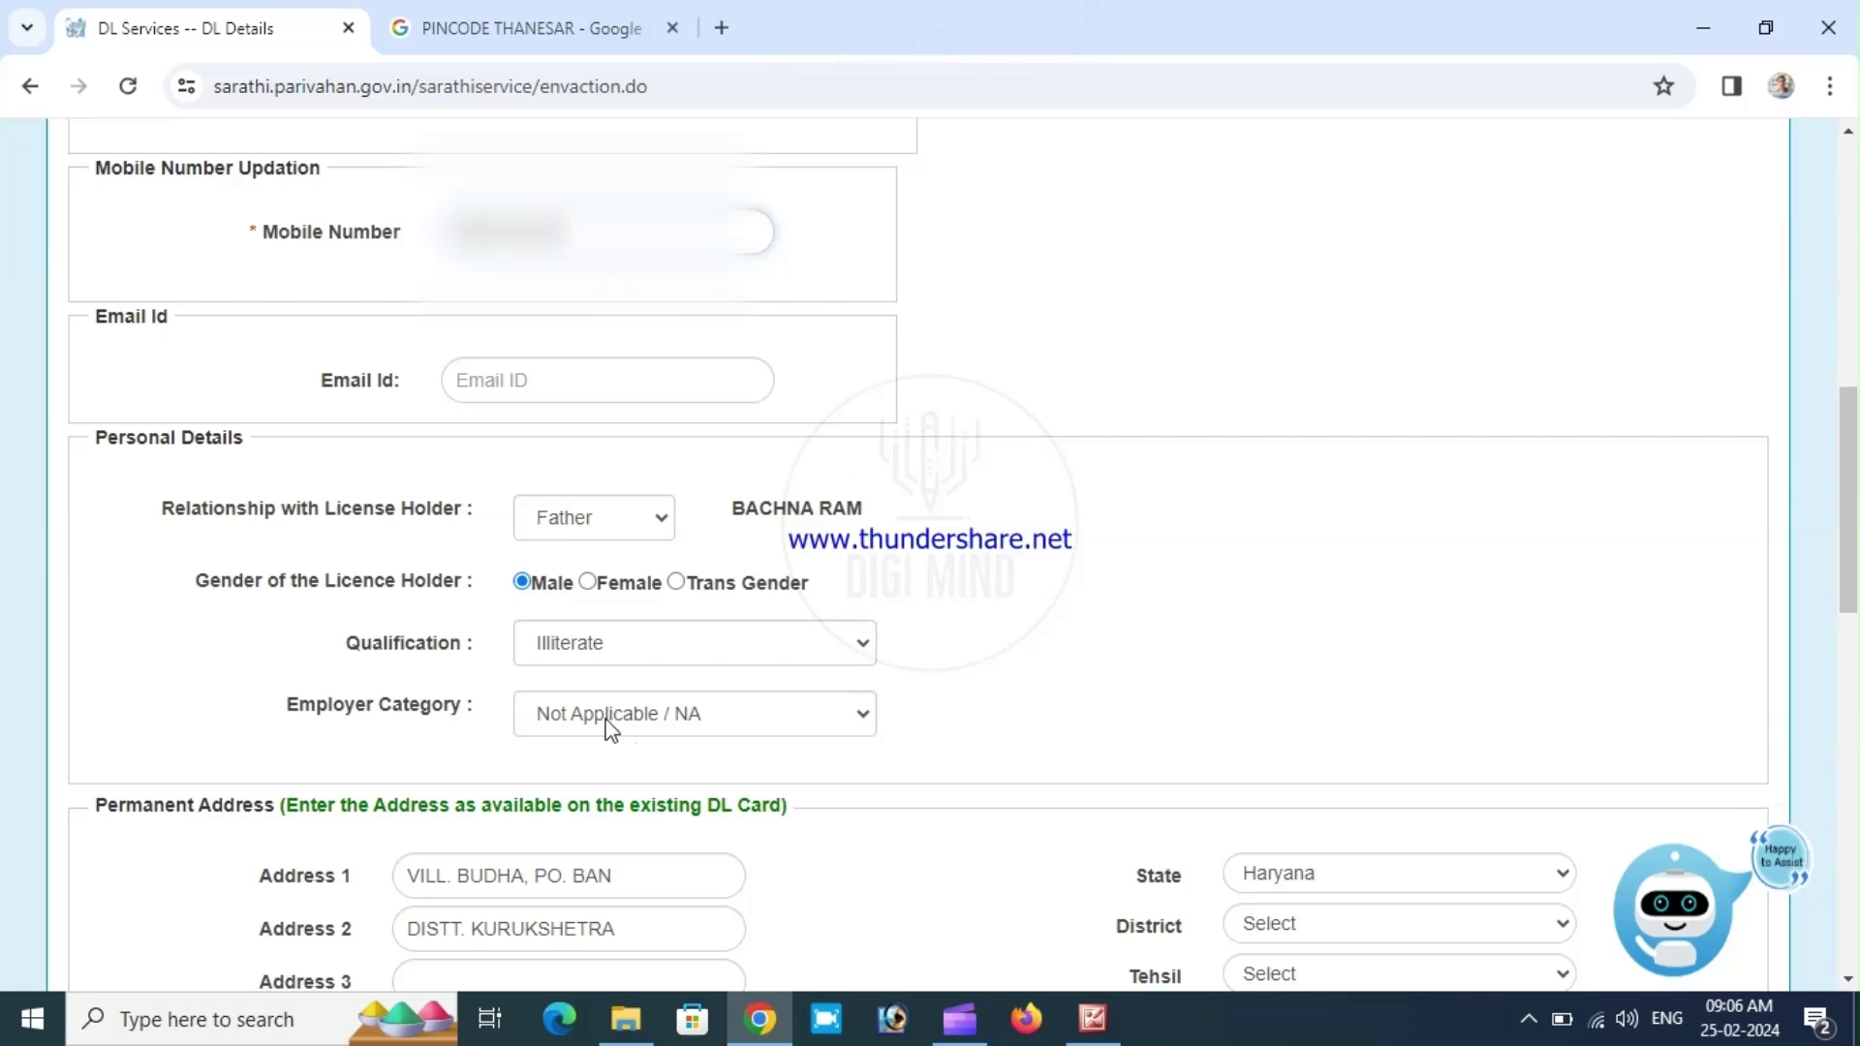
pyautogui.click(638, 655)
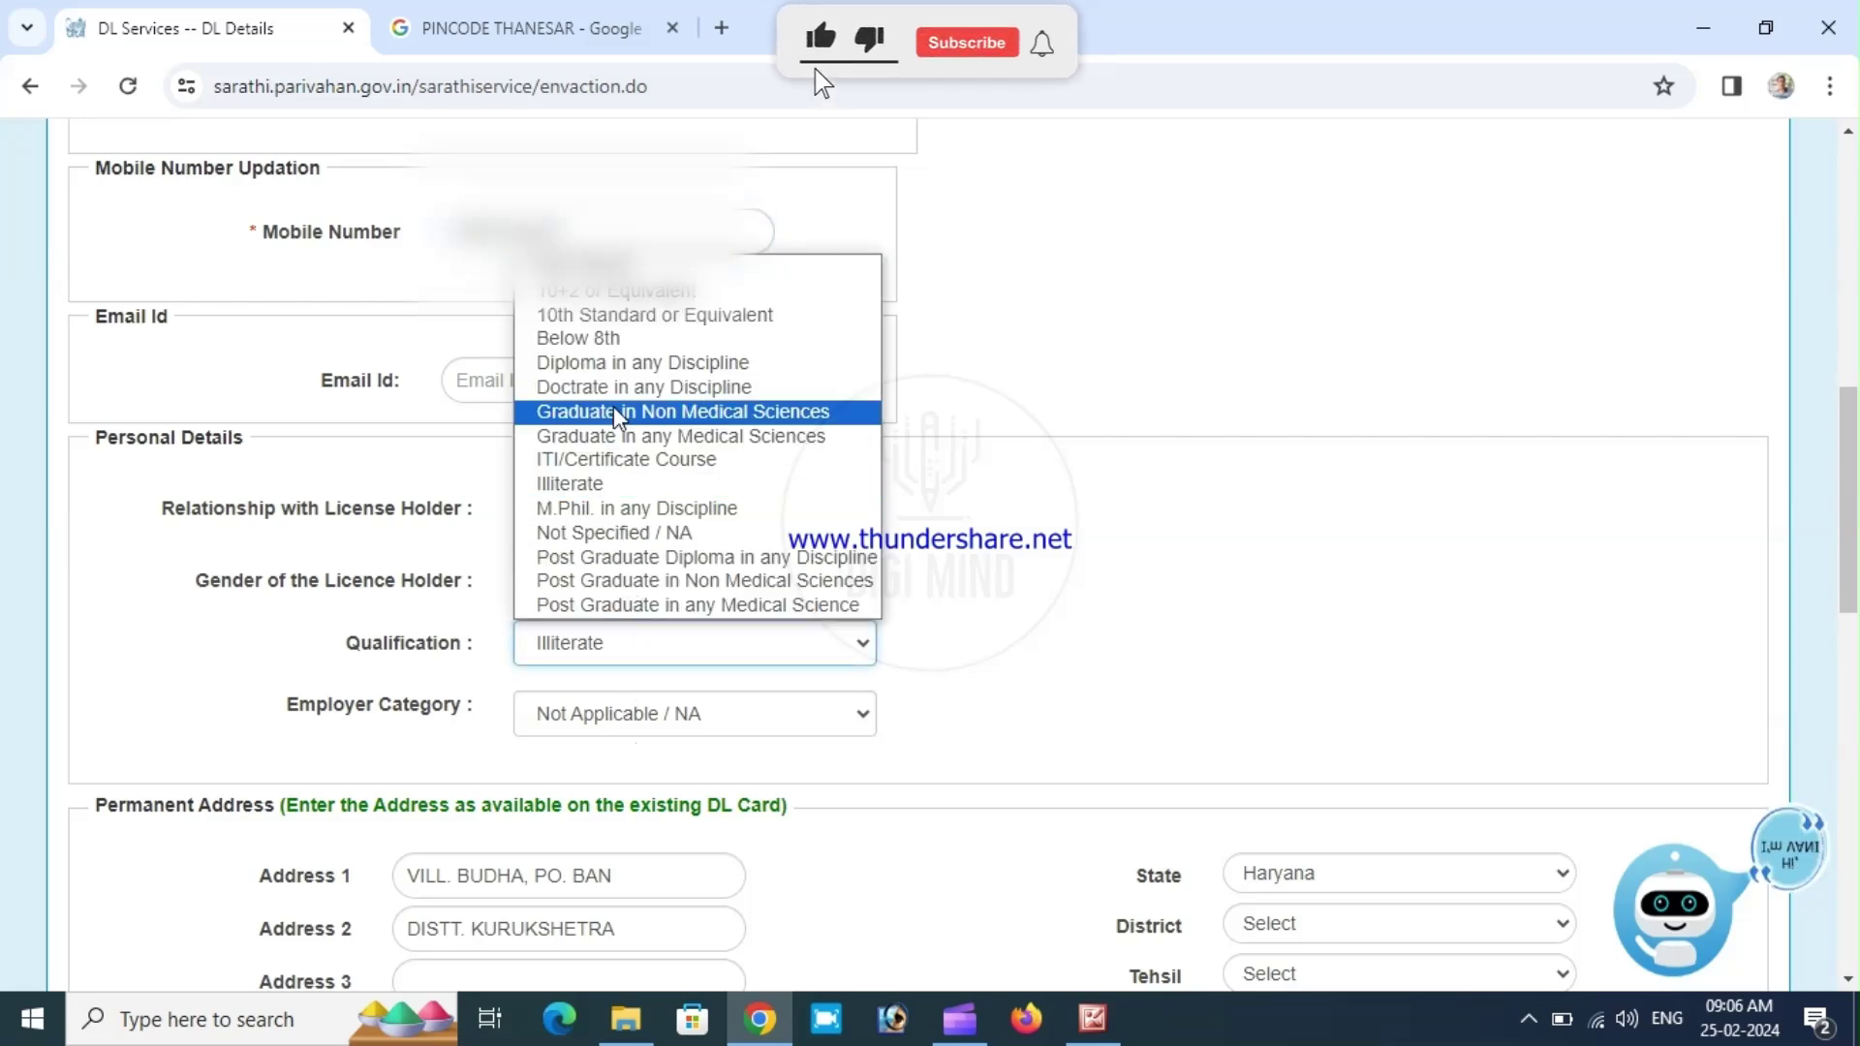
pyautogui.click(602, 315)
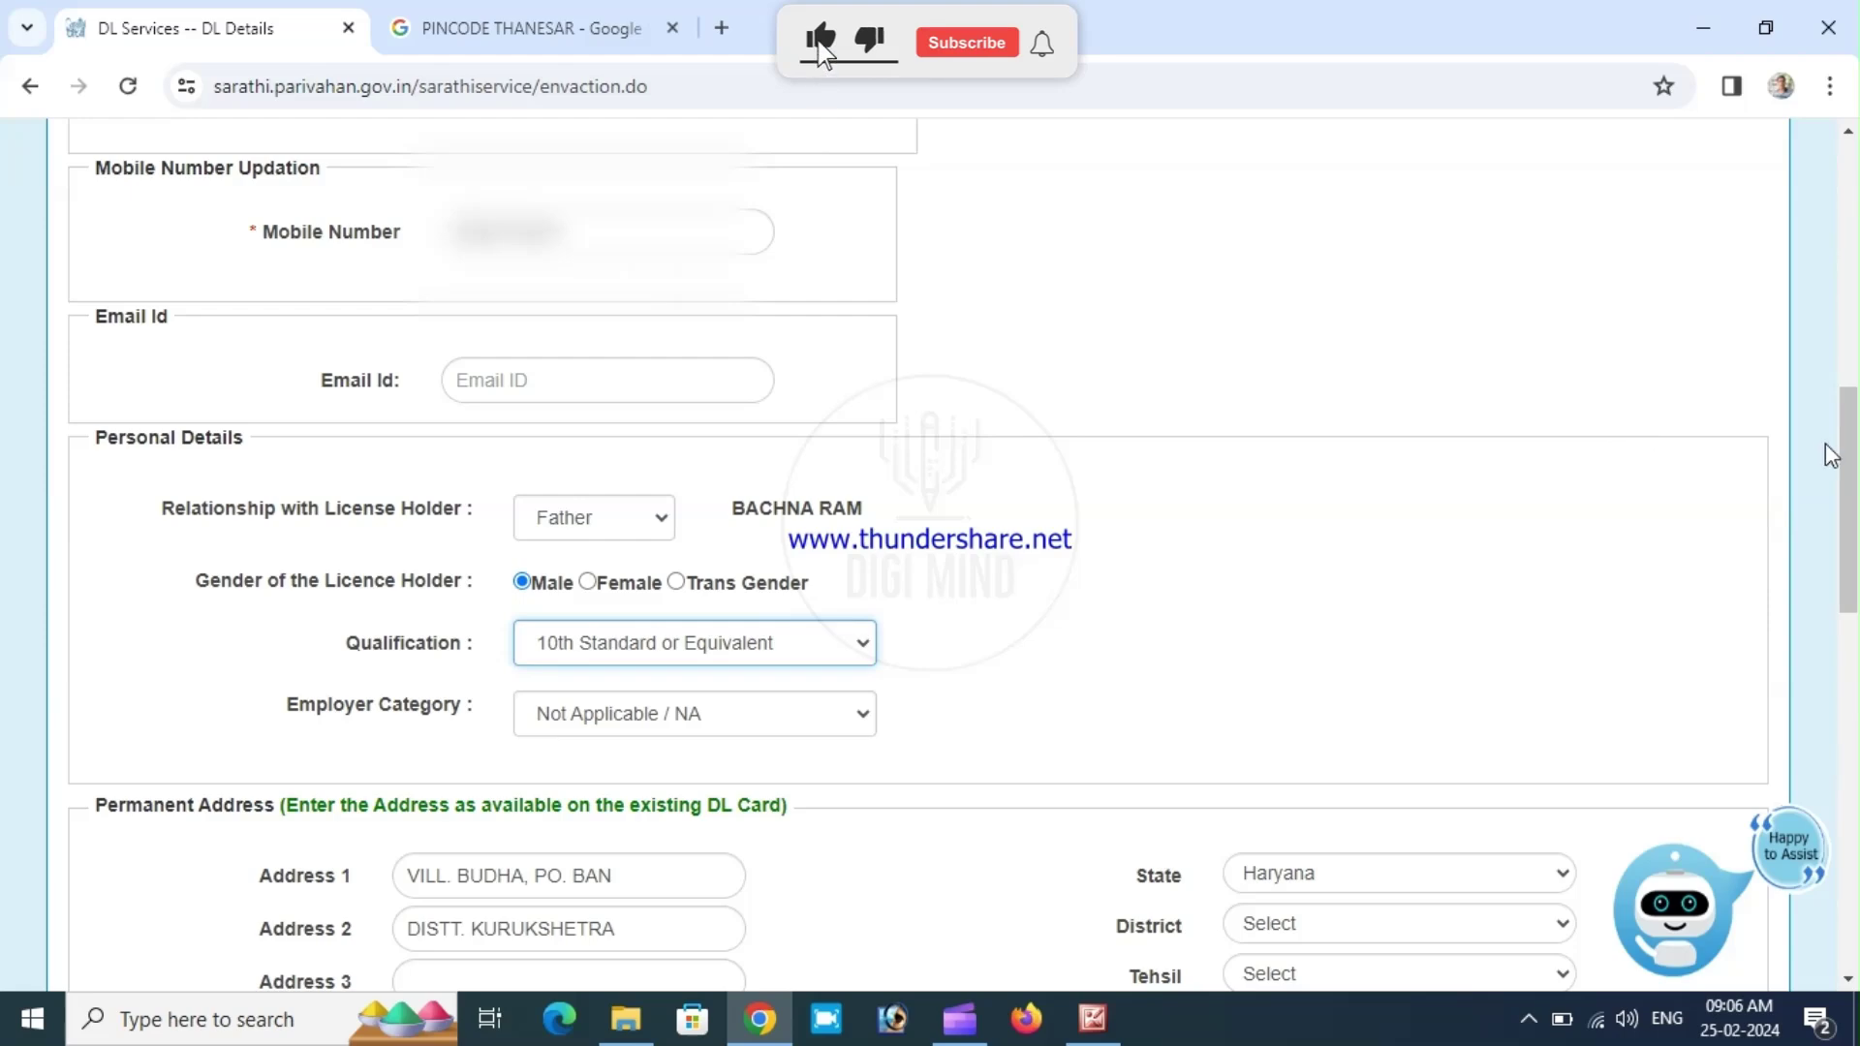
pyautogui.scroll(-6, 1830, 455)
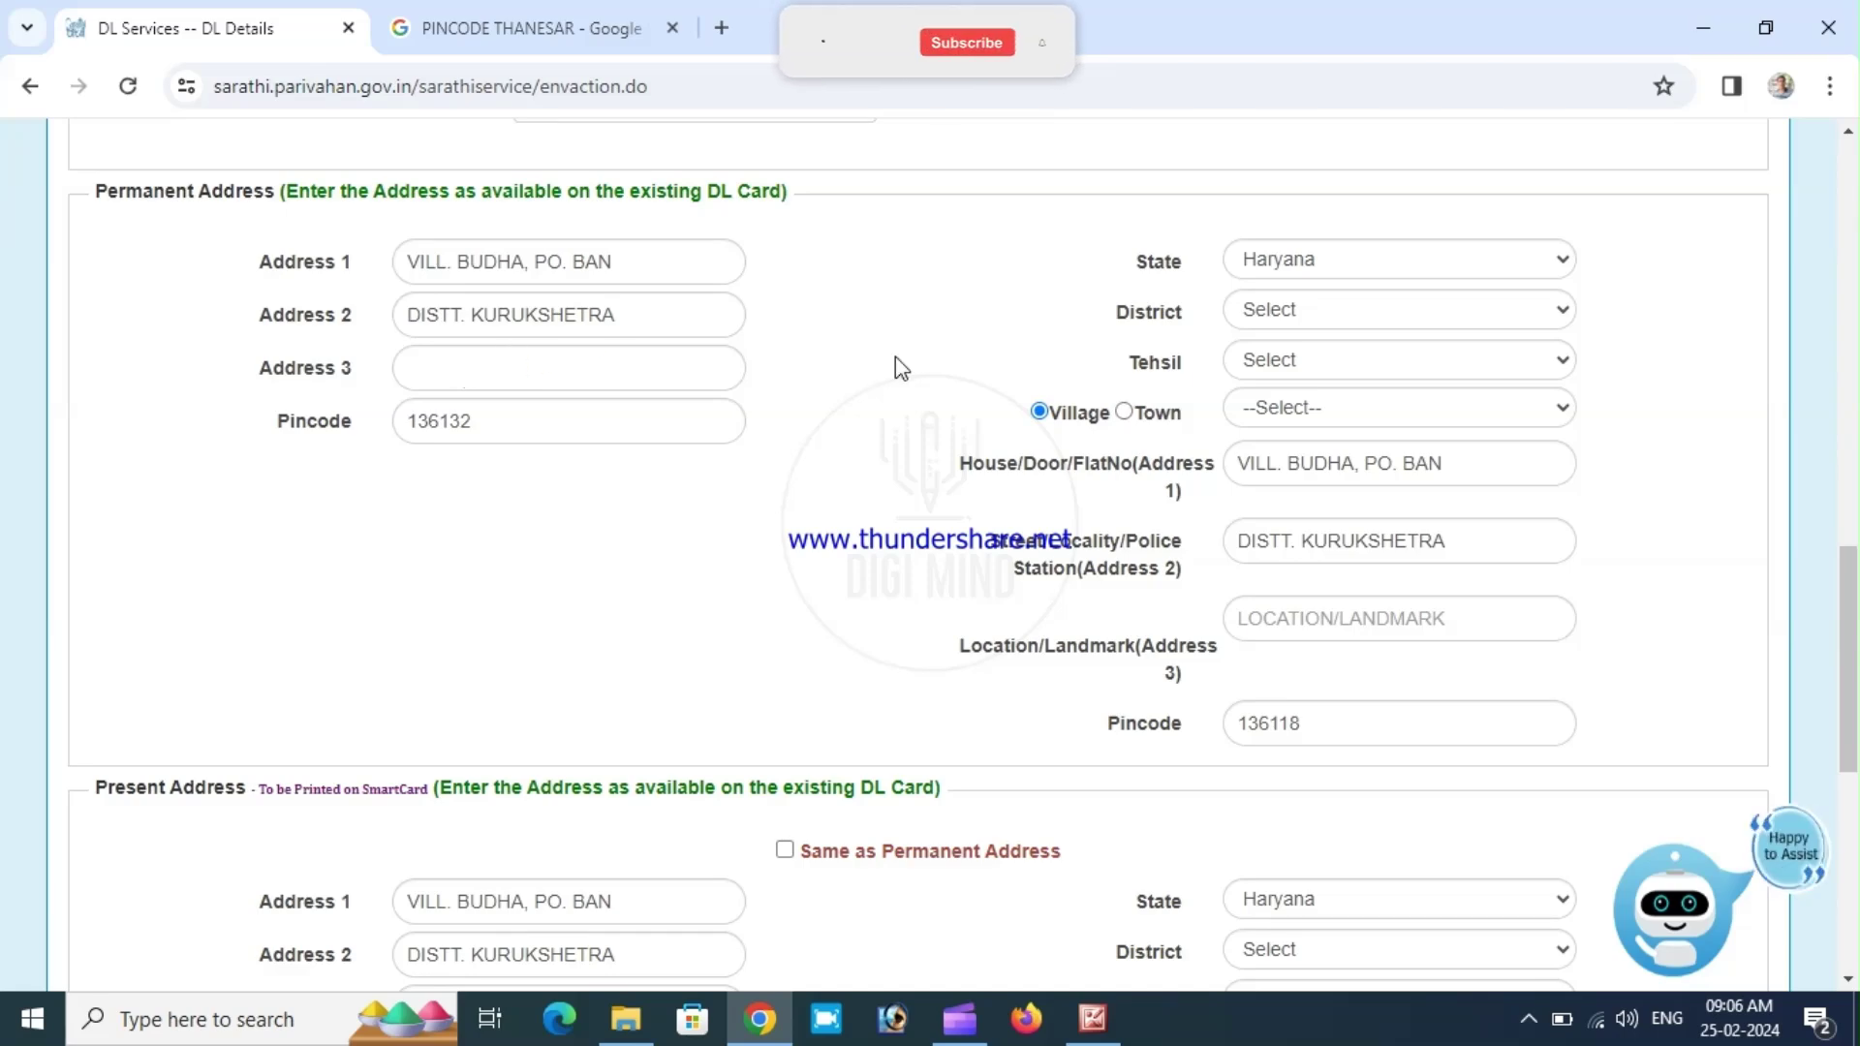
# Set the permanent address district to Kurukshetra and tehsil to Thanesar.
pyautogui.click(1379, 306)
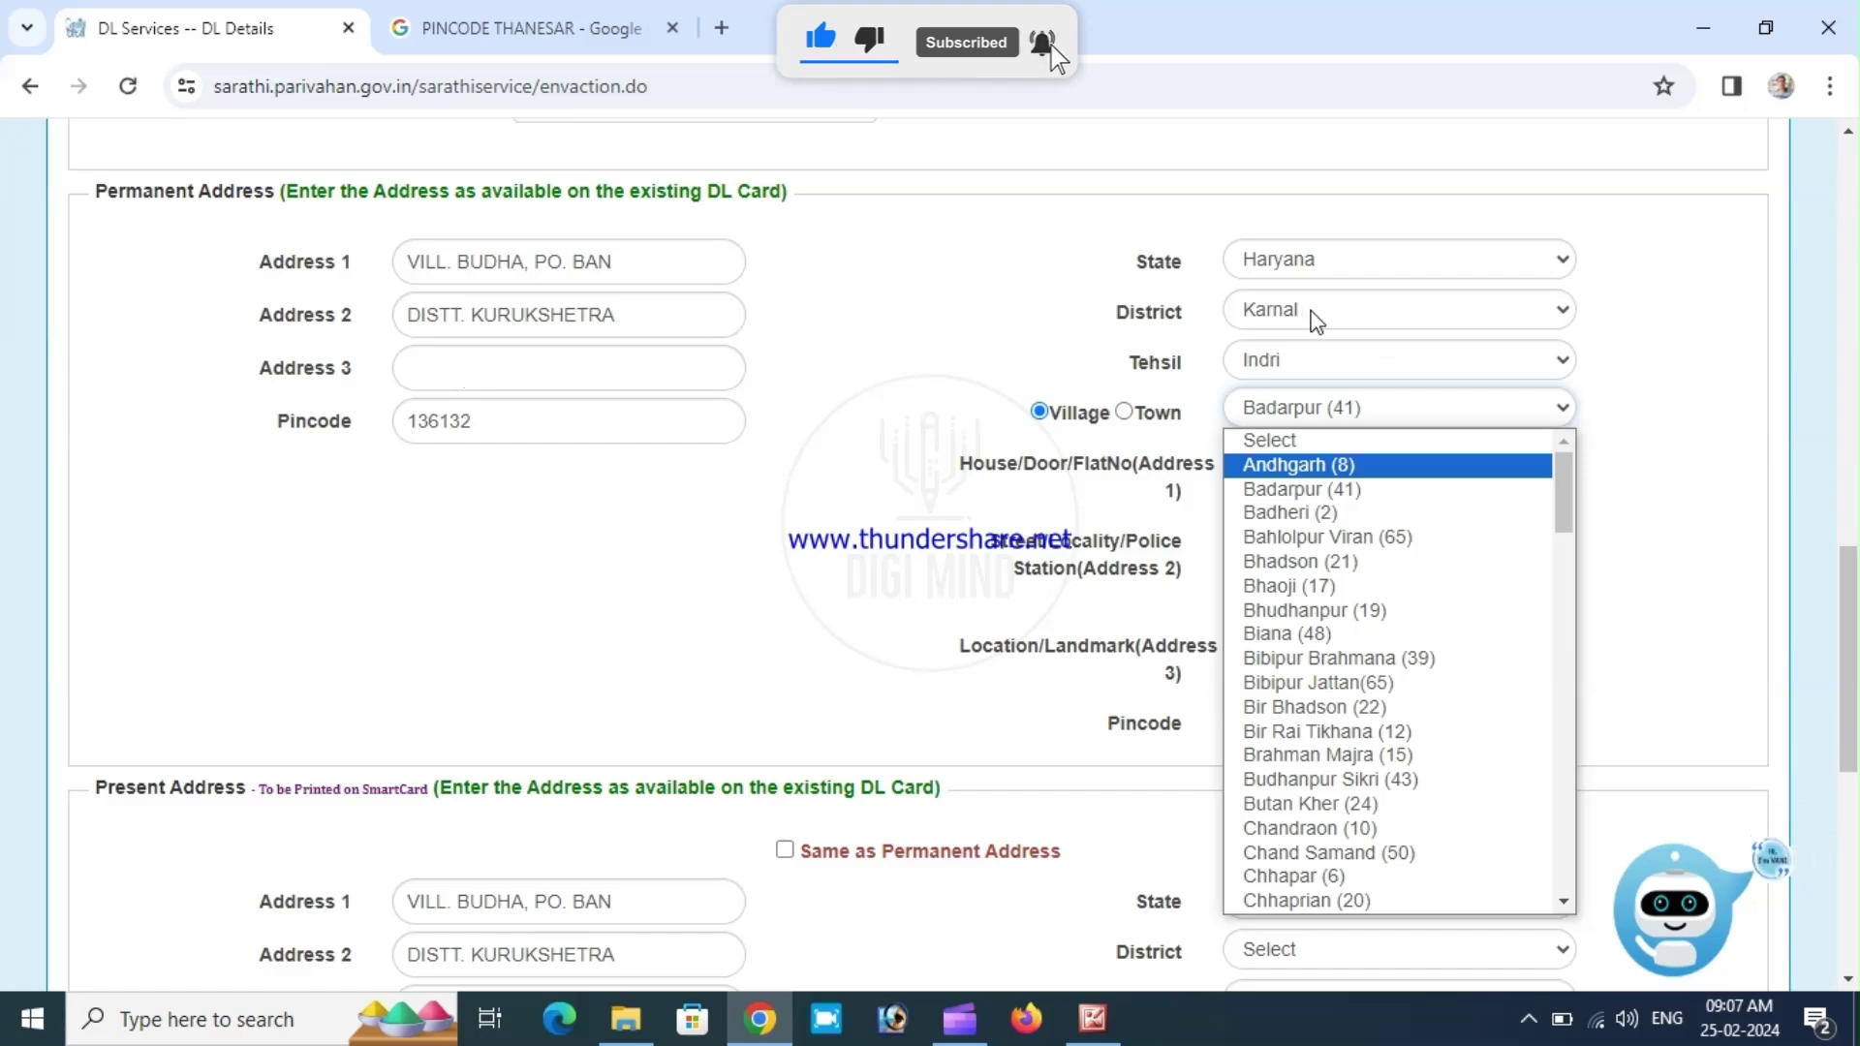
pyautogui.click(1311, 311)
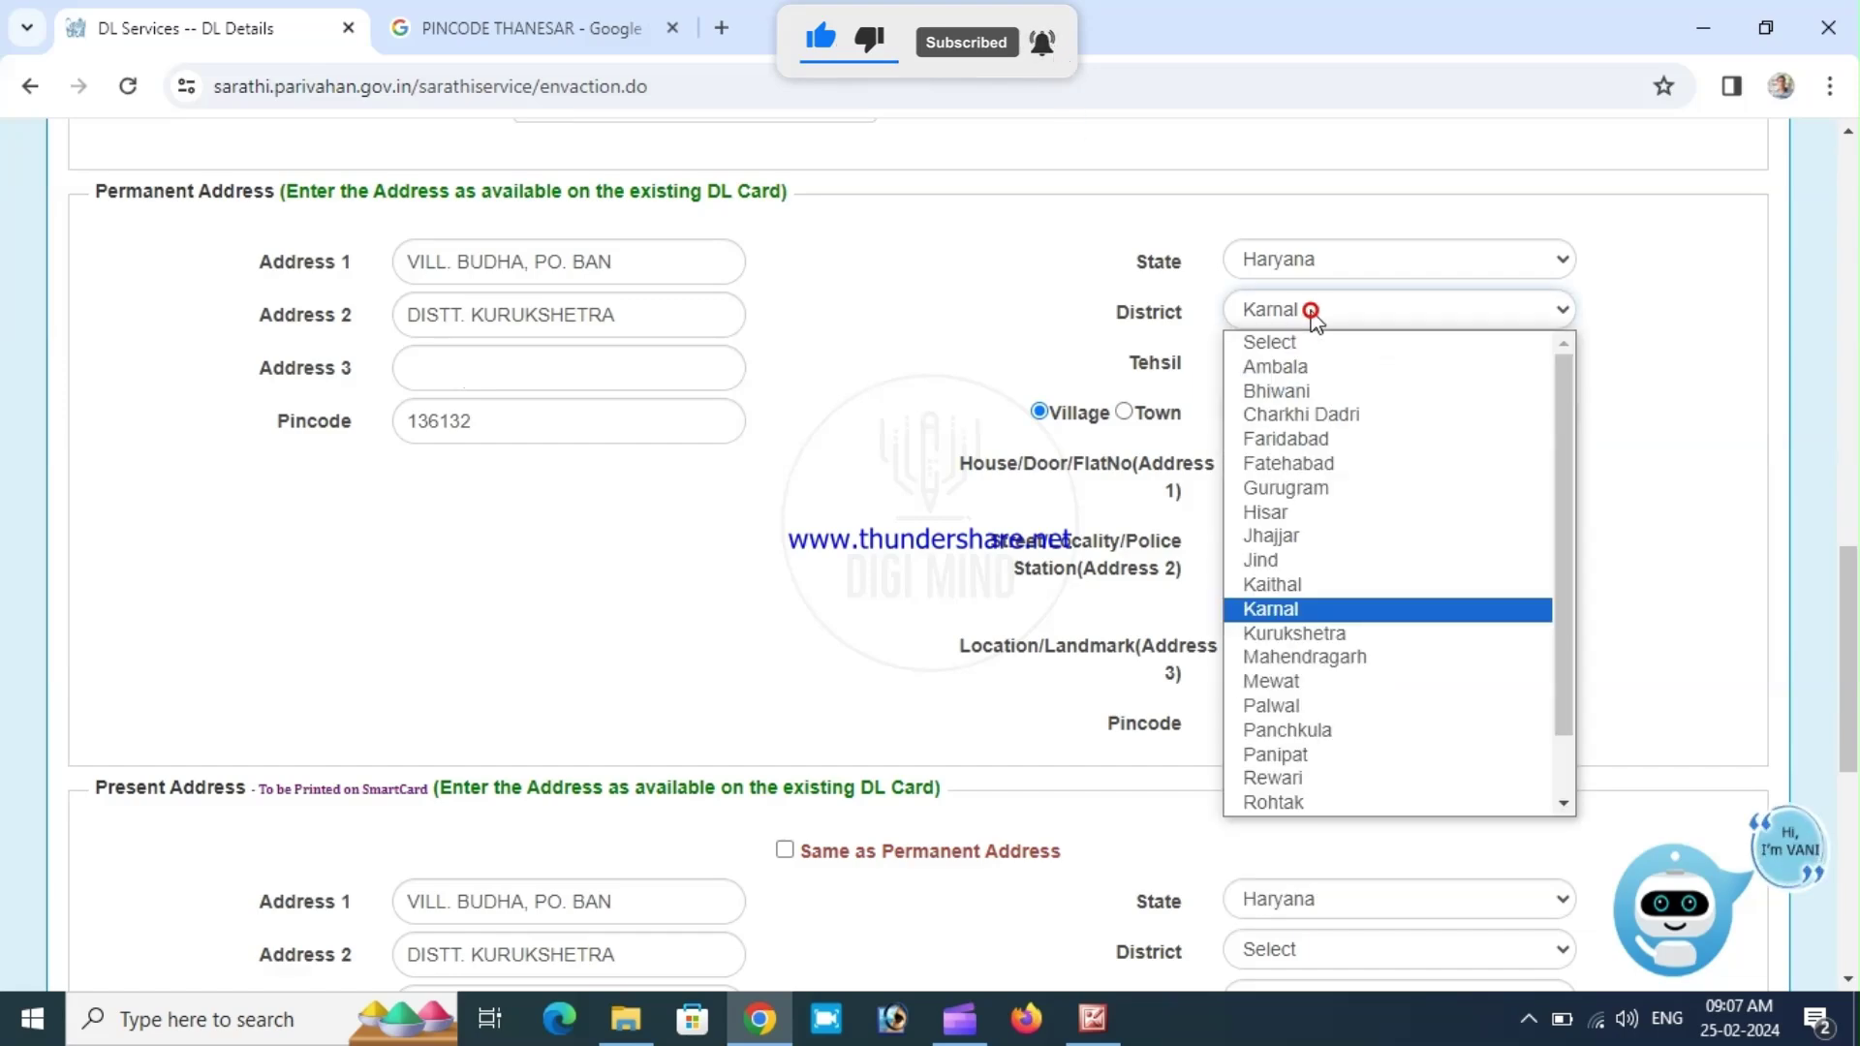
pyautogui.click(1300, 635)
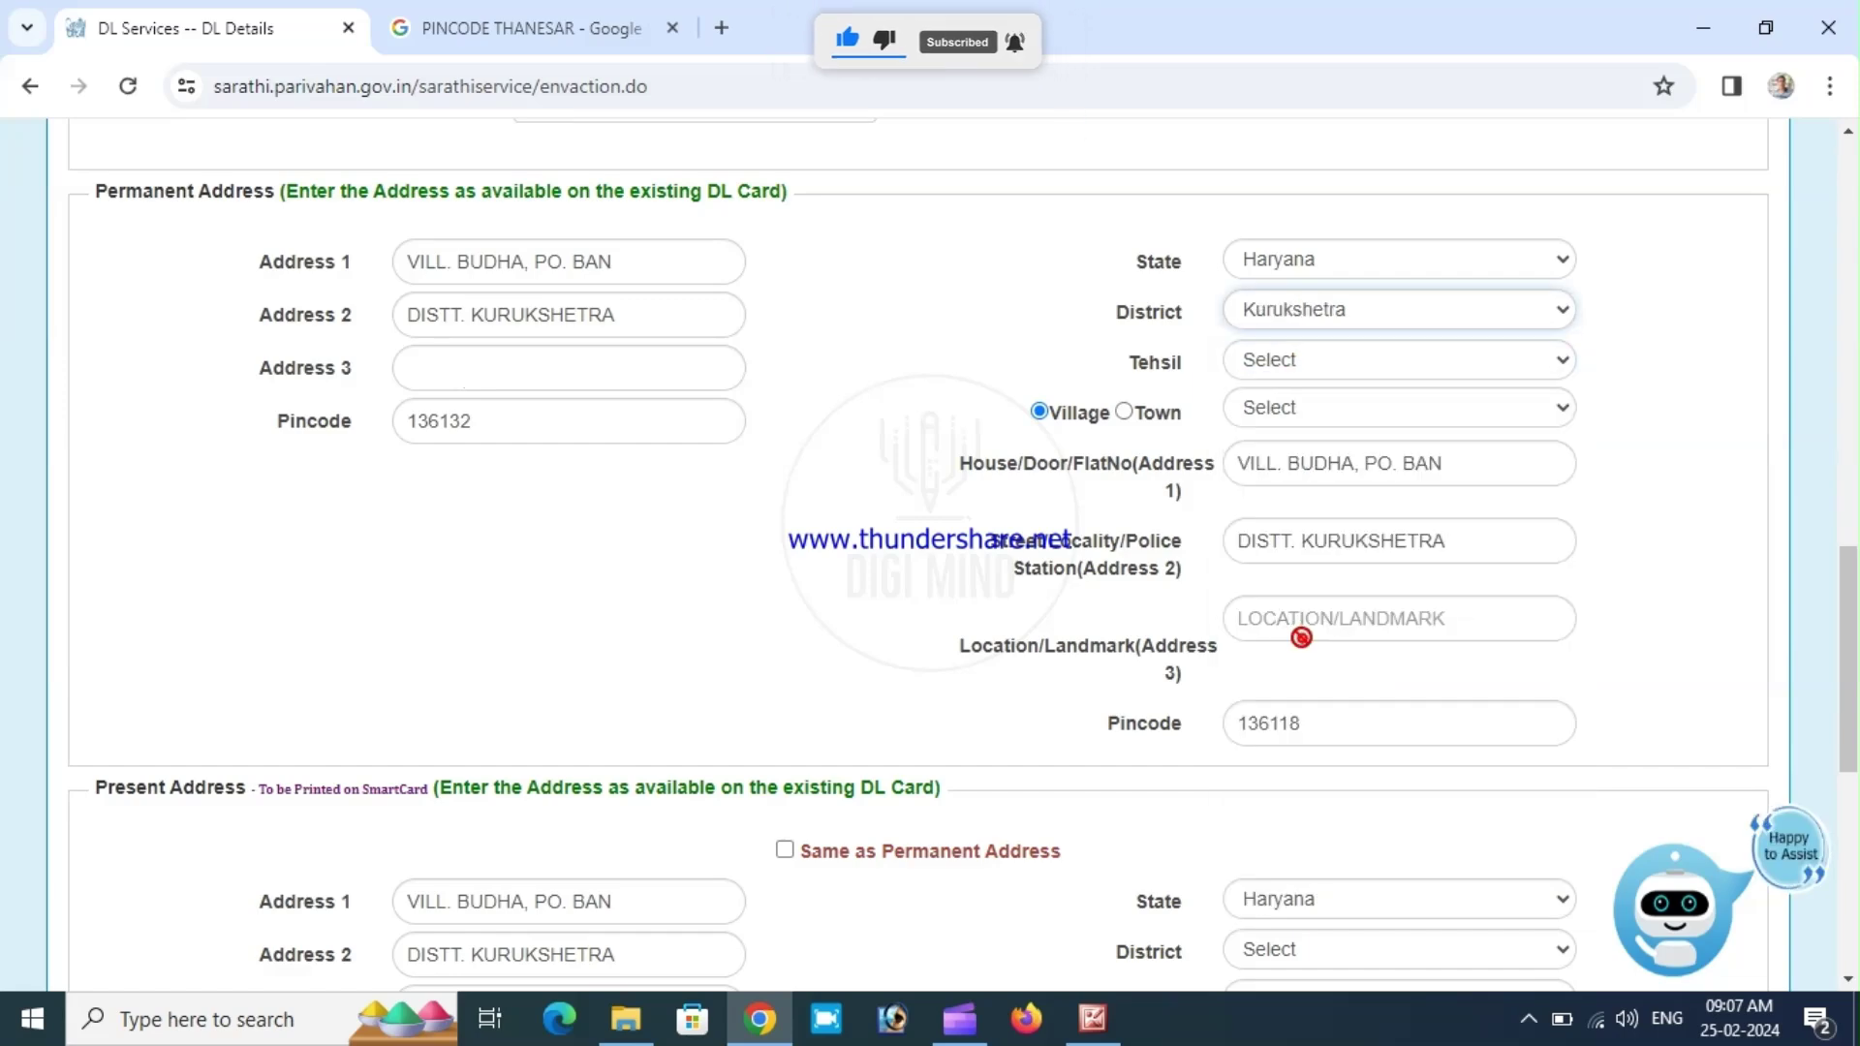
pyautogui.click(1304, 360)
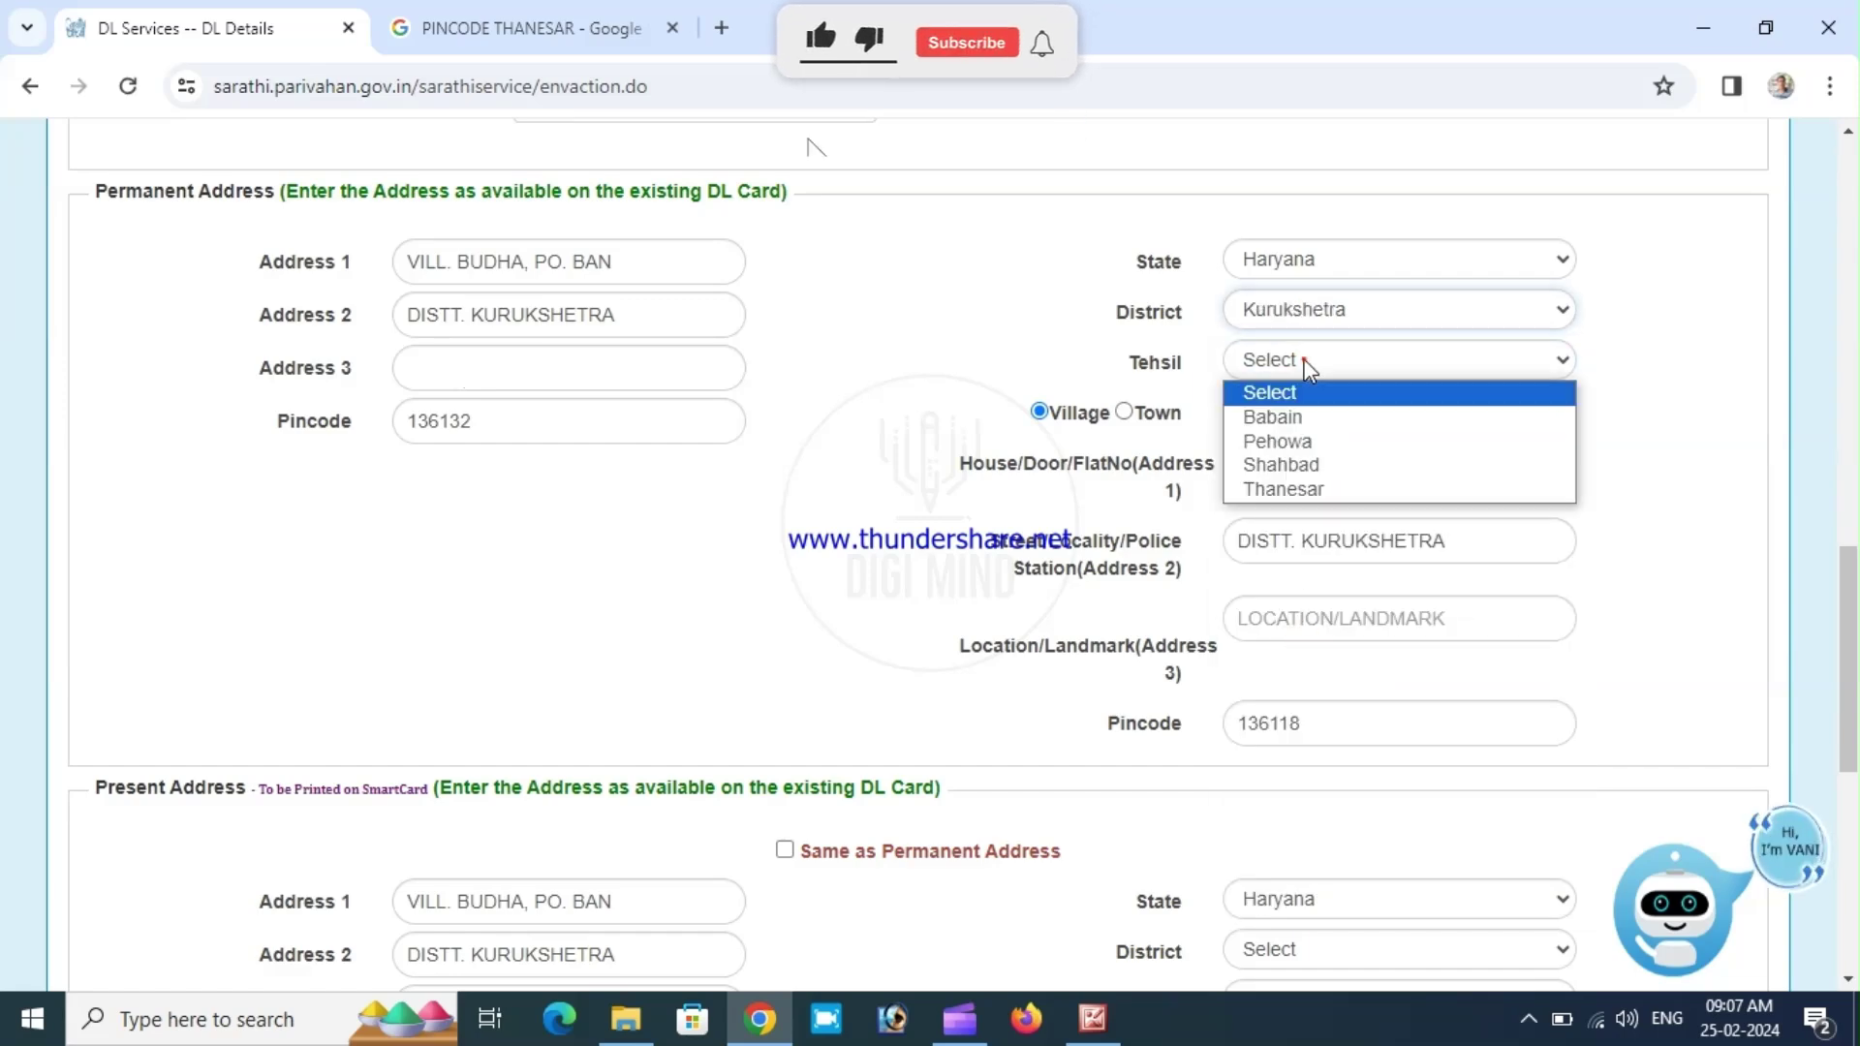
pyautogui.click(1283, 490)
# Choose Budha (61) as the permanent address village.
pyautogui.click(1299, 408)
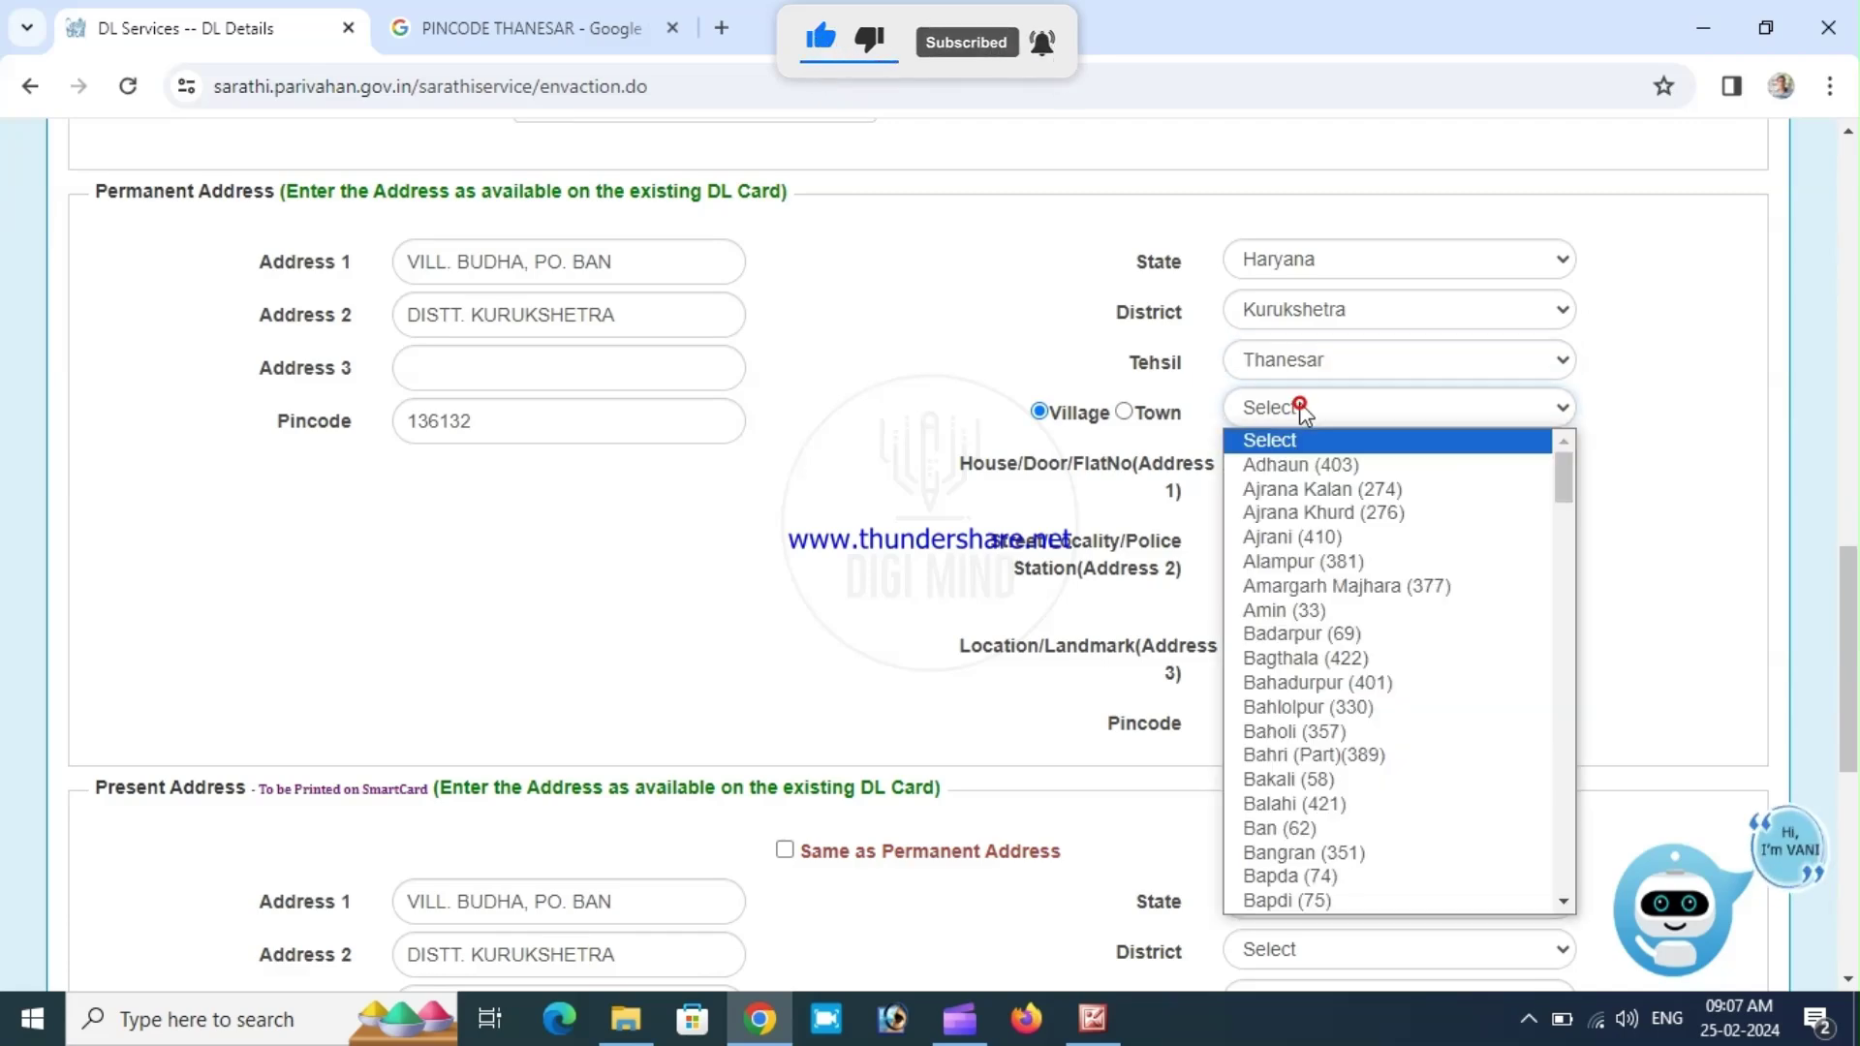
pyautogui.press('b')
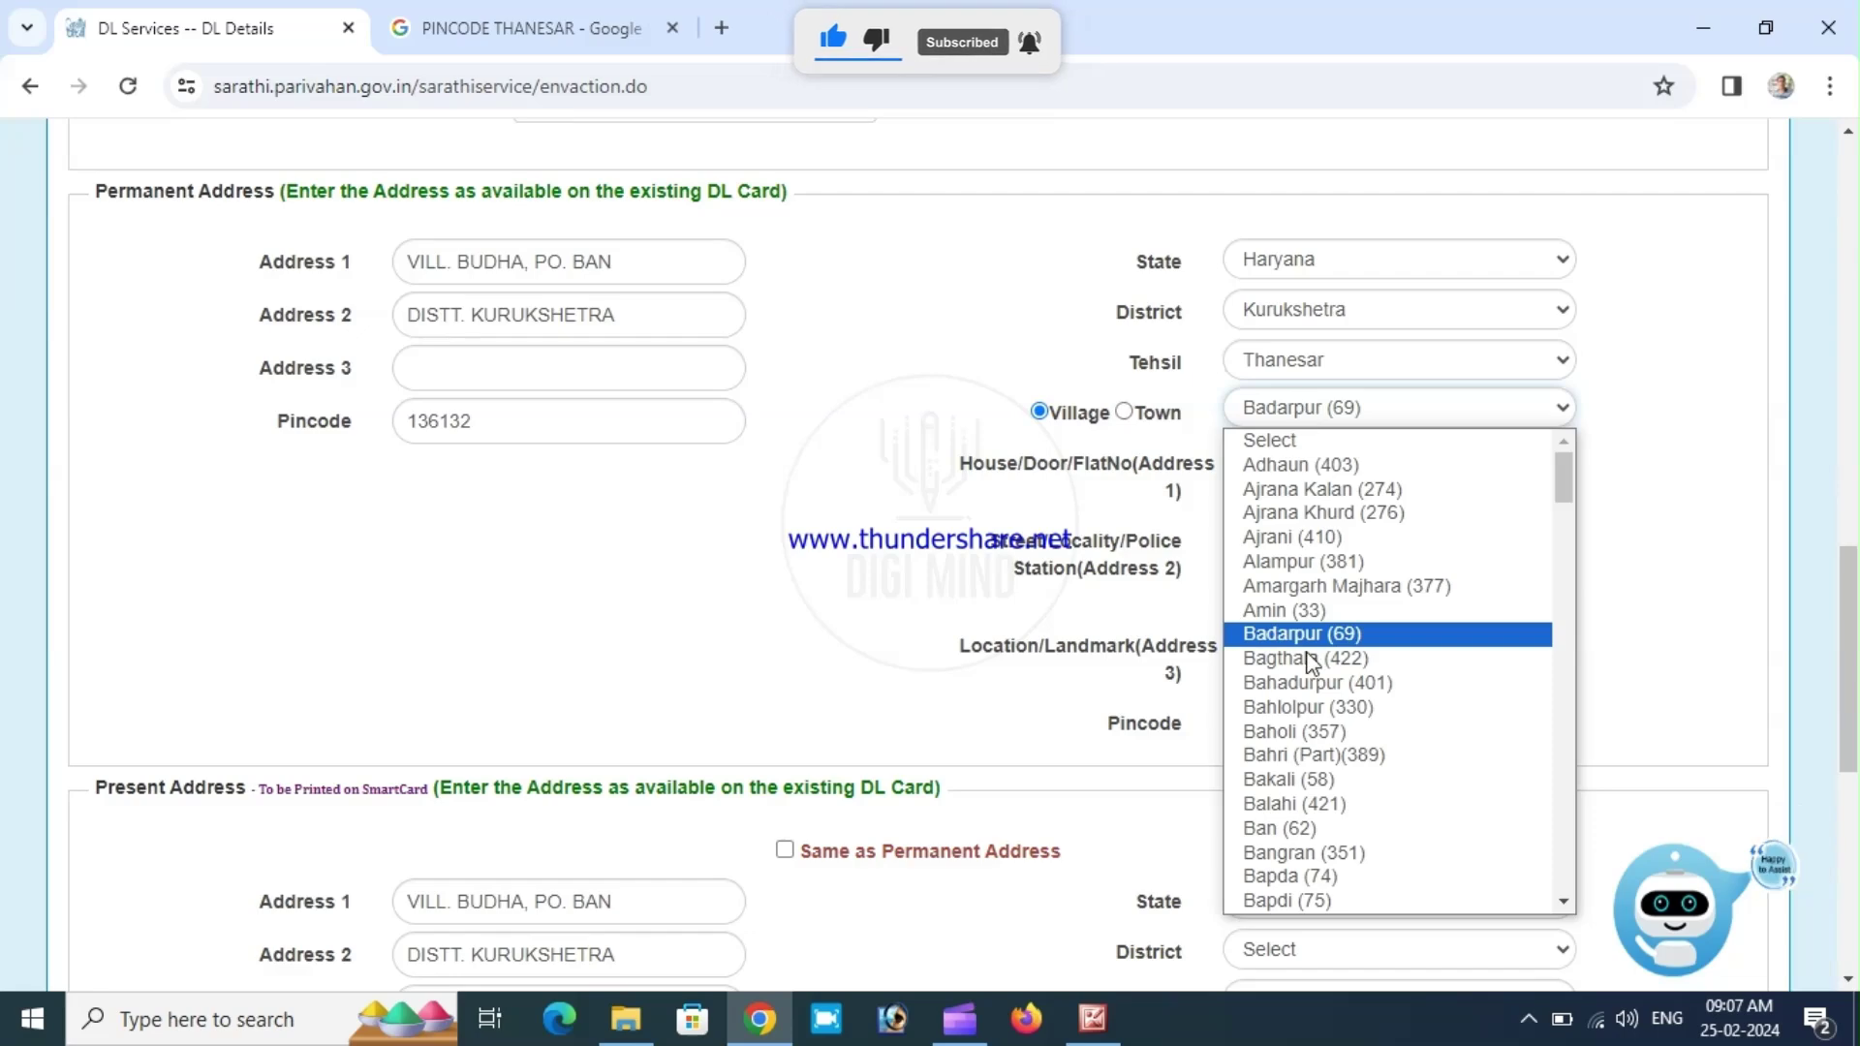
pyautogui.scroll(-4, 1278, 854)
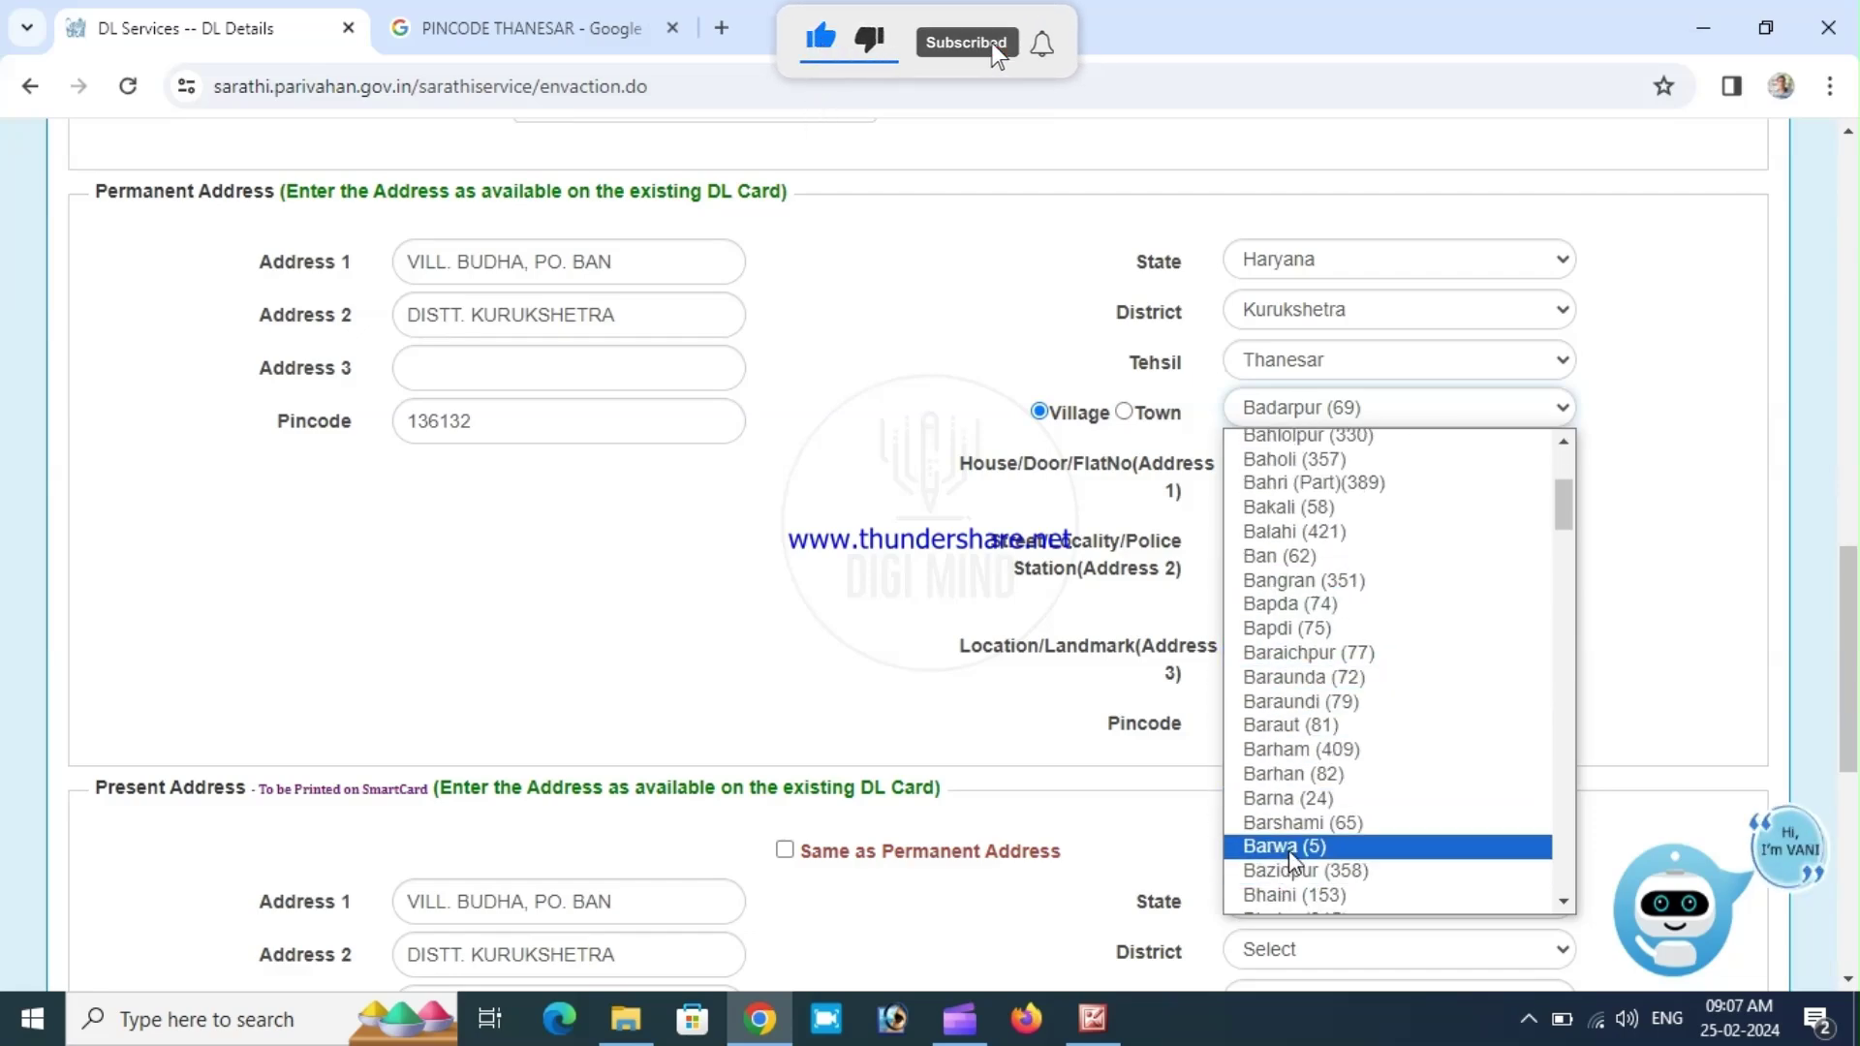
pyautogui.scroll(-3, 1288, 833)
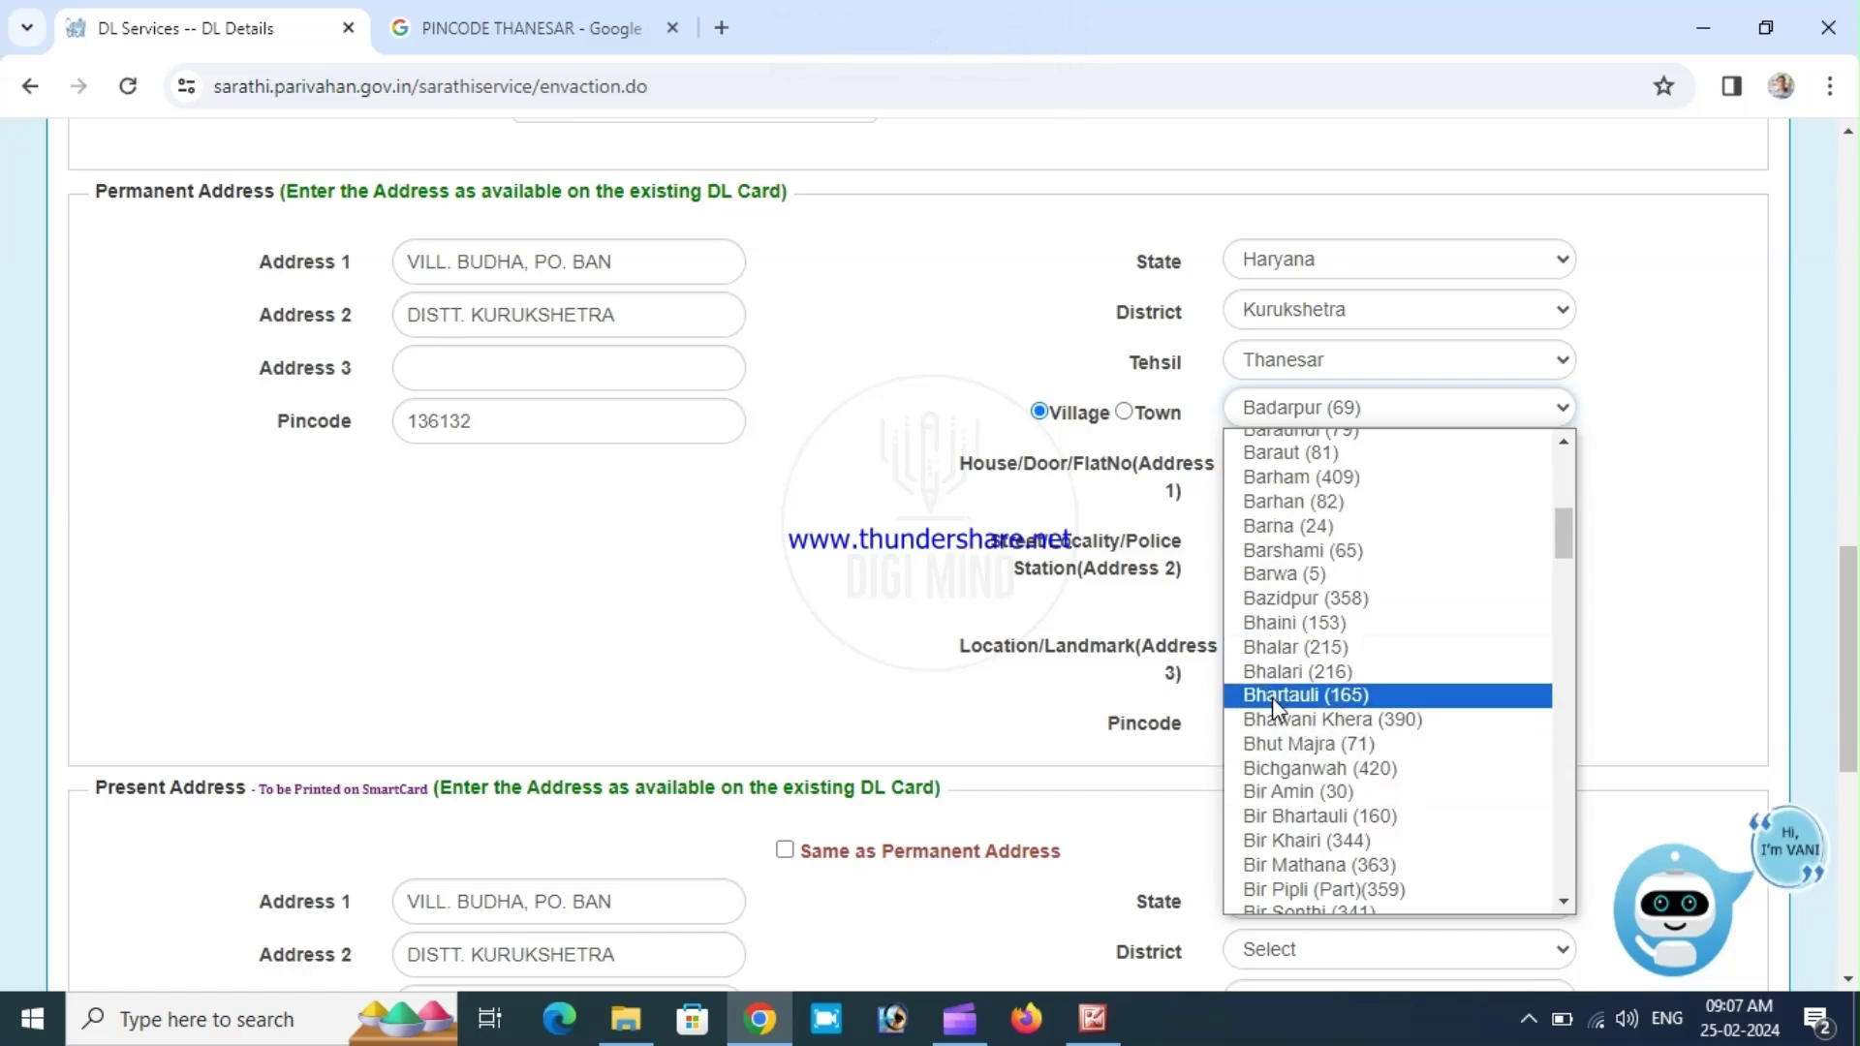
pyautogui.scroll(-1, 1316, 843)
pyautogui.scroll(-5, 1318, 848)
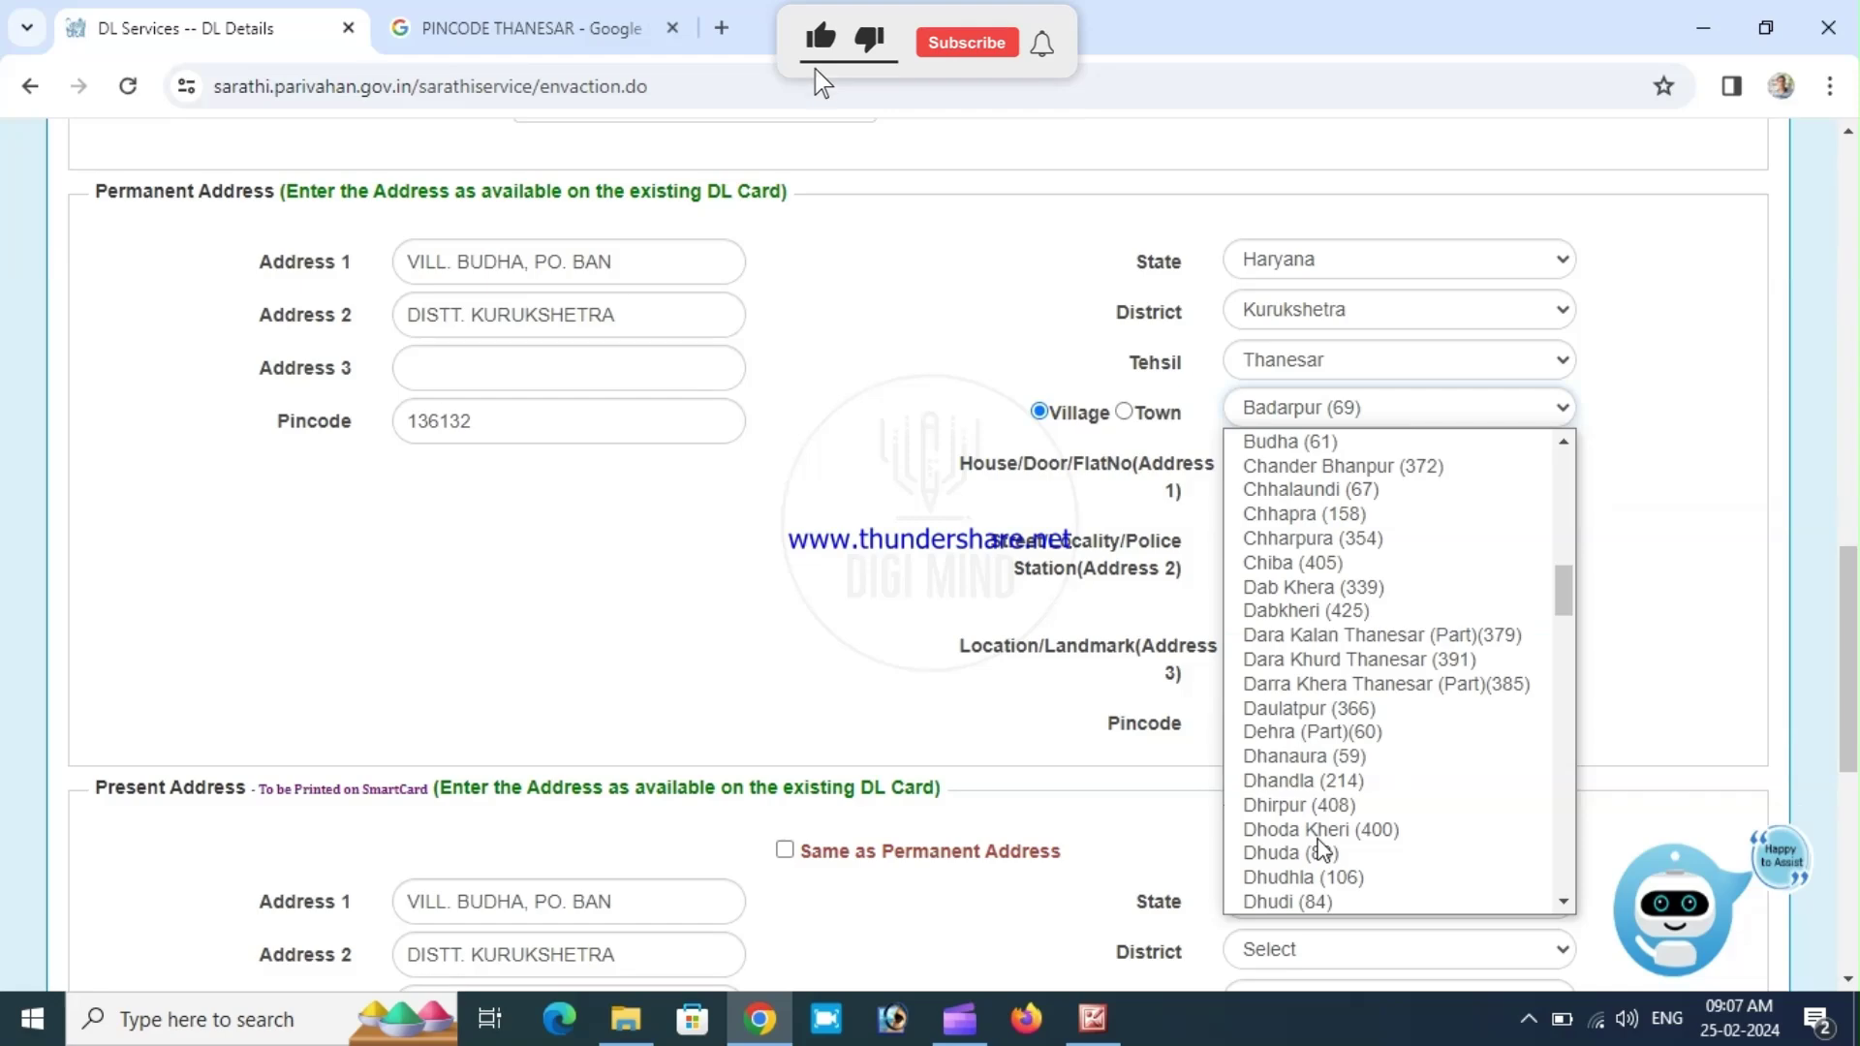
pyautogui.click(1283, 441)
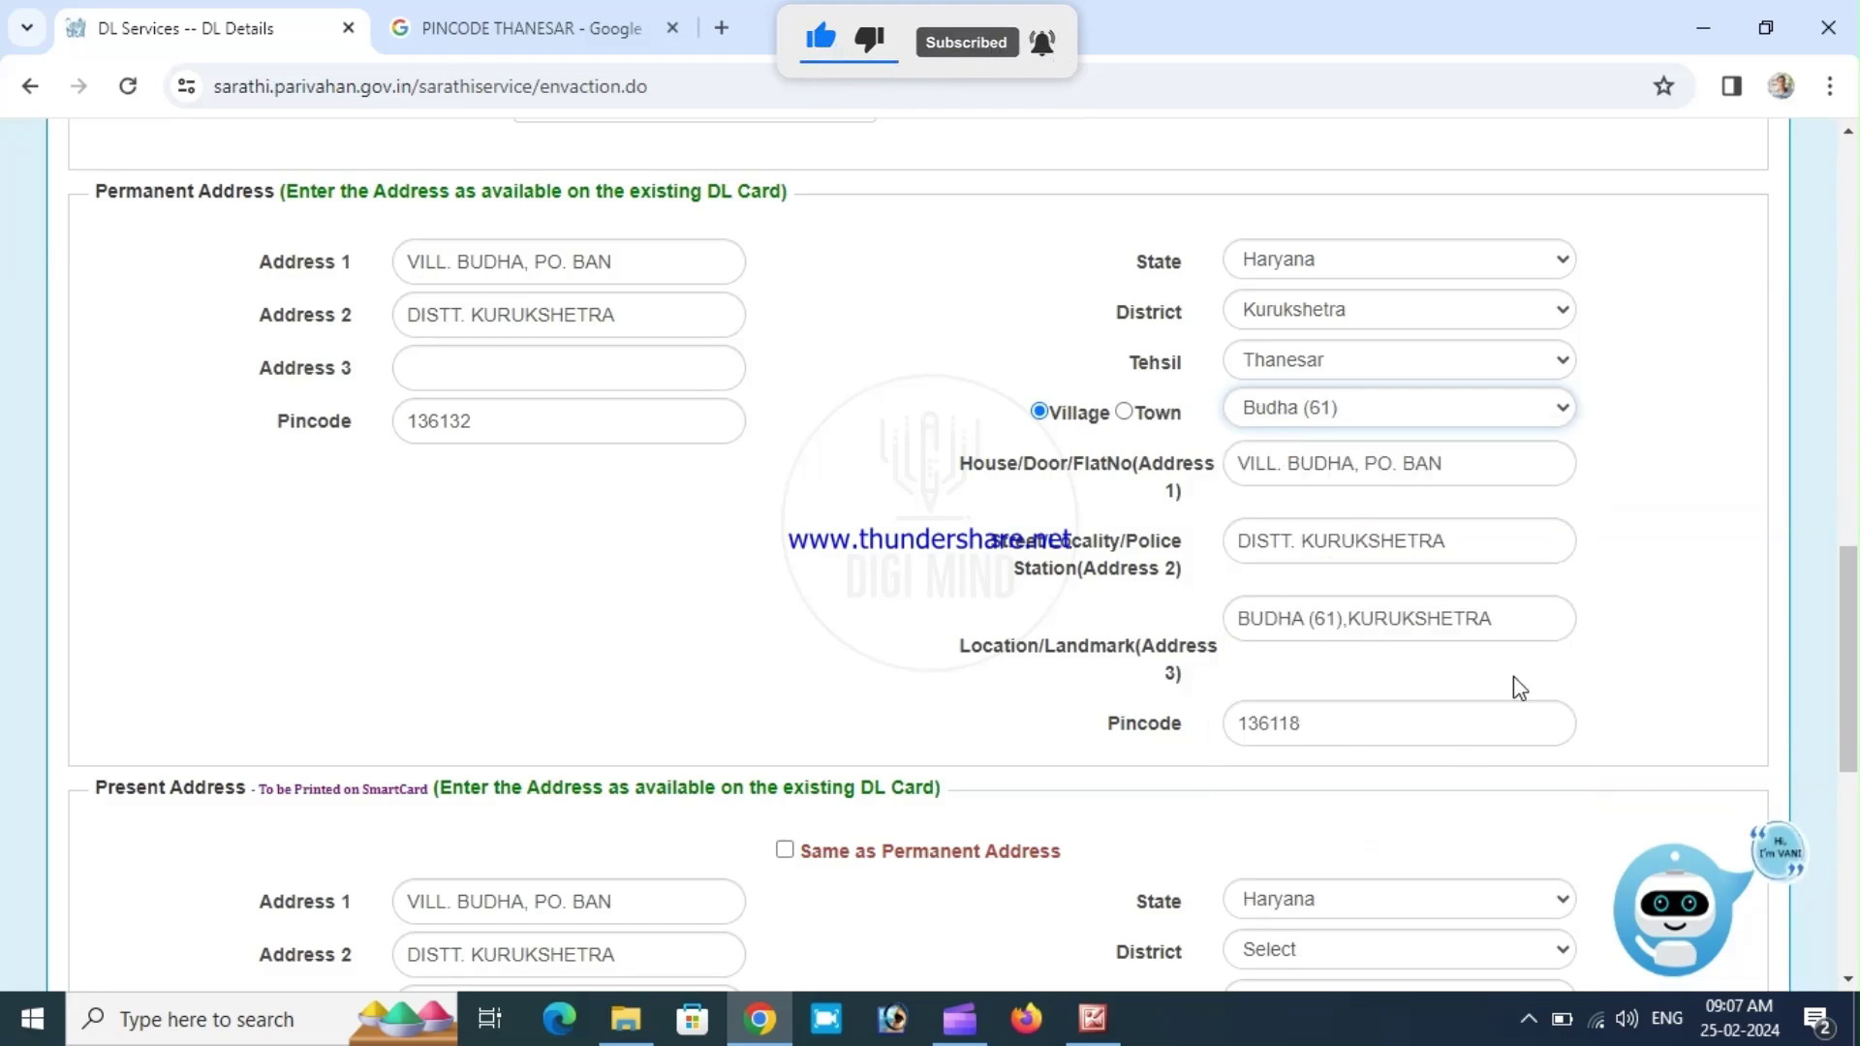
# Tick 'Same as Permanent Address' for the present address and confirm the form.
pyautogui.scroll(-6, 959, 852)
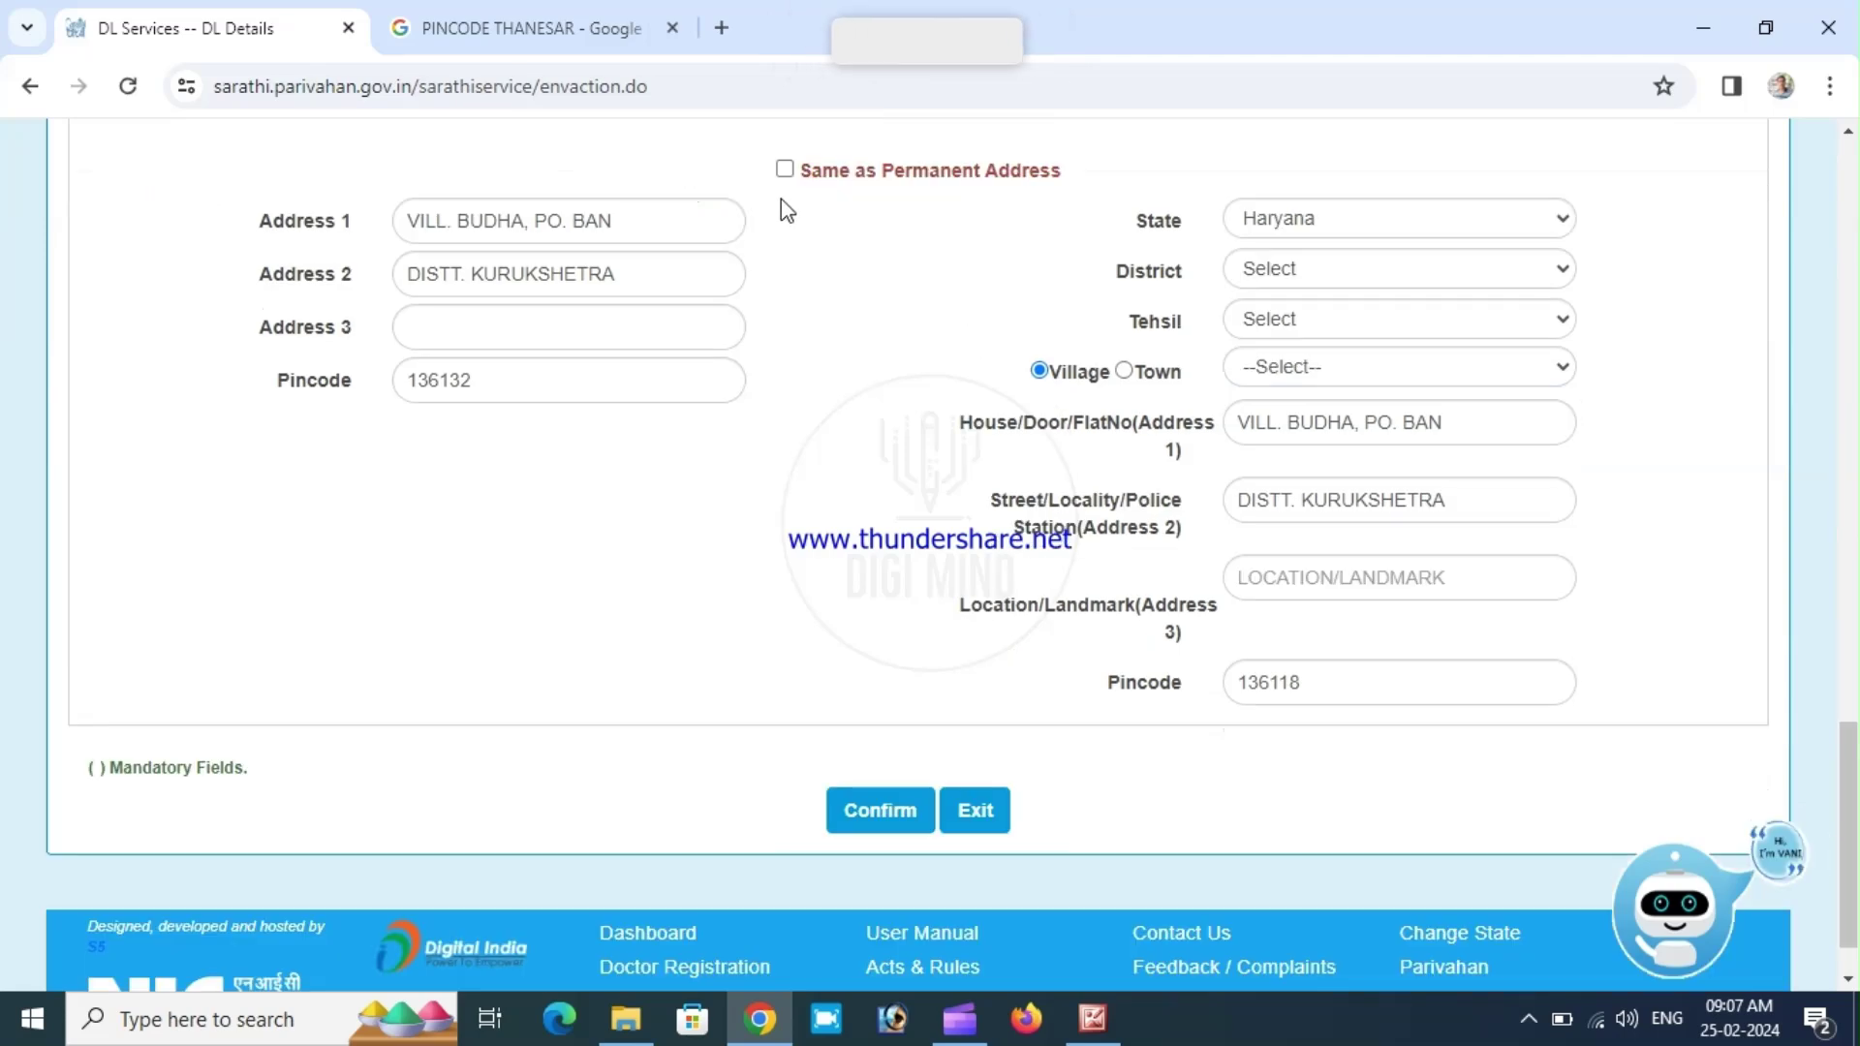
pyautogui.click(786, 170)
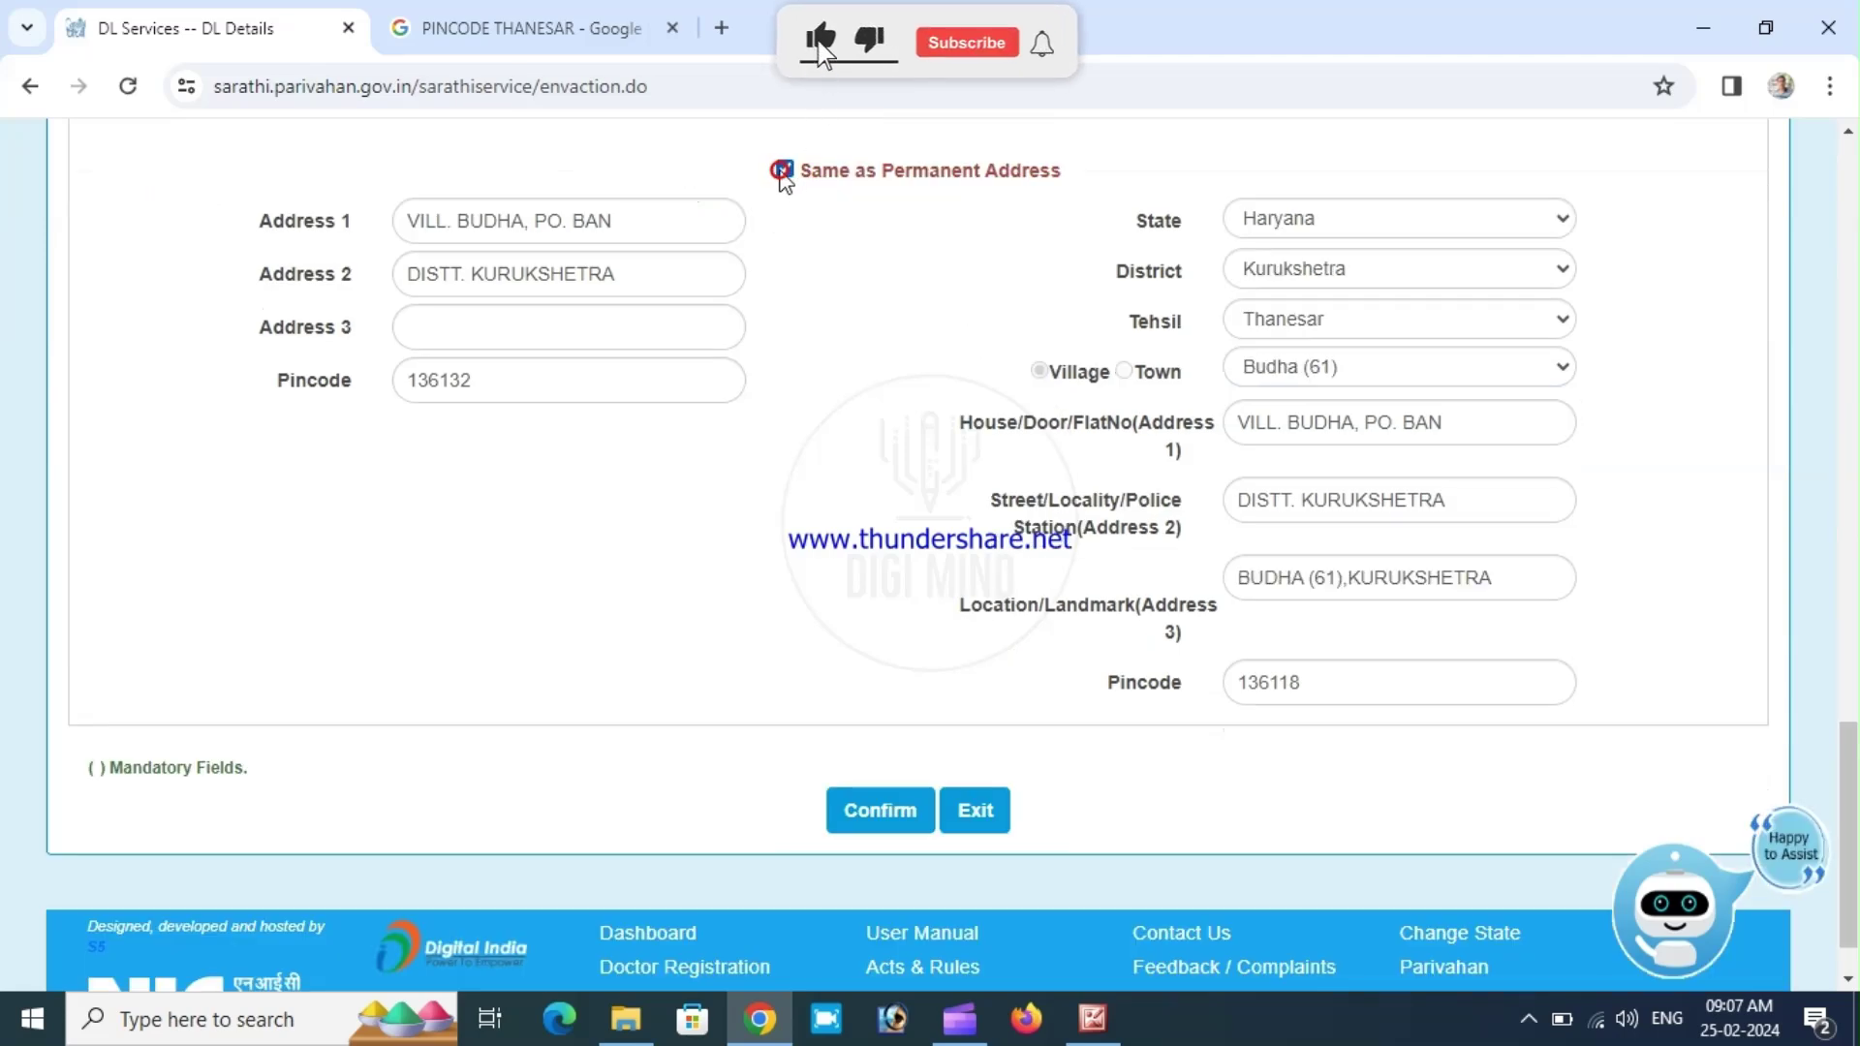
pyautogui.click(874, 814)
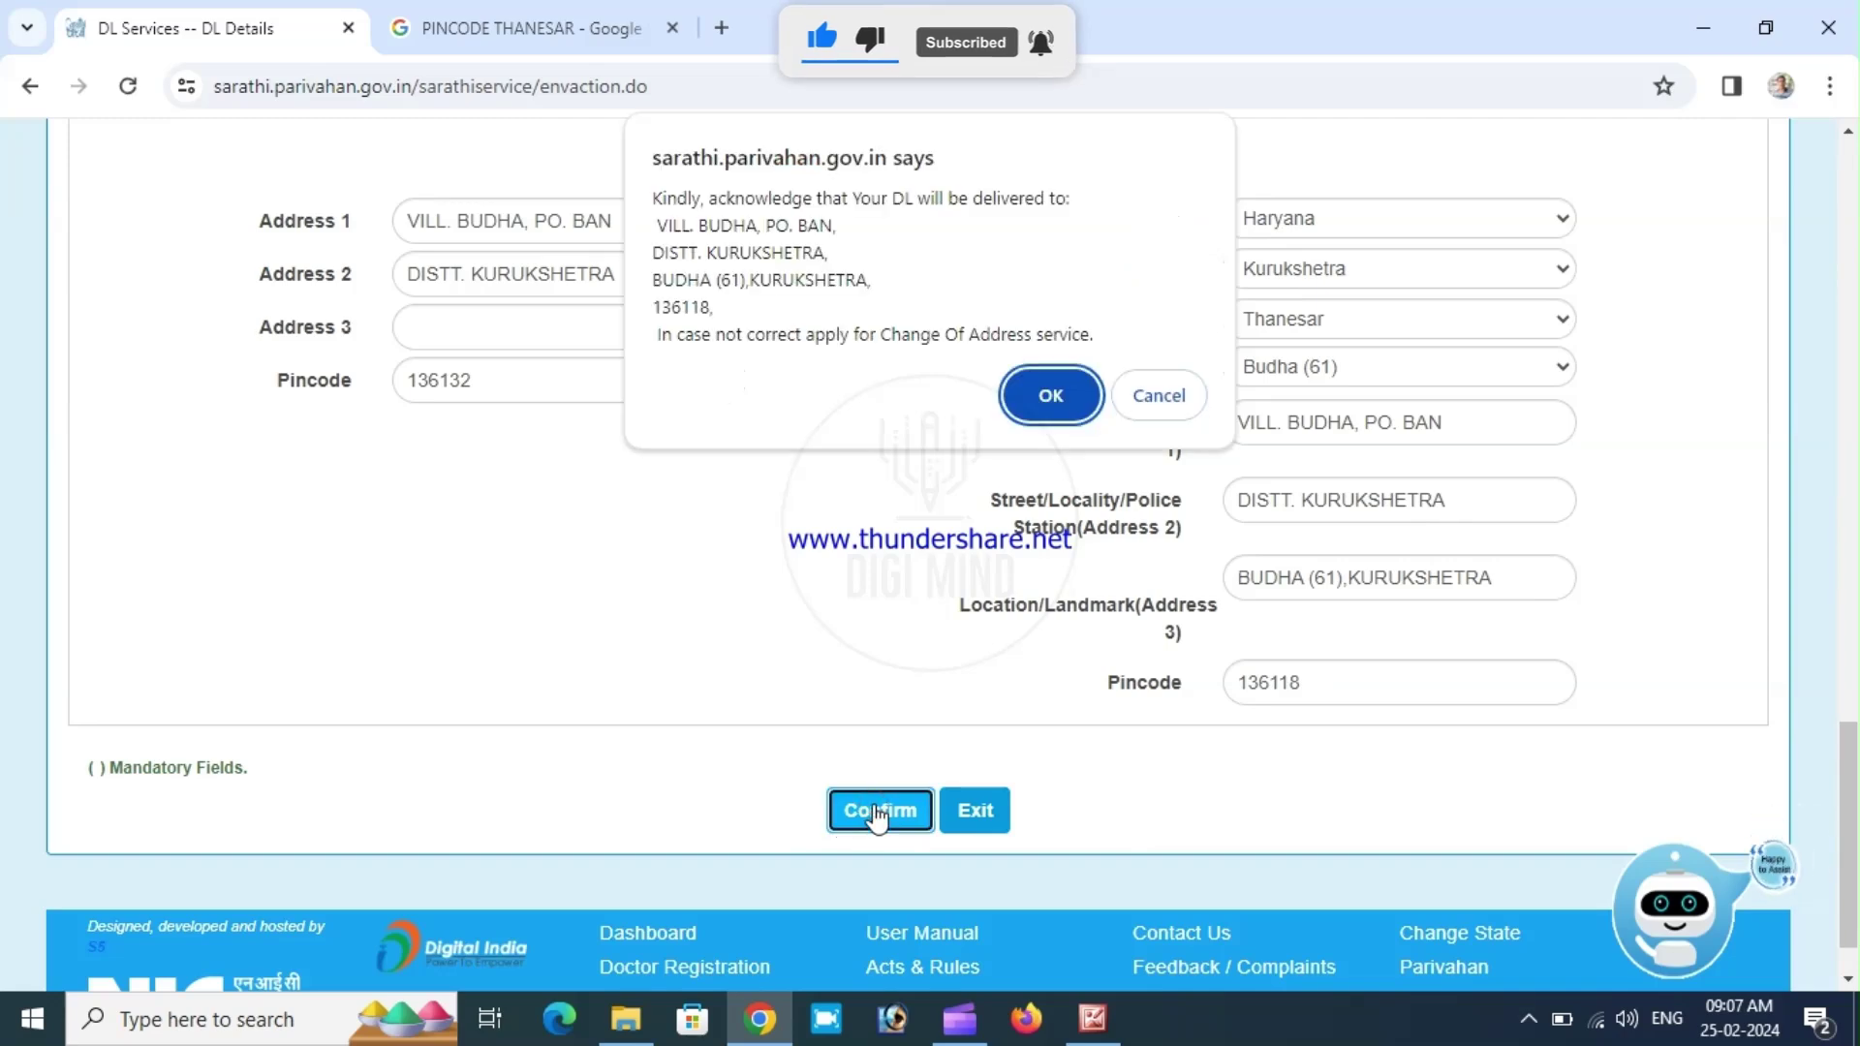
# Accept the DL delivery address and submit via Aadhaar Authentication.
pyautogui.click(1051, 398)
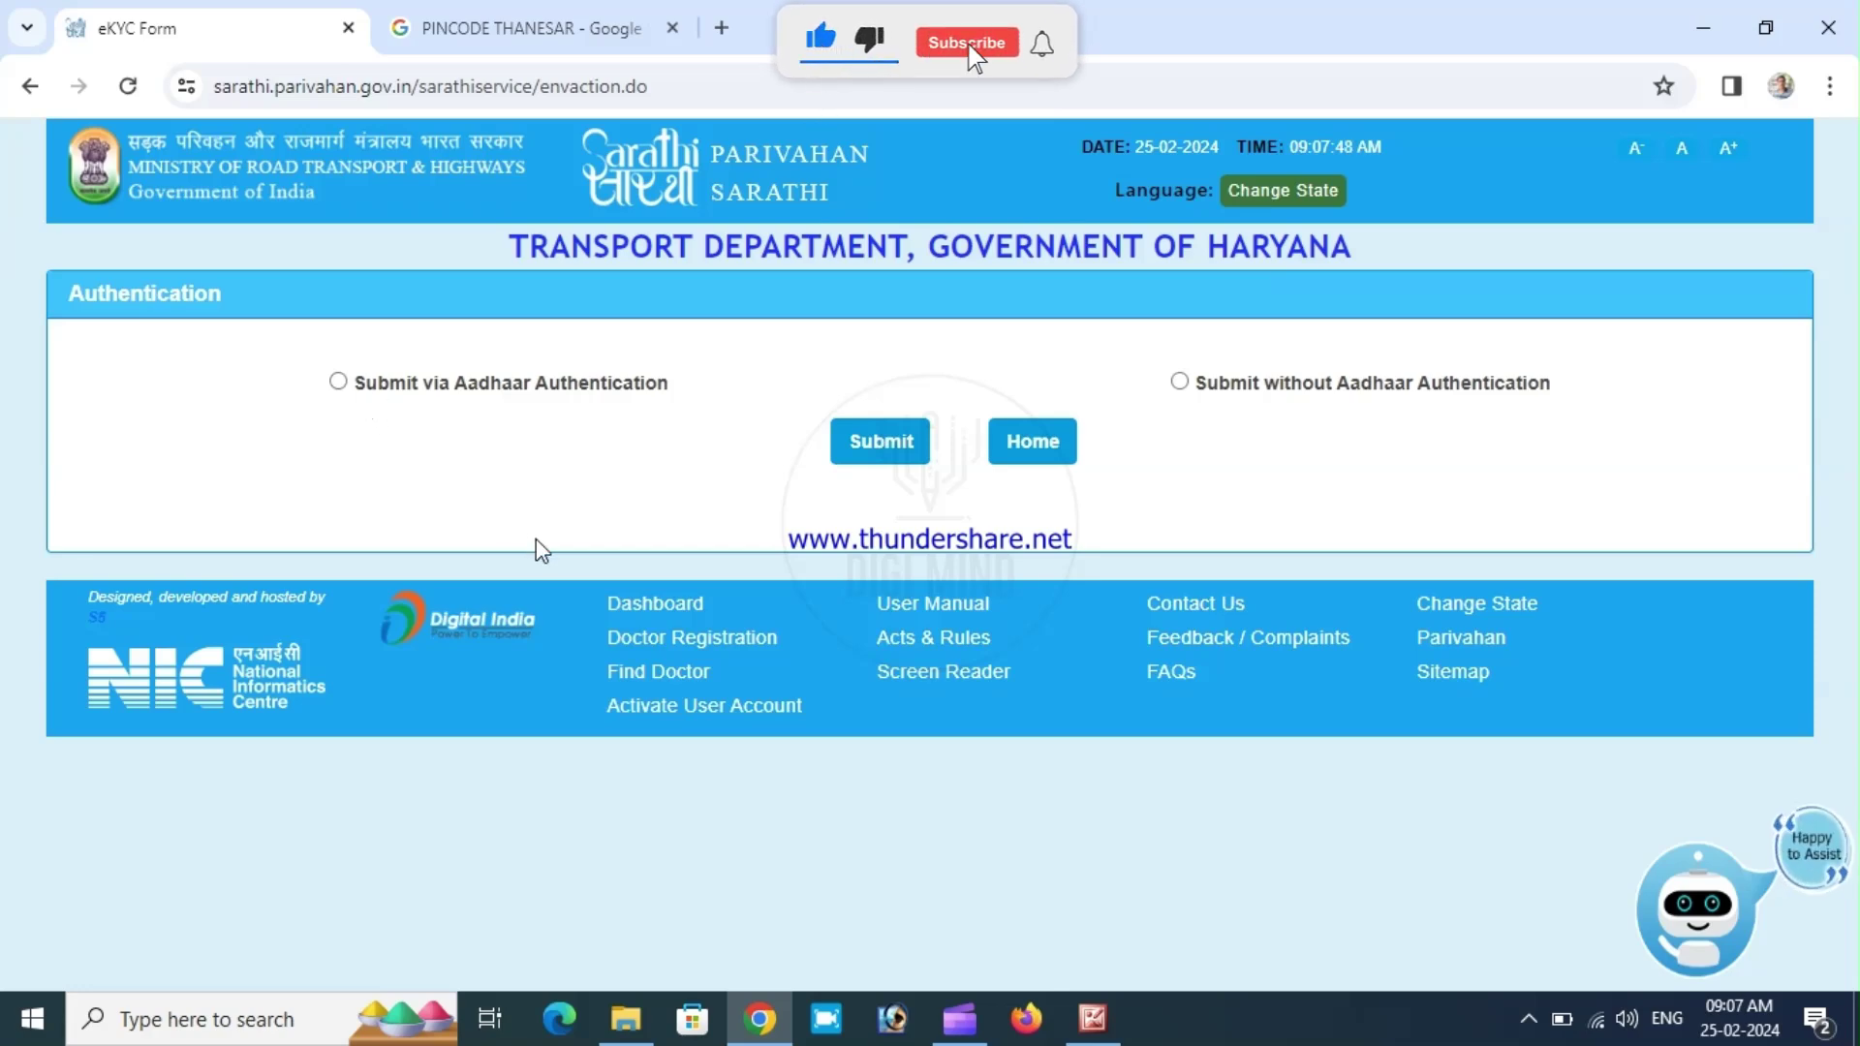
pyautogui.click(338, 382)
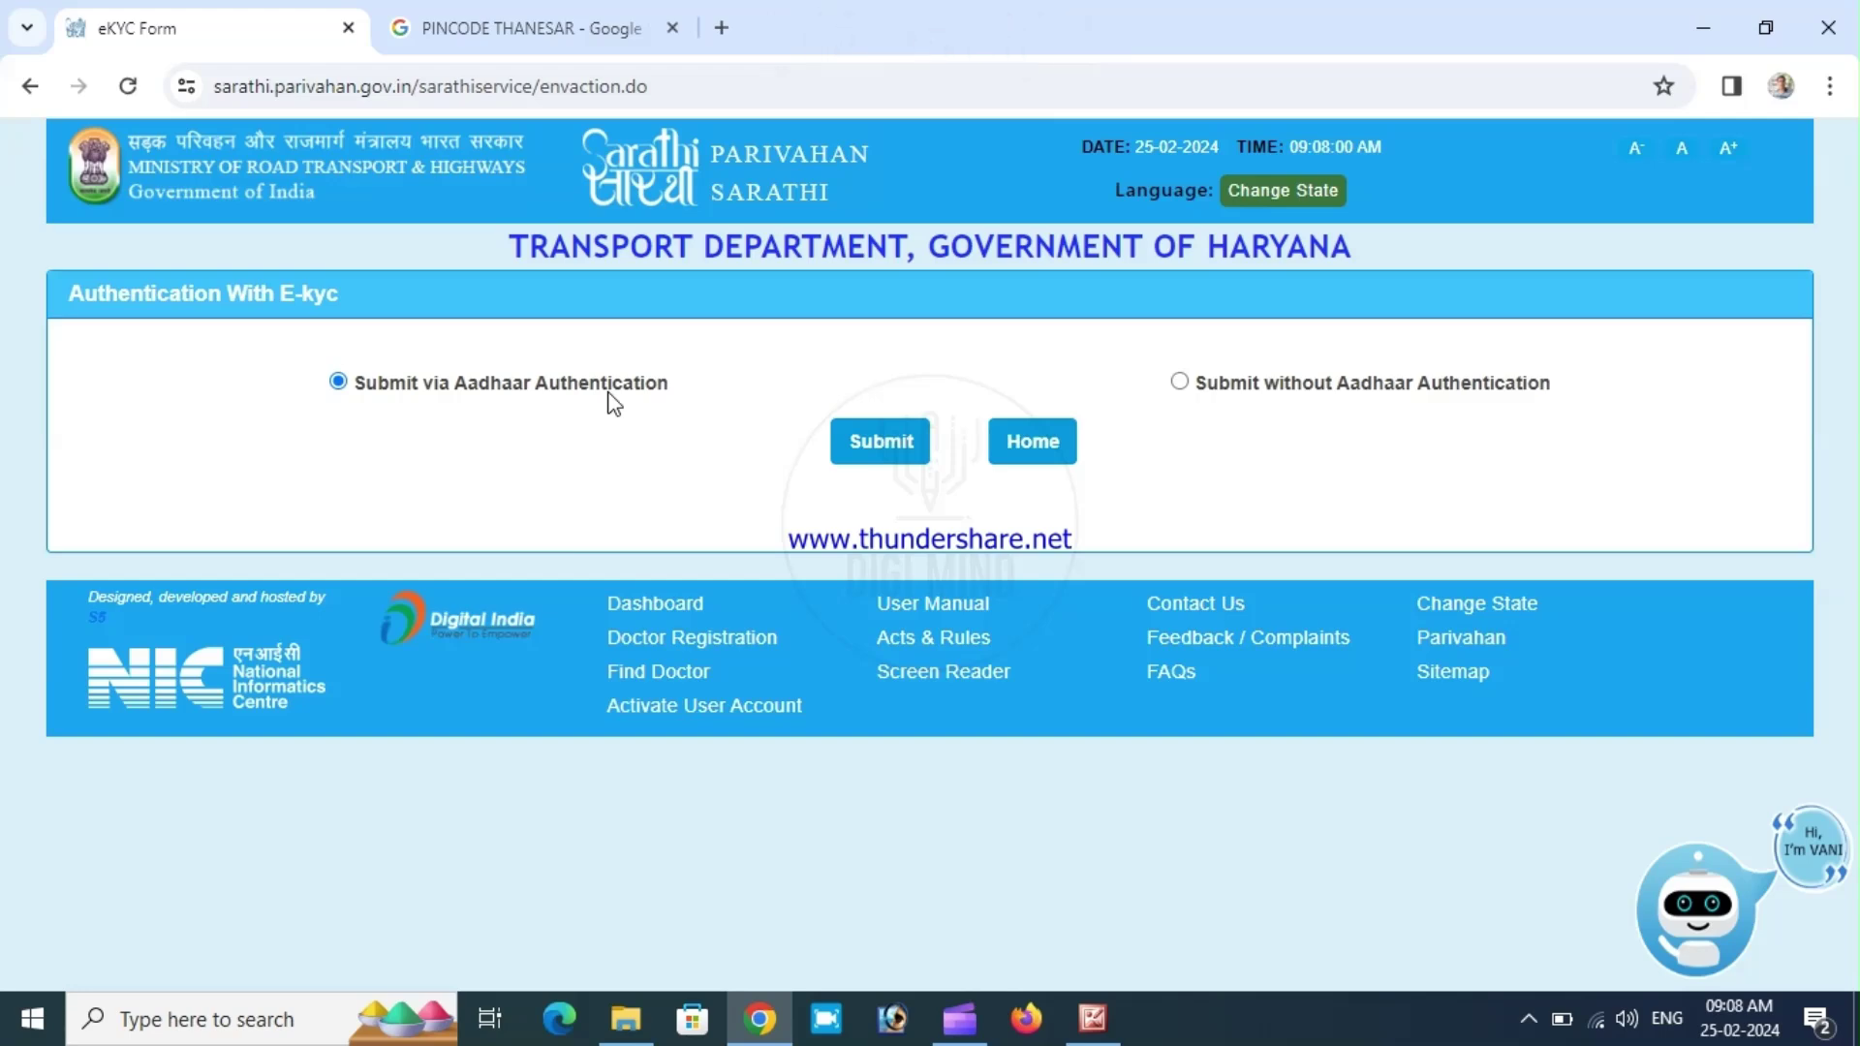
pyautogui.click(886, 453)
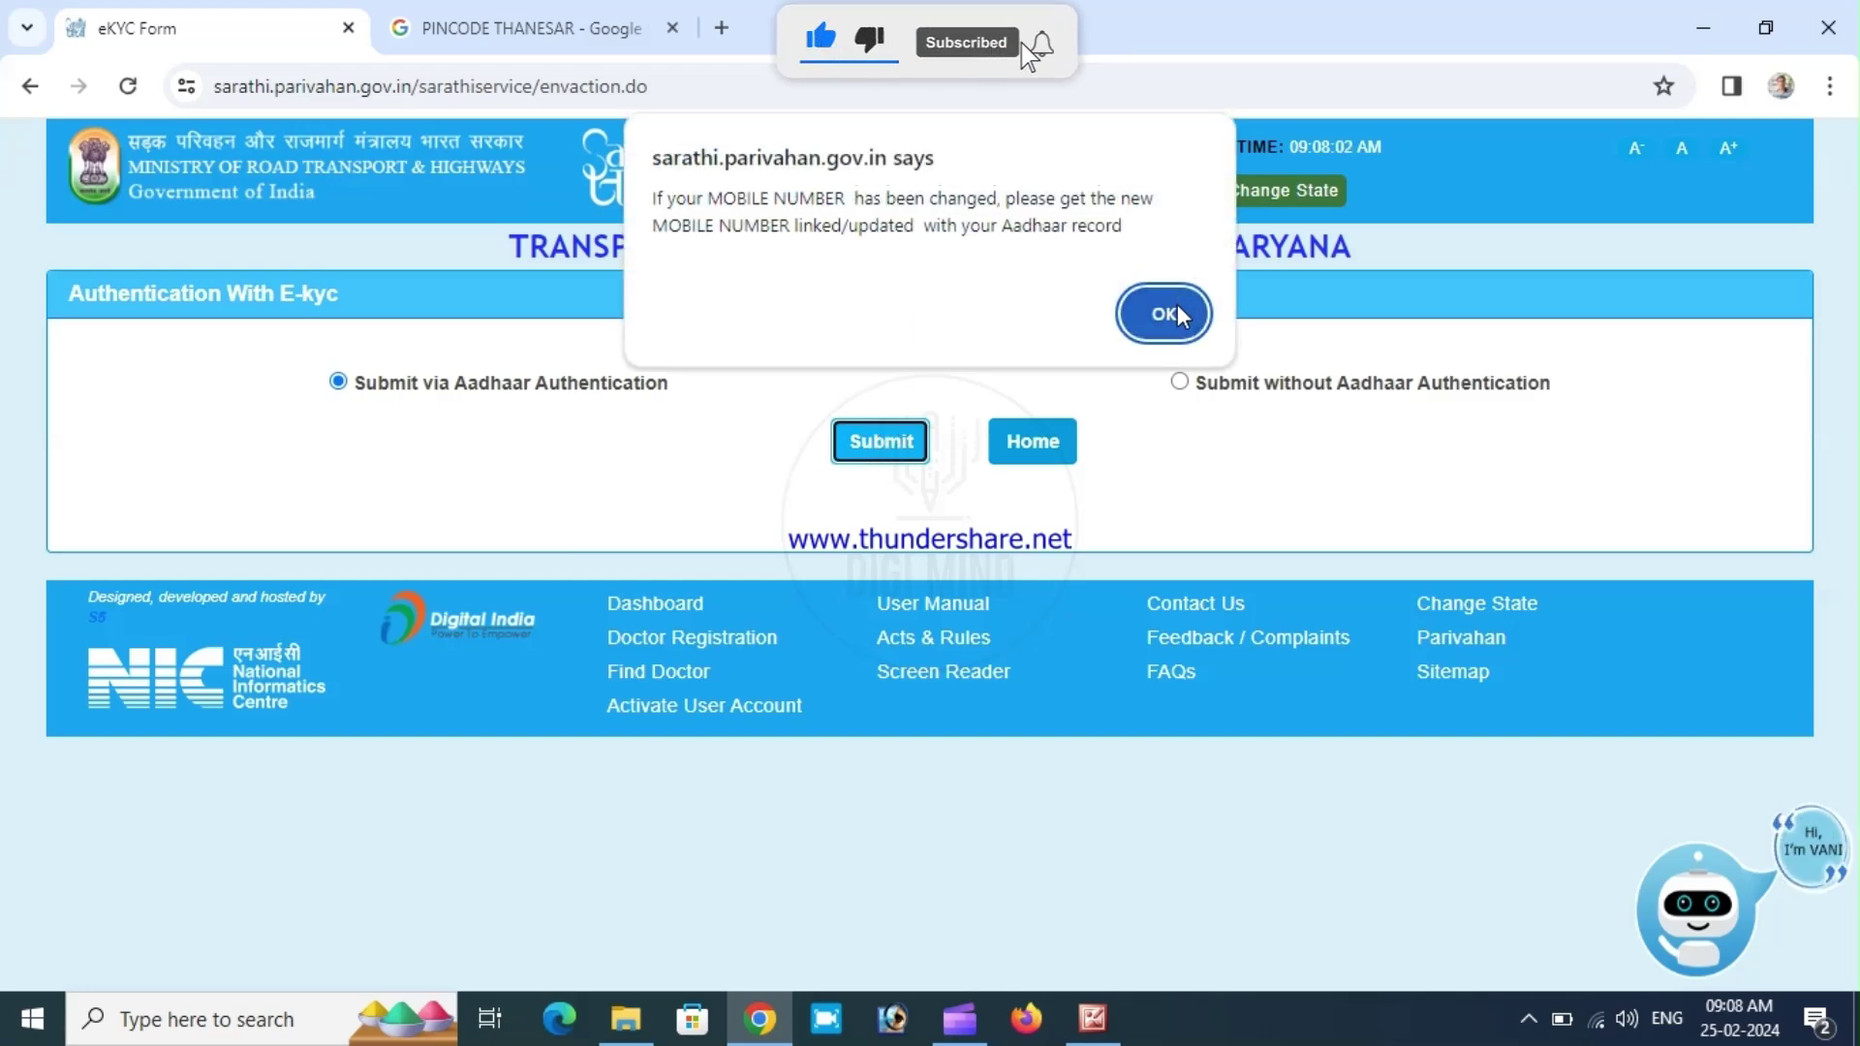
# Dismiss the mobile notice, enter the Aadhaar number, and generate an OTP to the registered mobile.
pyautogui.click(1168, 308)
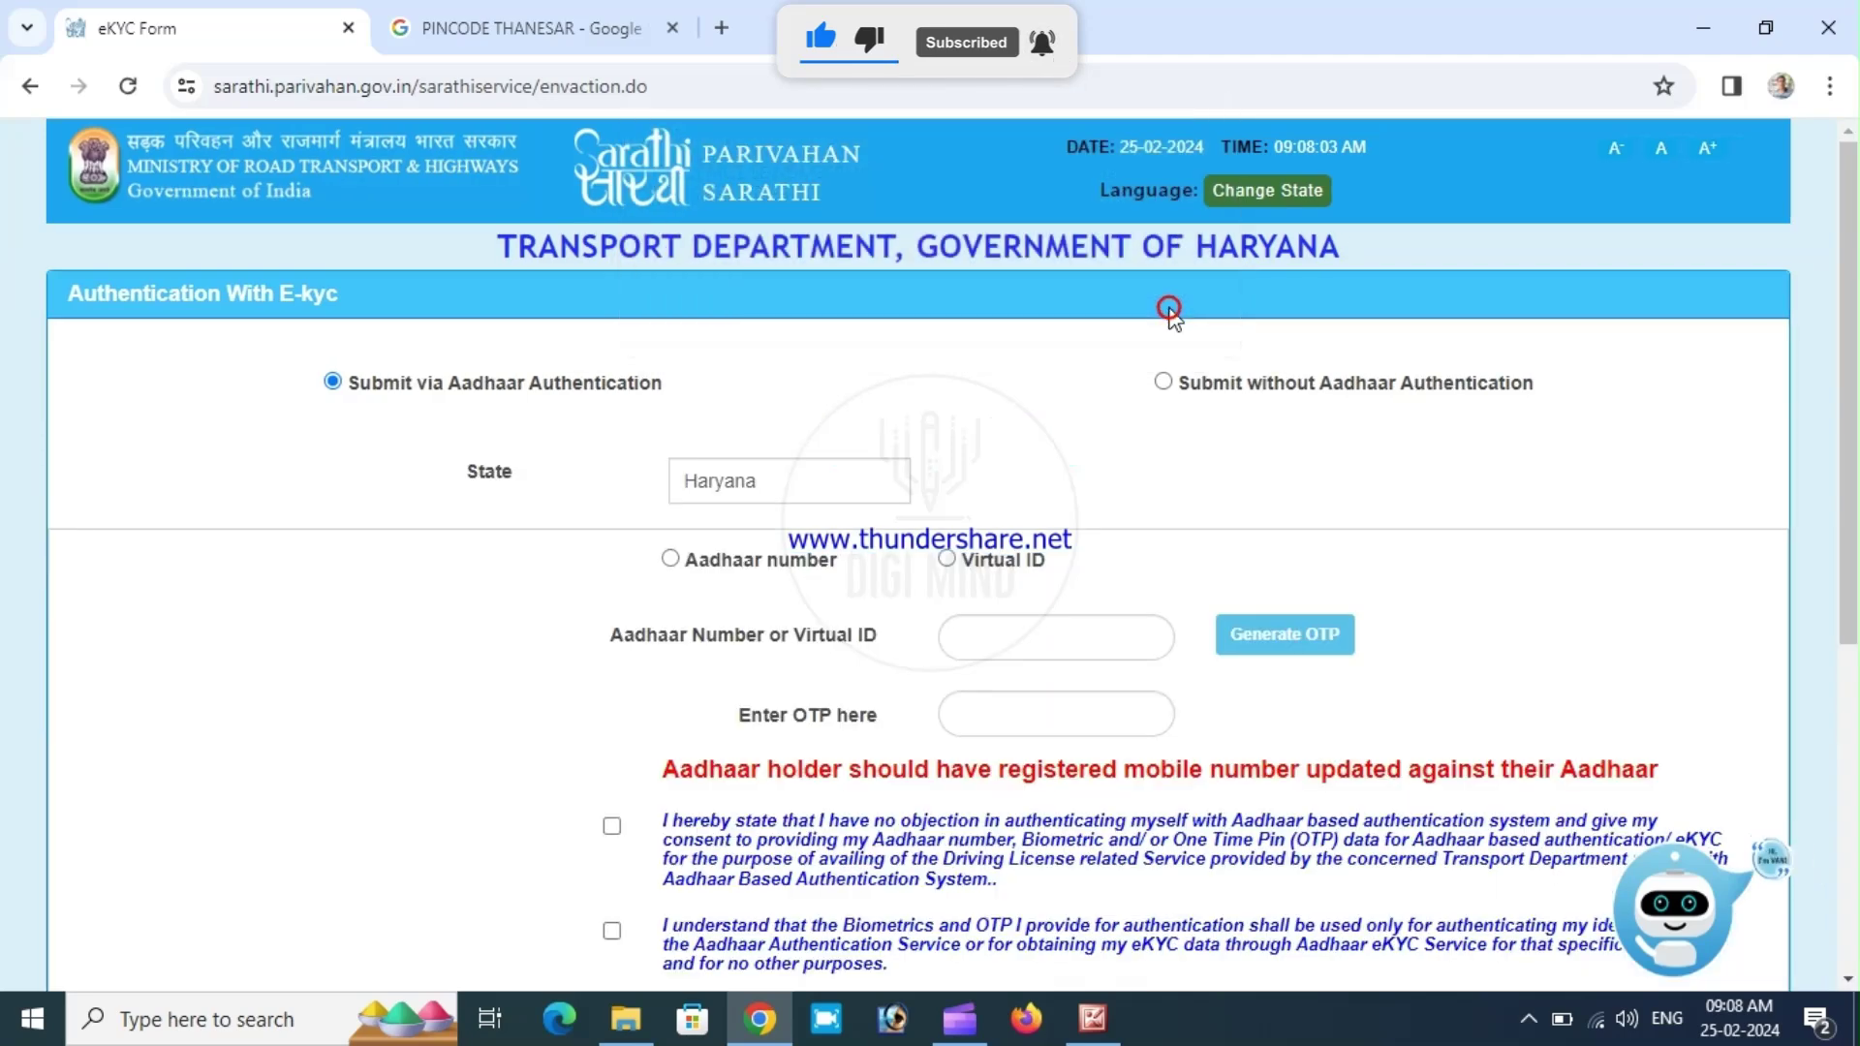
pyautogui.scroll(-1, 1256, 491)
pyautogui.scroll(1, 1256, 491)
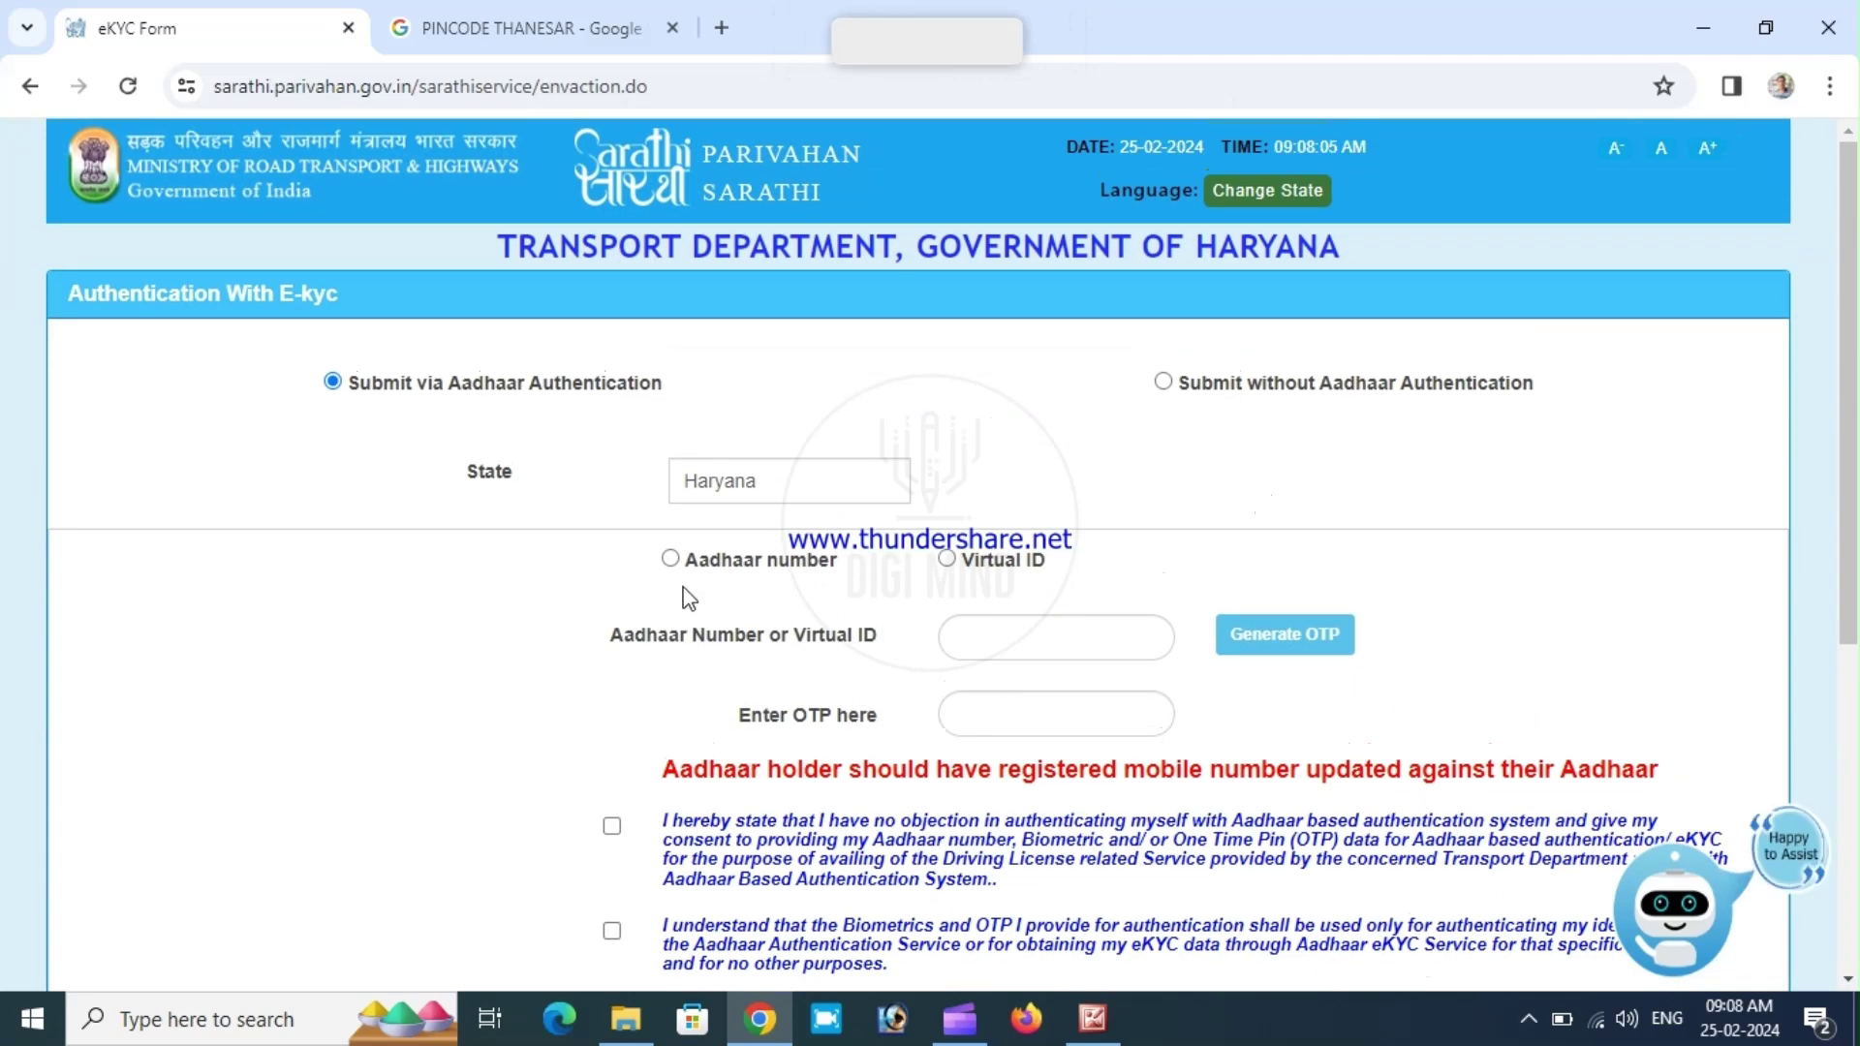
pyautogui.click(670, 559)
pyautogui.scroll(-2, 678, 571)
pyautogui.click(1053, 411)
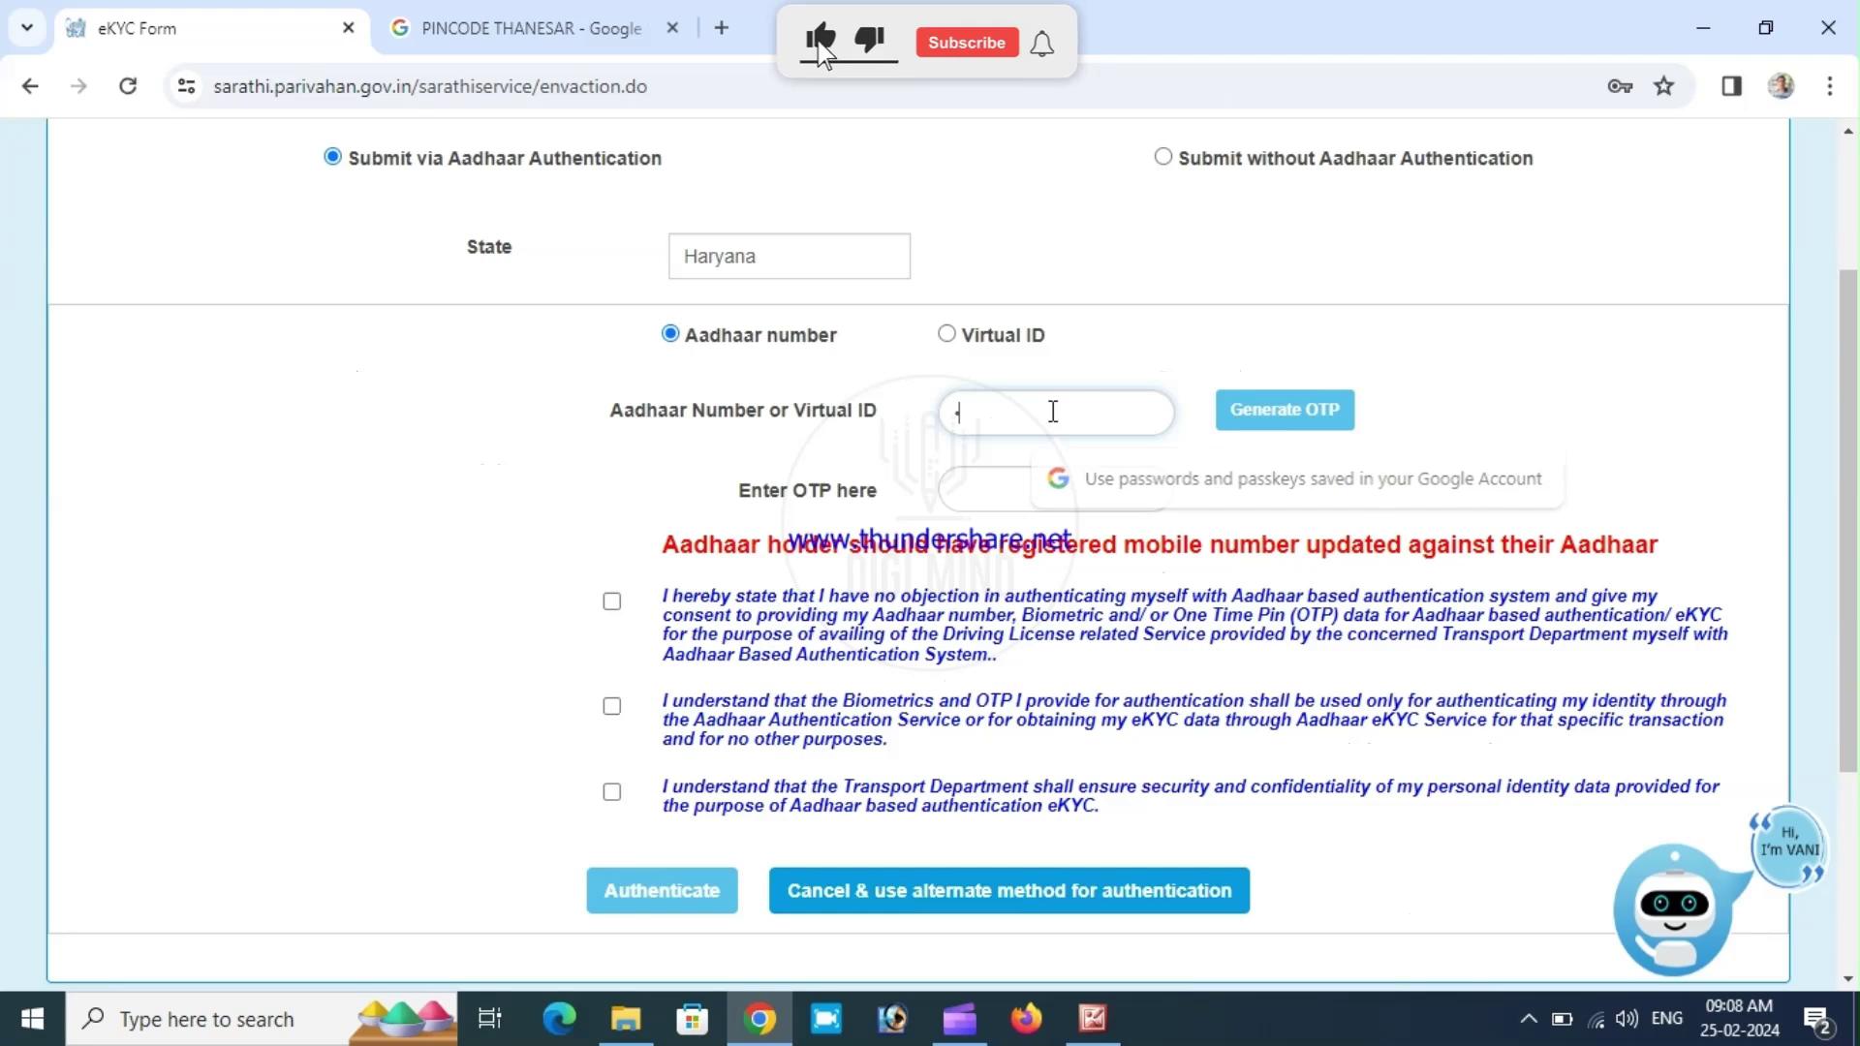
pyautogui.write('••••••')
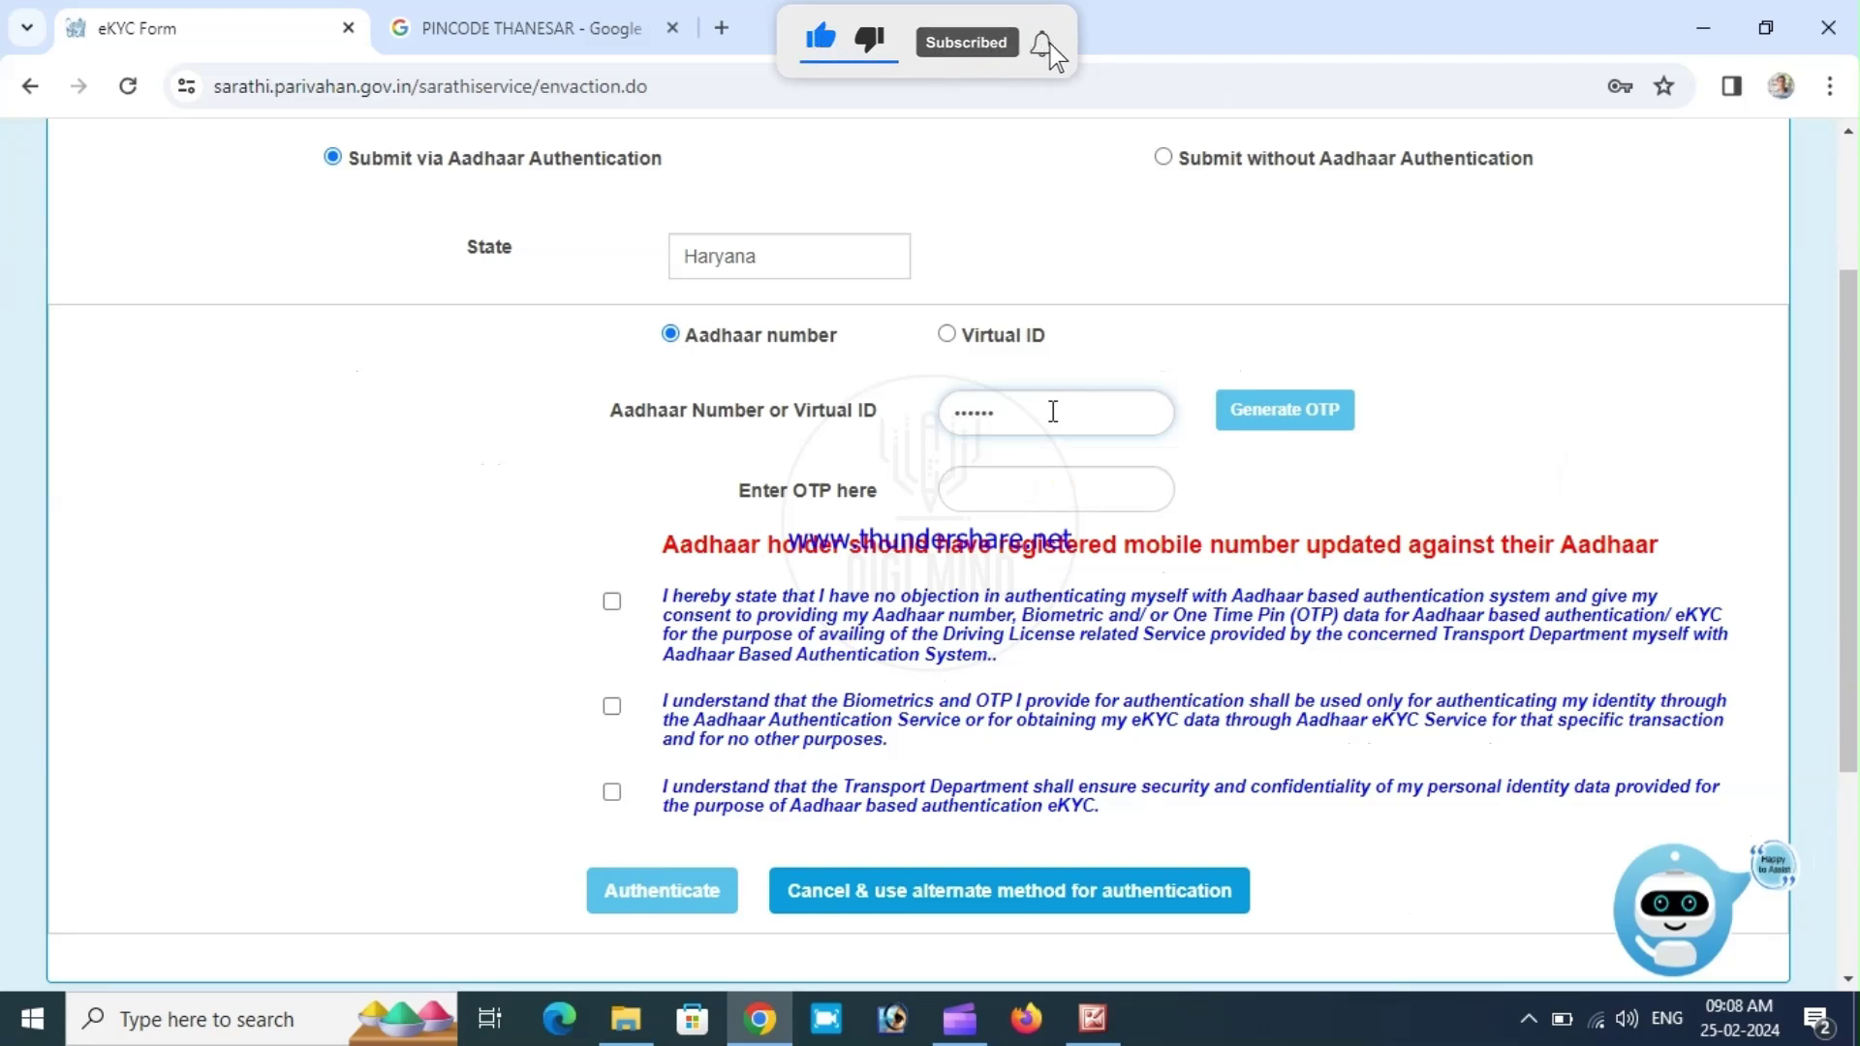
pyautogui.write('••')
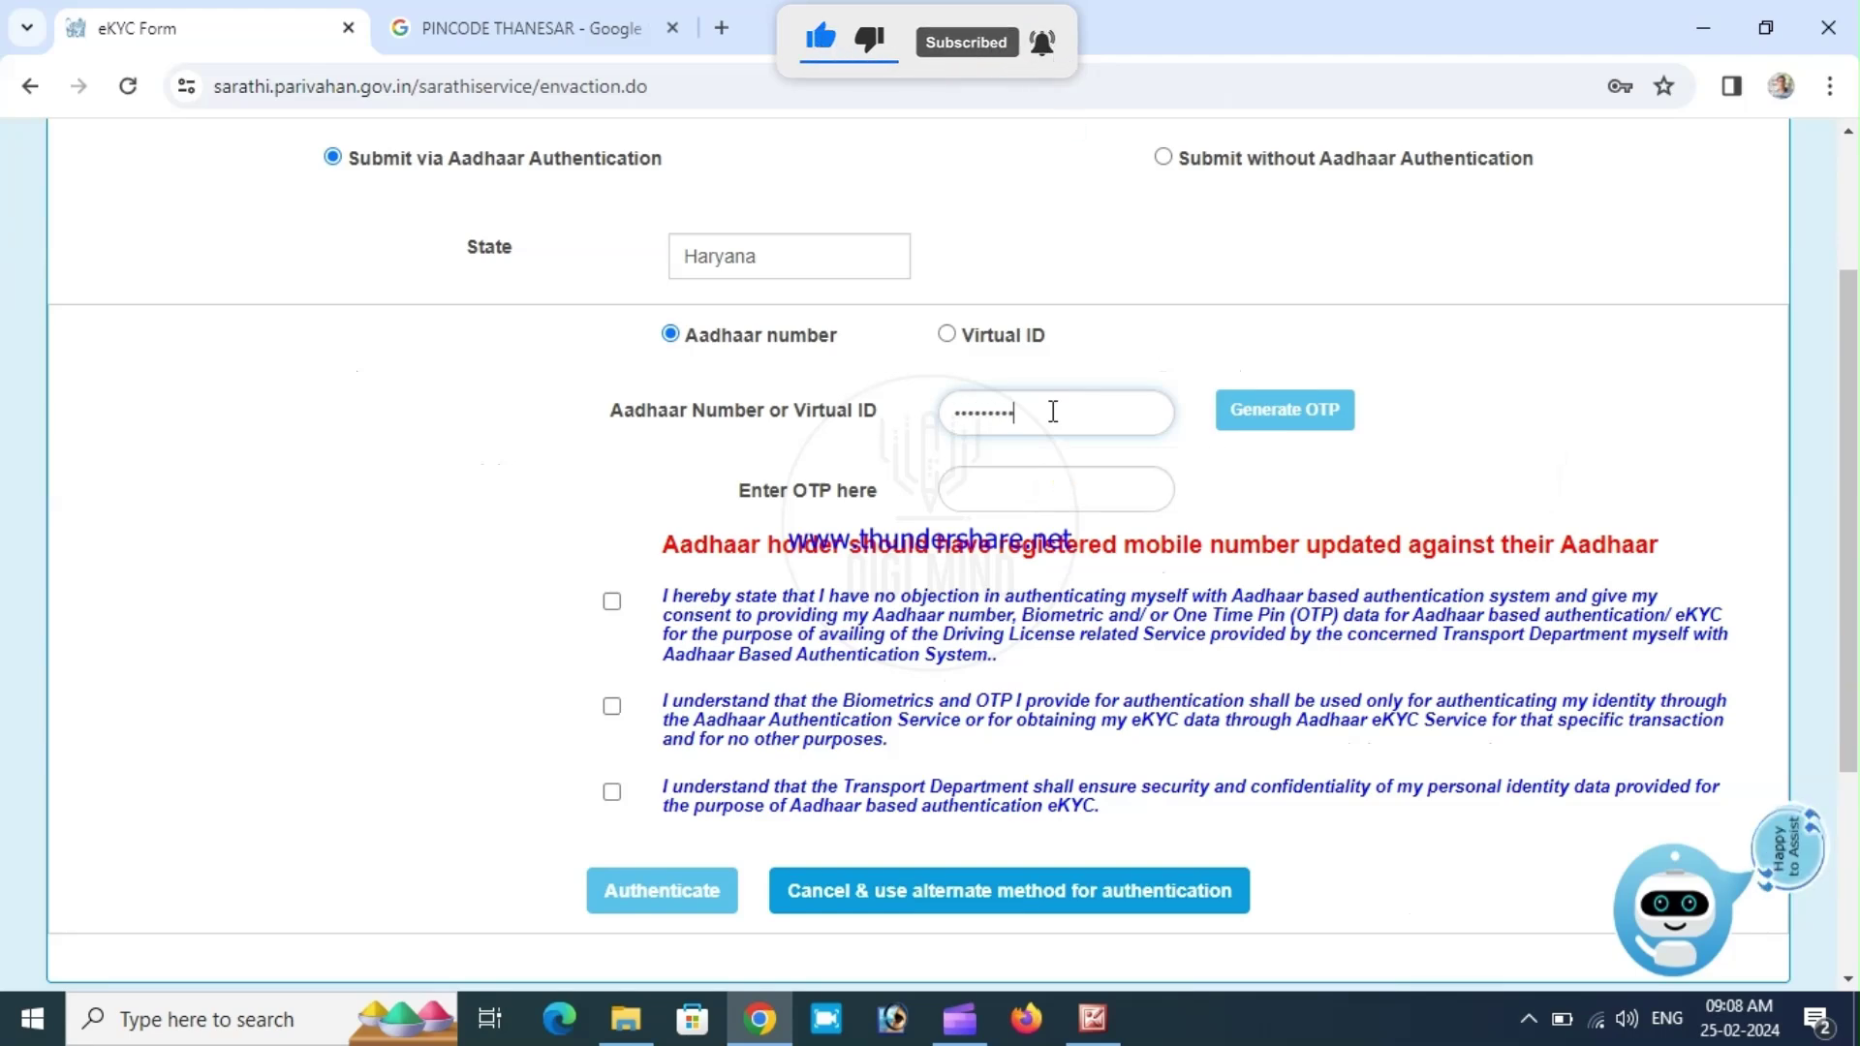
pyautogui.write('•••')
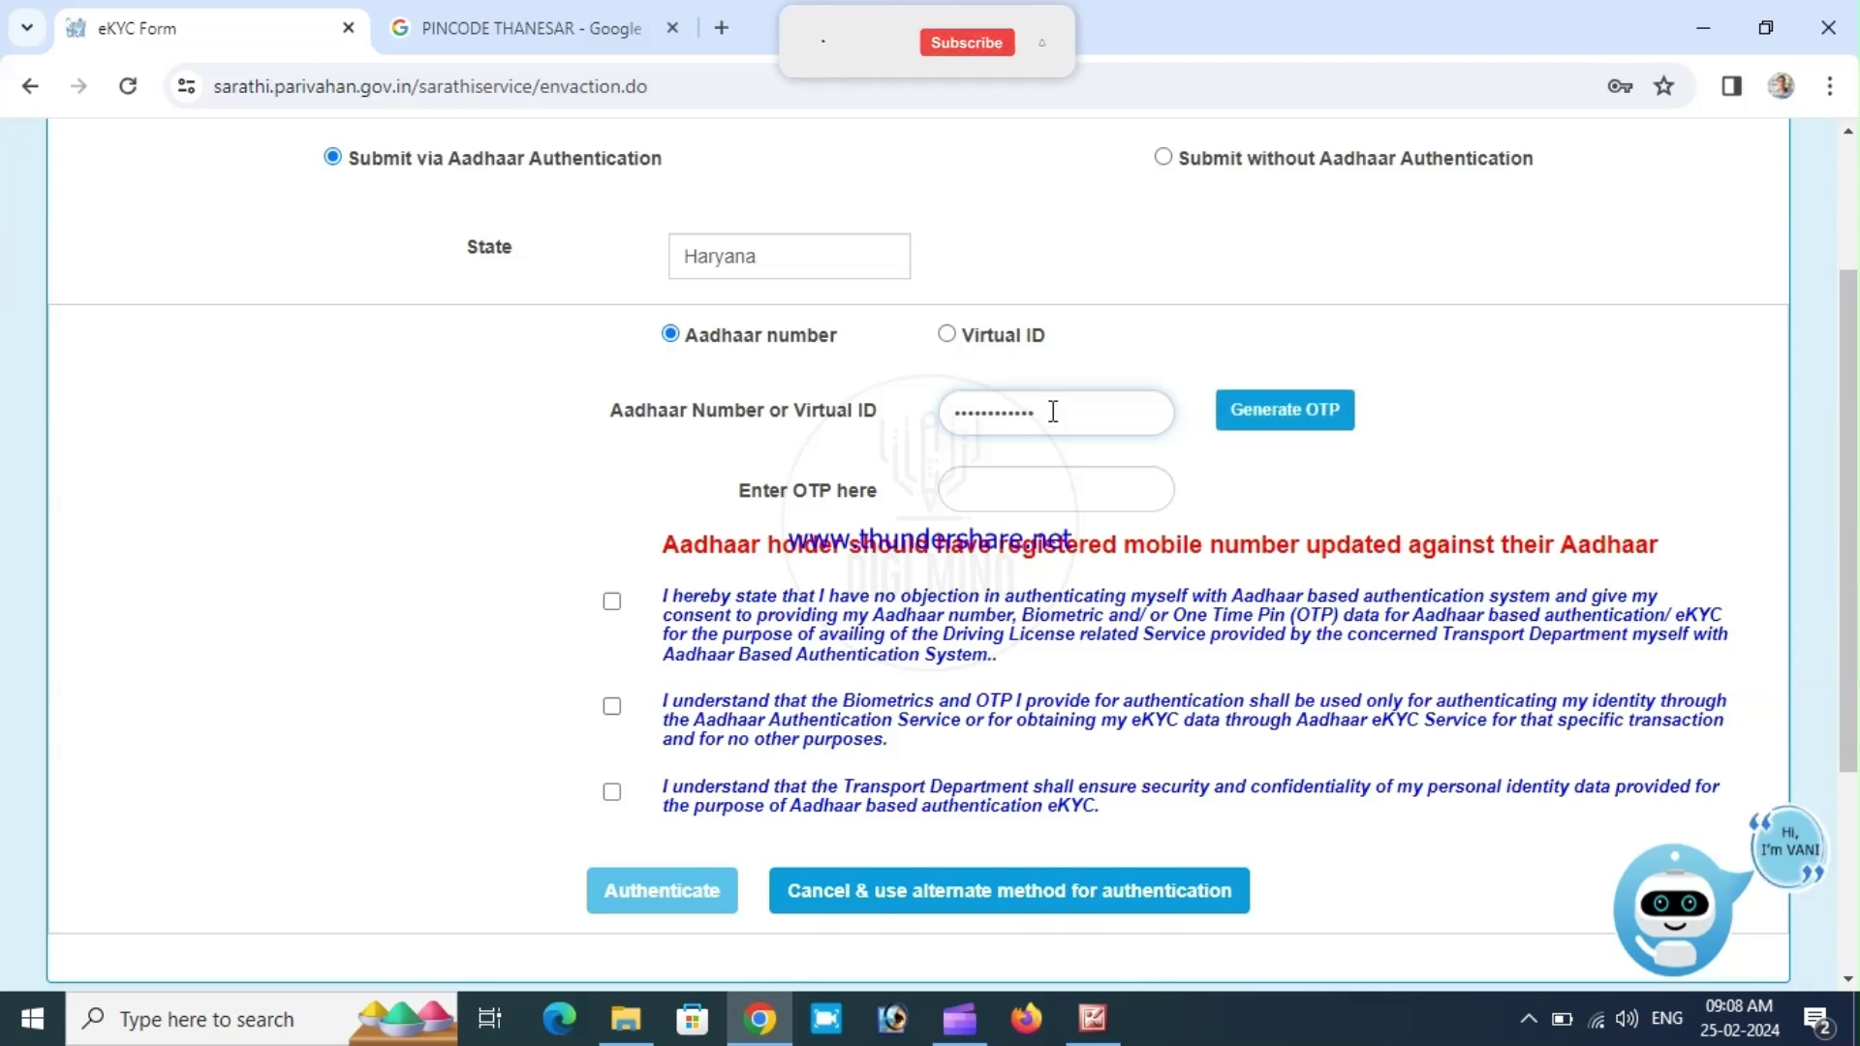
pyautogui.click(1288, 409)
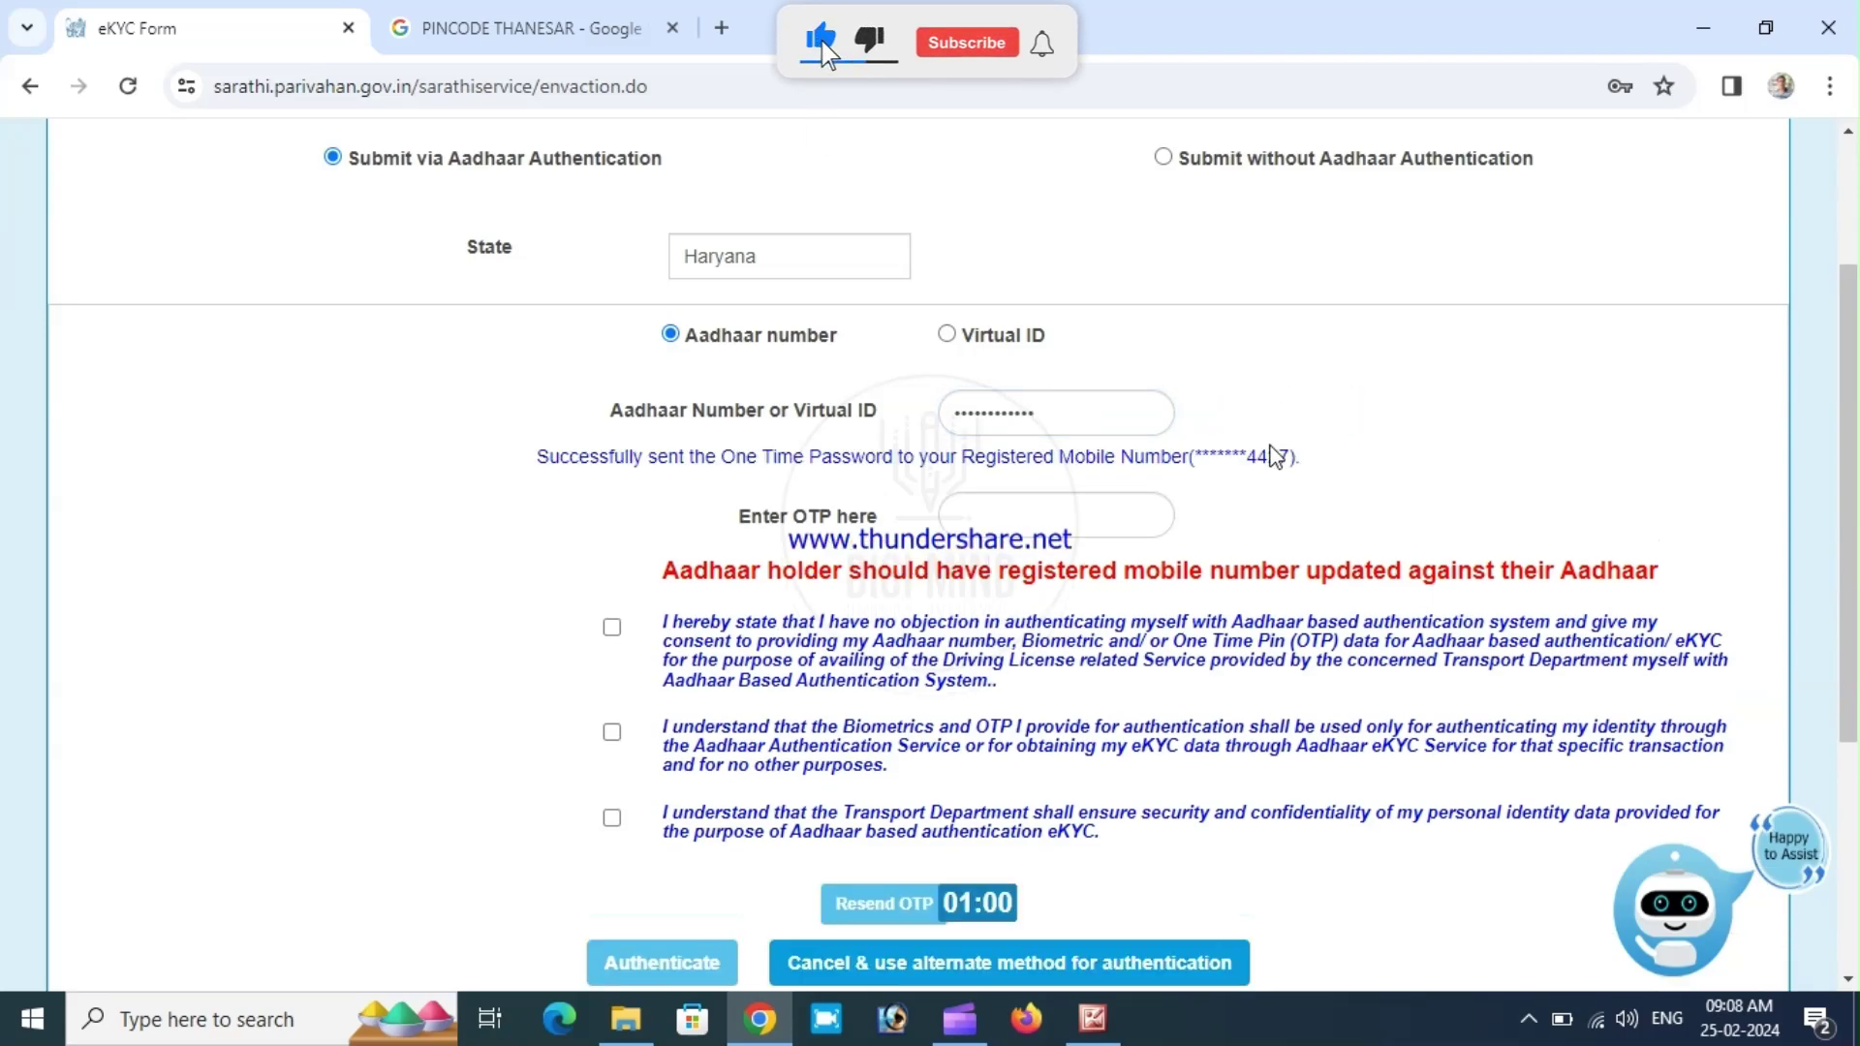
pyautogui.click(1054, 532)
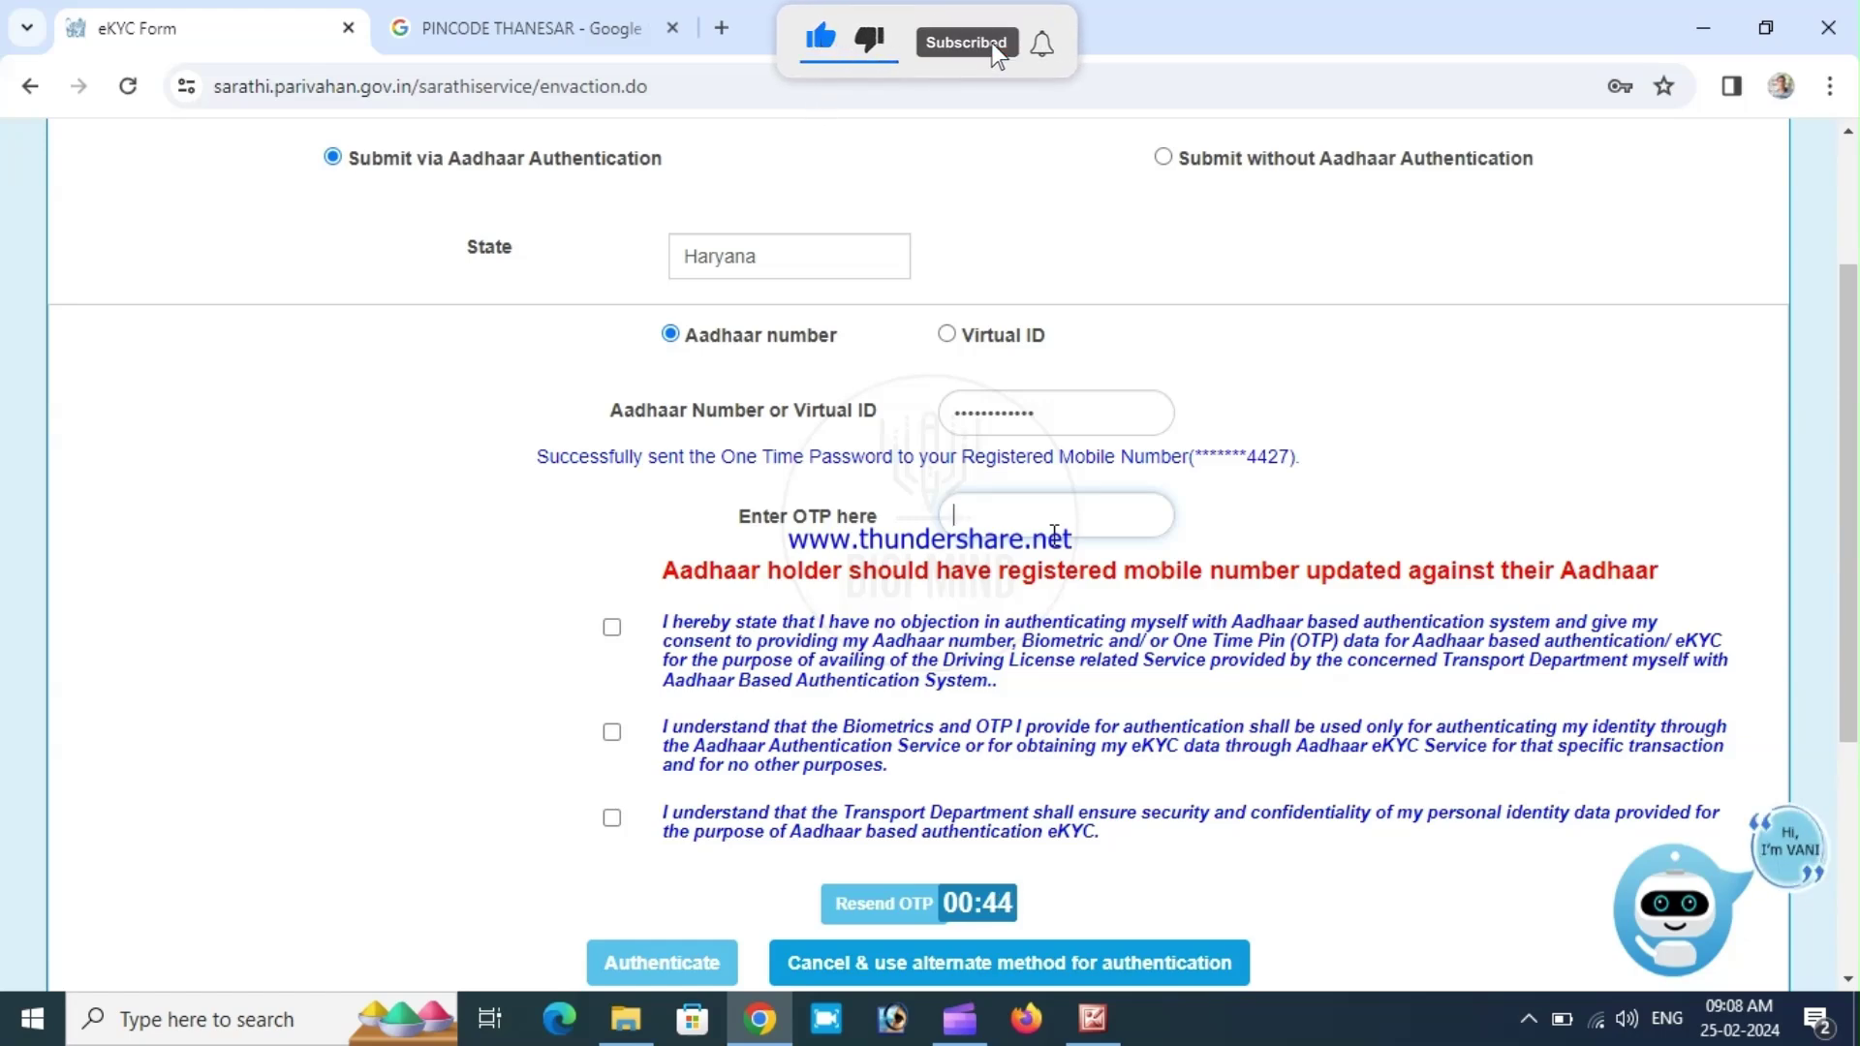
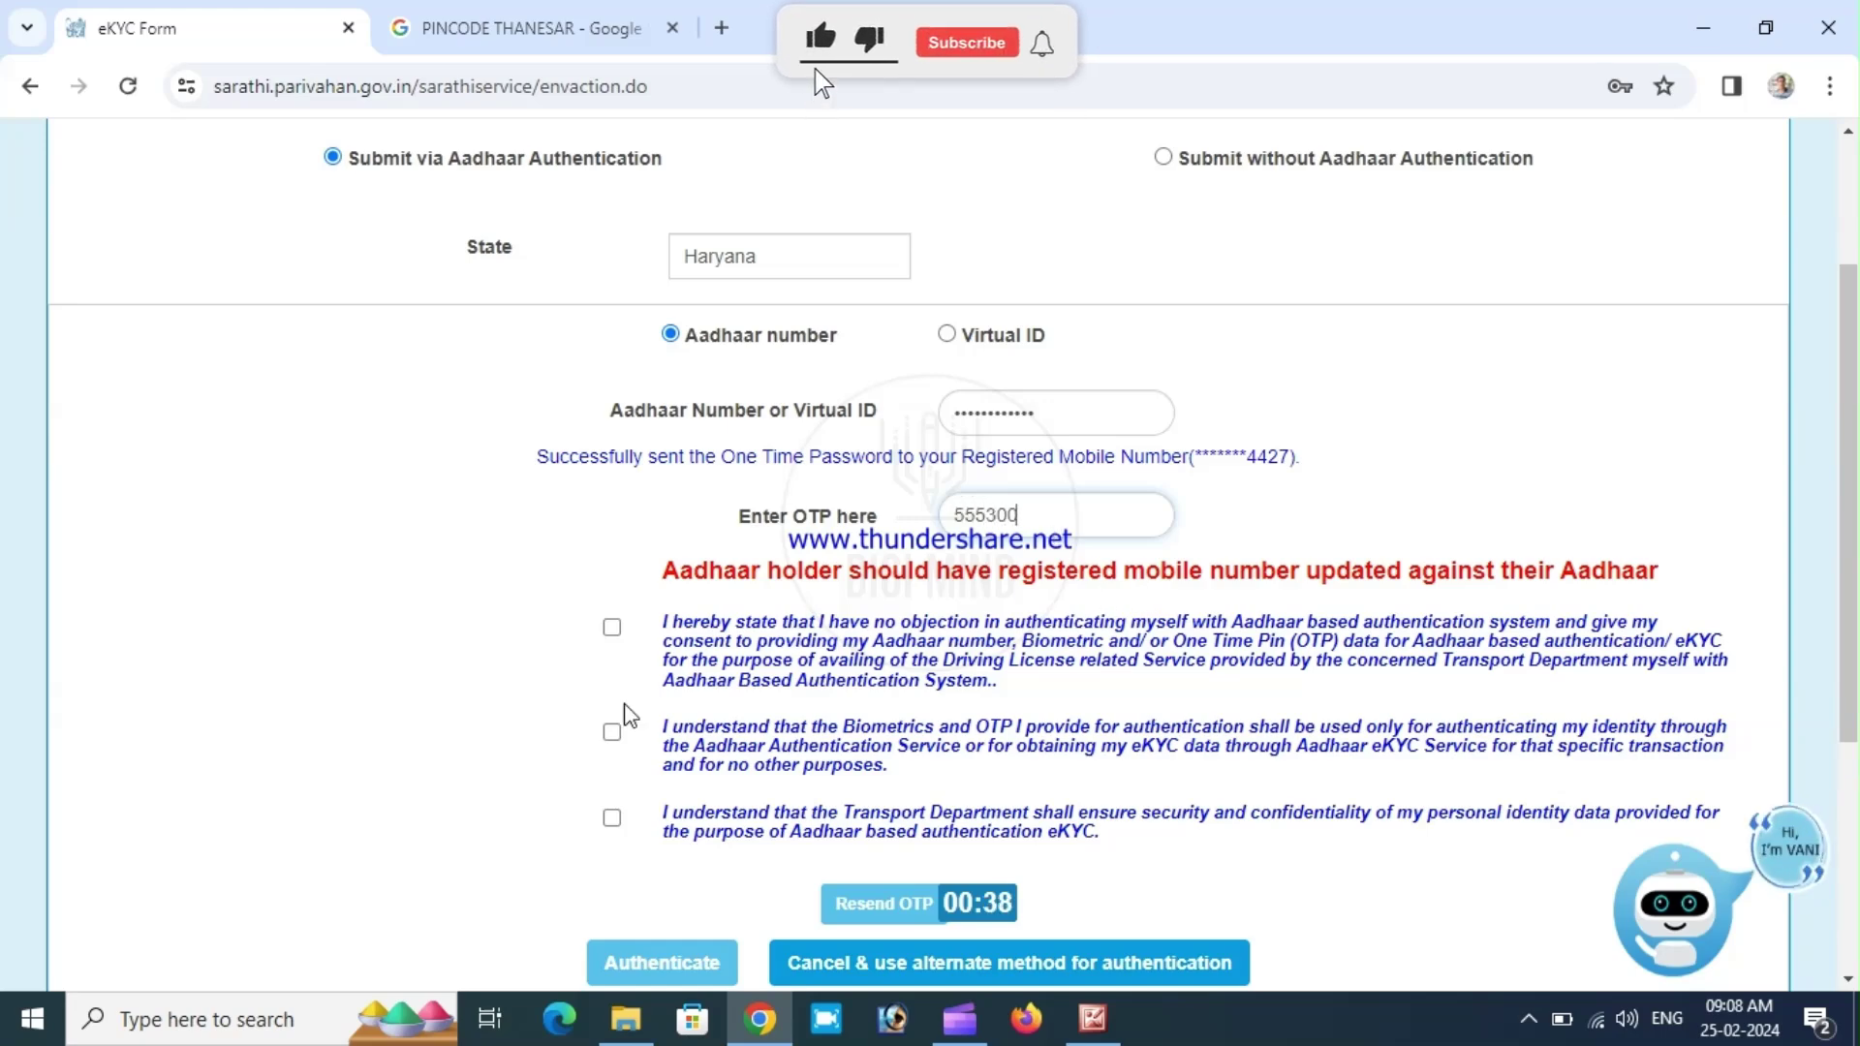
# Enter the received OTP, agree to all three consent statements, and authenticate.
pyautogui.click(612, 627)
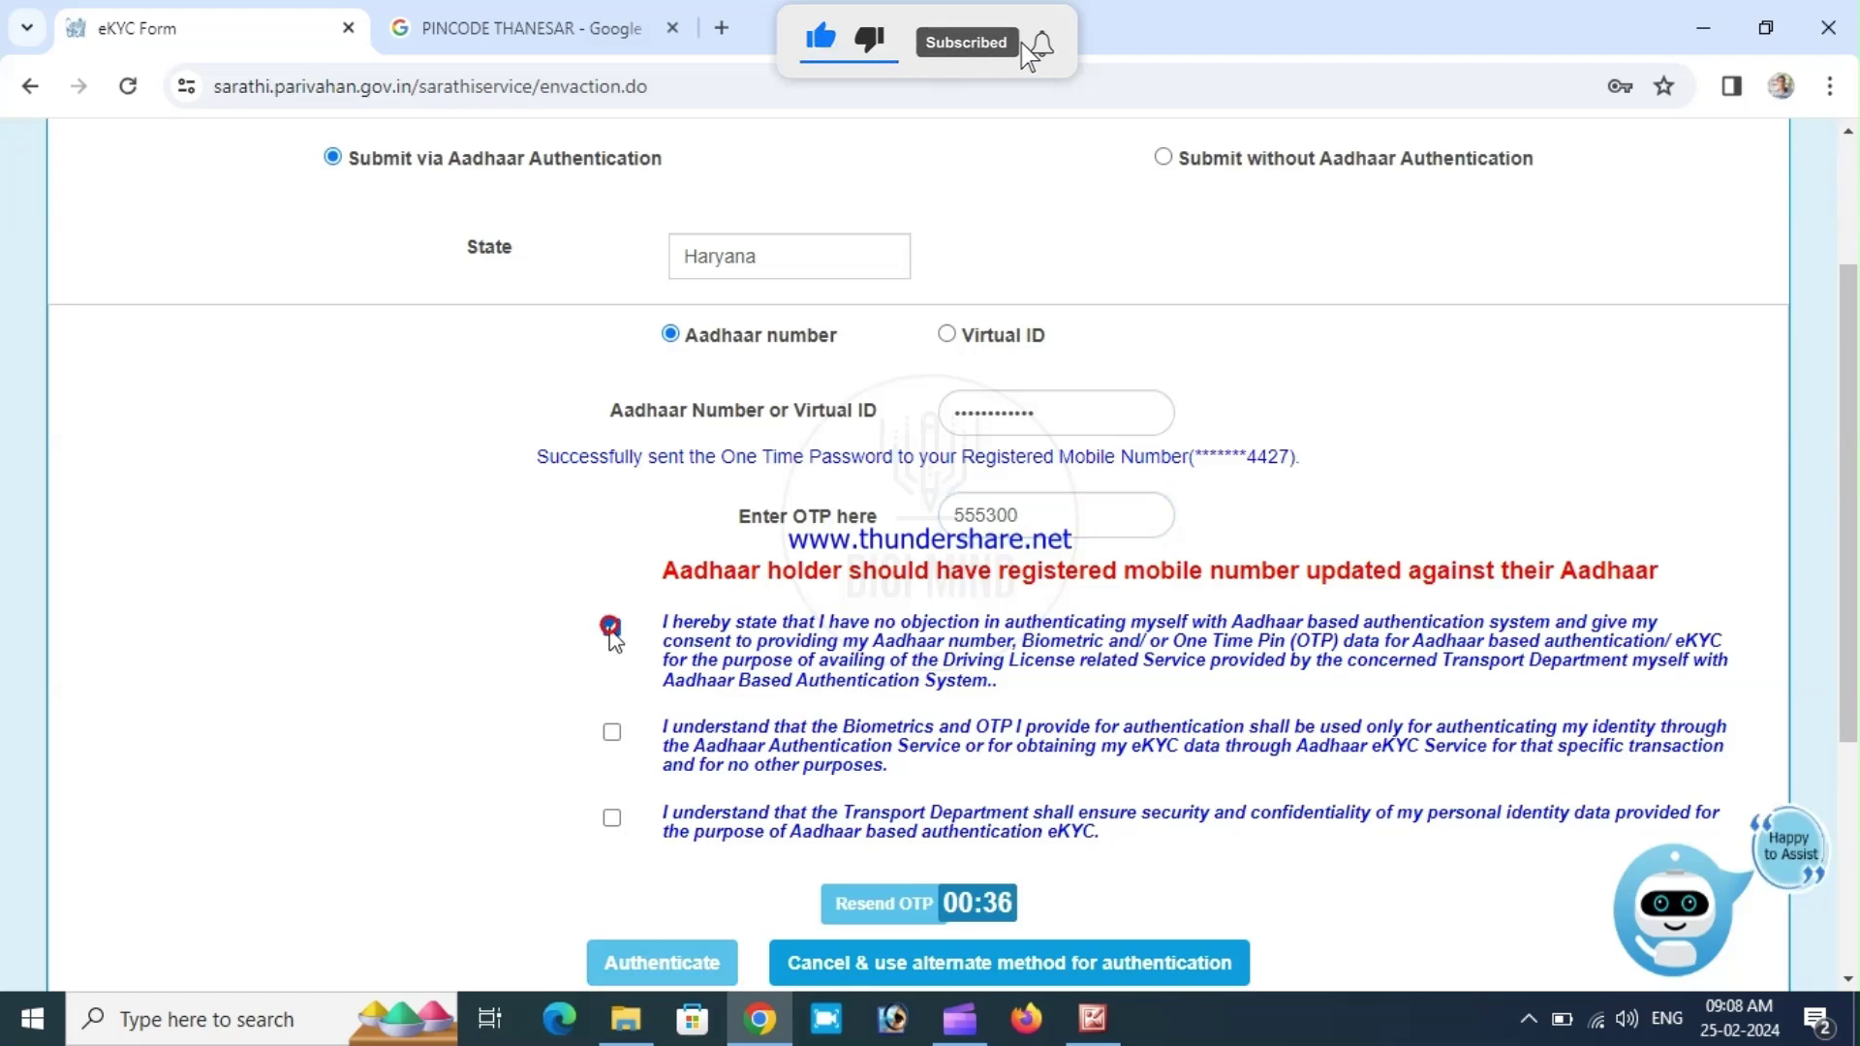
pyautogui.click(611, 732)
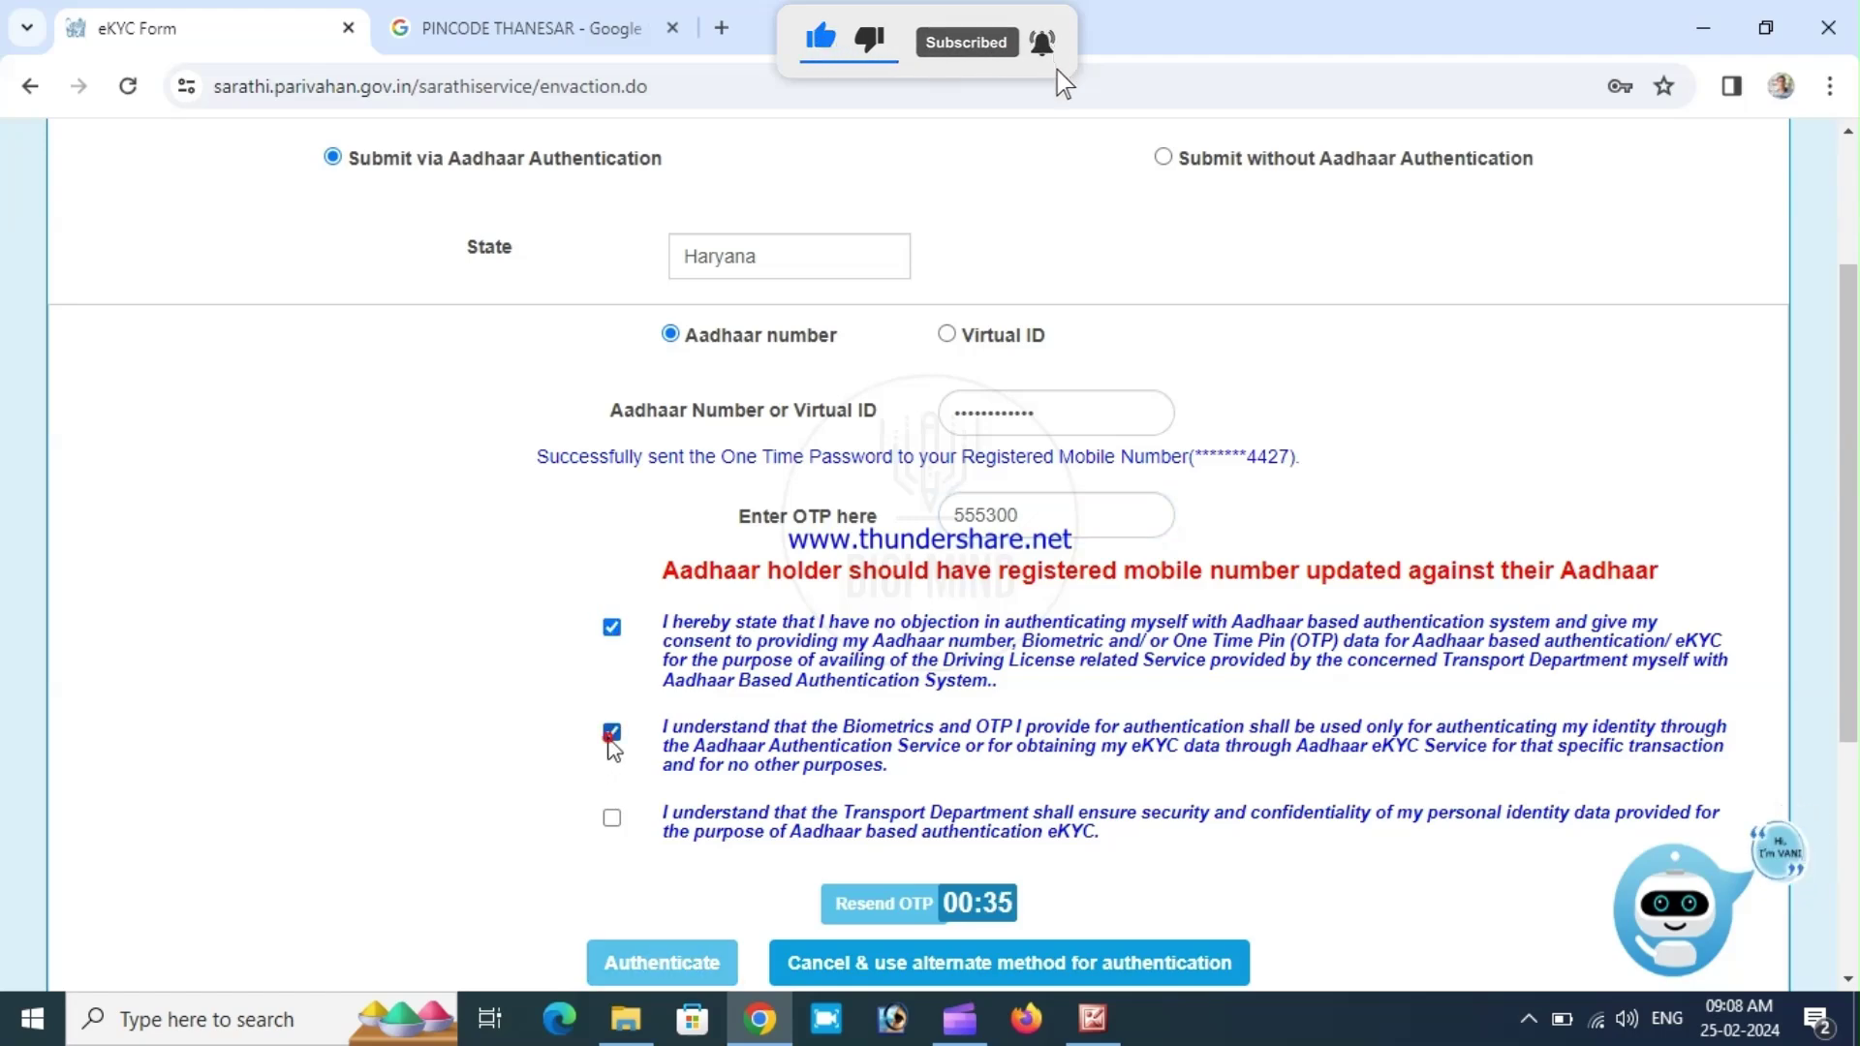
pyautogui.click(612, 820)
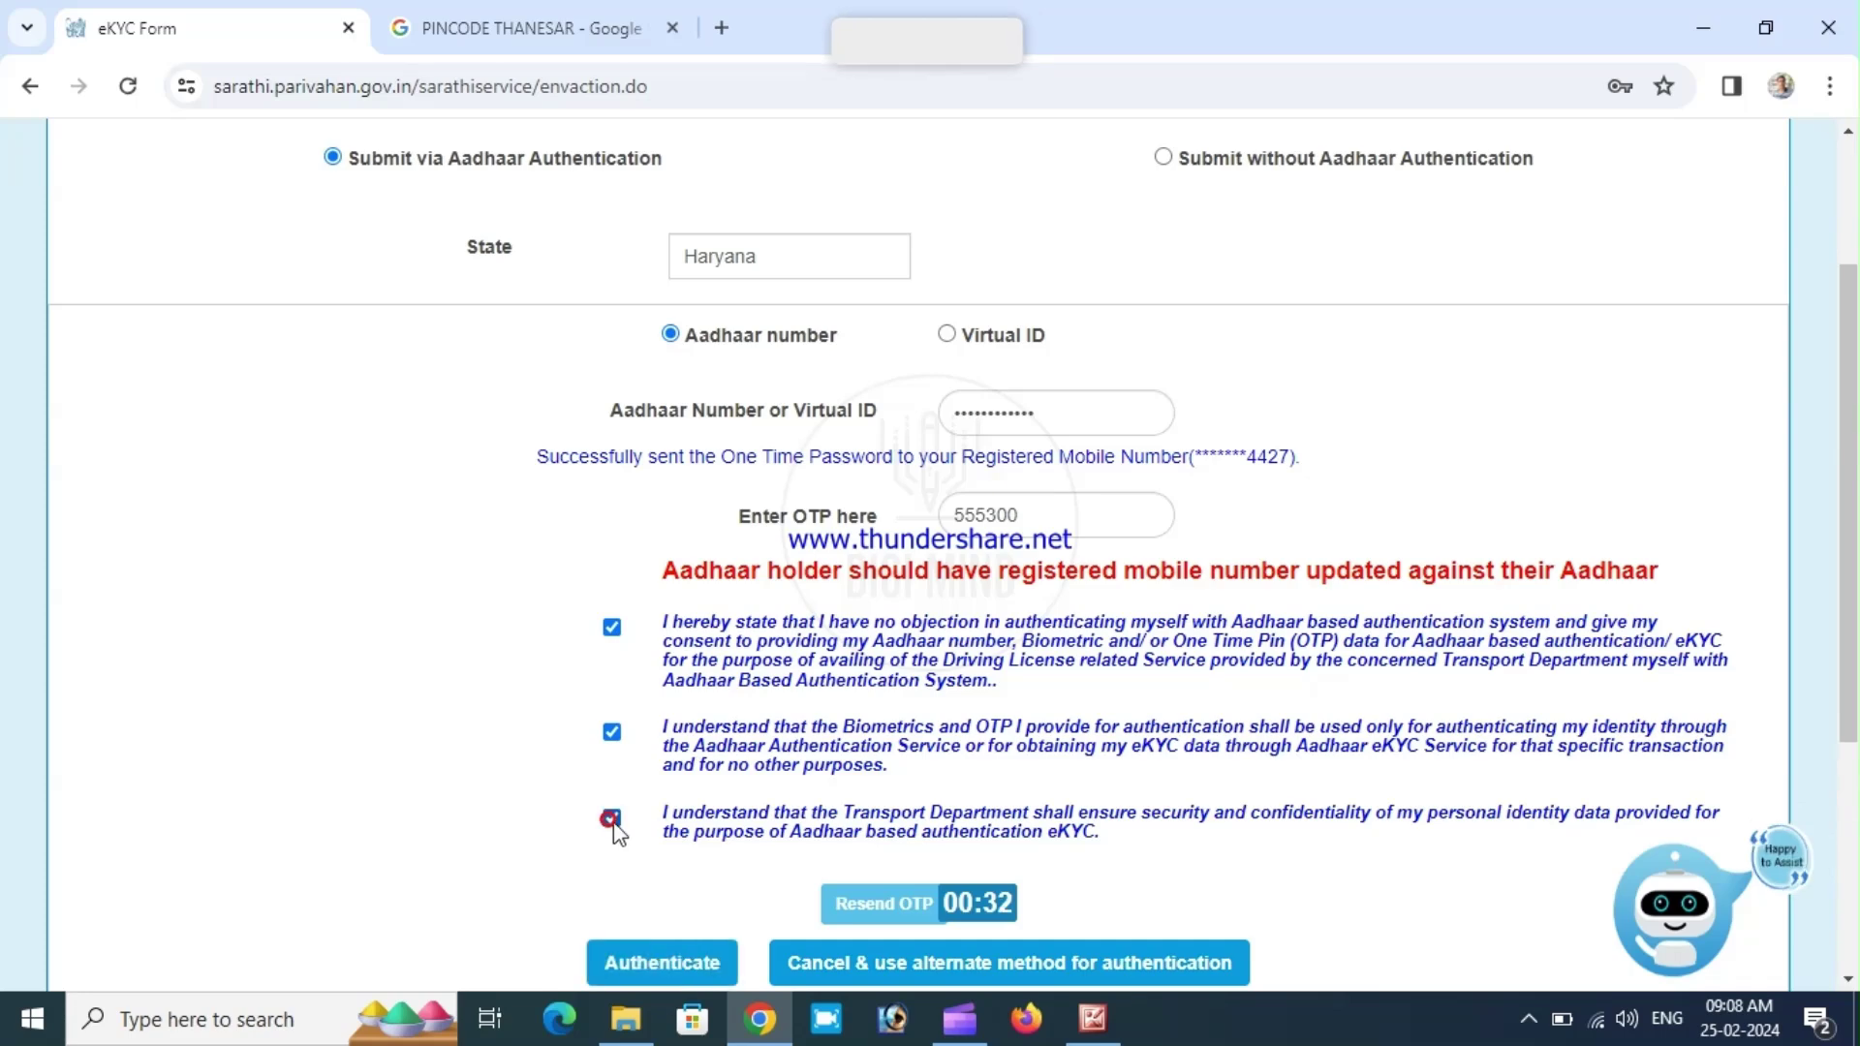
pyautogui.click(664, 964)
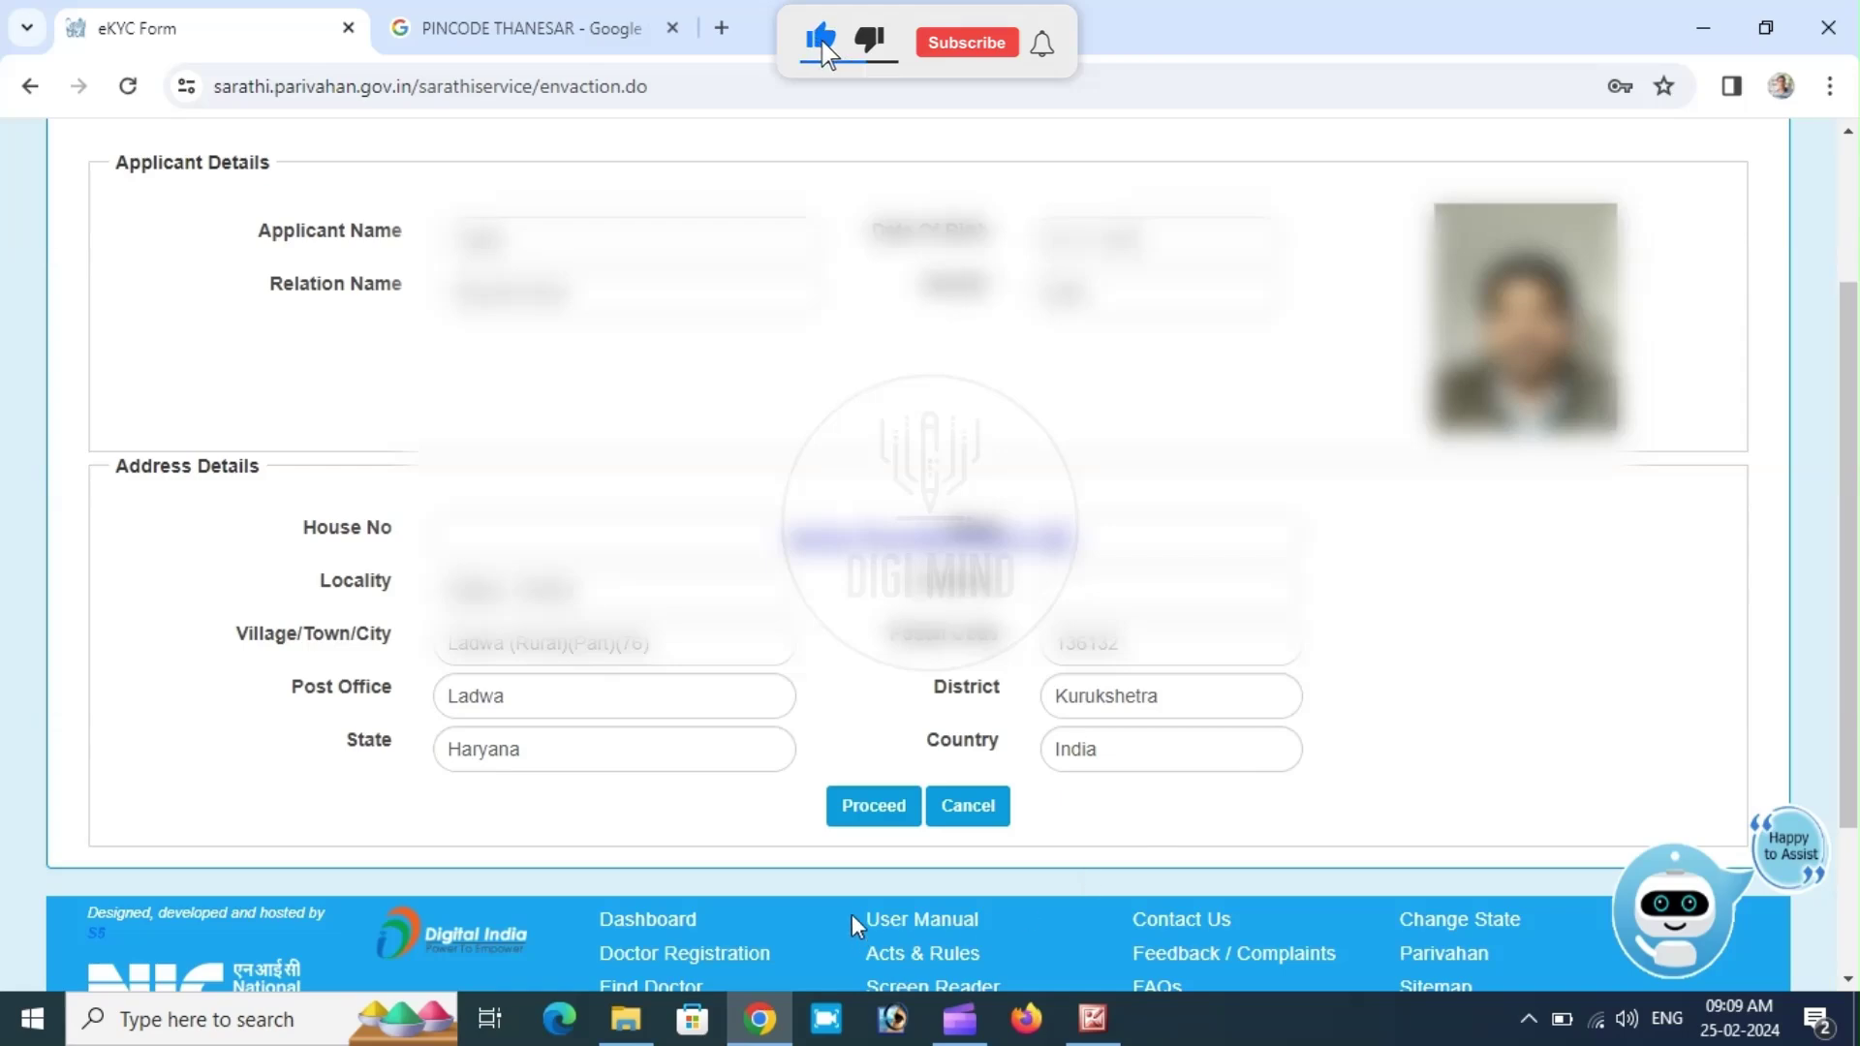
# Proceed from eKYC, select ISSUE INTERNATIONAL DRIVING PERMIT, and open its application form.
pyautogui.click(861, 817)
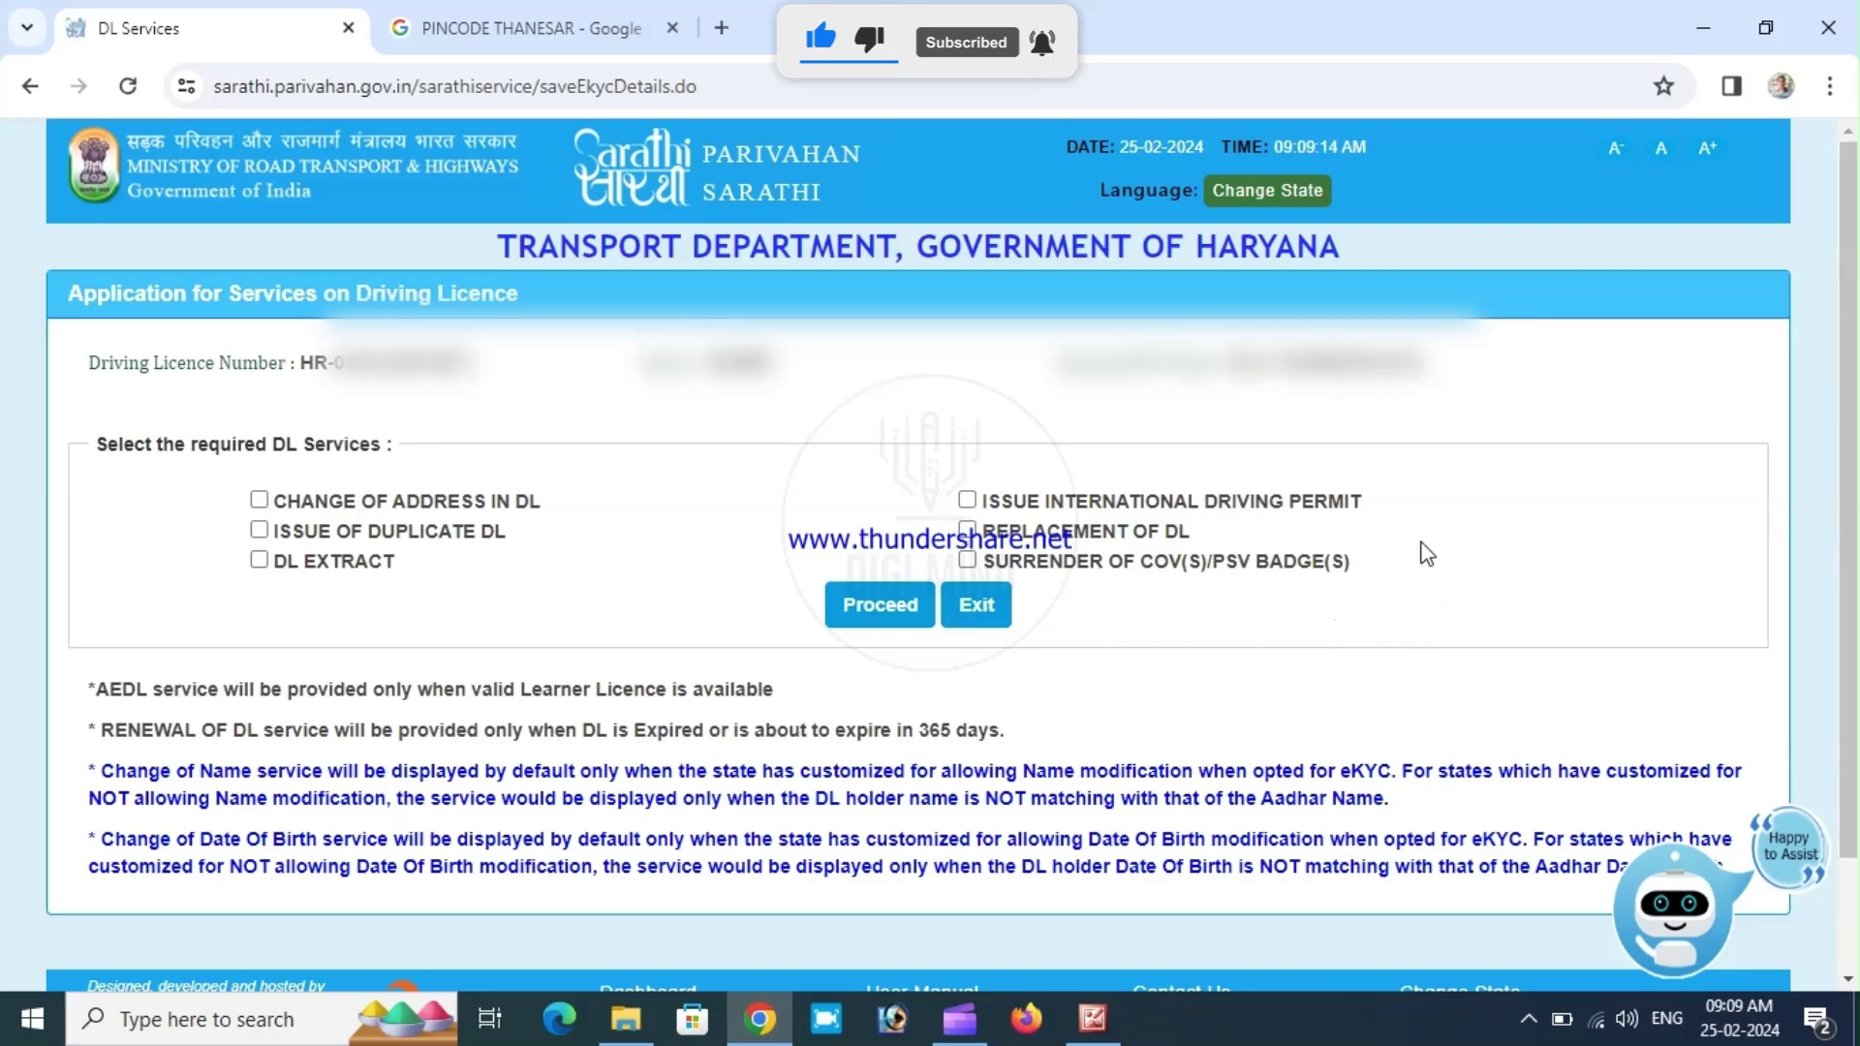
pyautogui.click(968, 502)
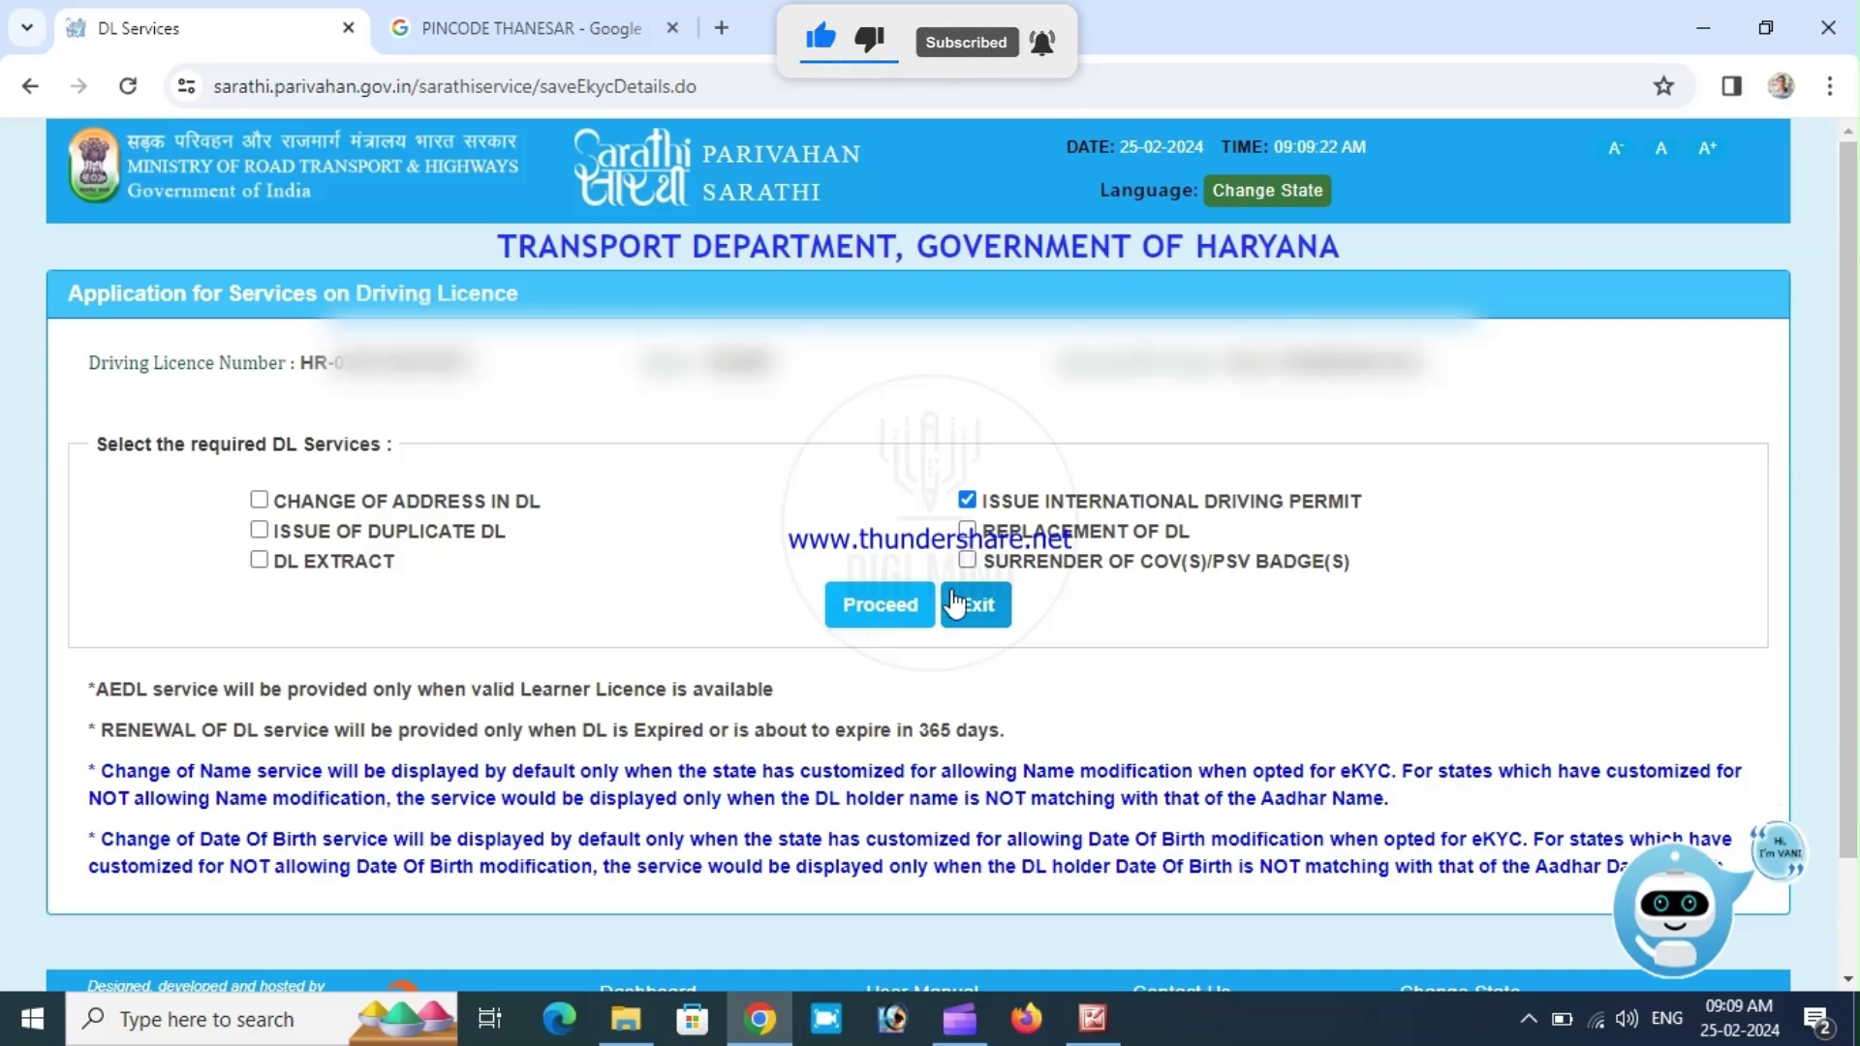
pyautogui.click(891, 616)
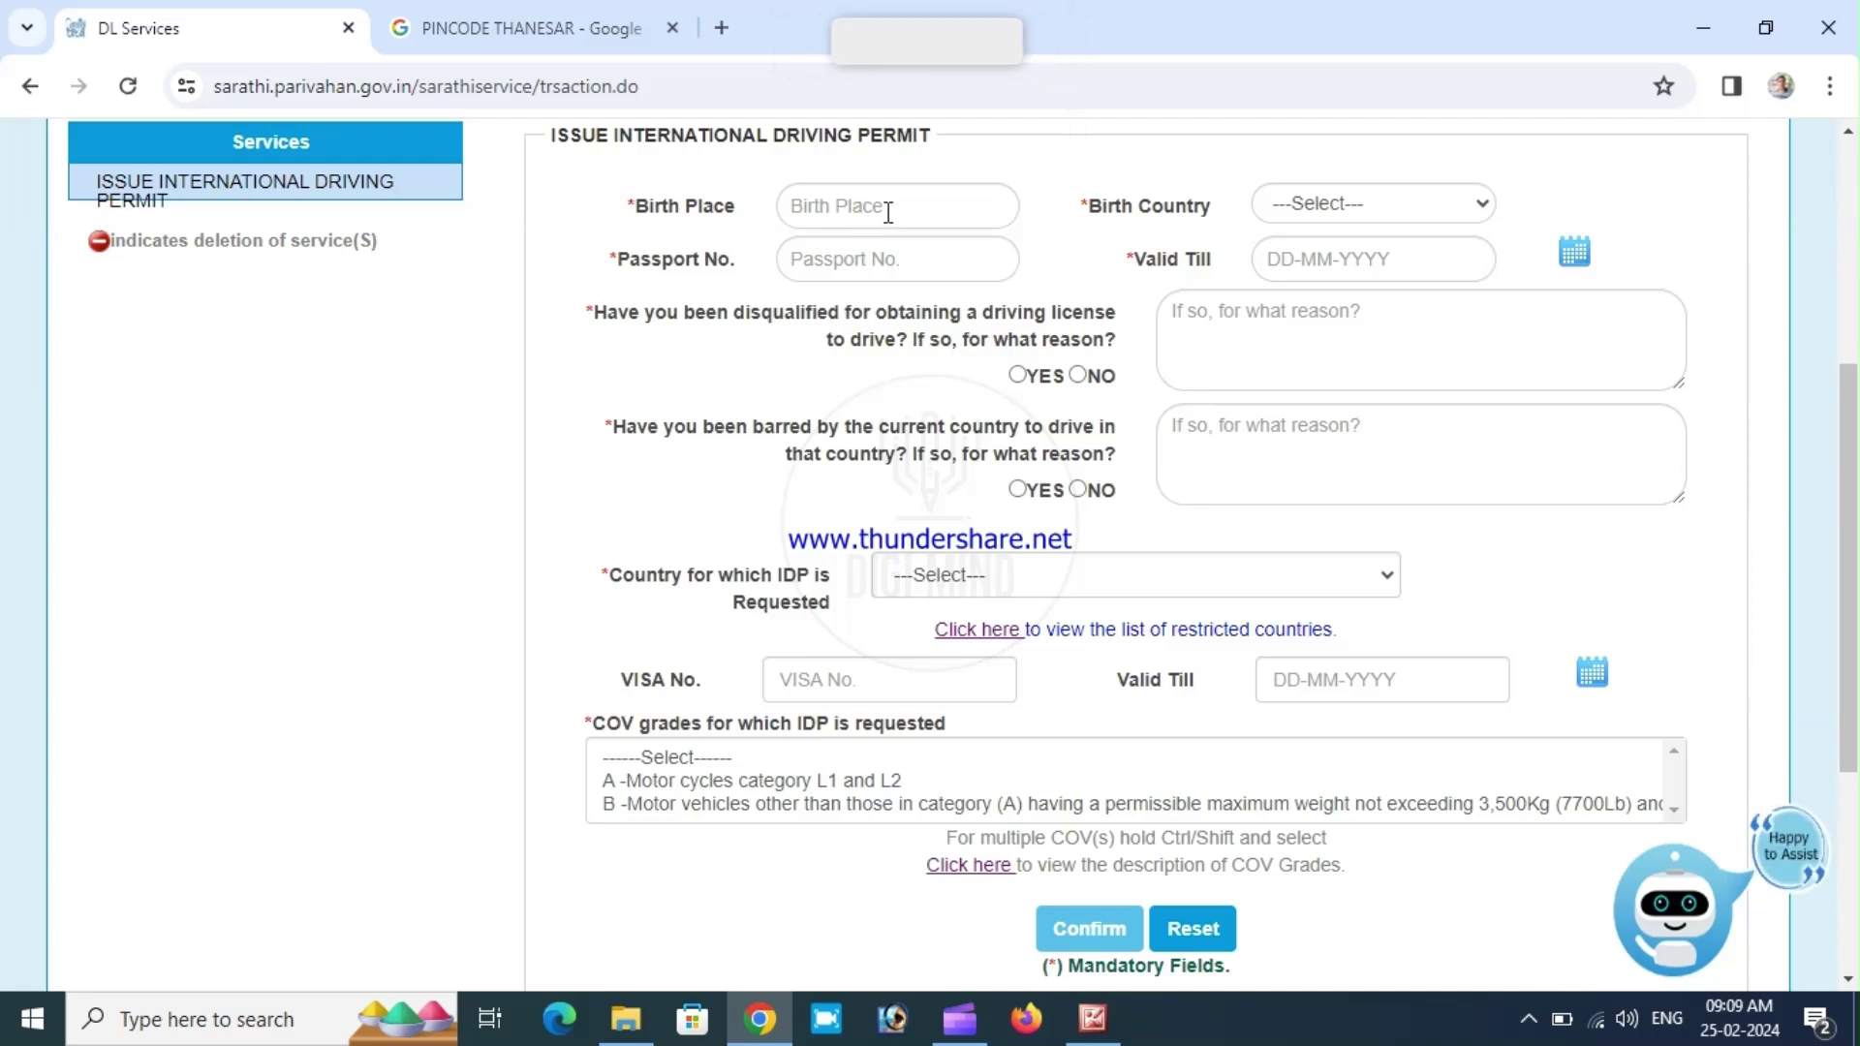
# Enter LADWA as the birth place and INDIA as the birth country.
pyautogui.click(856, 206)
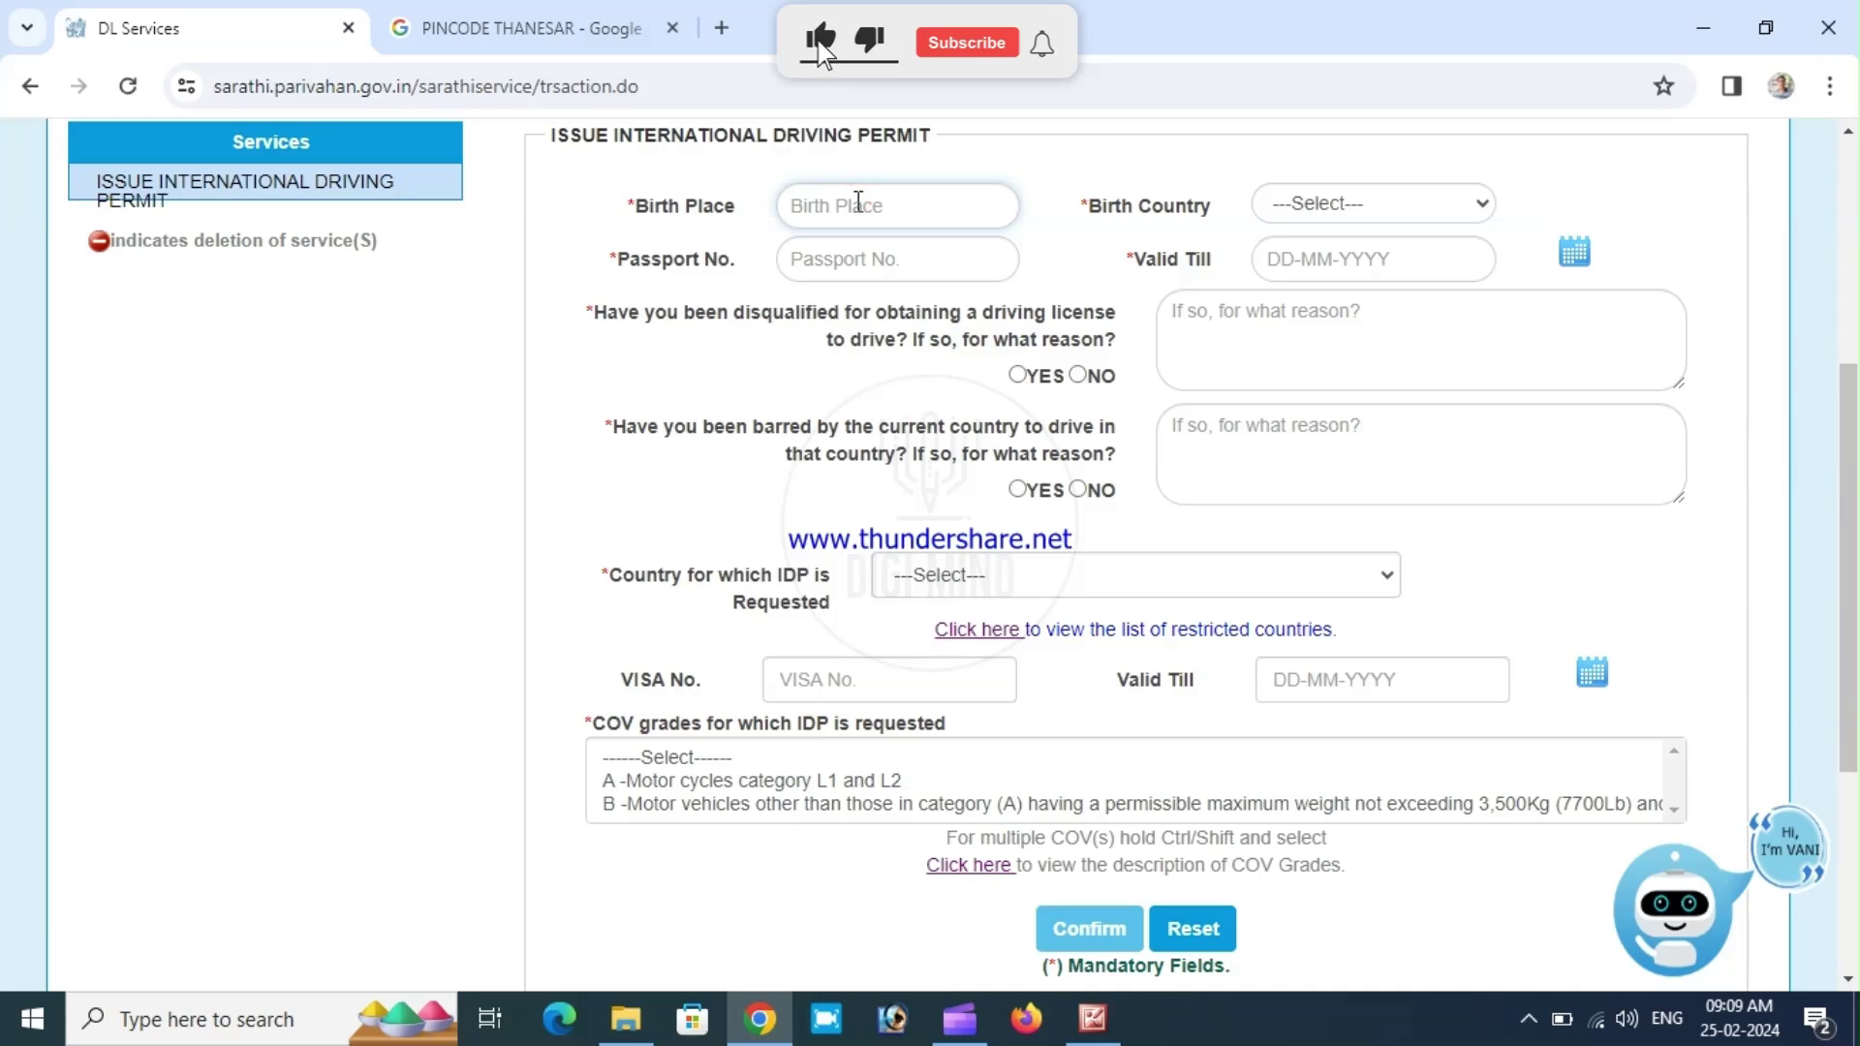
pyautogui.write('LAD')
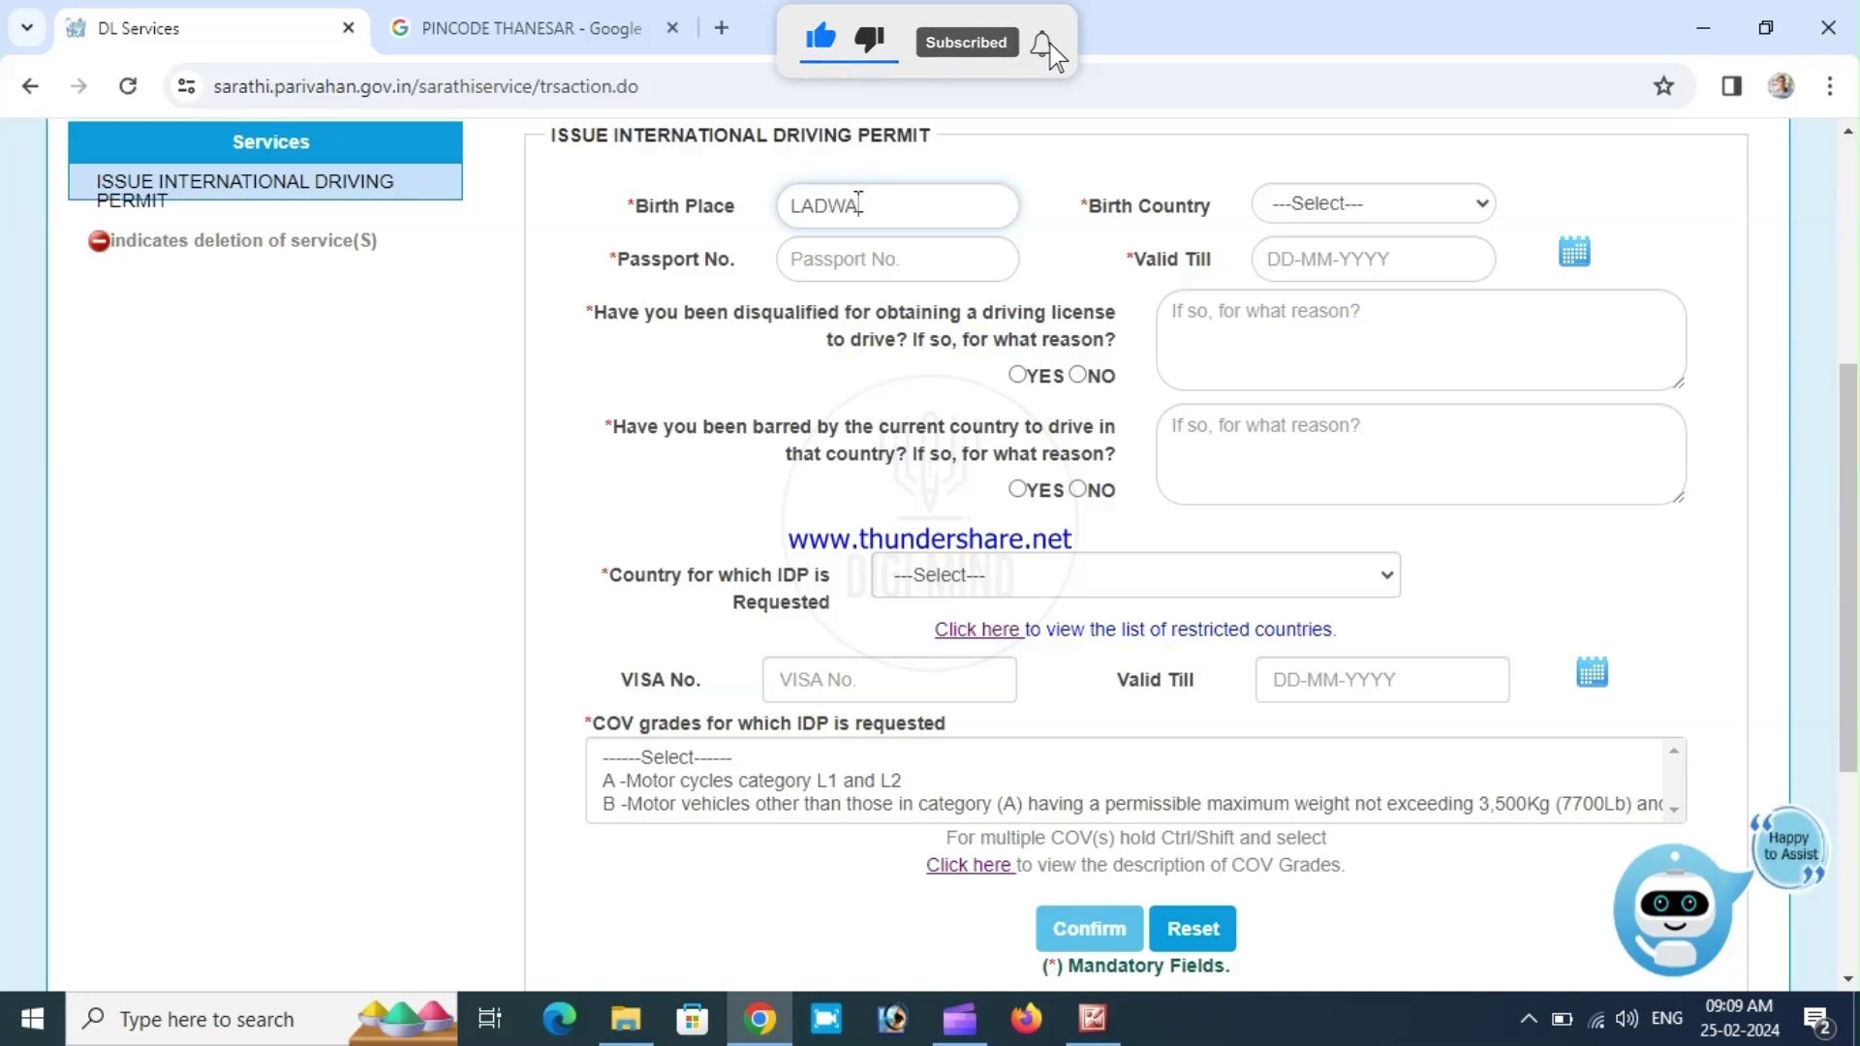
pyautogui.write('WA')
pyautogui.press('Tab')
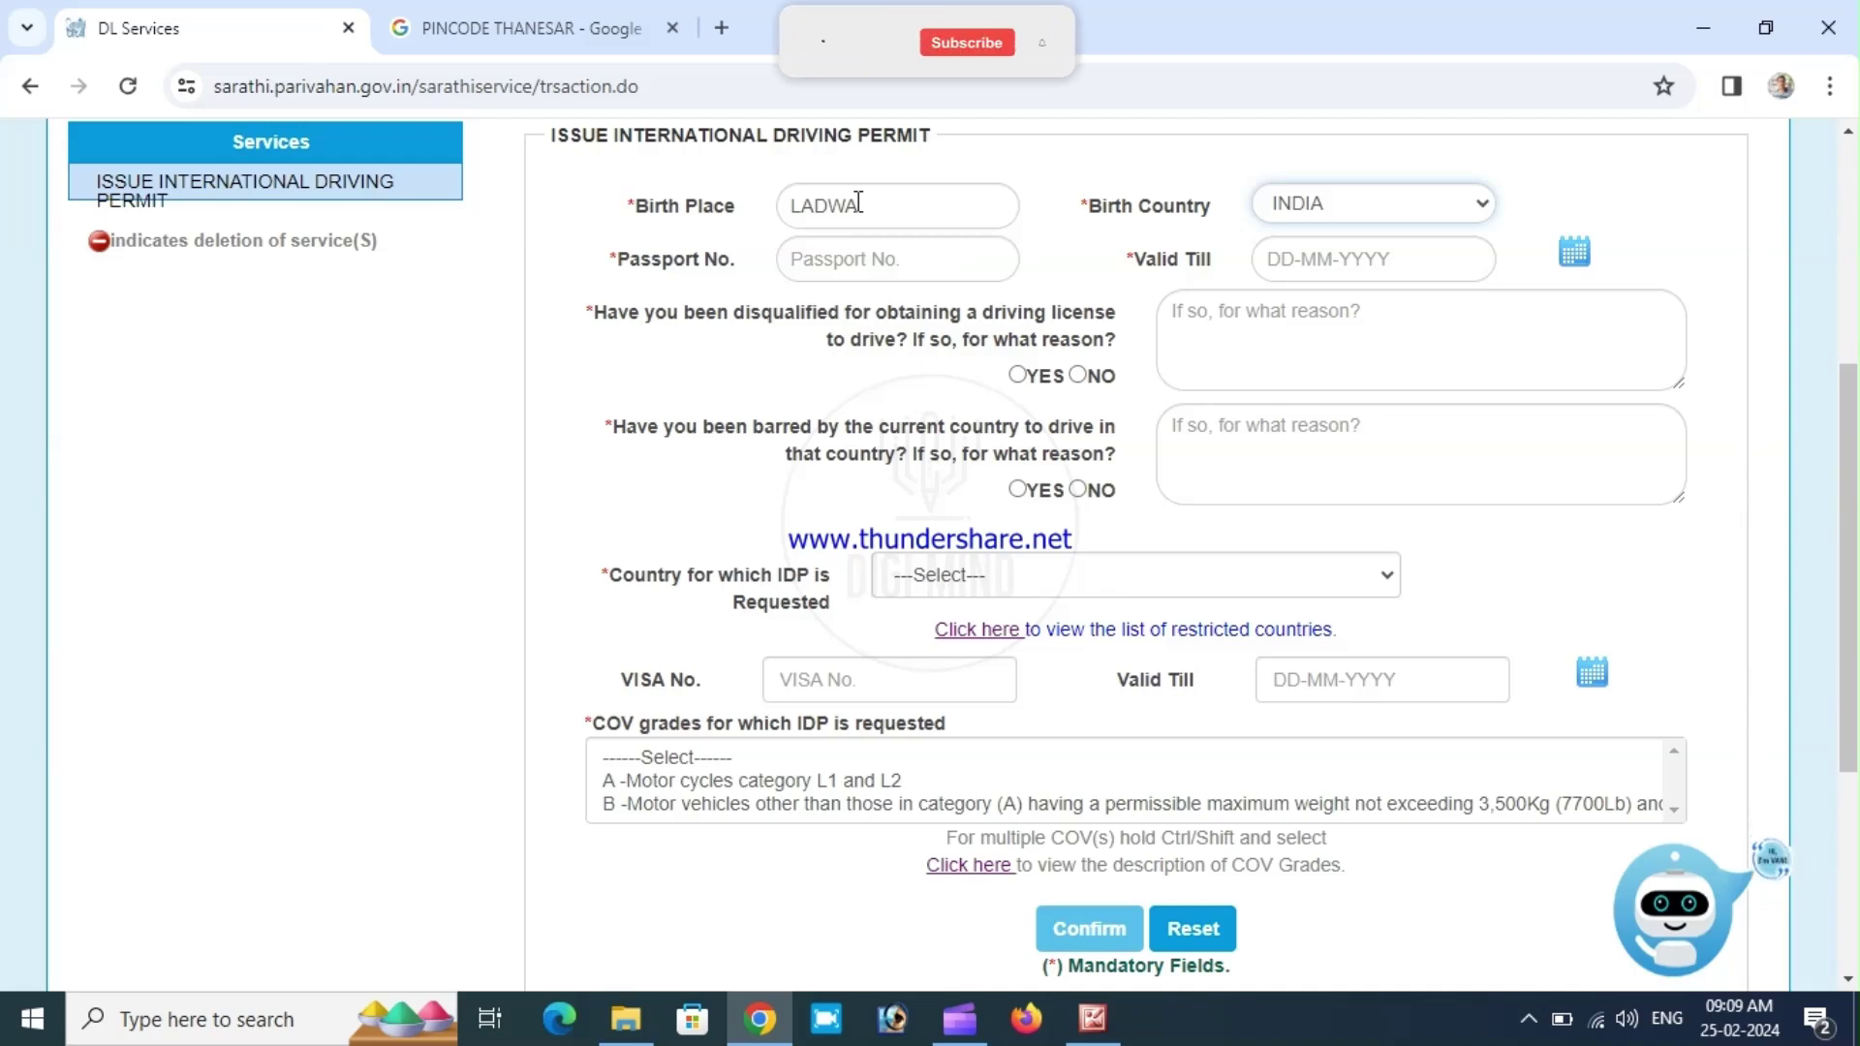
pyautogui.press('Tab')
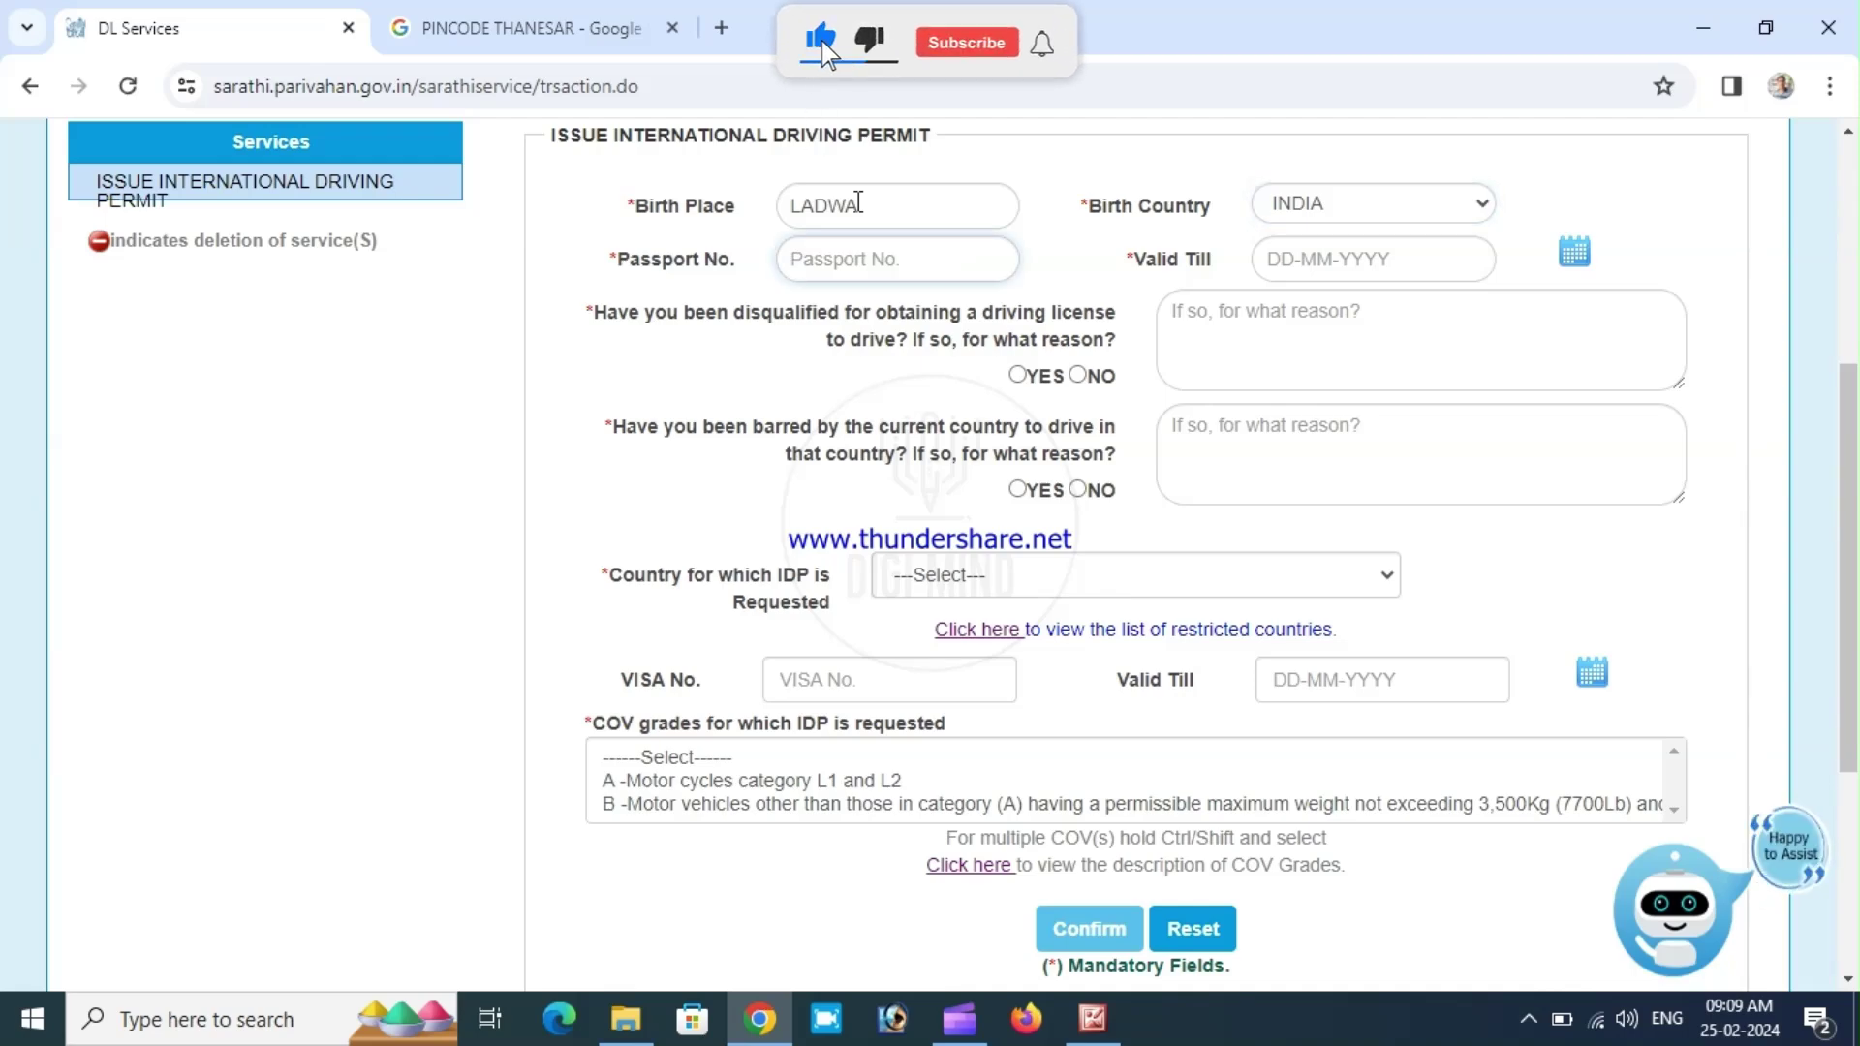
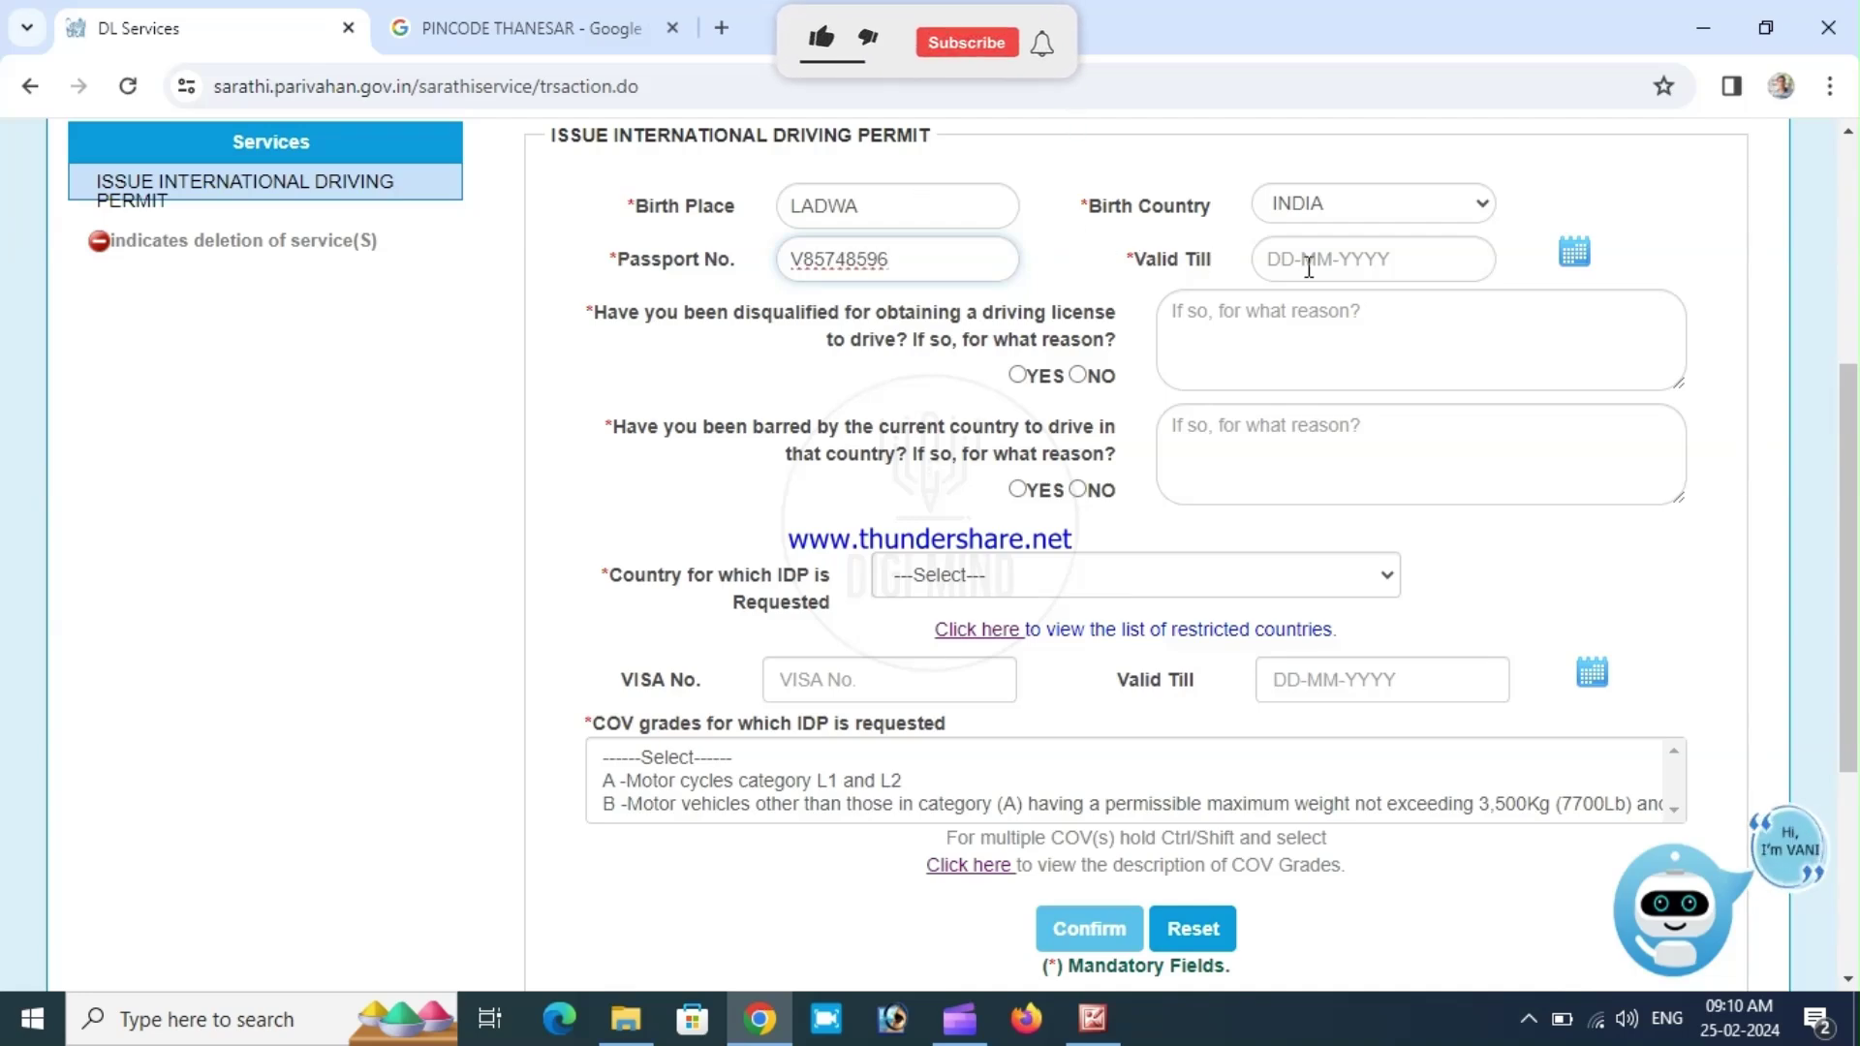
# Enter the passport number valid till 14-02-2033 and answer NO to the disqualification question.
pyautogui.click(1308, 261)
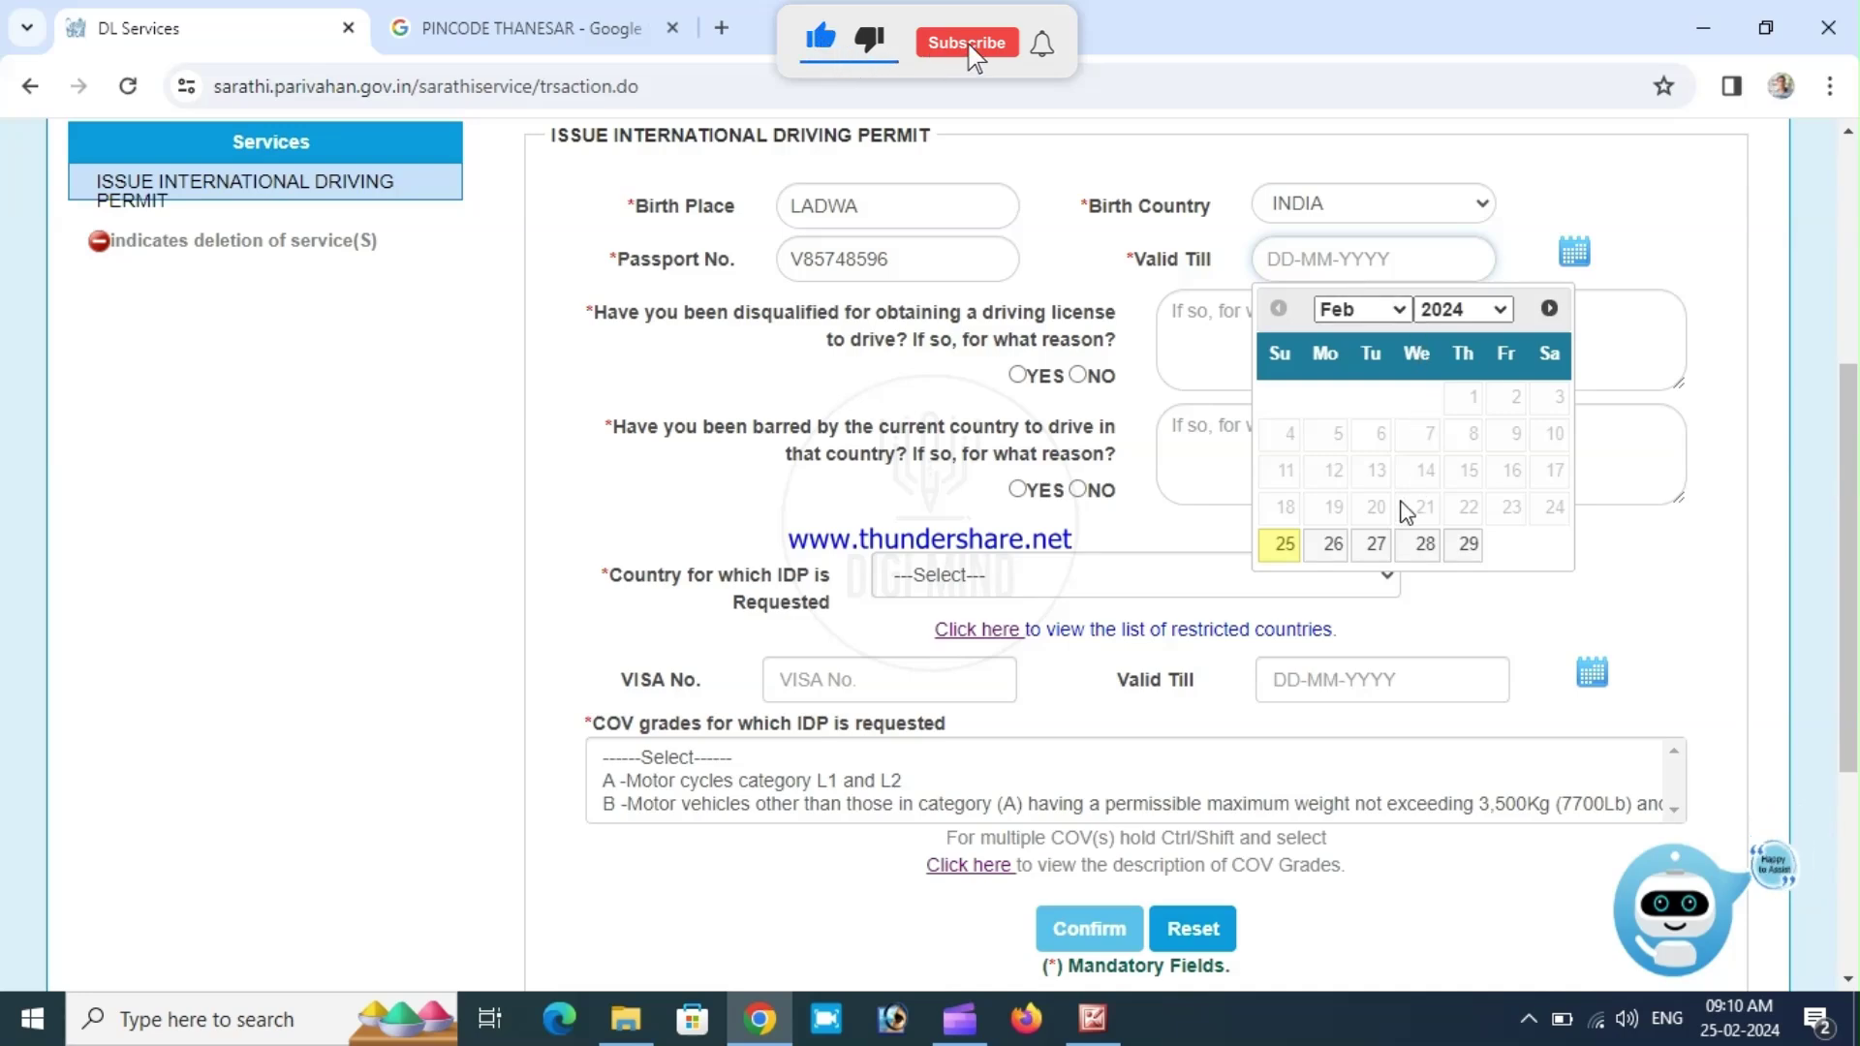
pyautogui.click(1464, 309)
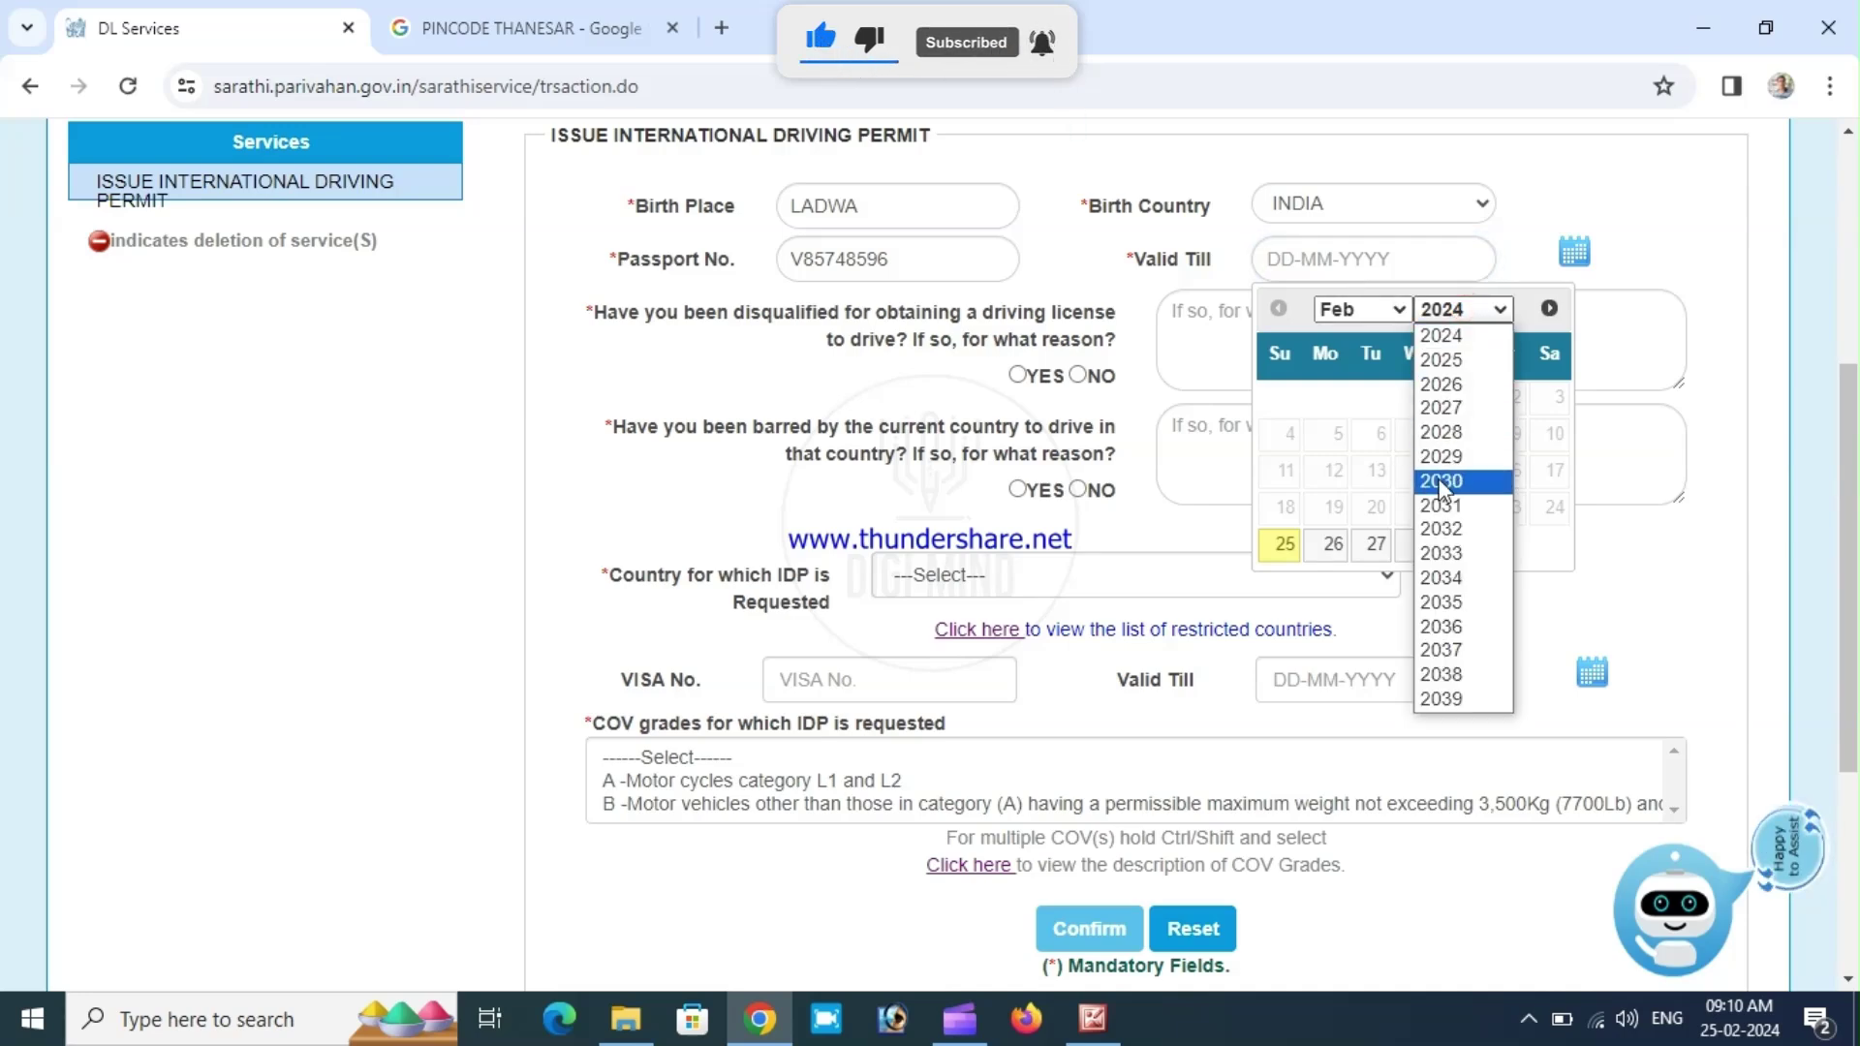
pyautogui.click(1450, 553)
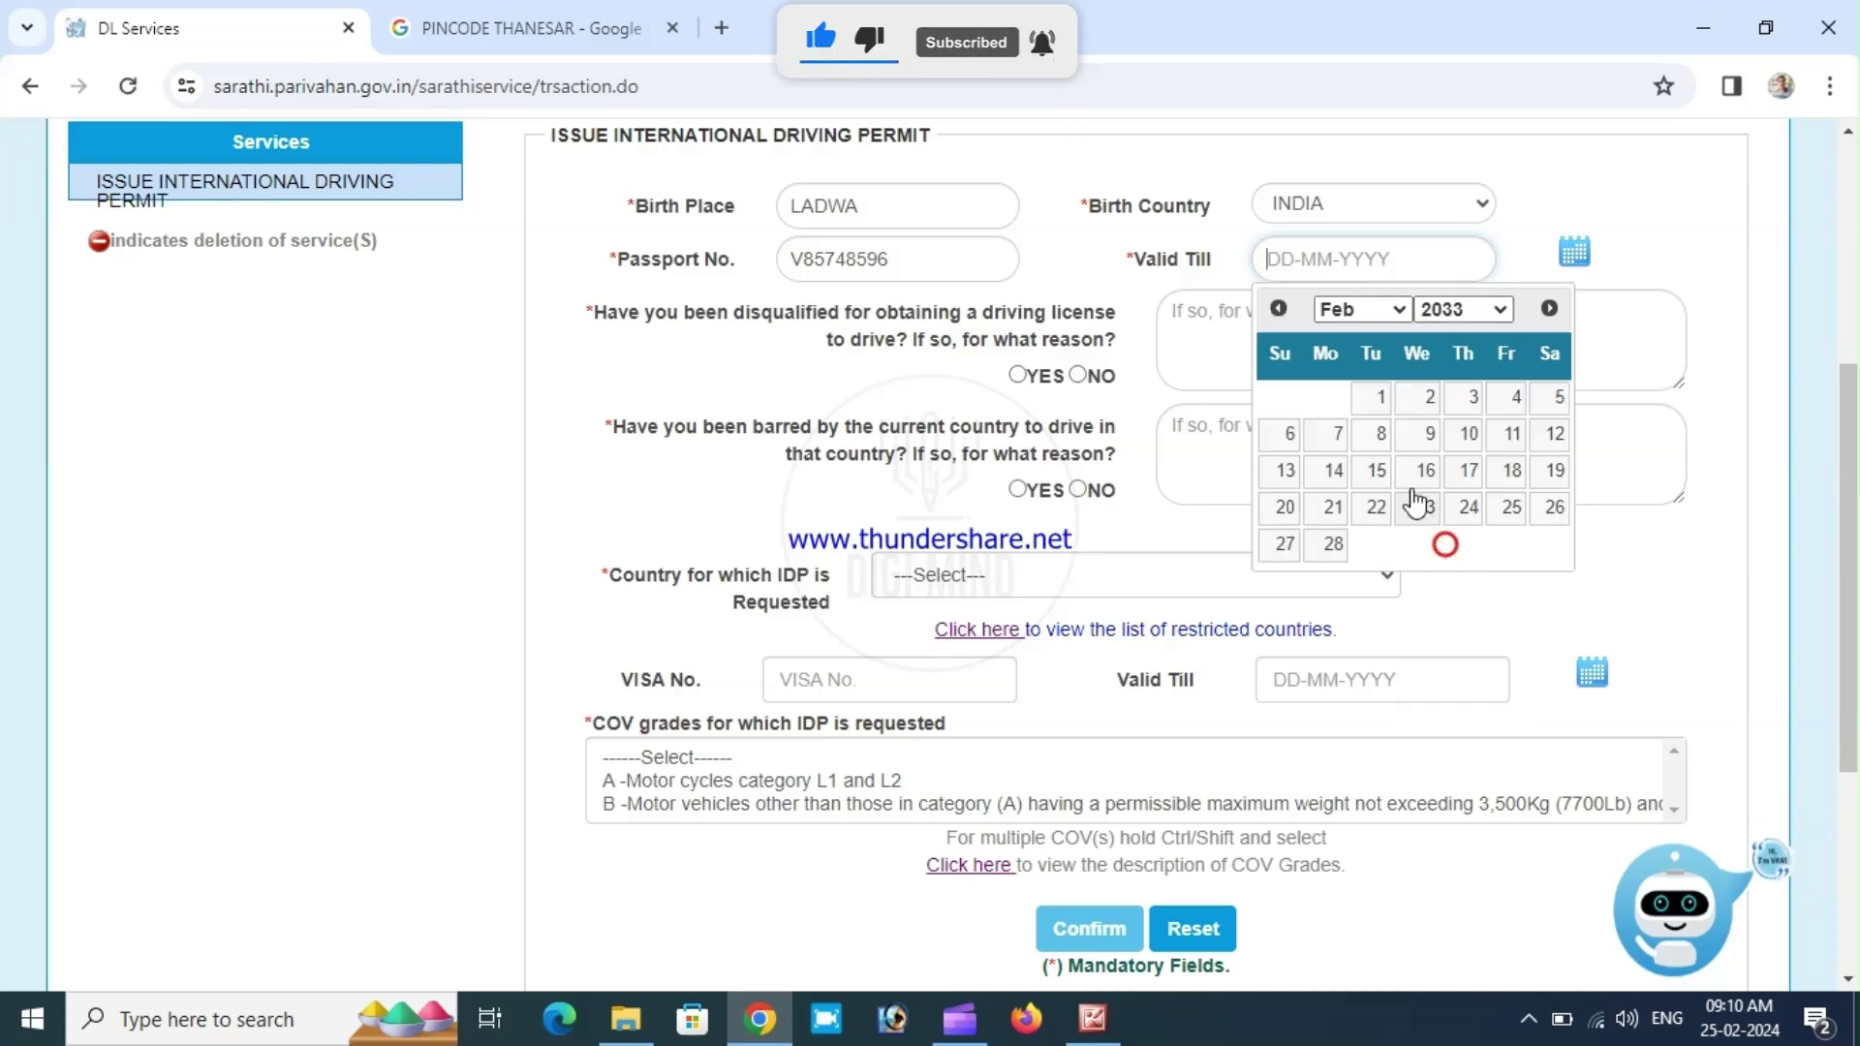
pyautogui.click(1333, 470)
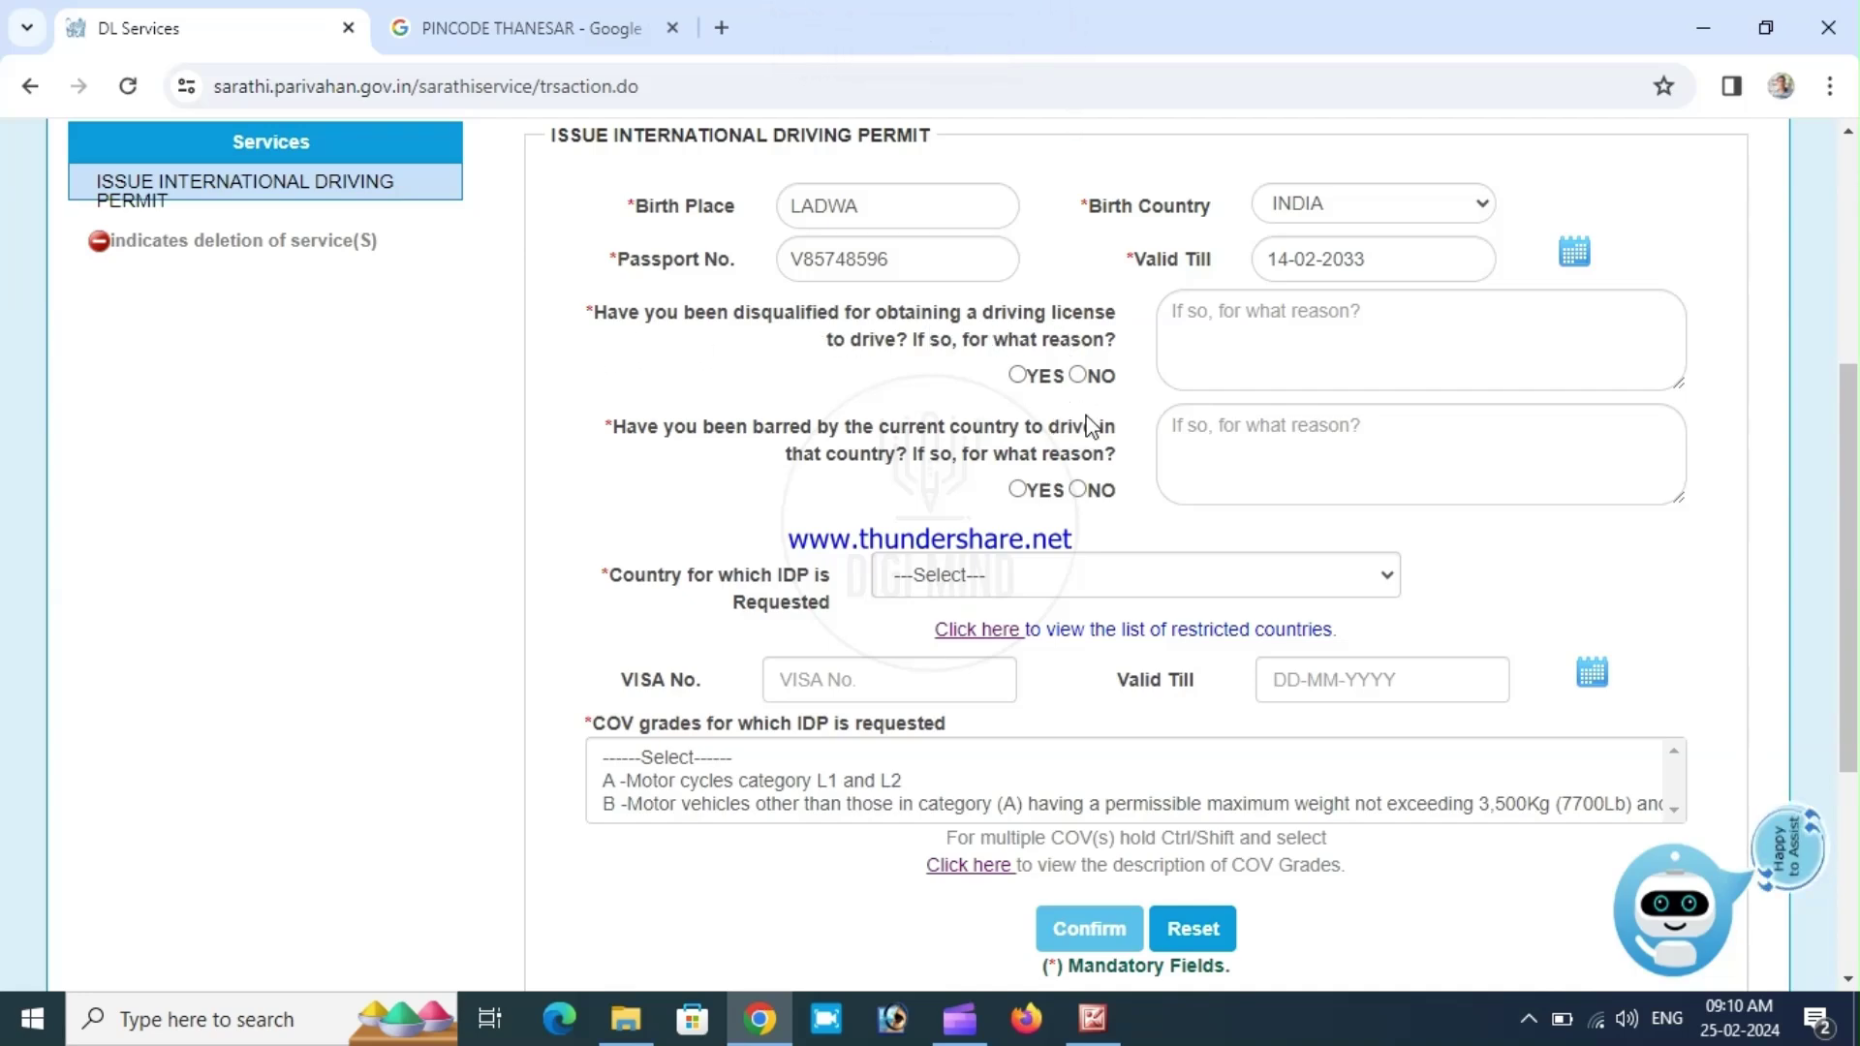
pyautogui.click(1079, 377)
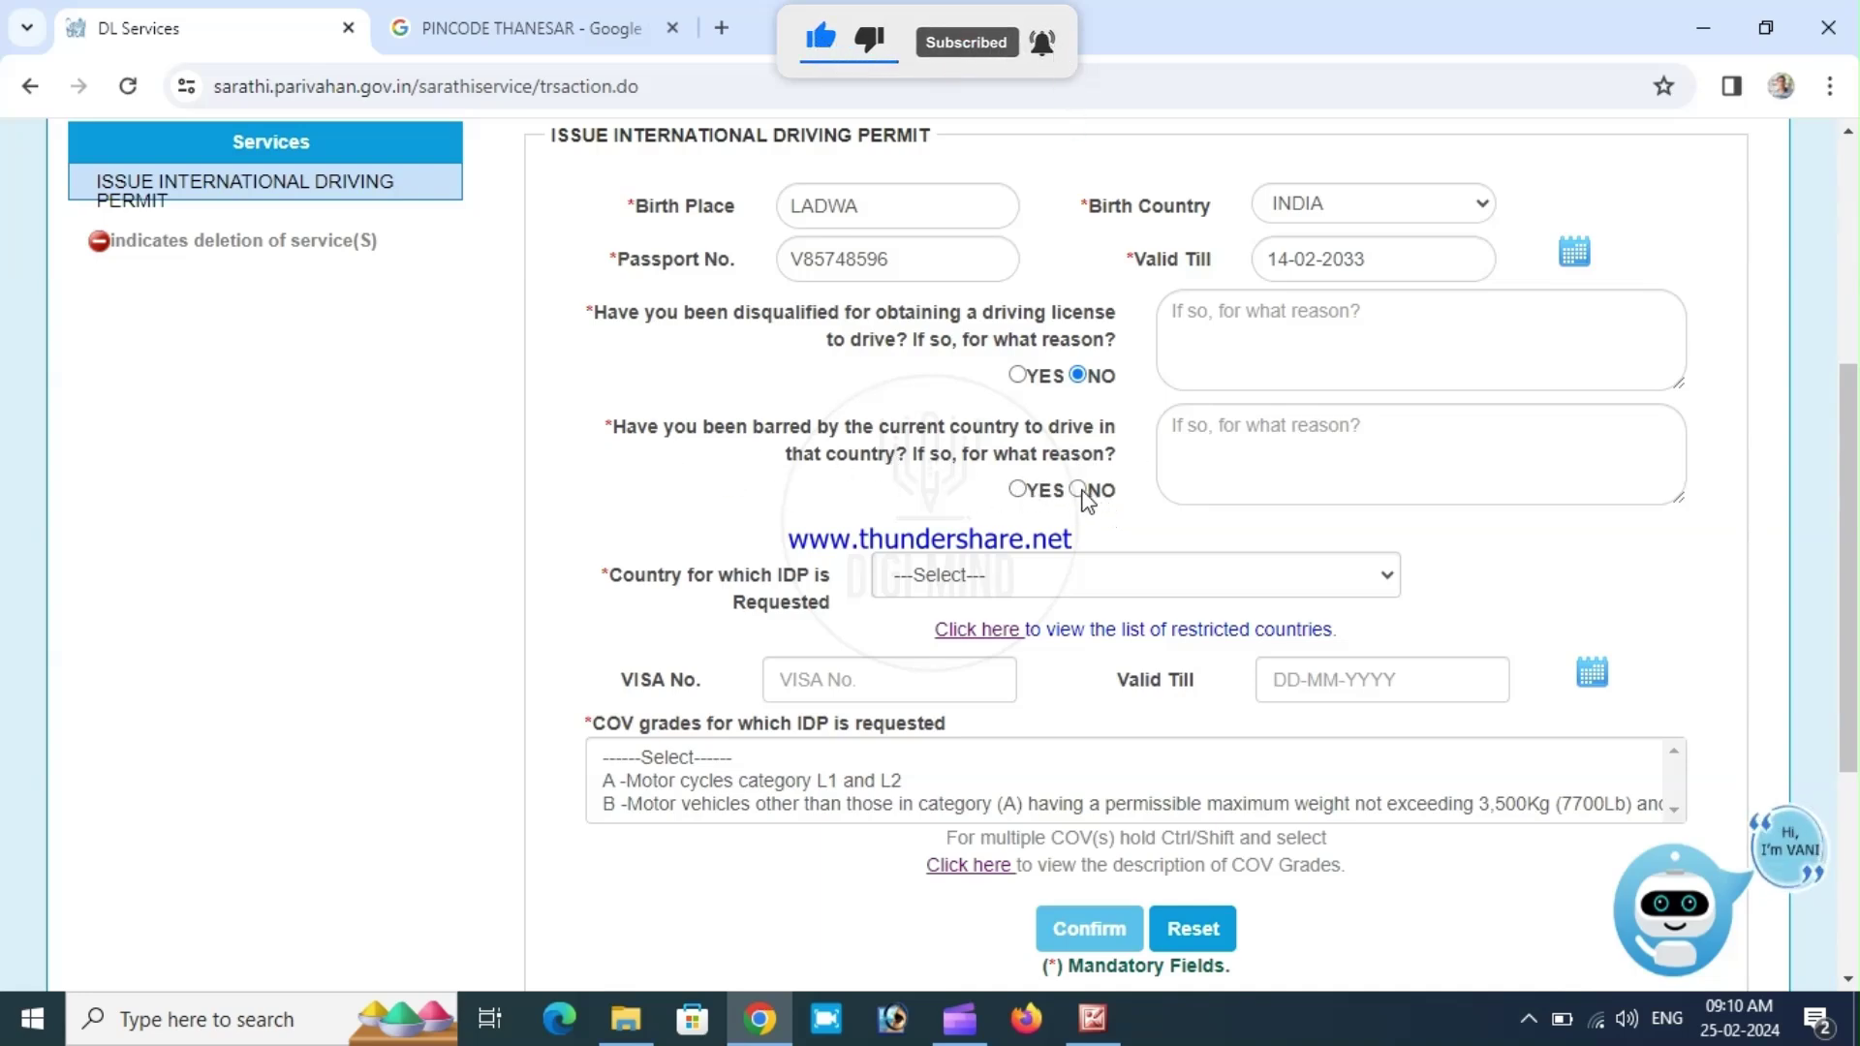
pyautogui.scroll(-3, 1167, 504)
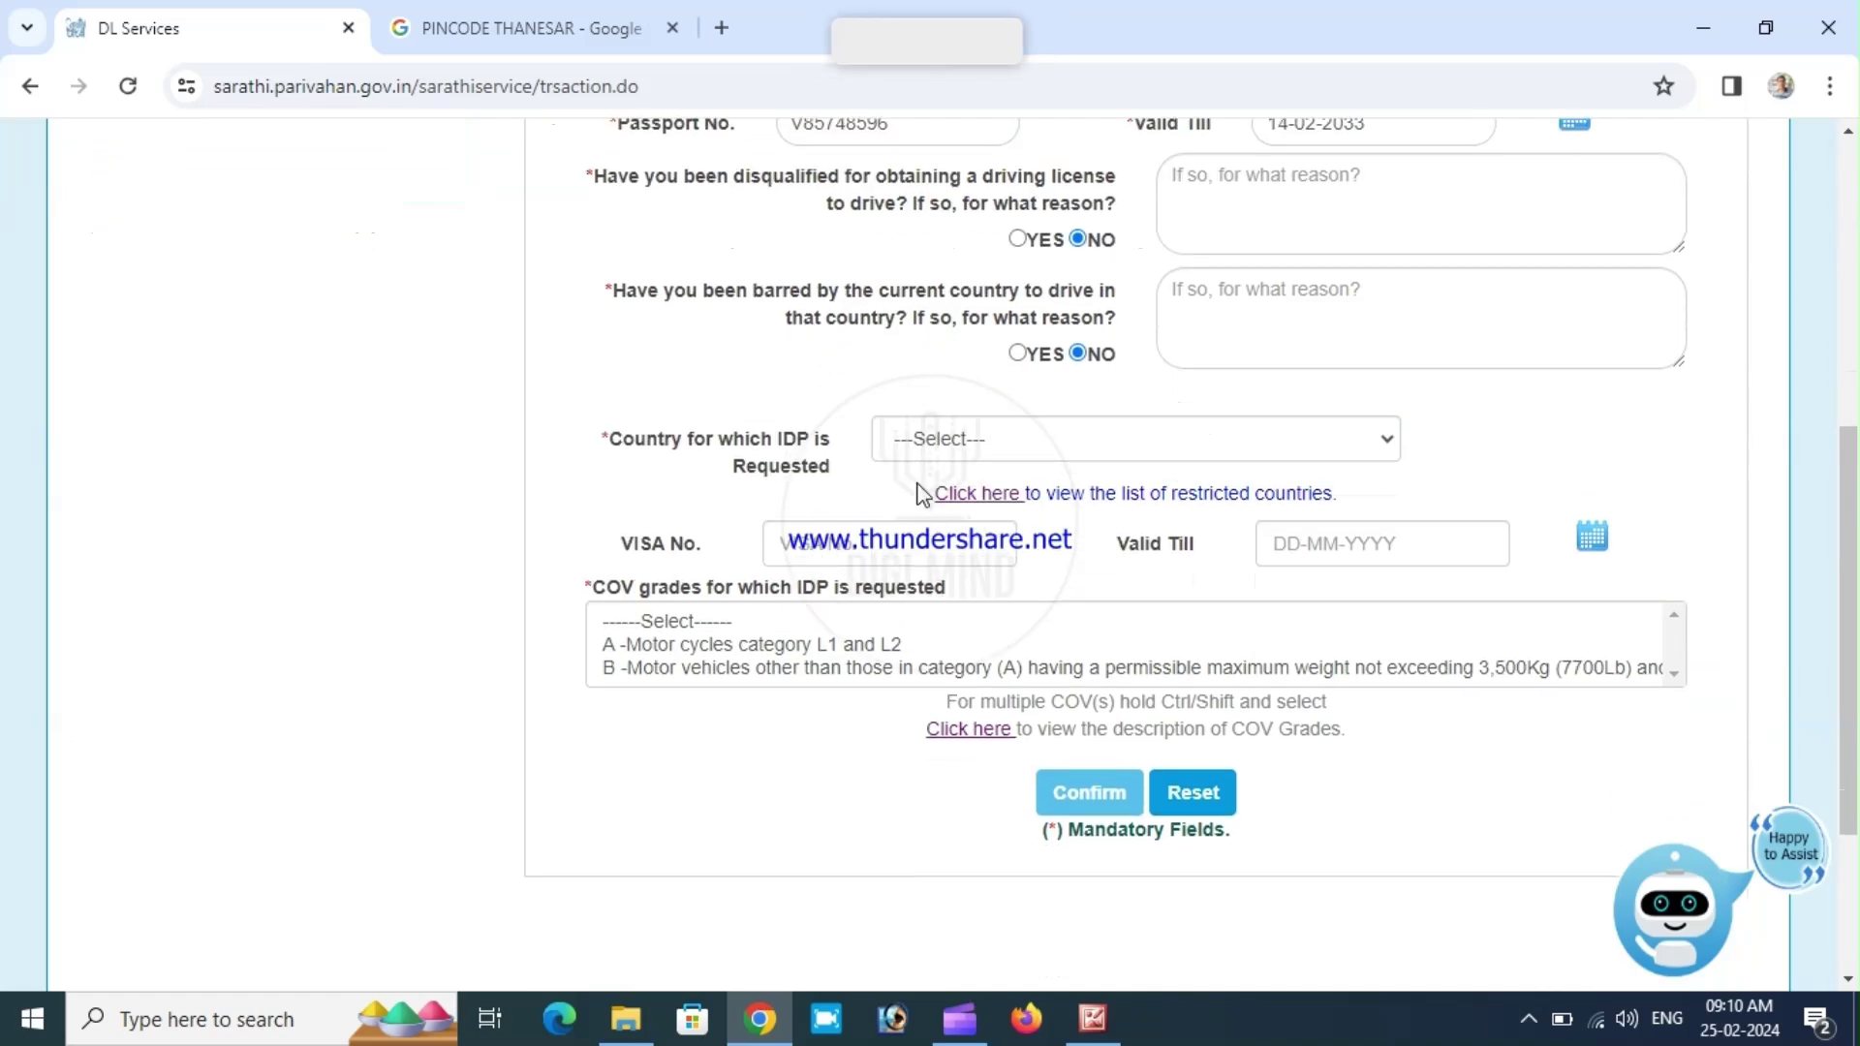
# Select CANADA as the country for the permit.
pyautogui.click(959, 442)
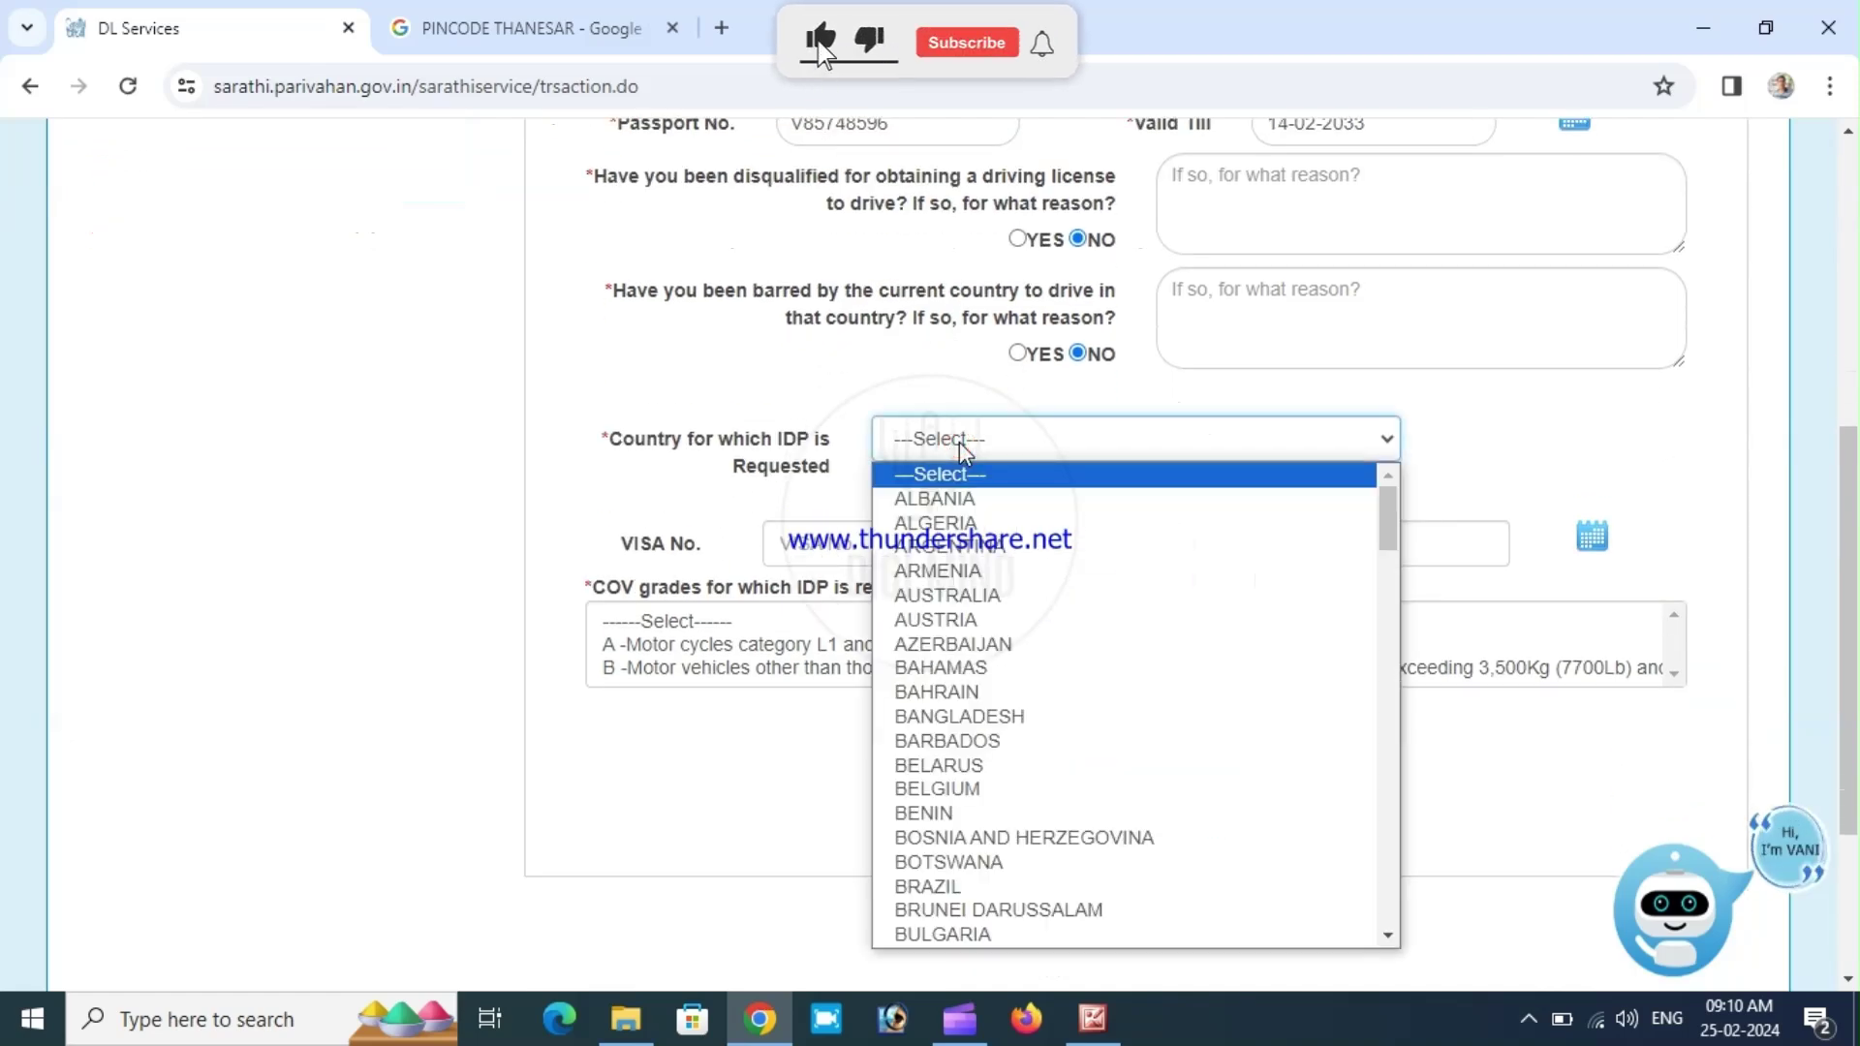
pyautogui.press('c')
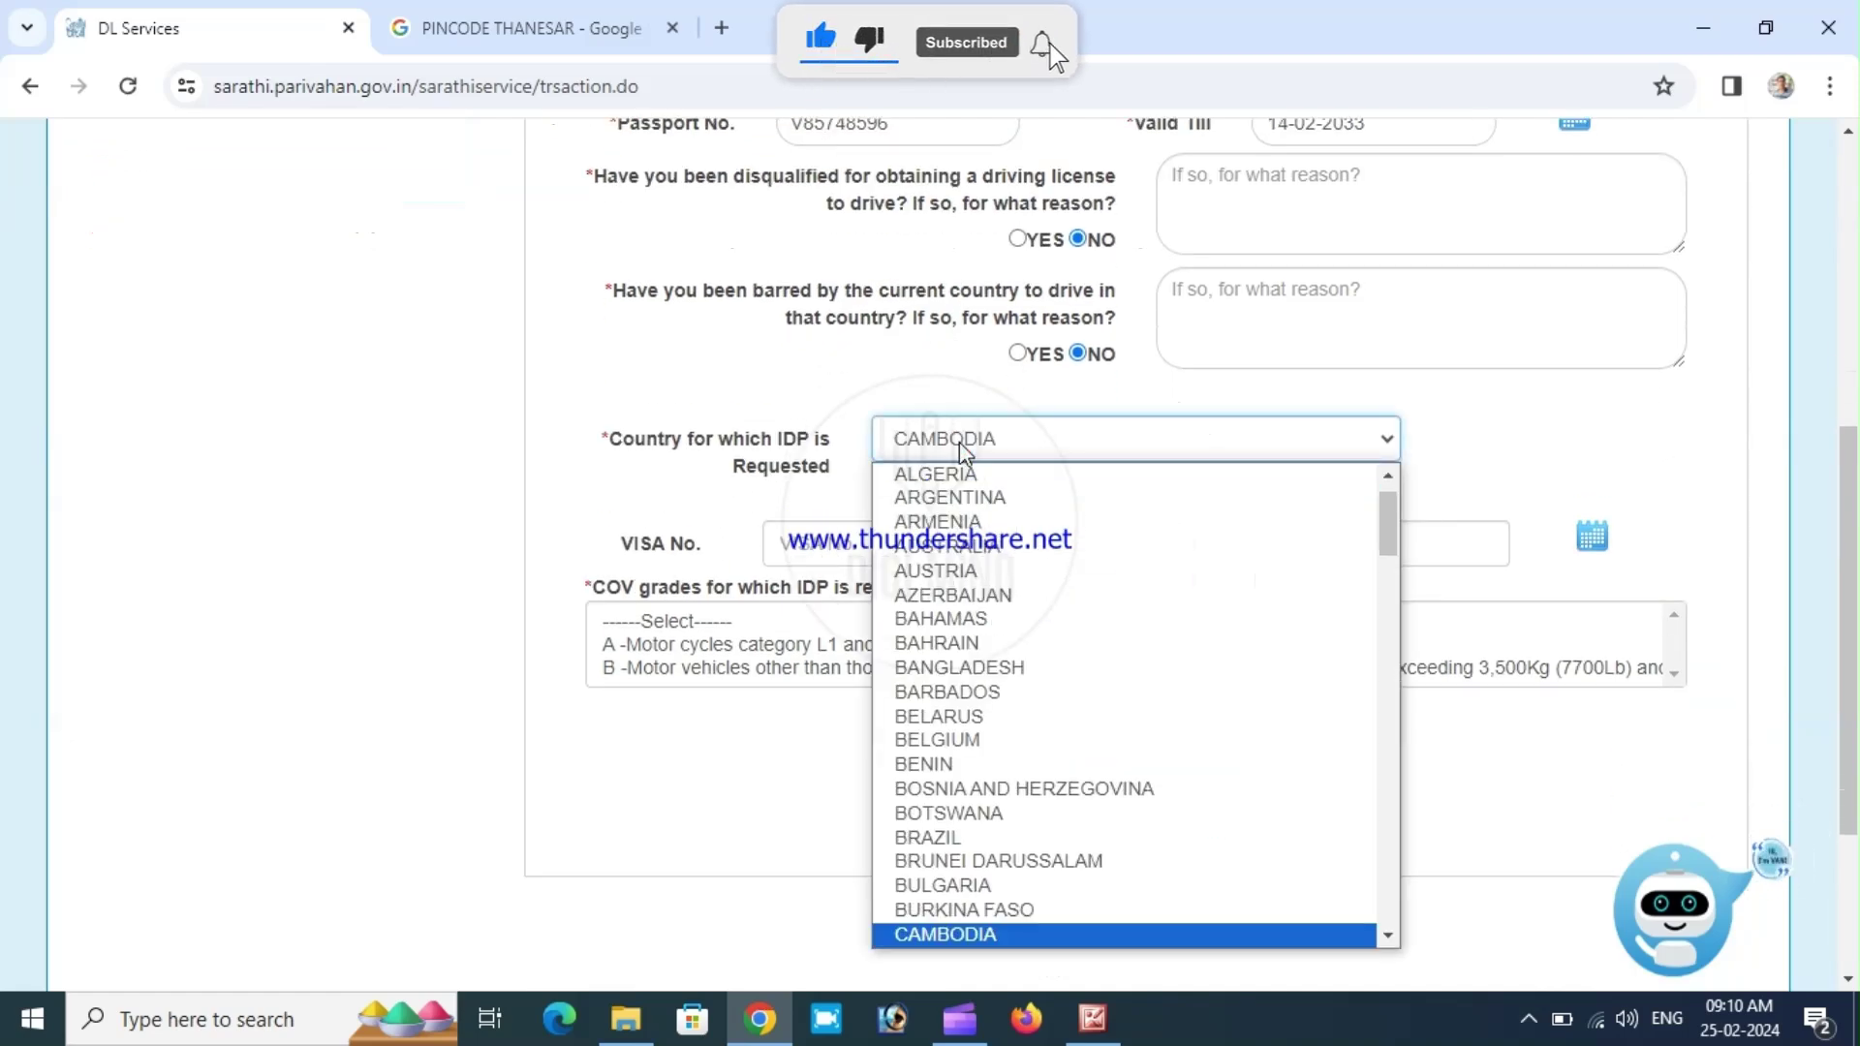
pyautogui.press('Down')
pyautogui.press('Down')
pyautogui.press('Up')
pyautogui.press('Return')
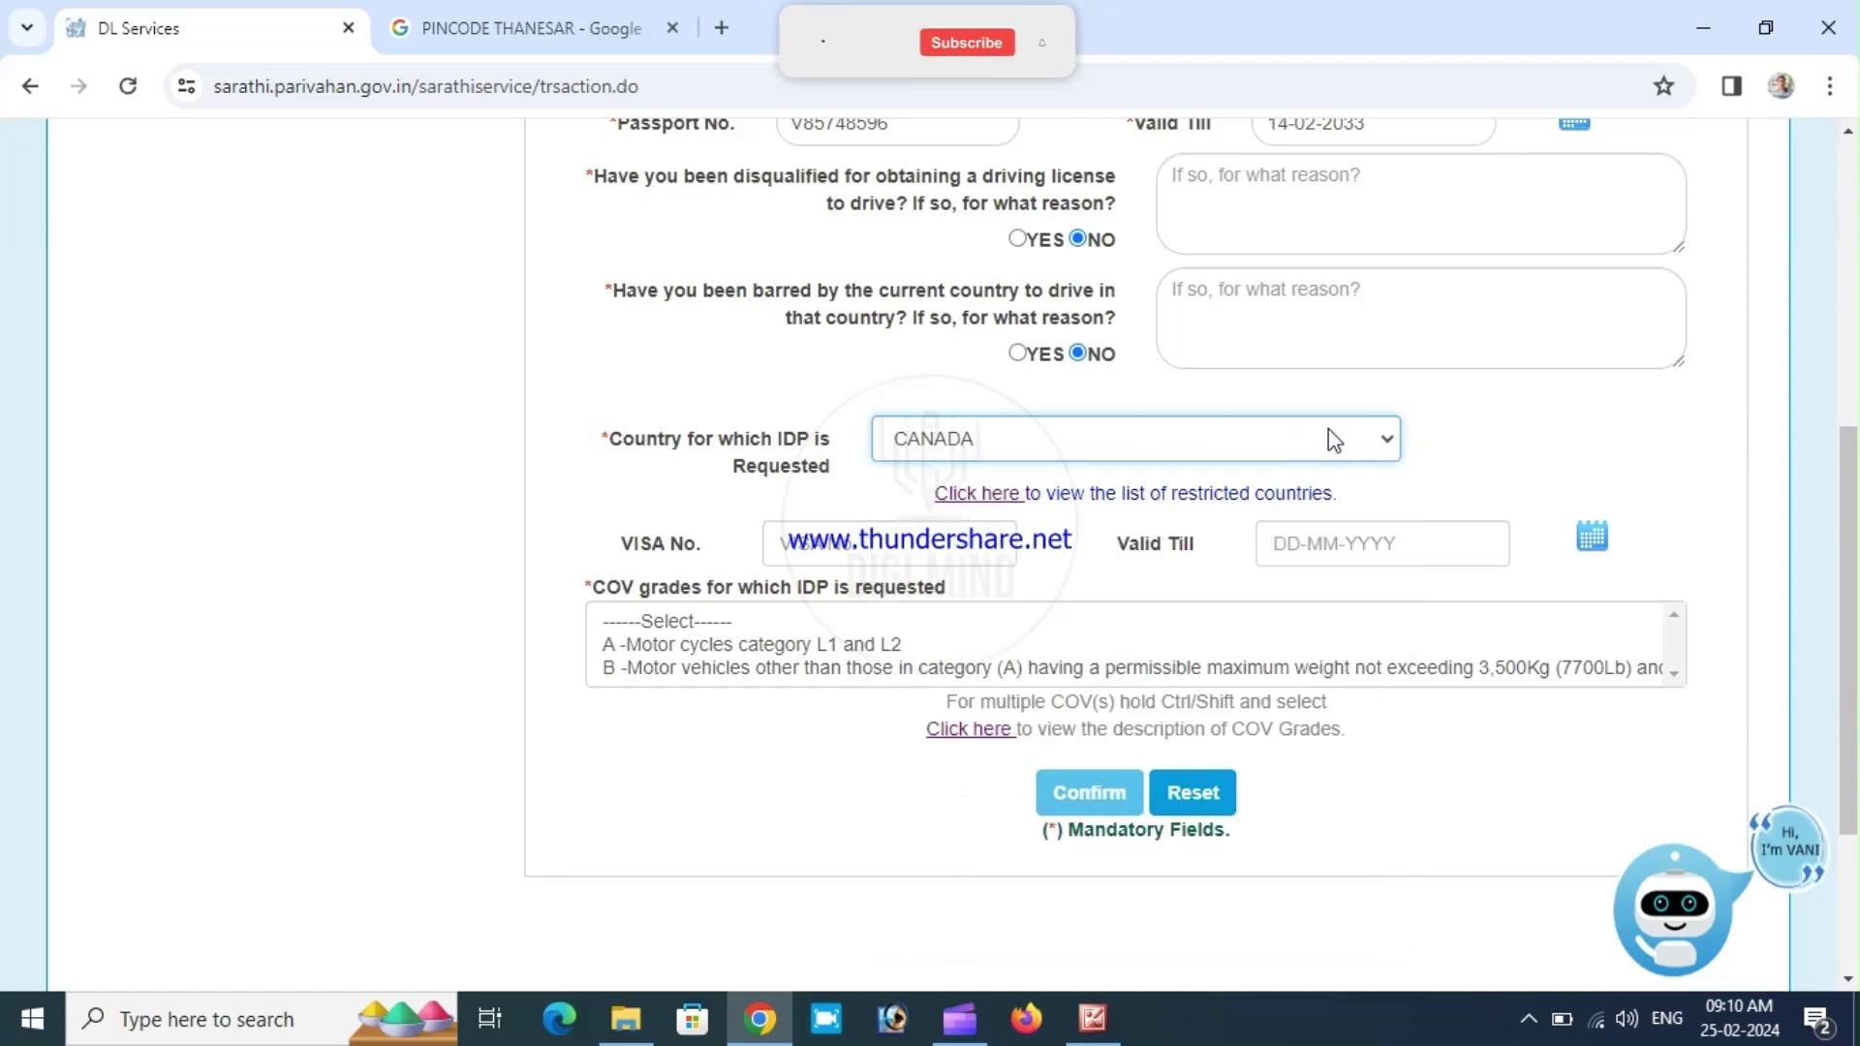
# Enter the visa number with validity till 04-02-2025.
pyautogui.click(812, 543)
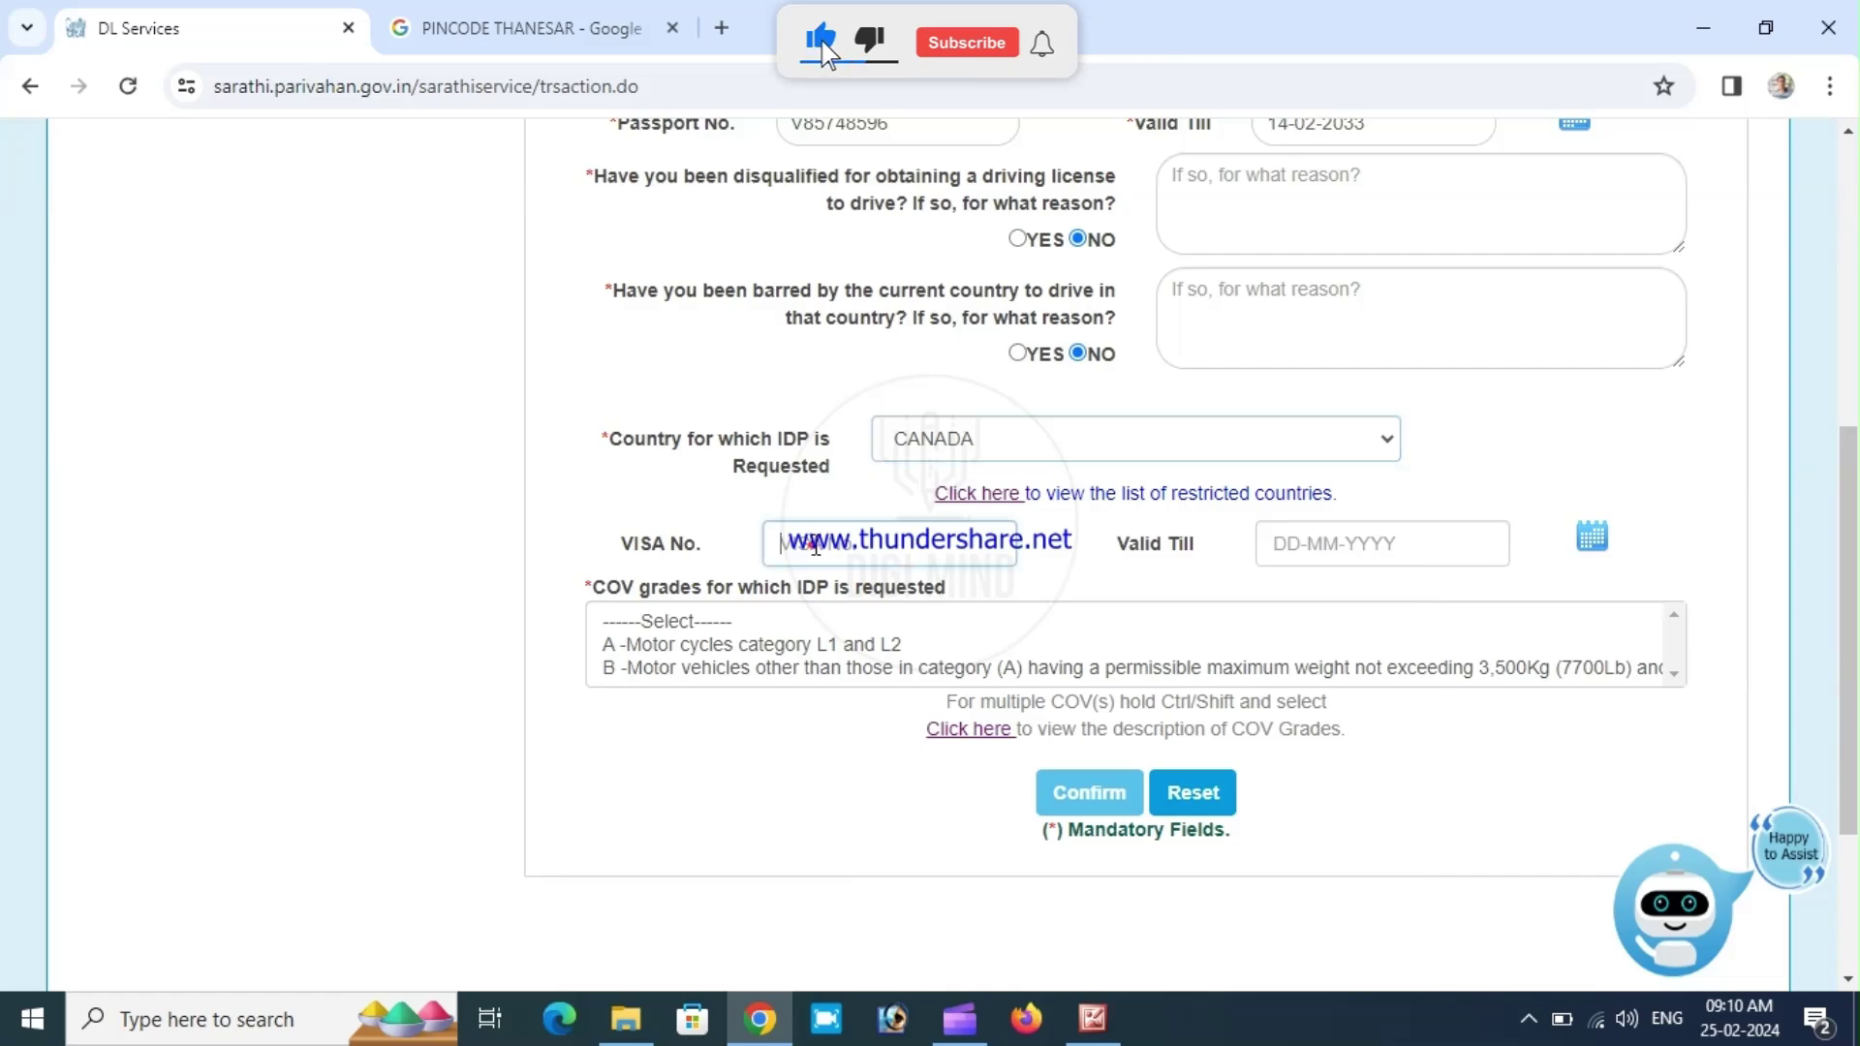
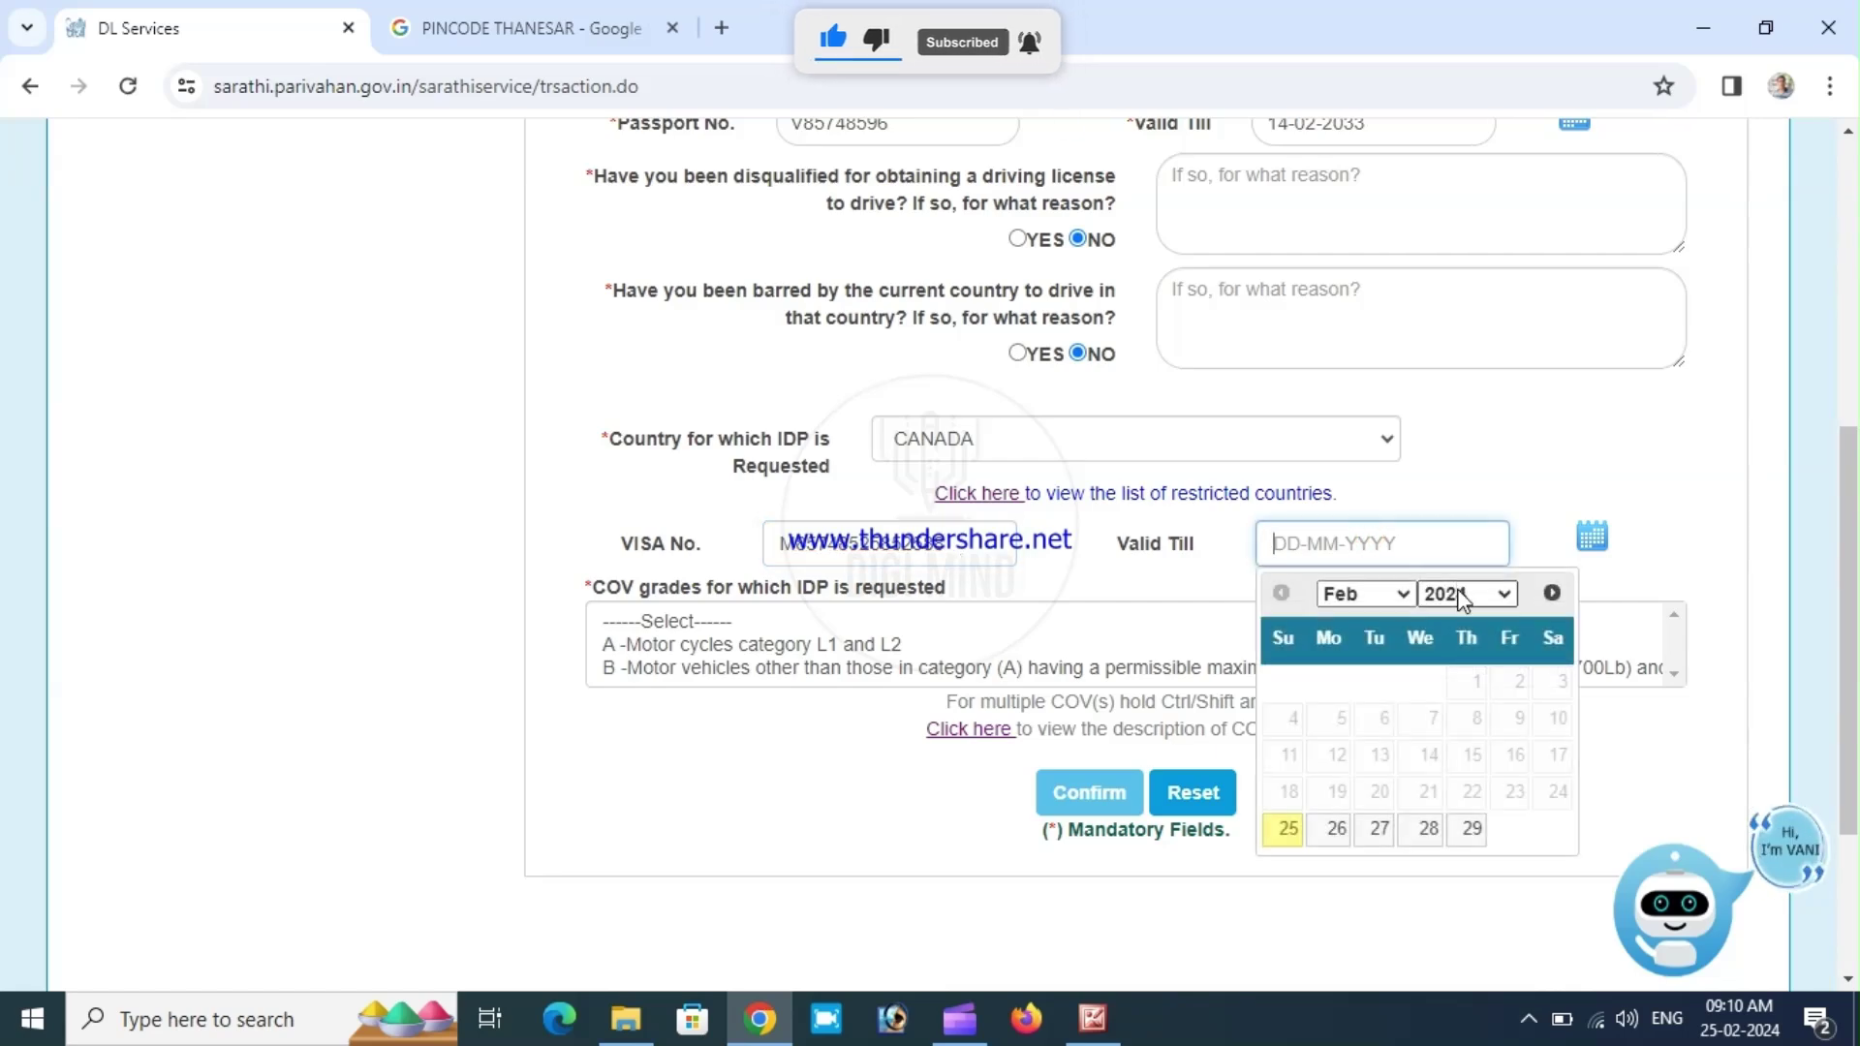
pyautogui.click(1461, 594)
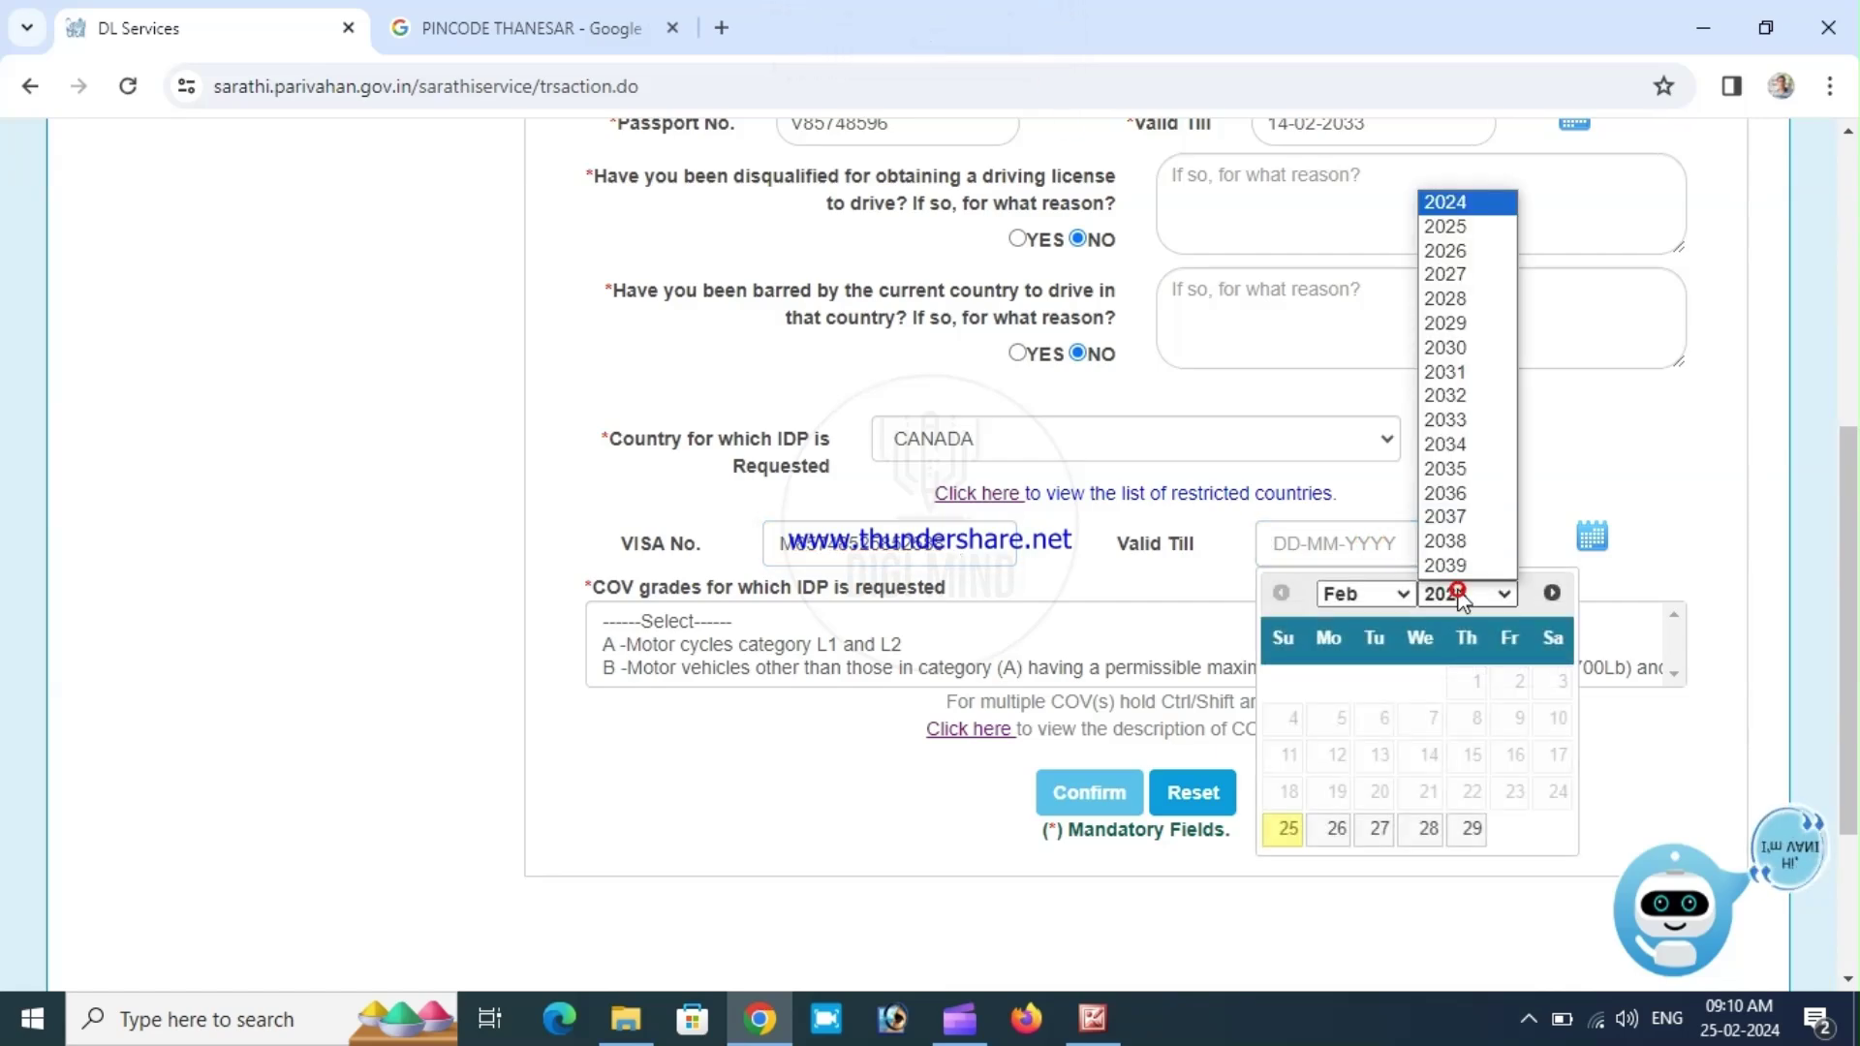
pyautogui.click(1443, 227)
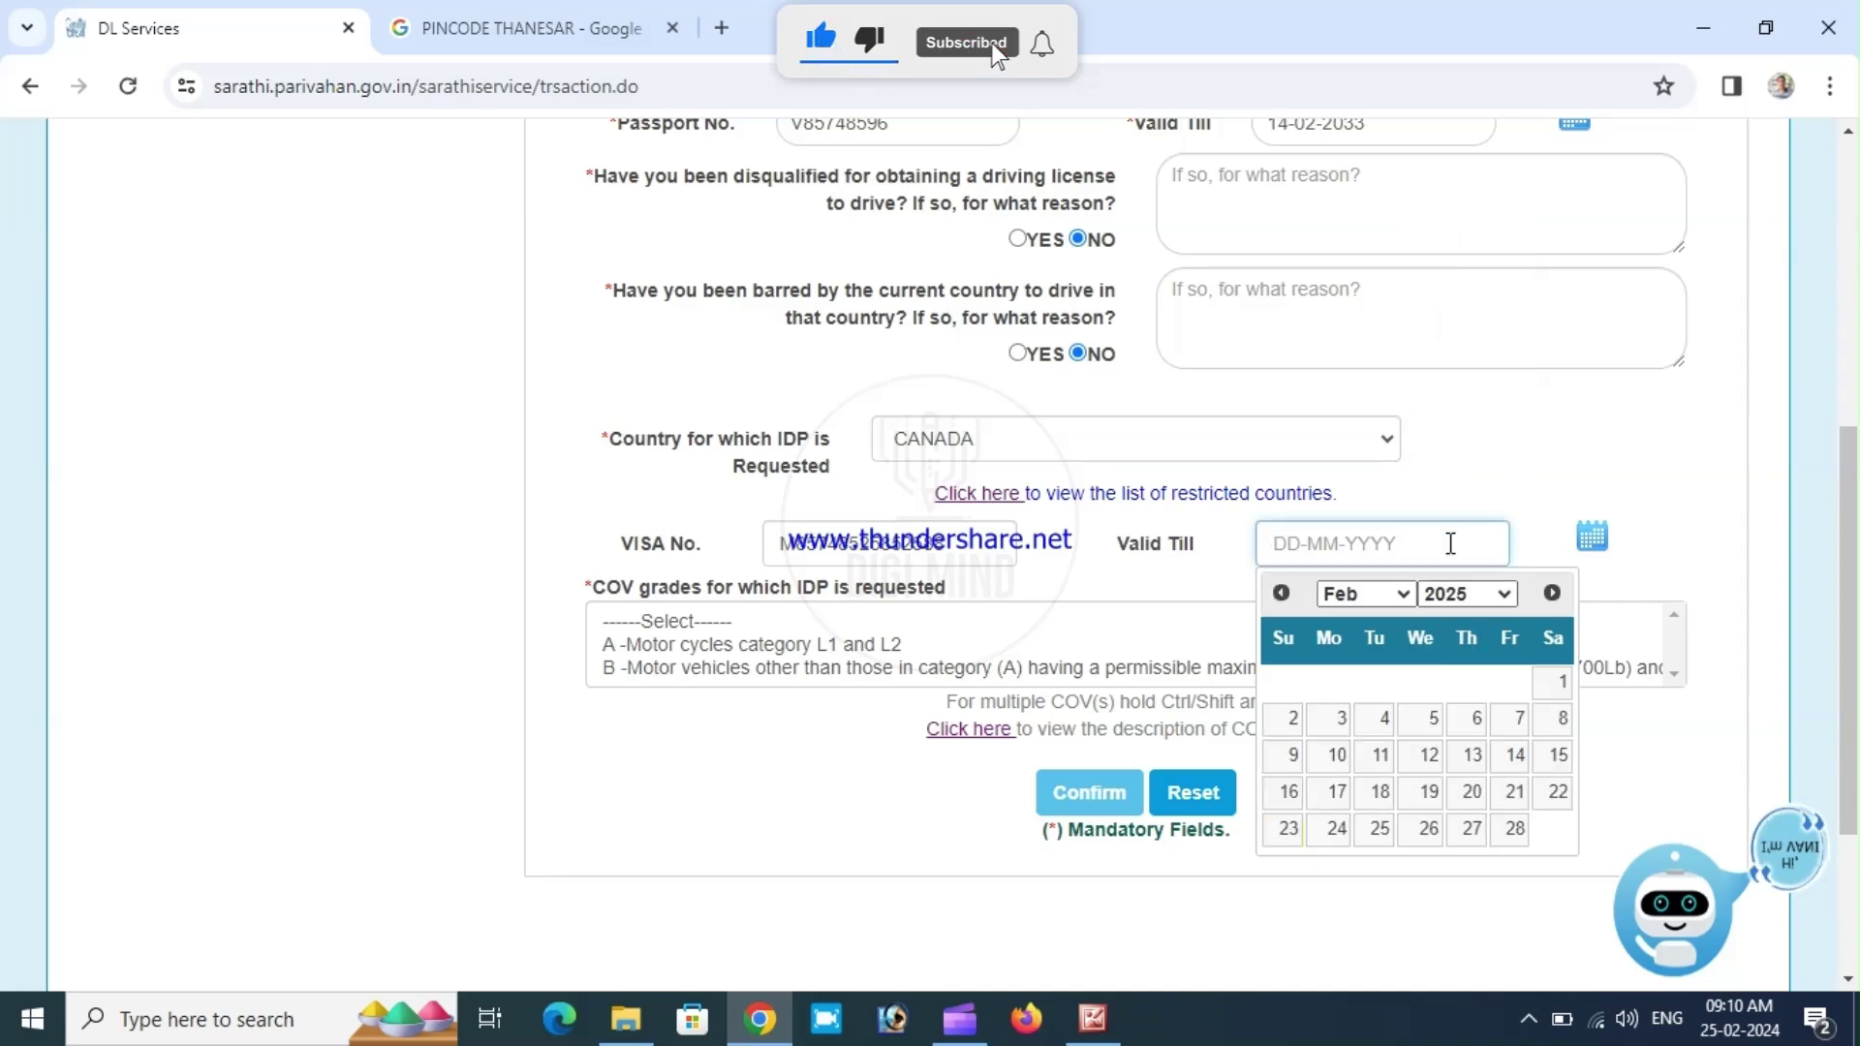
pyautogui.click(1379, 722)
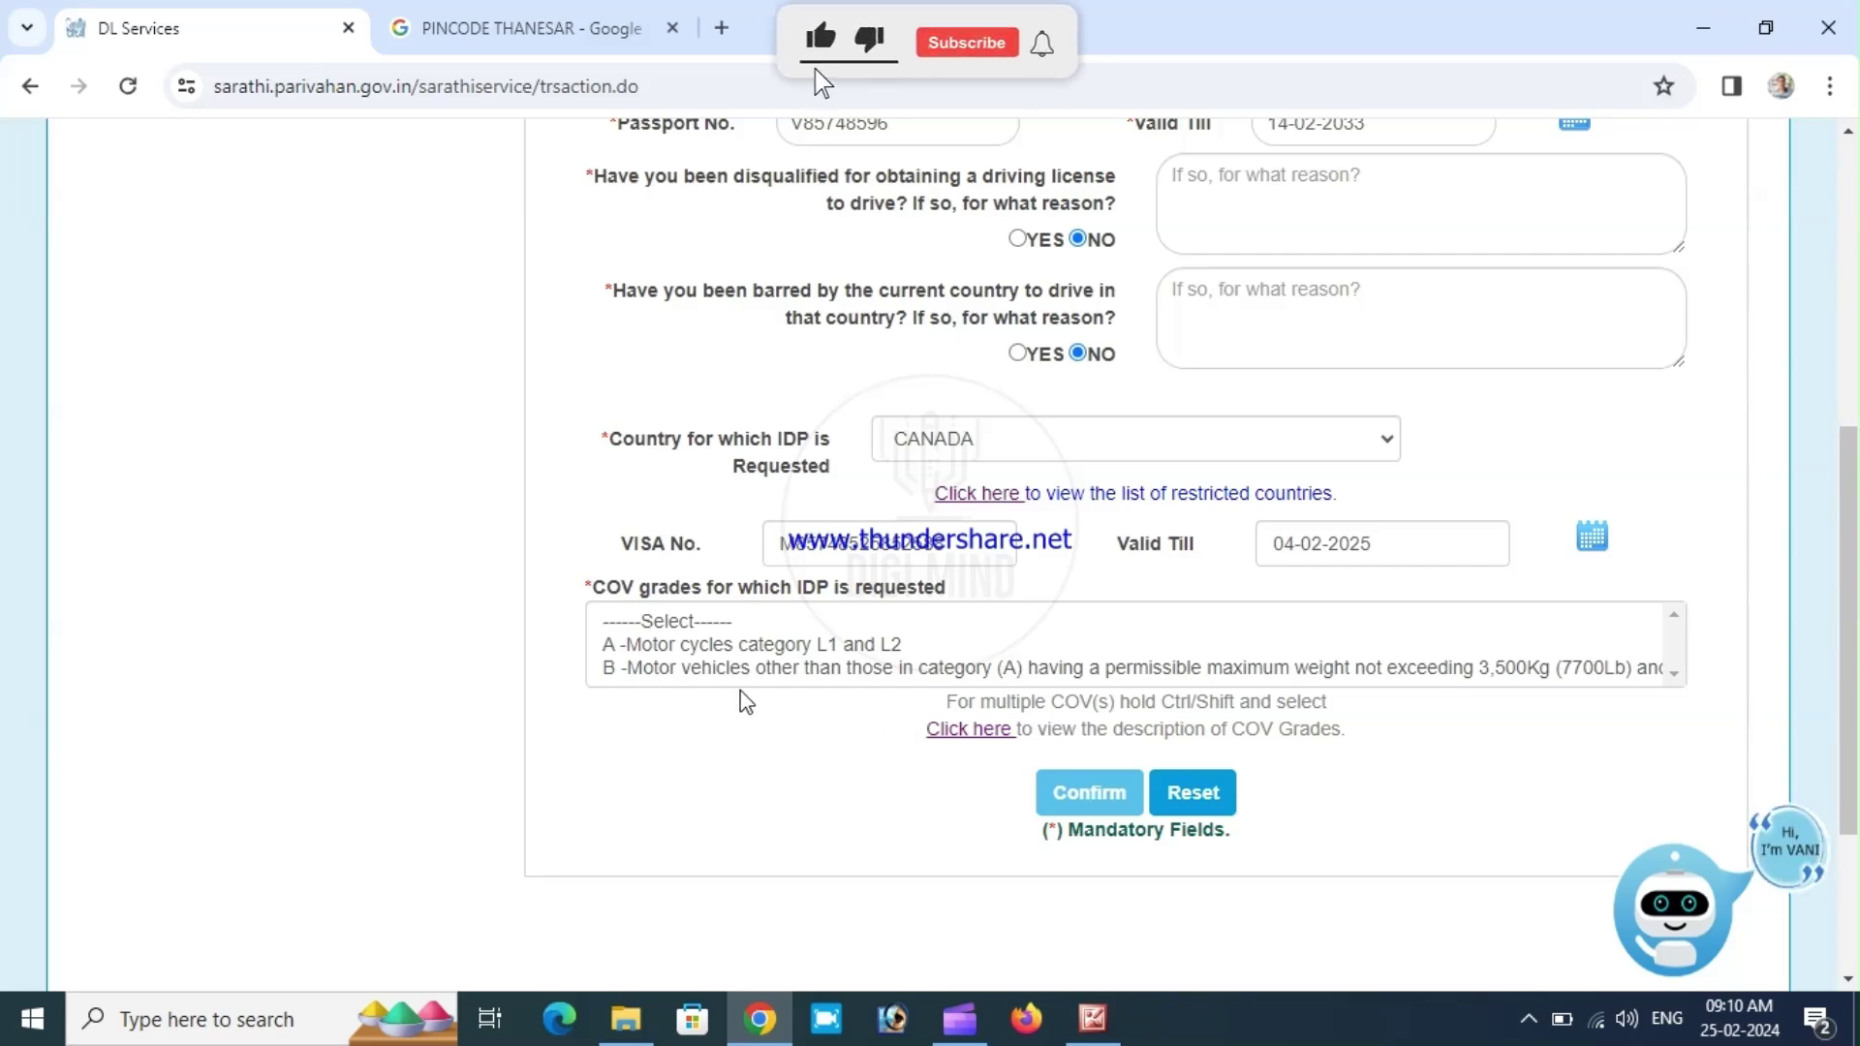
# Choose COV grade B and confirm the permit details.
pyautogui.click(665, 623)
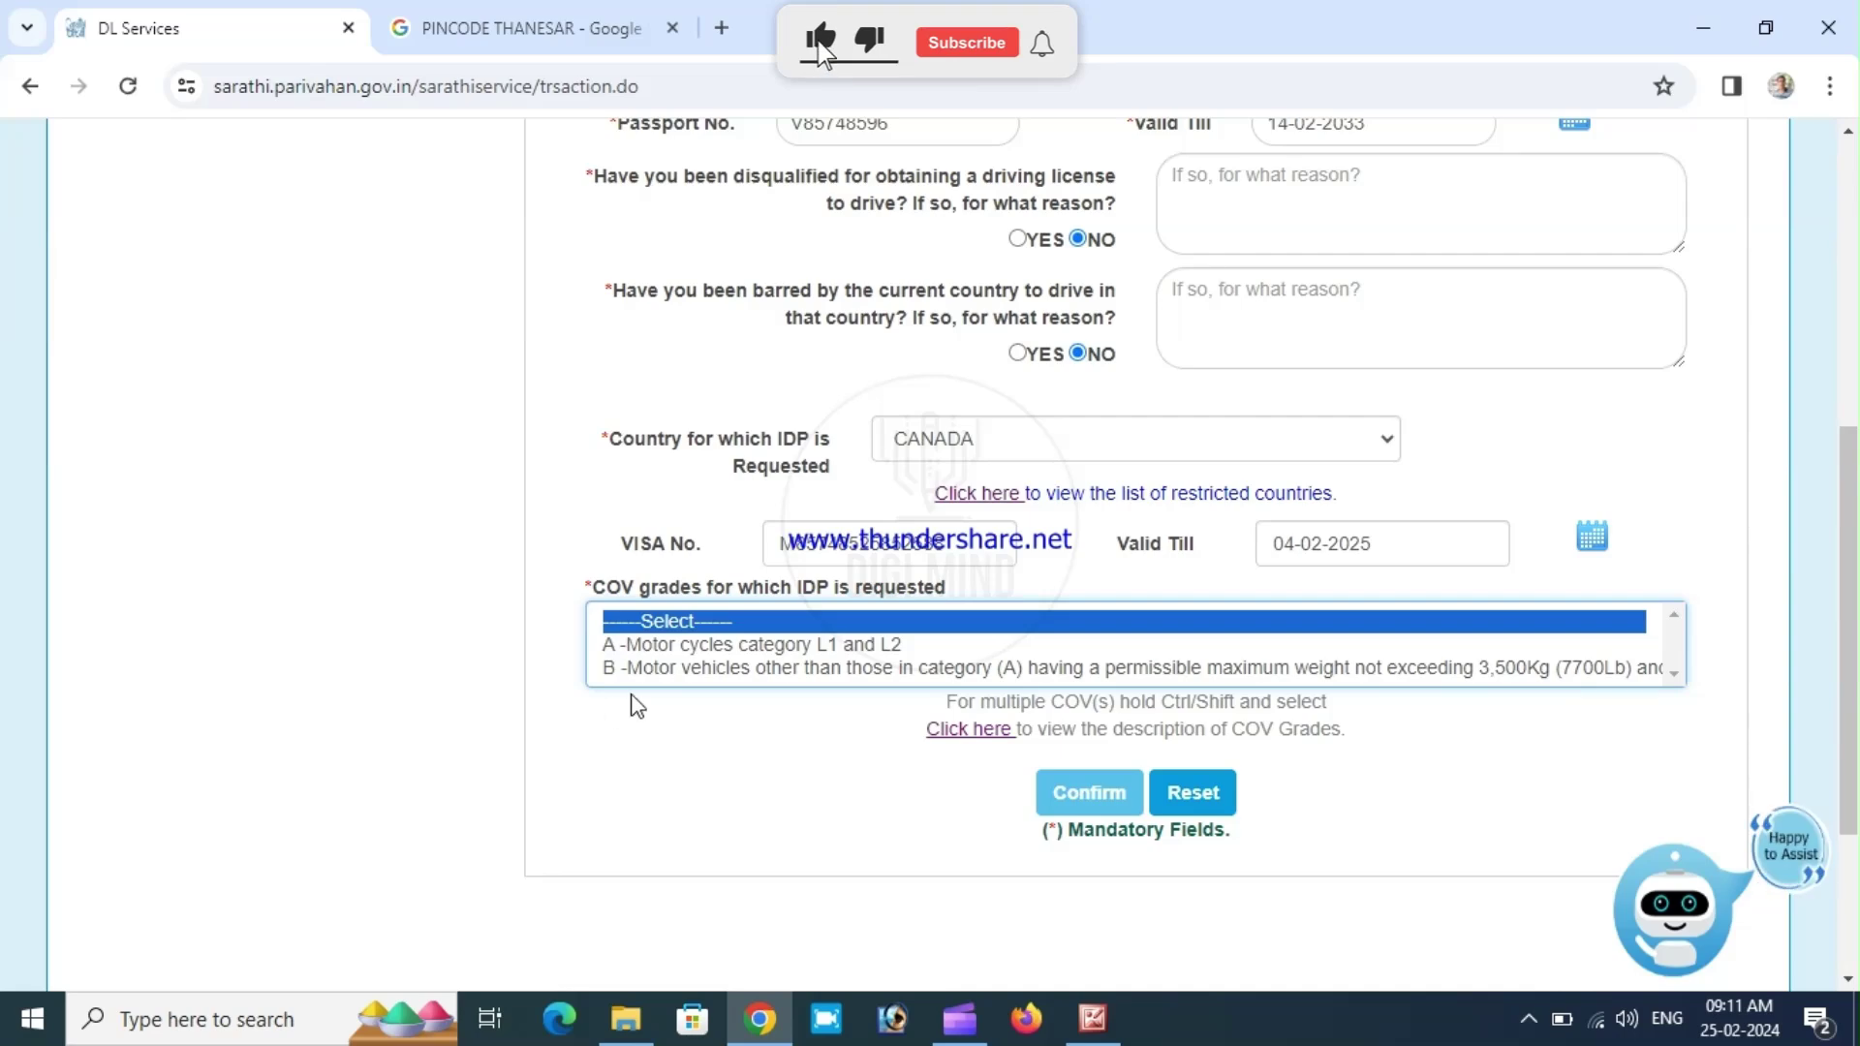
pyautogui.click(1192, 670)
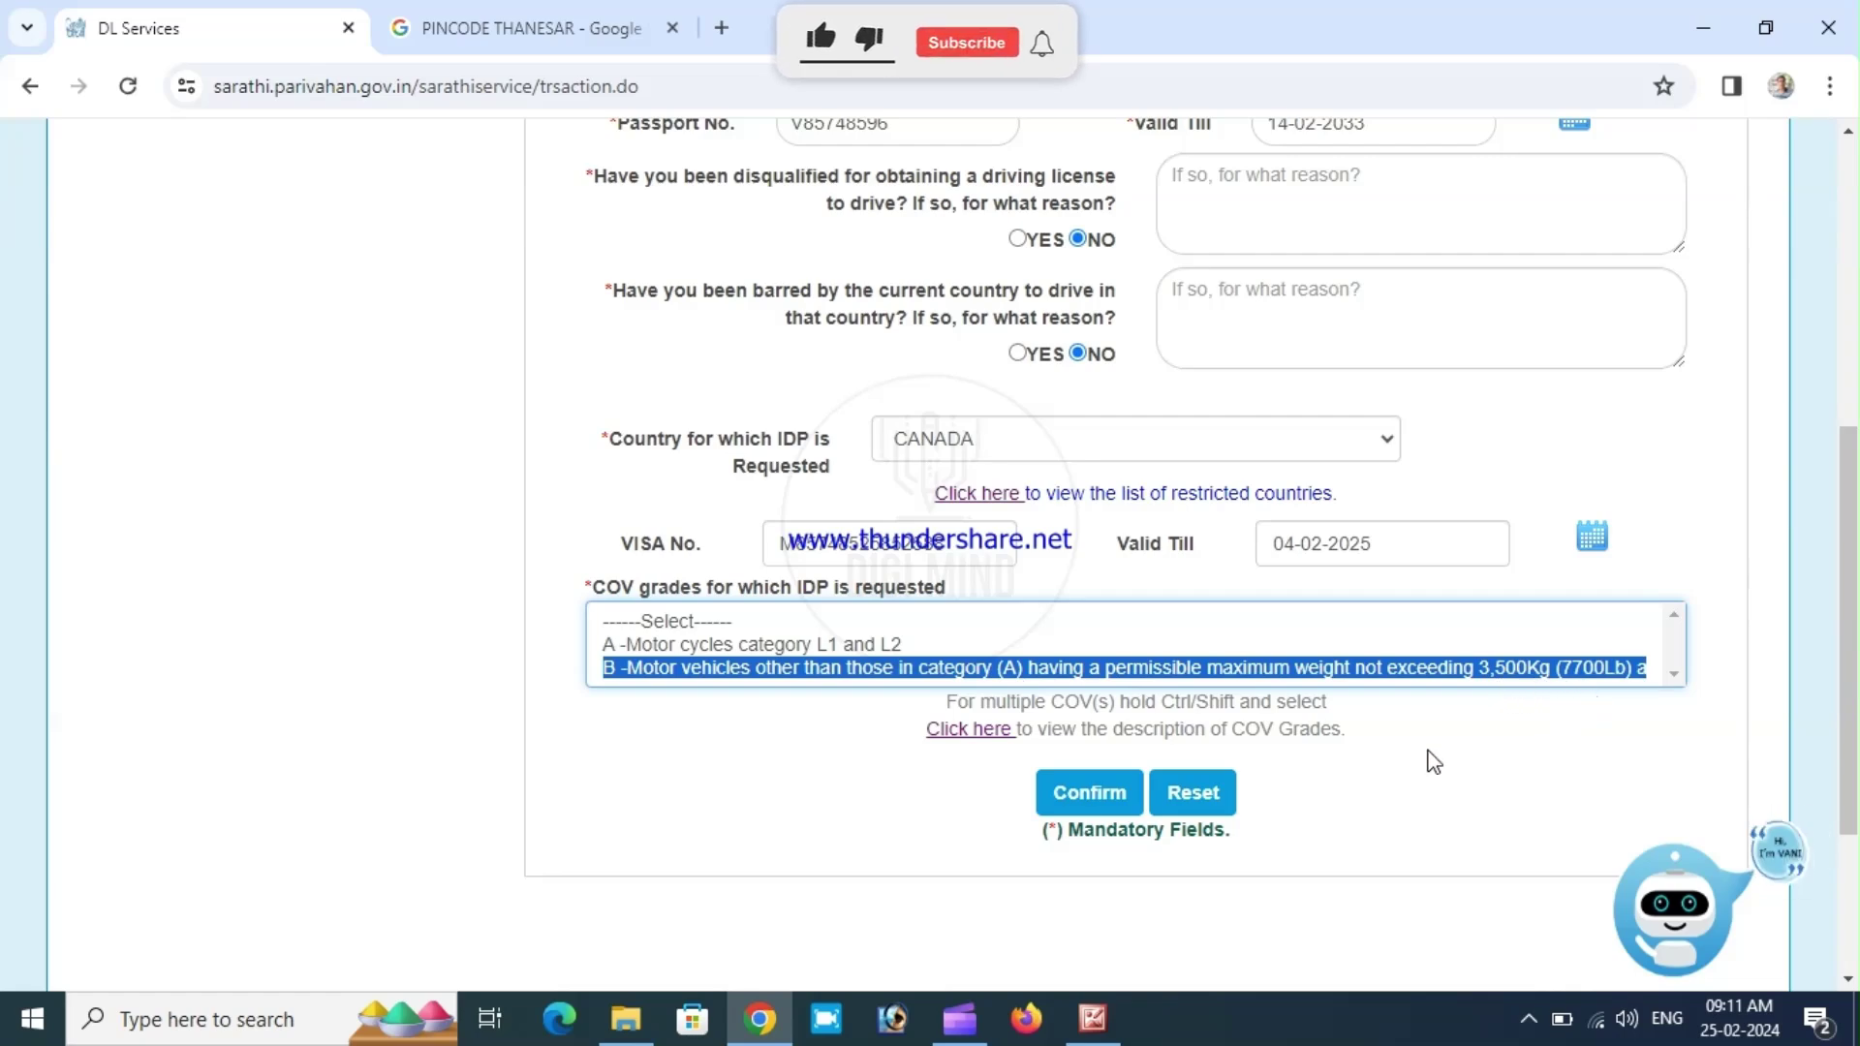
pyautogui.click(1095, 792)
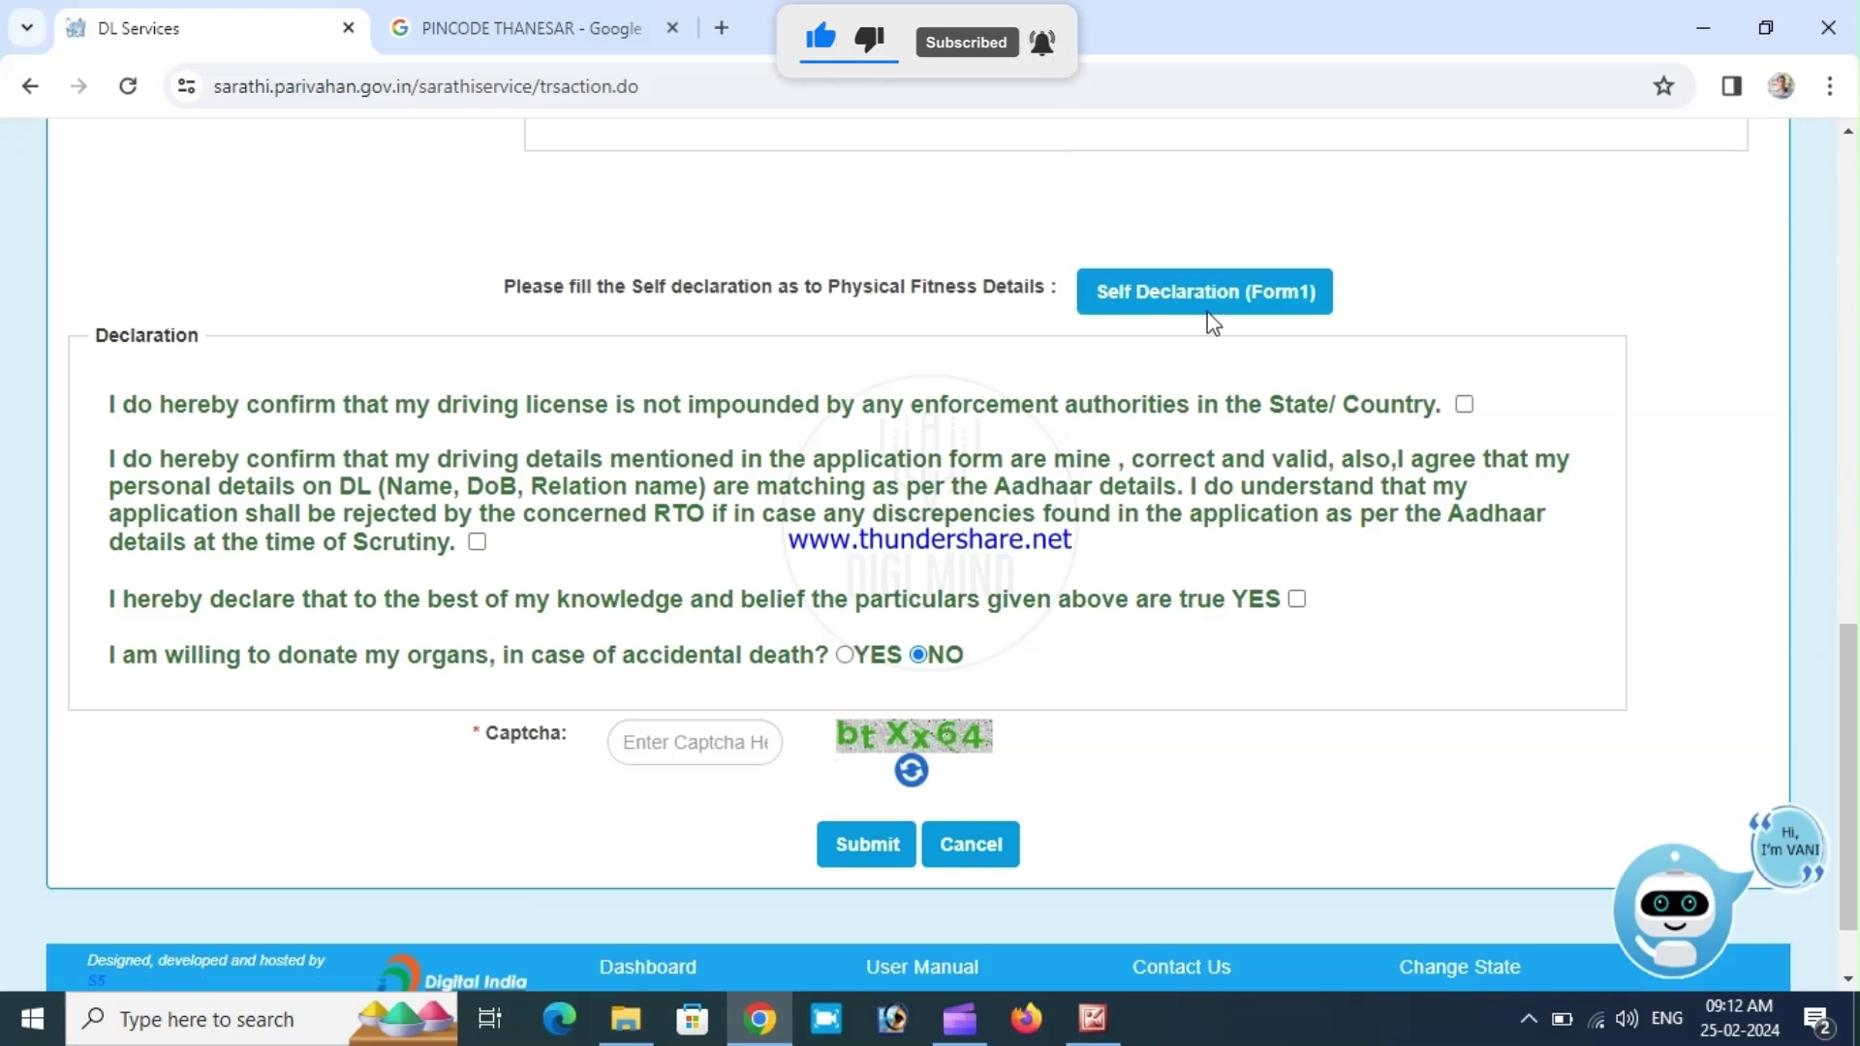
# In Form1, answer YES to eyesight and NO to night blindness, hearing and other disease.
pyautogui.click(1191, 319)
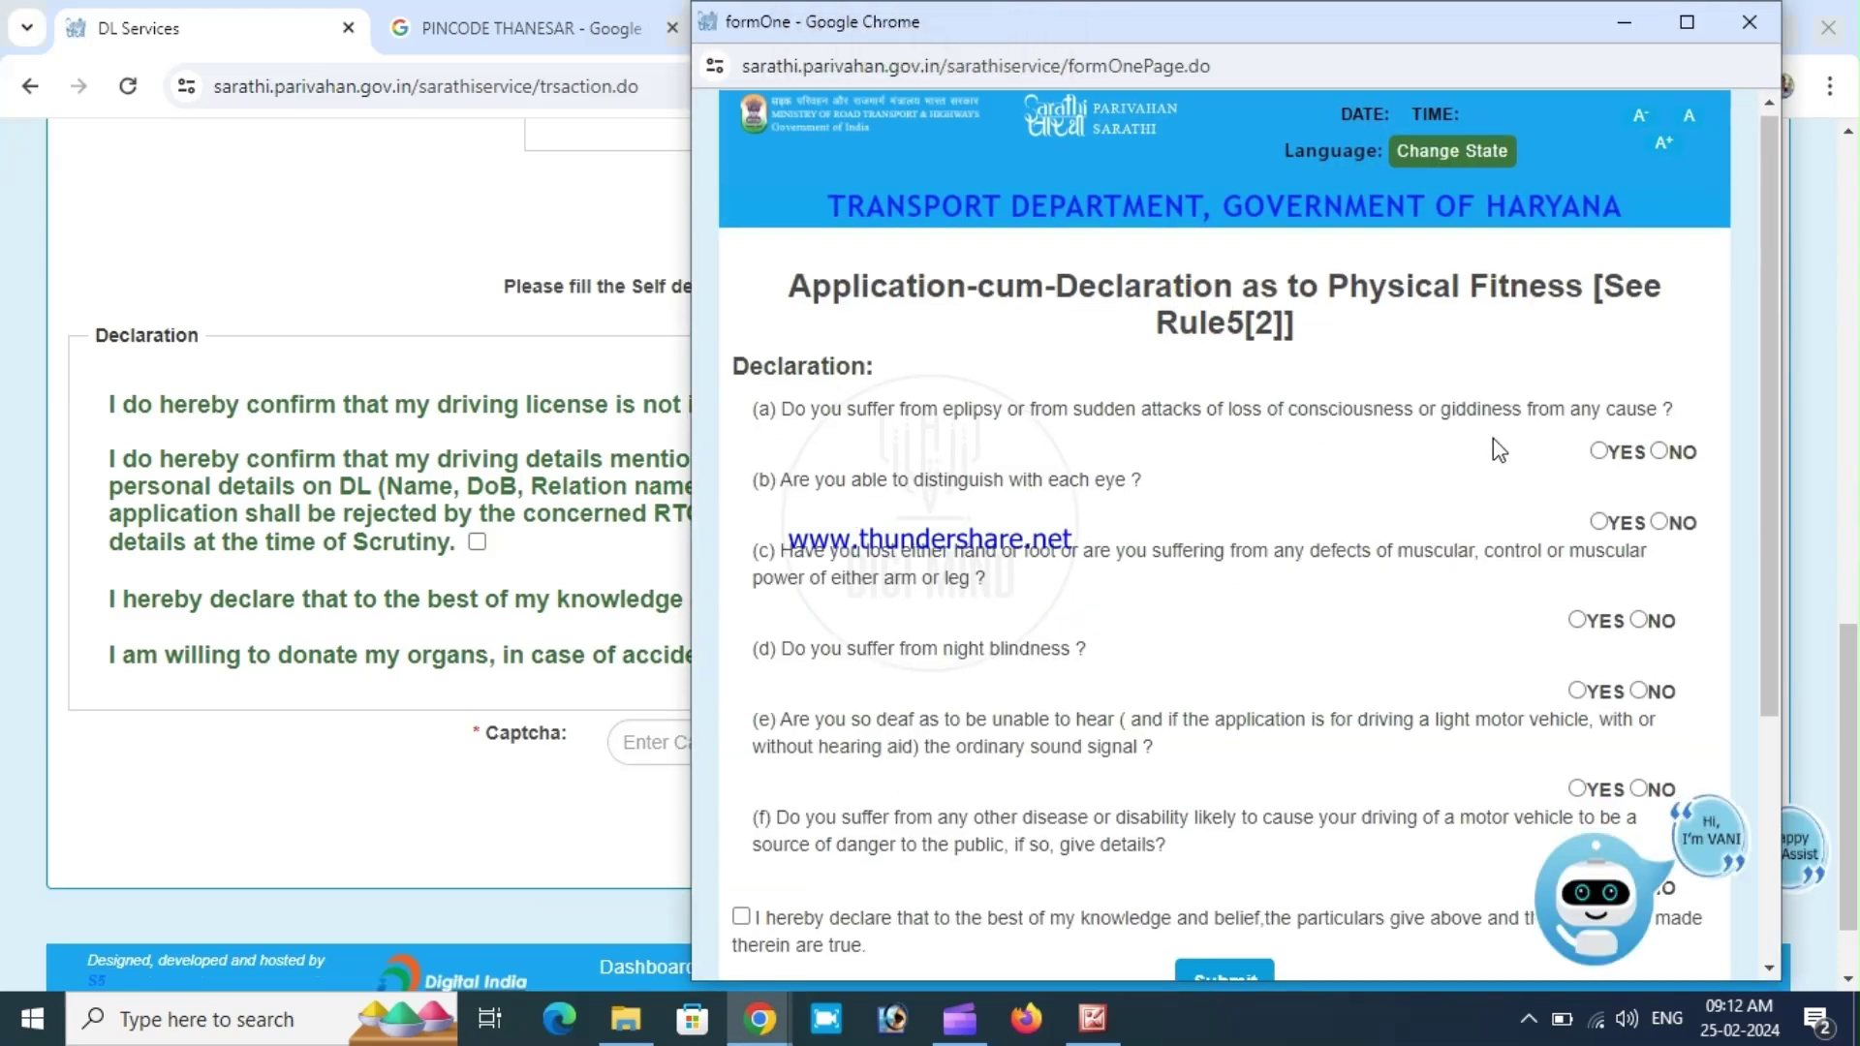
pyautogui.scroll(-3, 1491, 438)
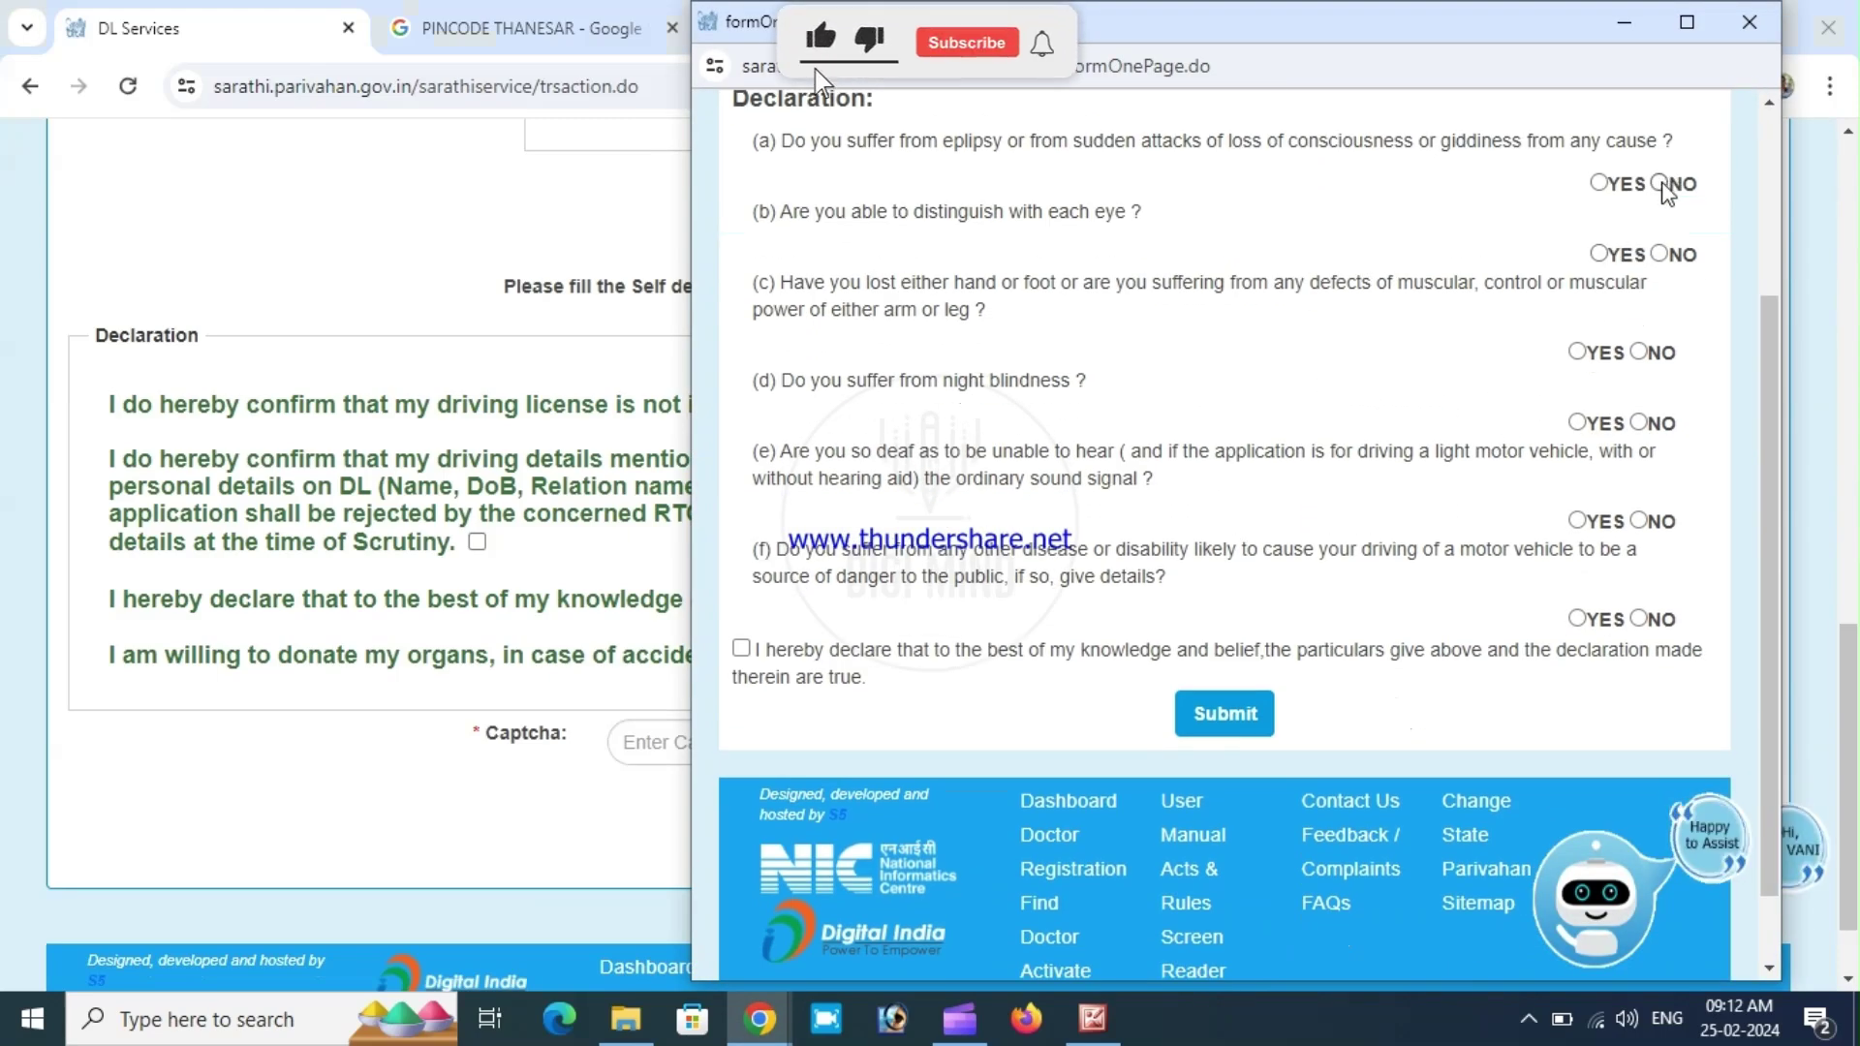
pyautogui.click(1598, 254)
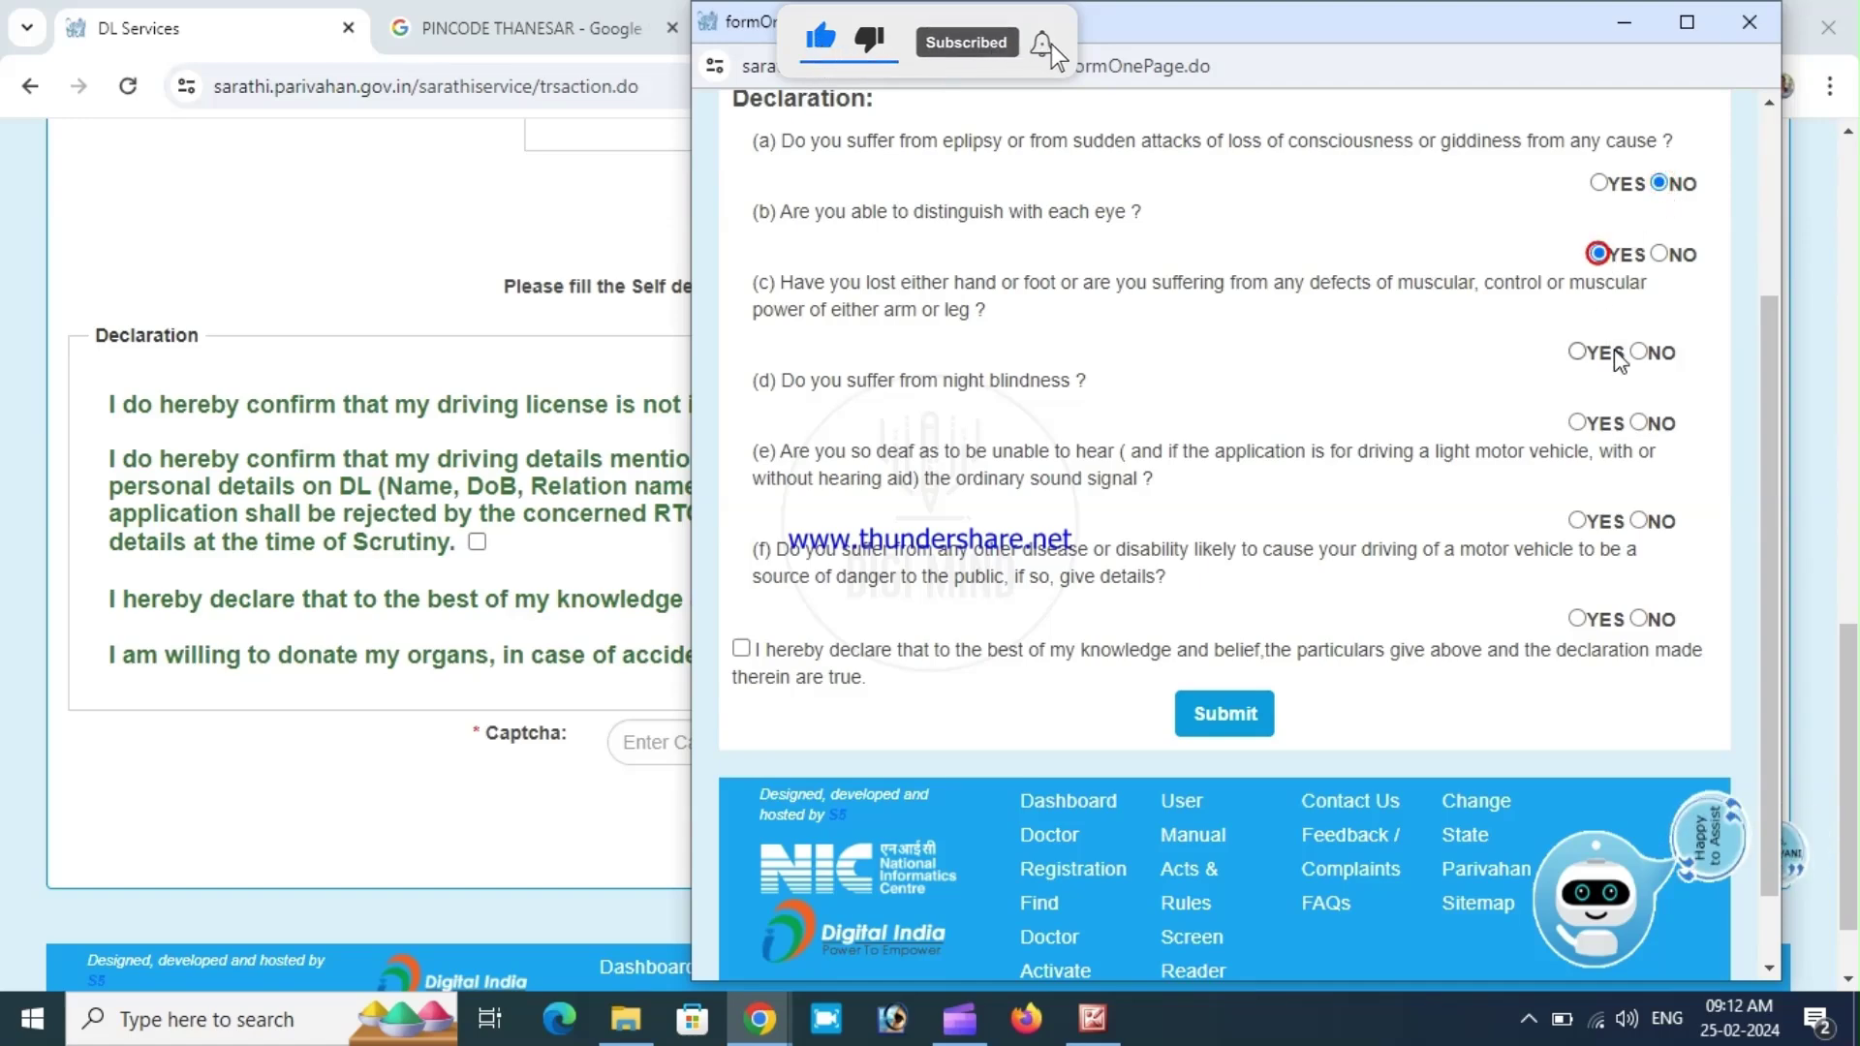
pyautogui.click(1639, 423)
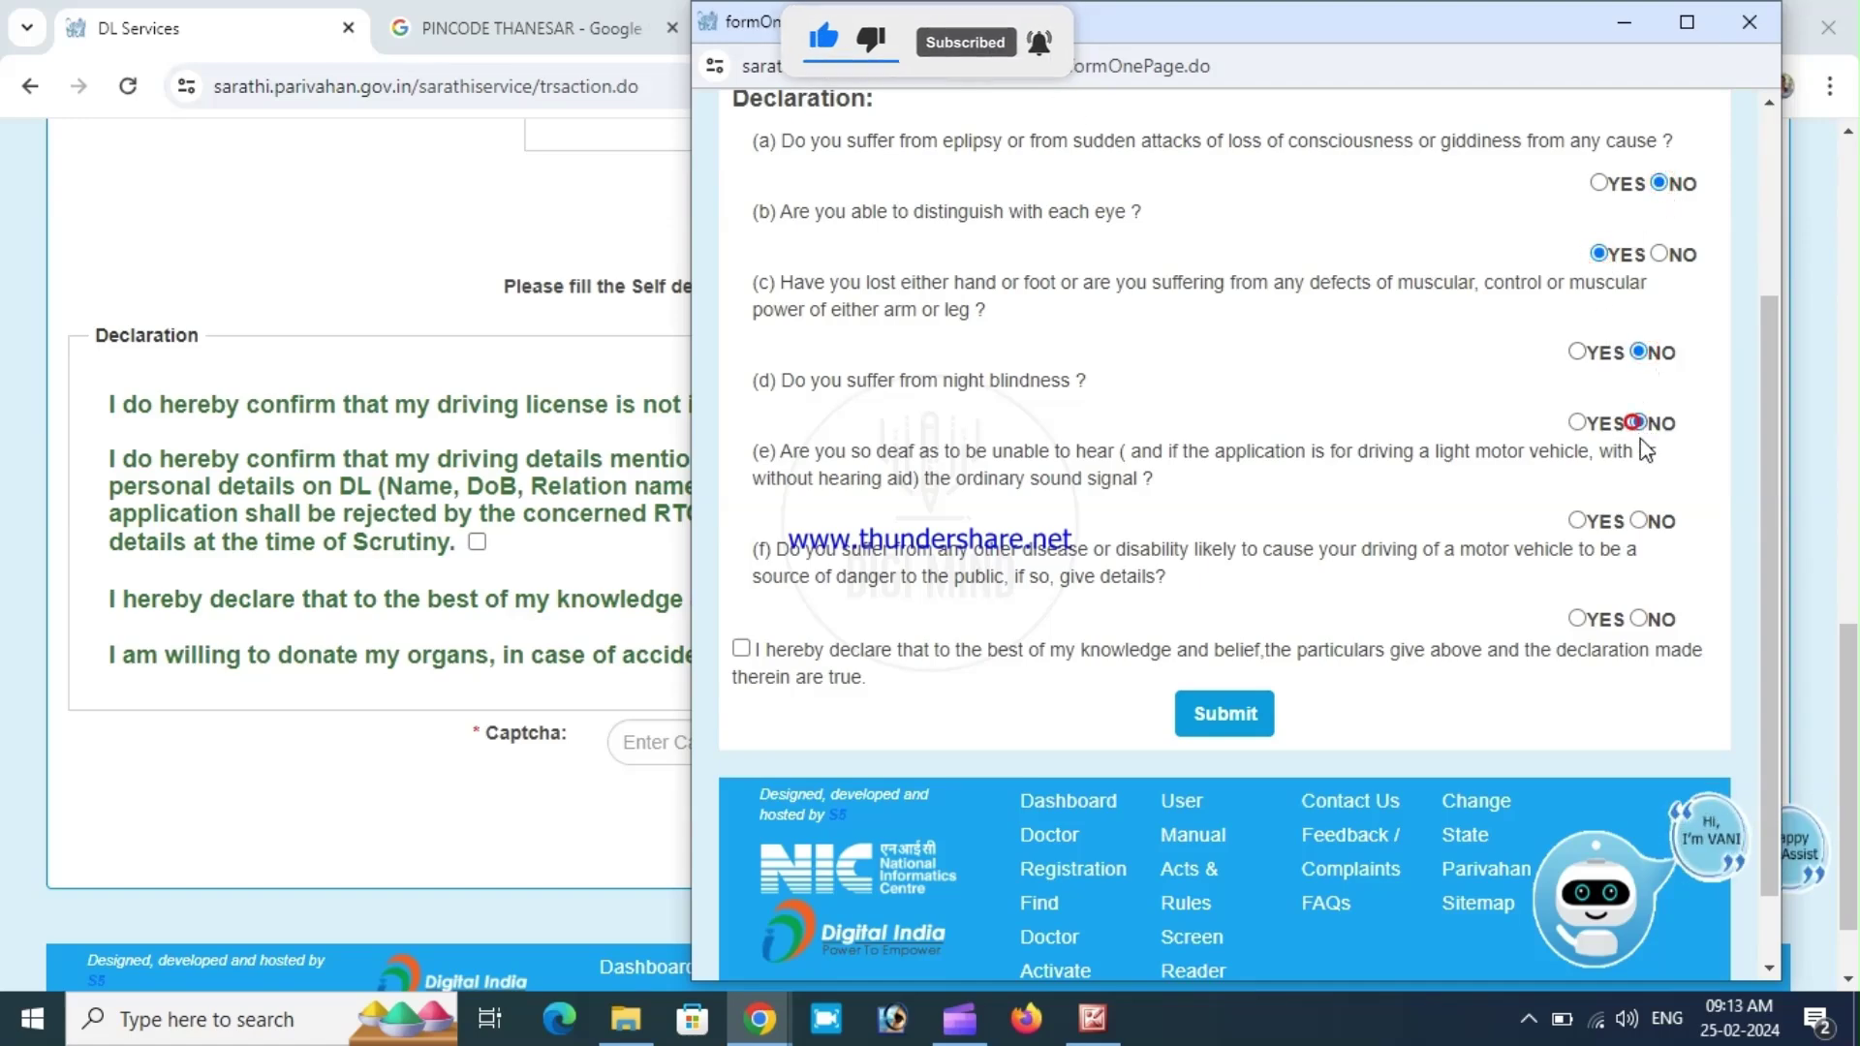
pyautogui.click(1638, 521)
pyautogui.click(1638, 618)
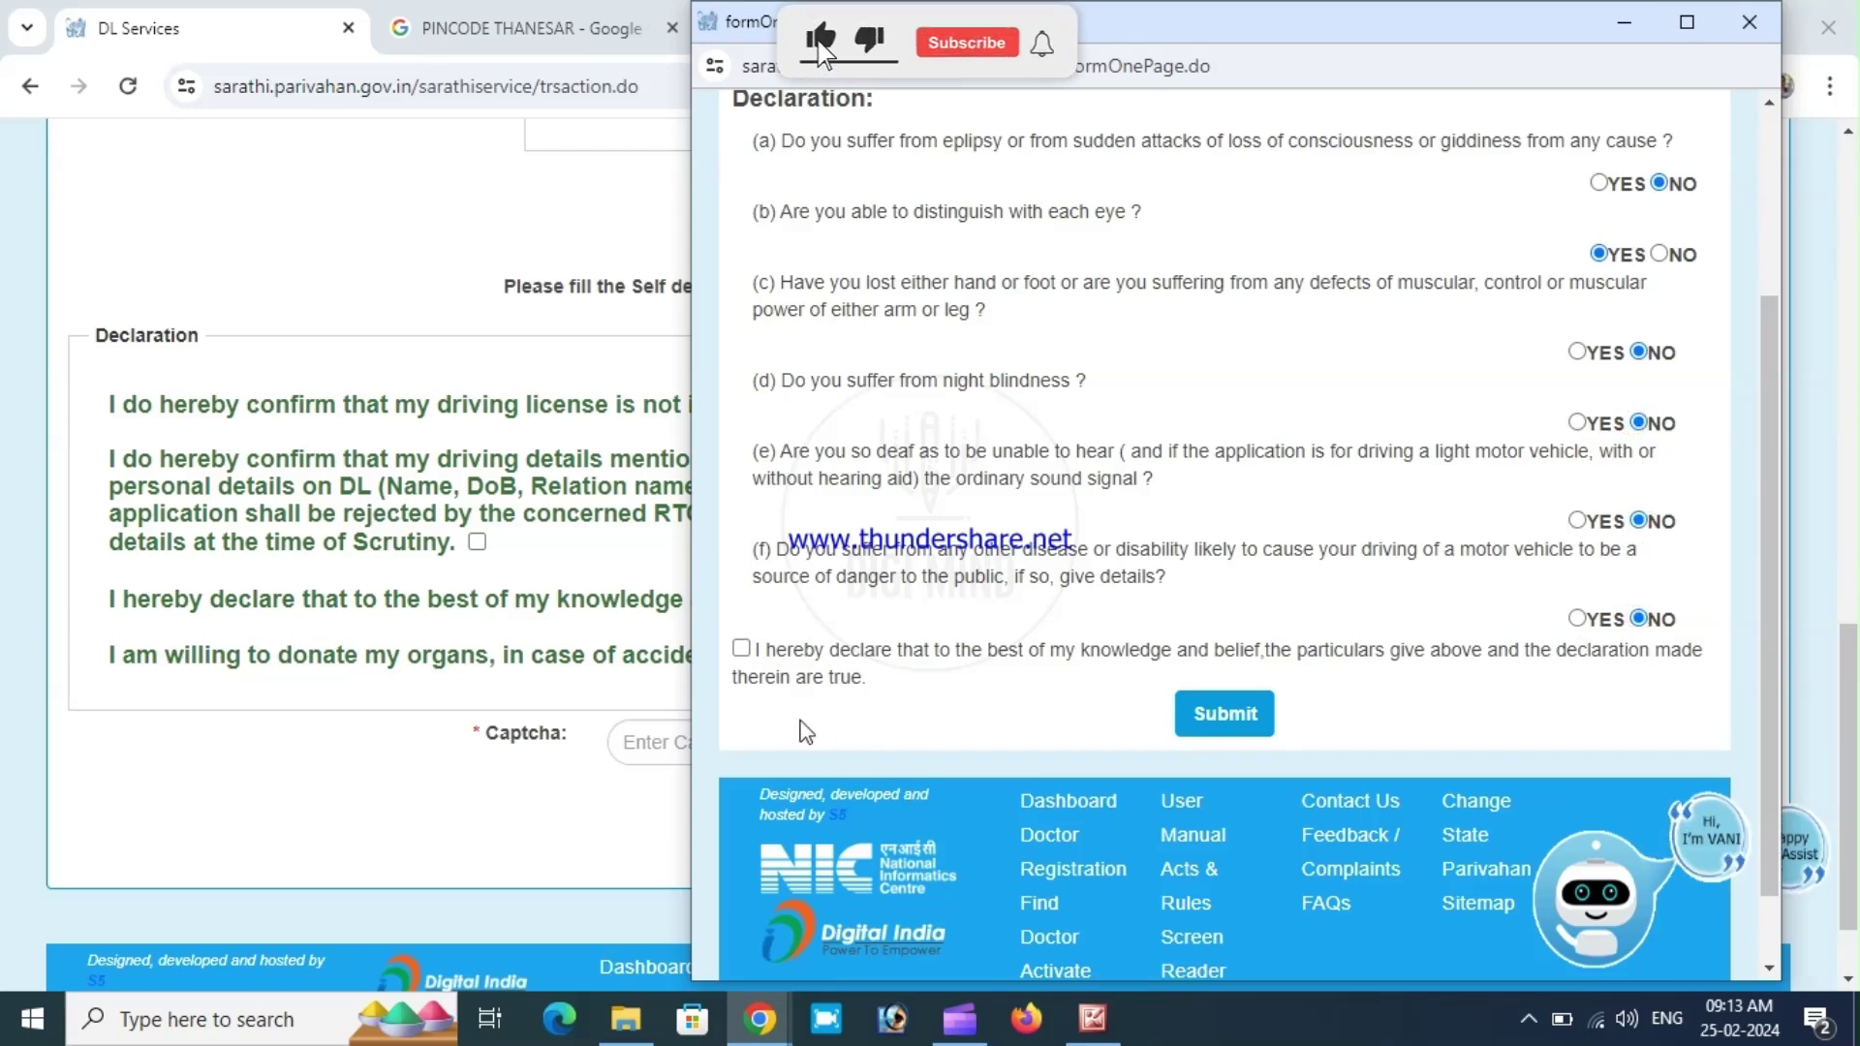
# Tick the fitness declaration, submit Form1 and acknowledge the success message.
pyautogui.click(742, 648)
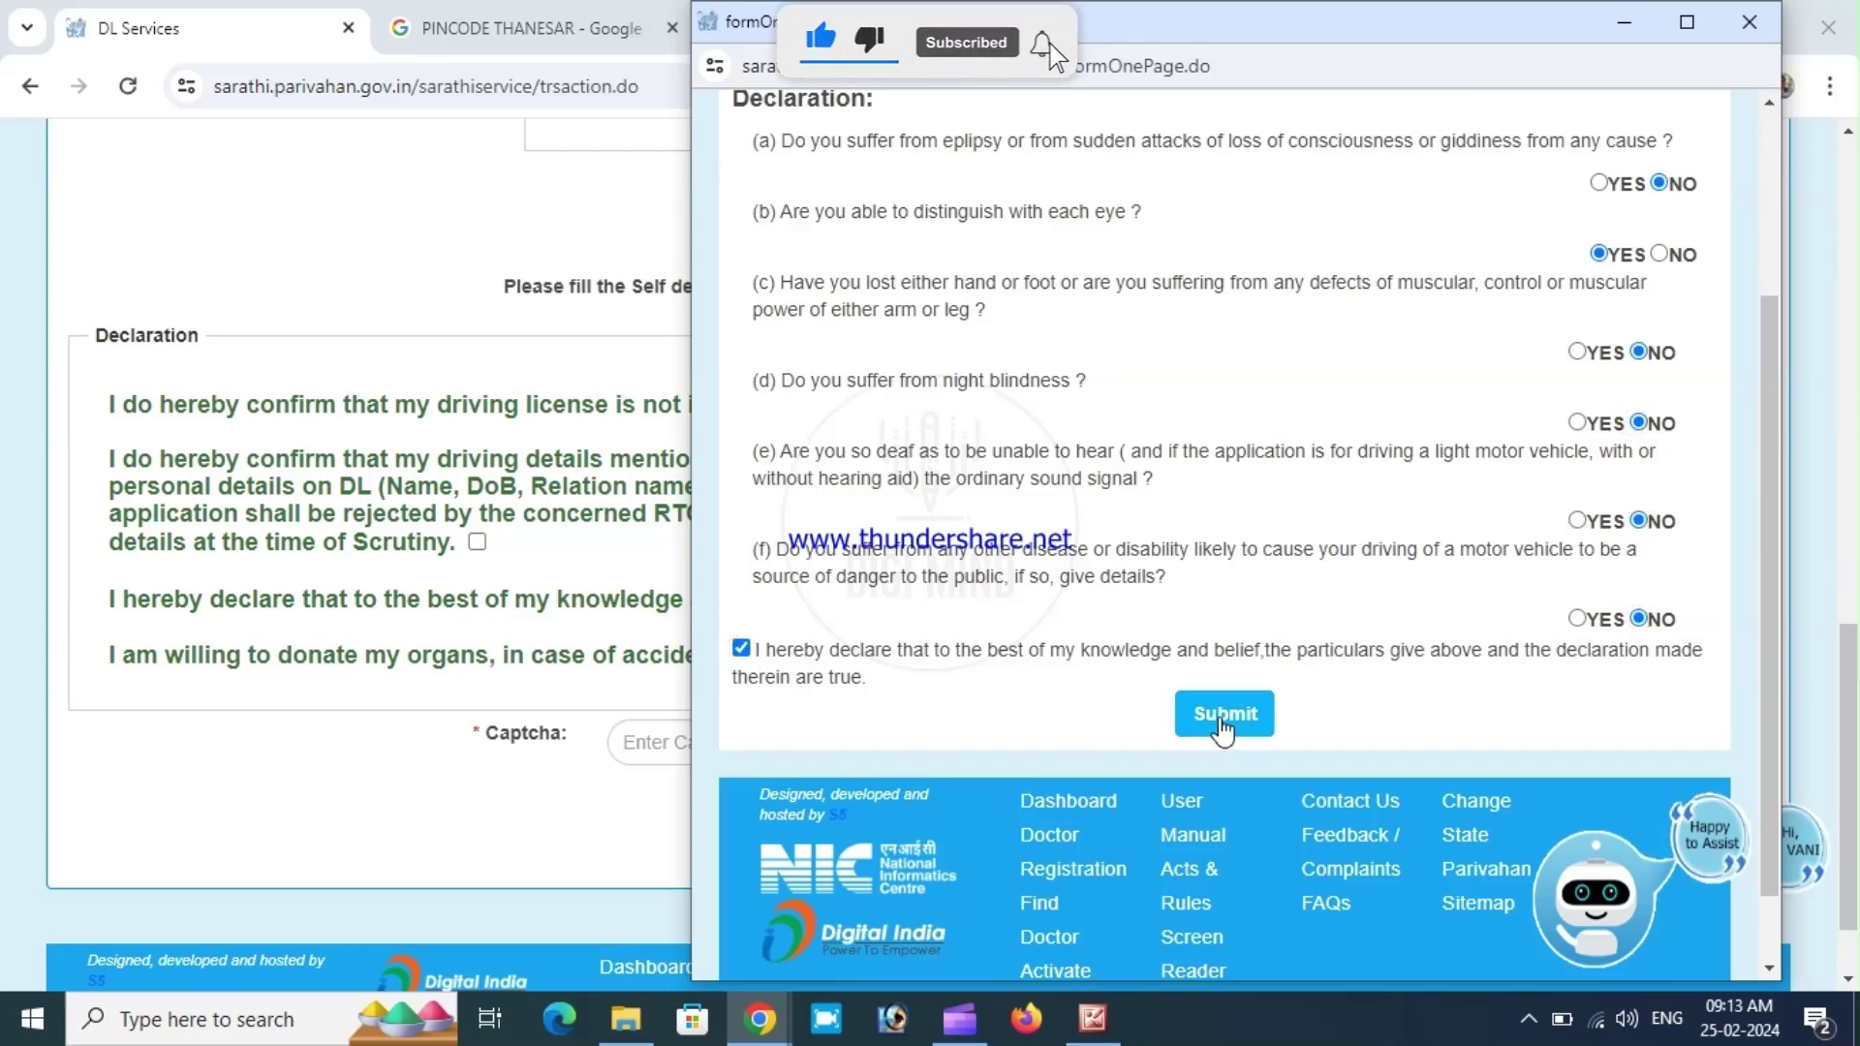
pyautogui.click(1218, 717)
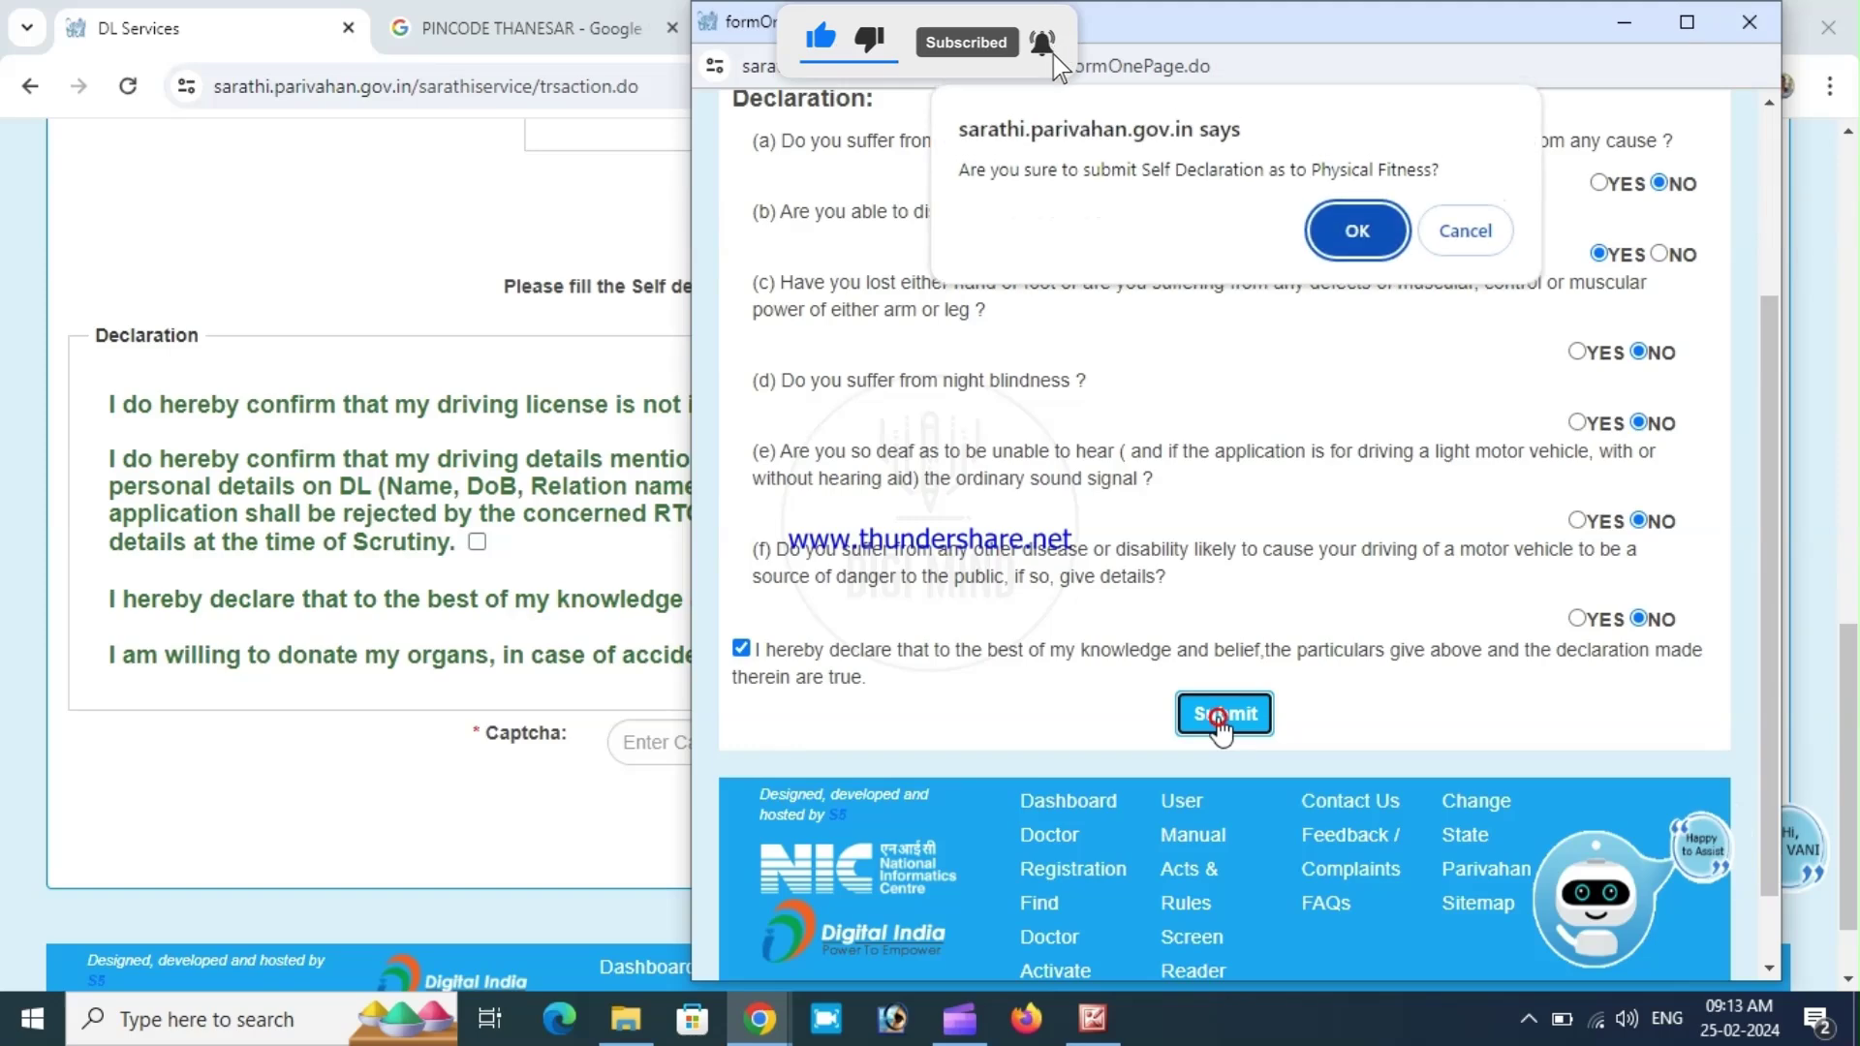
pyautogui.click(1362, 235)
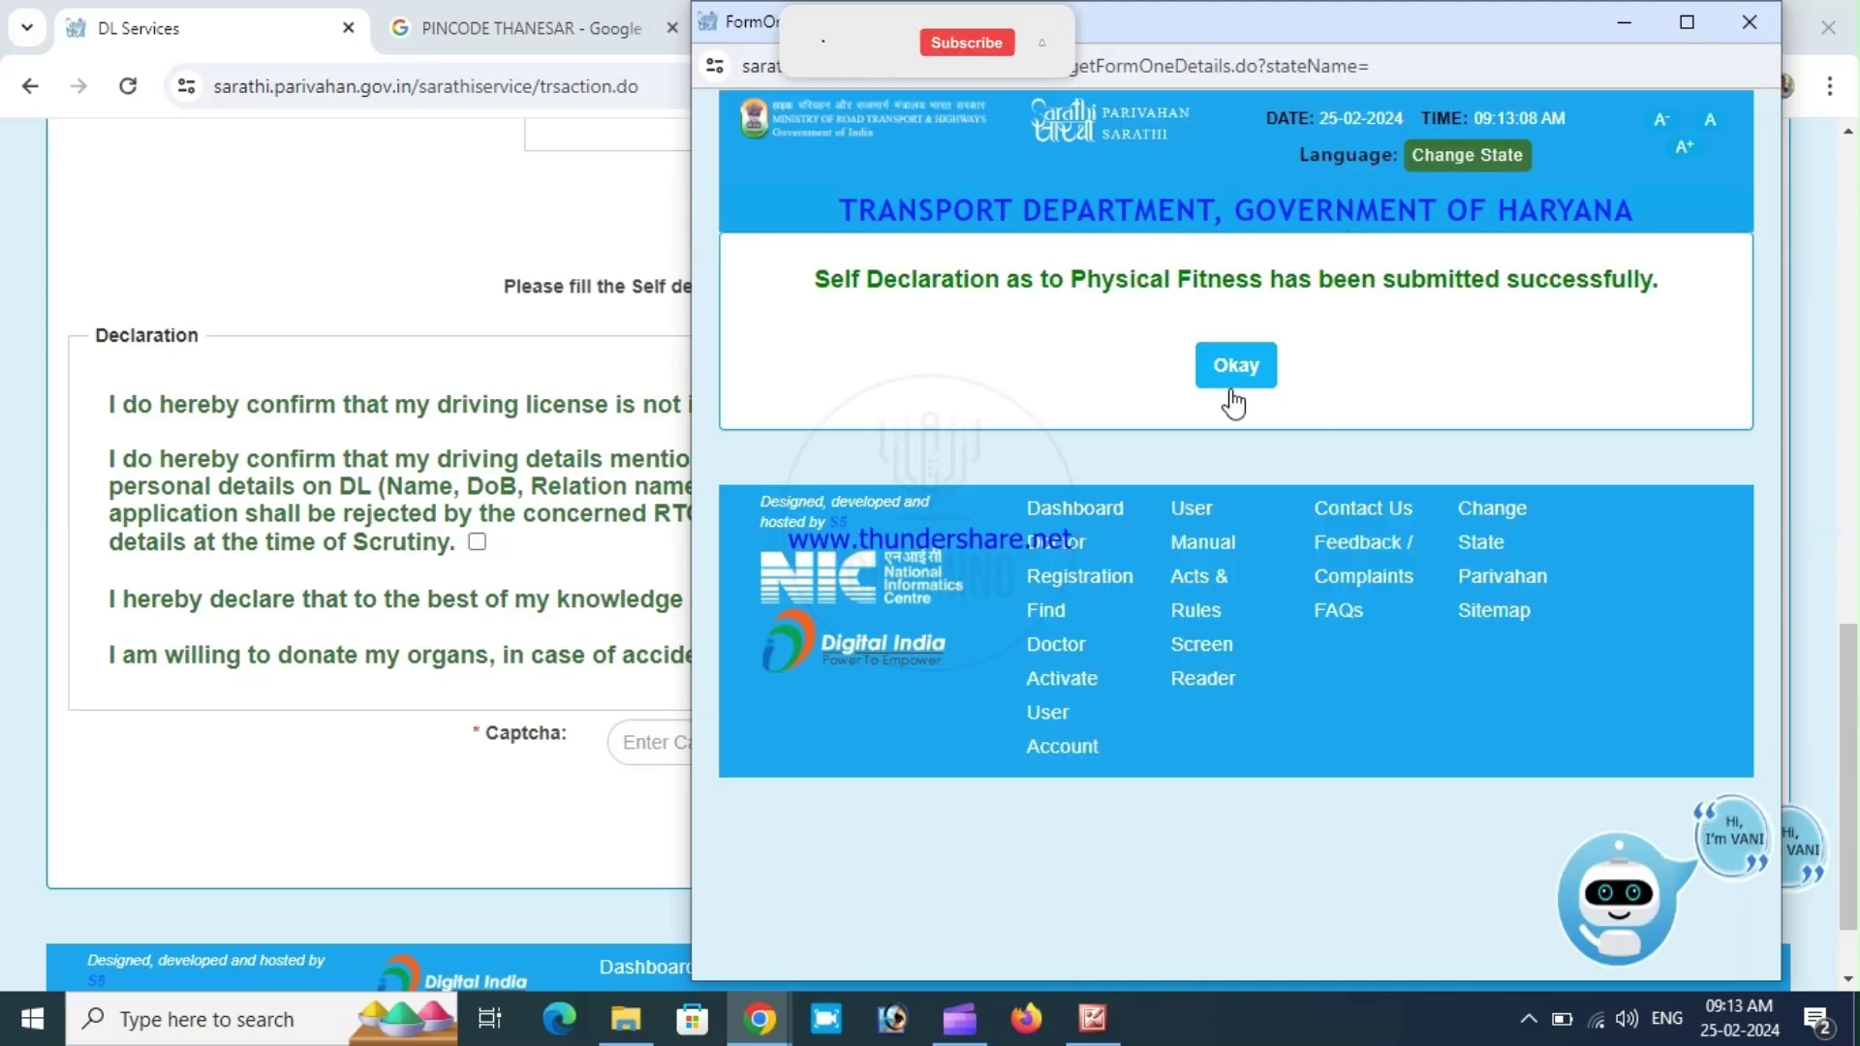
pyautogui.click(1230, 387)
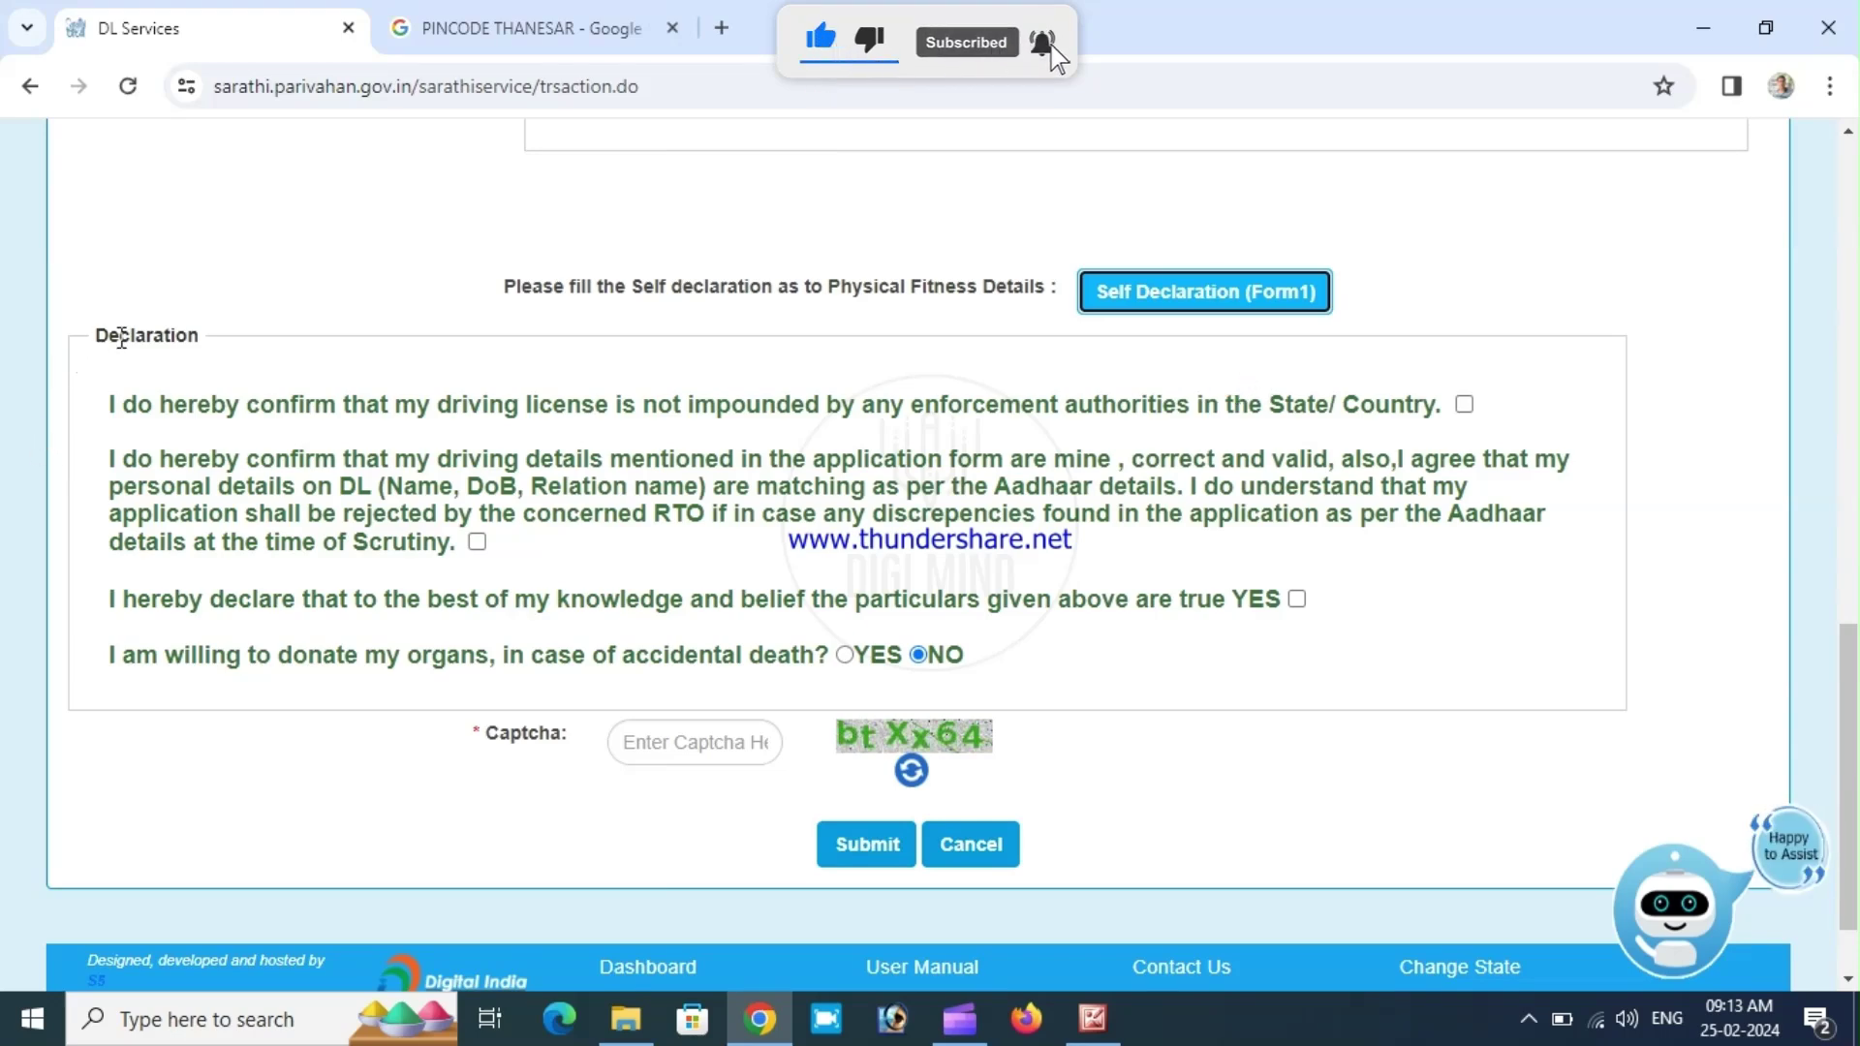
# Tick the licence-not-impounded and details-correct declarations, enter the captcha, submit, and decline organ donation.
pyautogui.click(1465, 406)
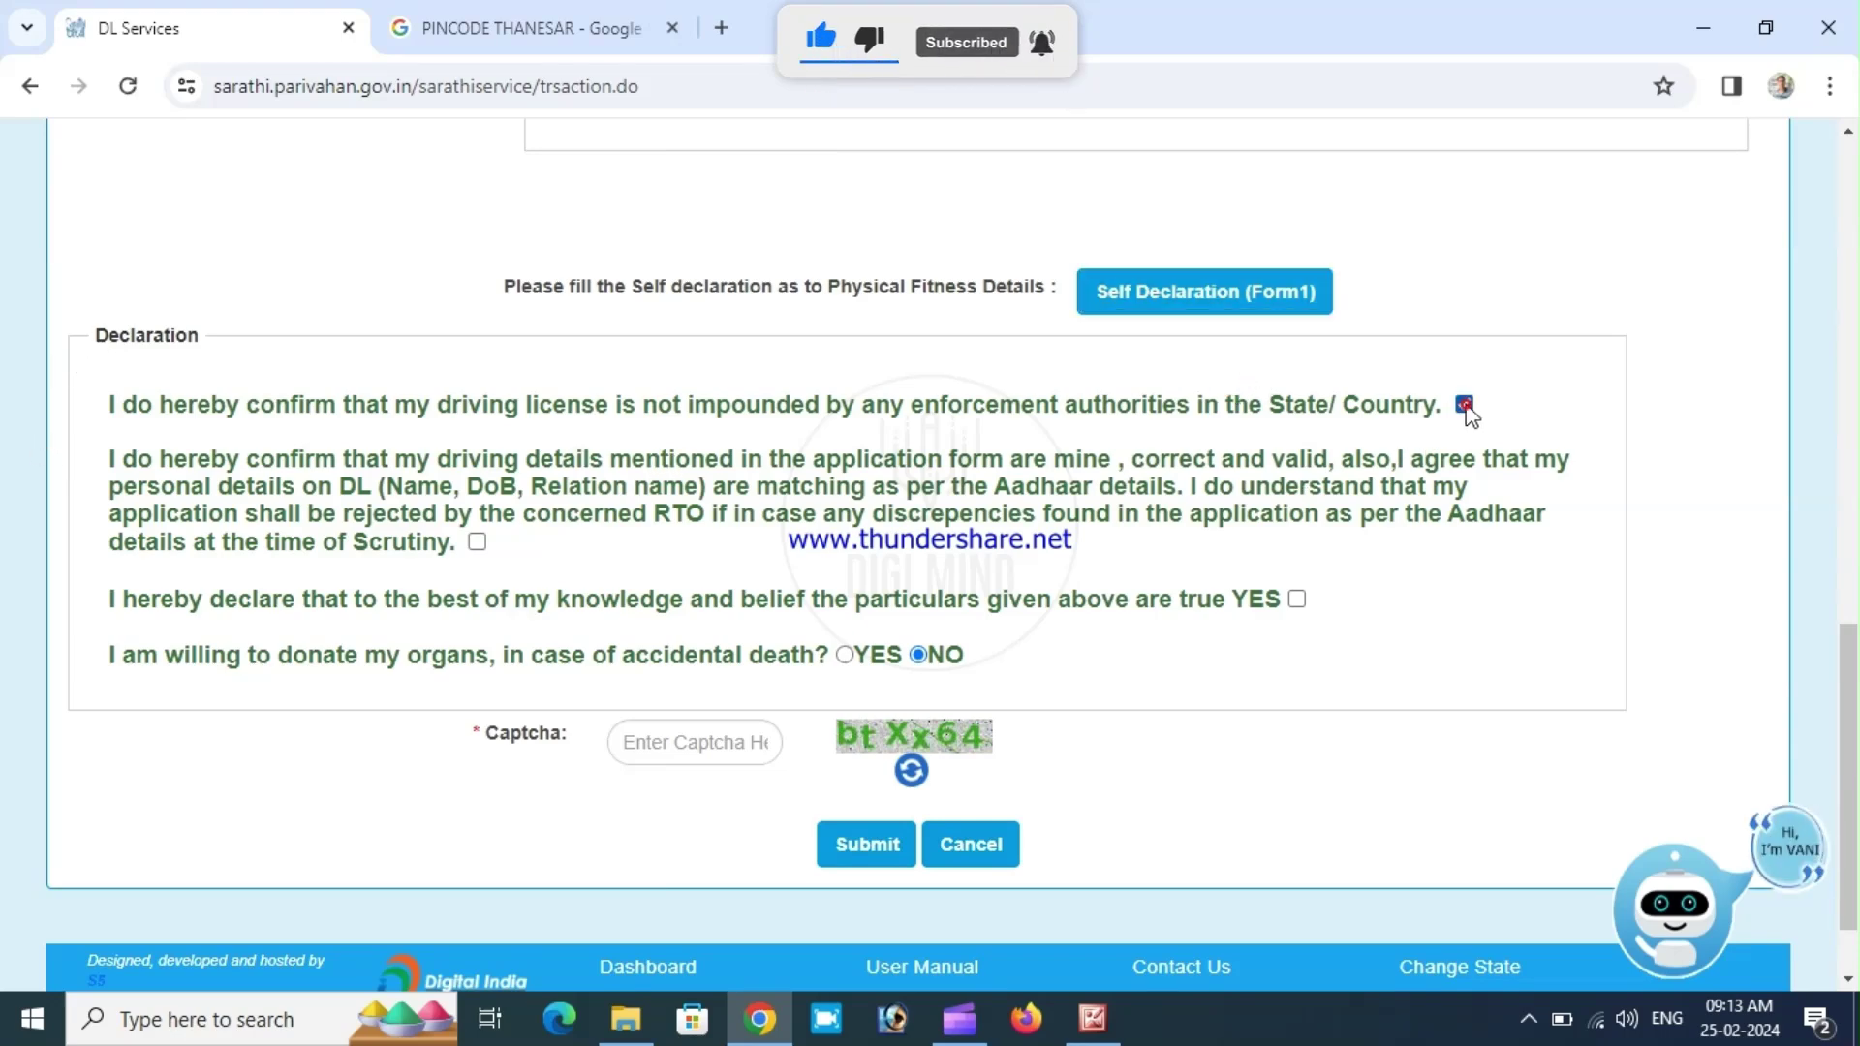
pyautogui.click(478, 543)
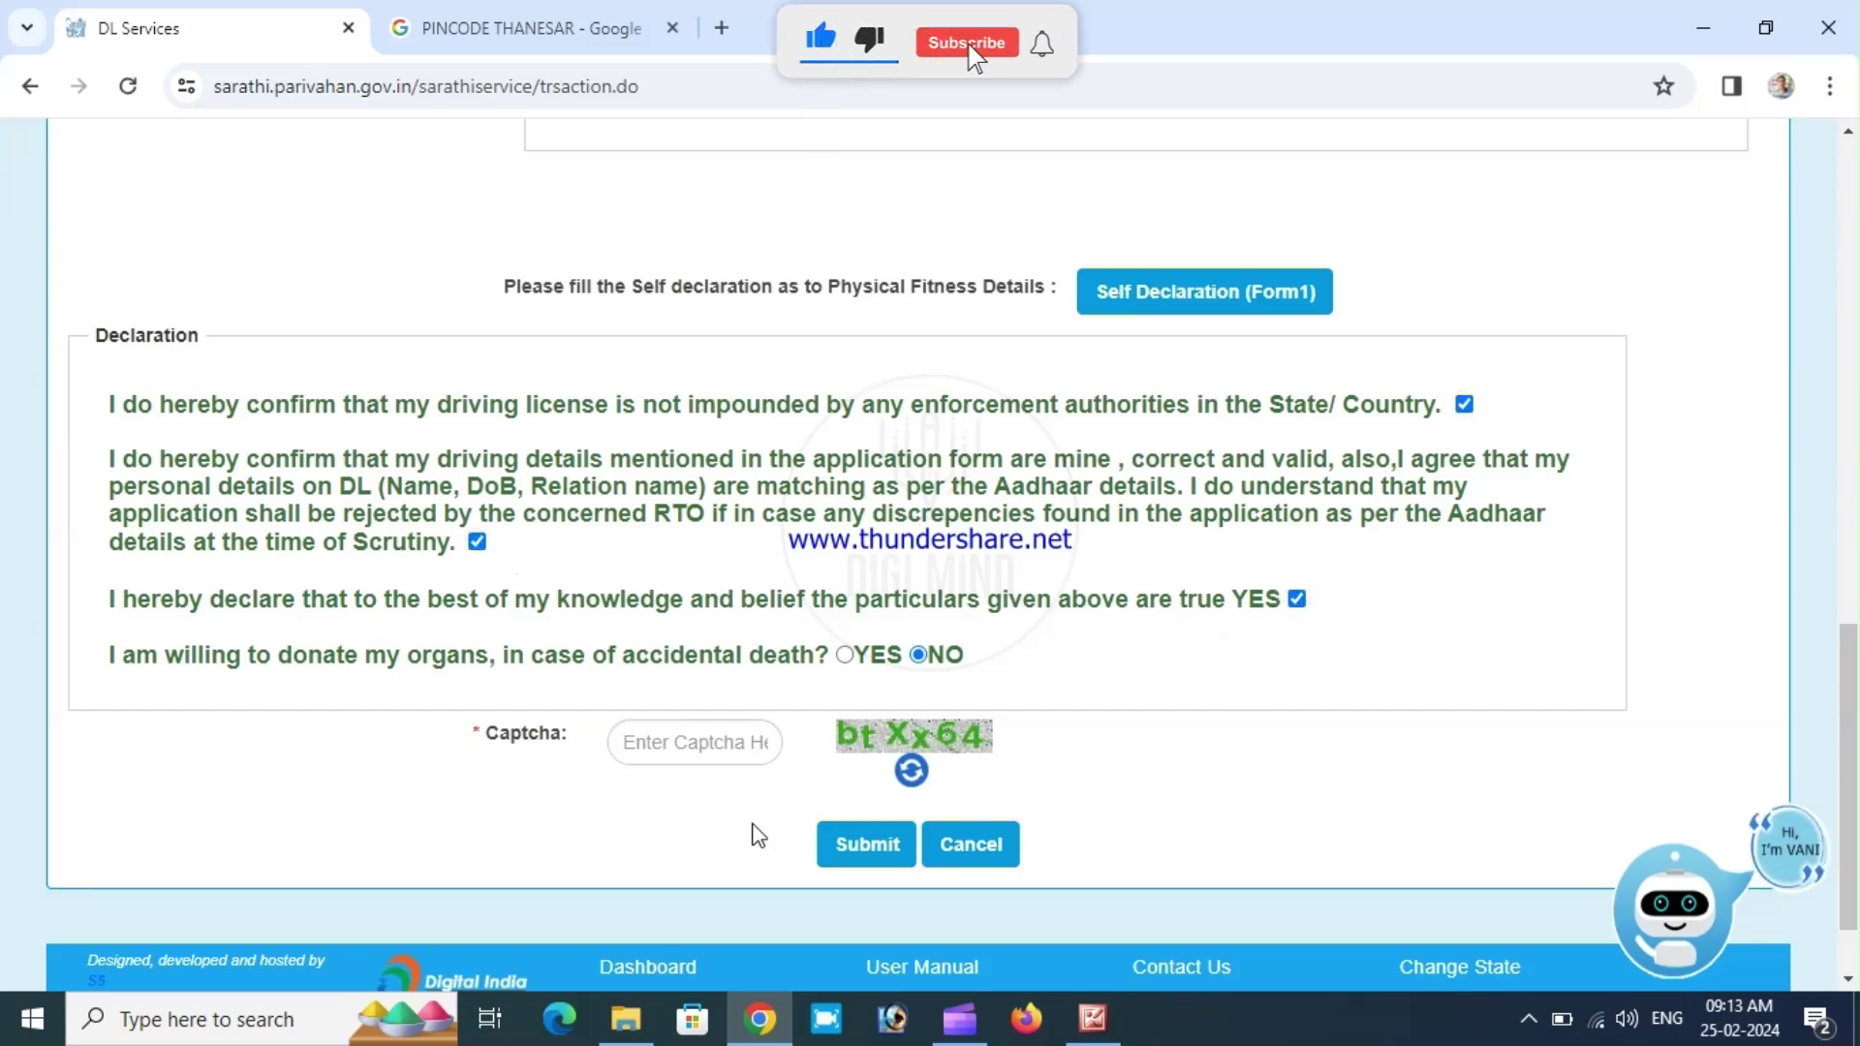
pyautogui.click(683, 742)
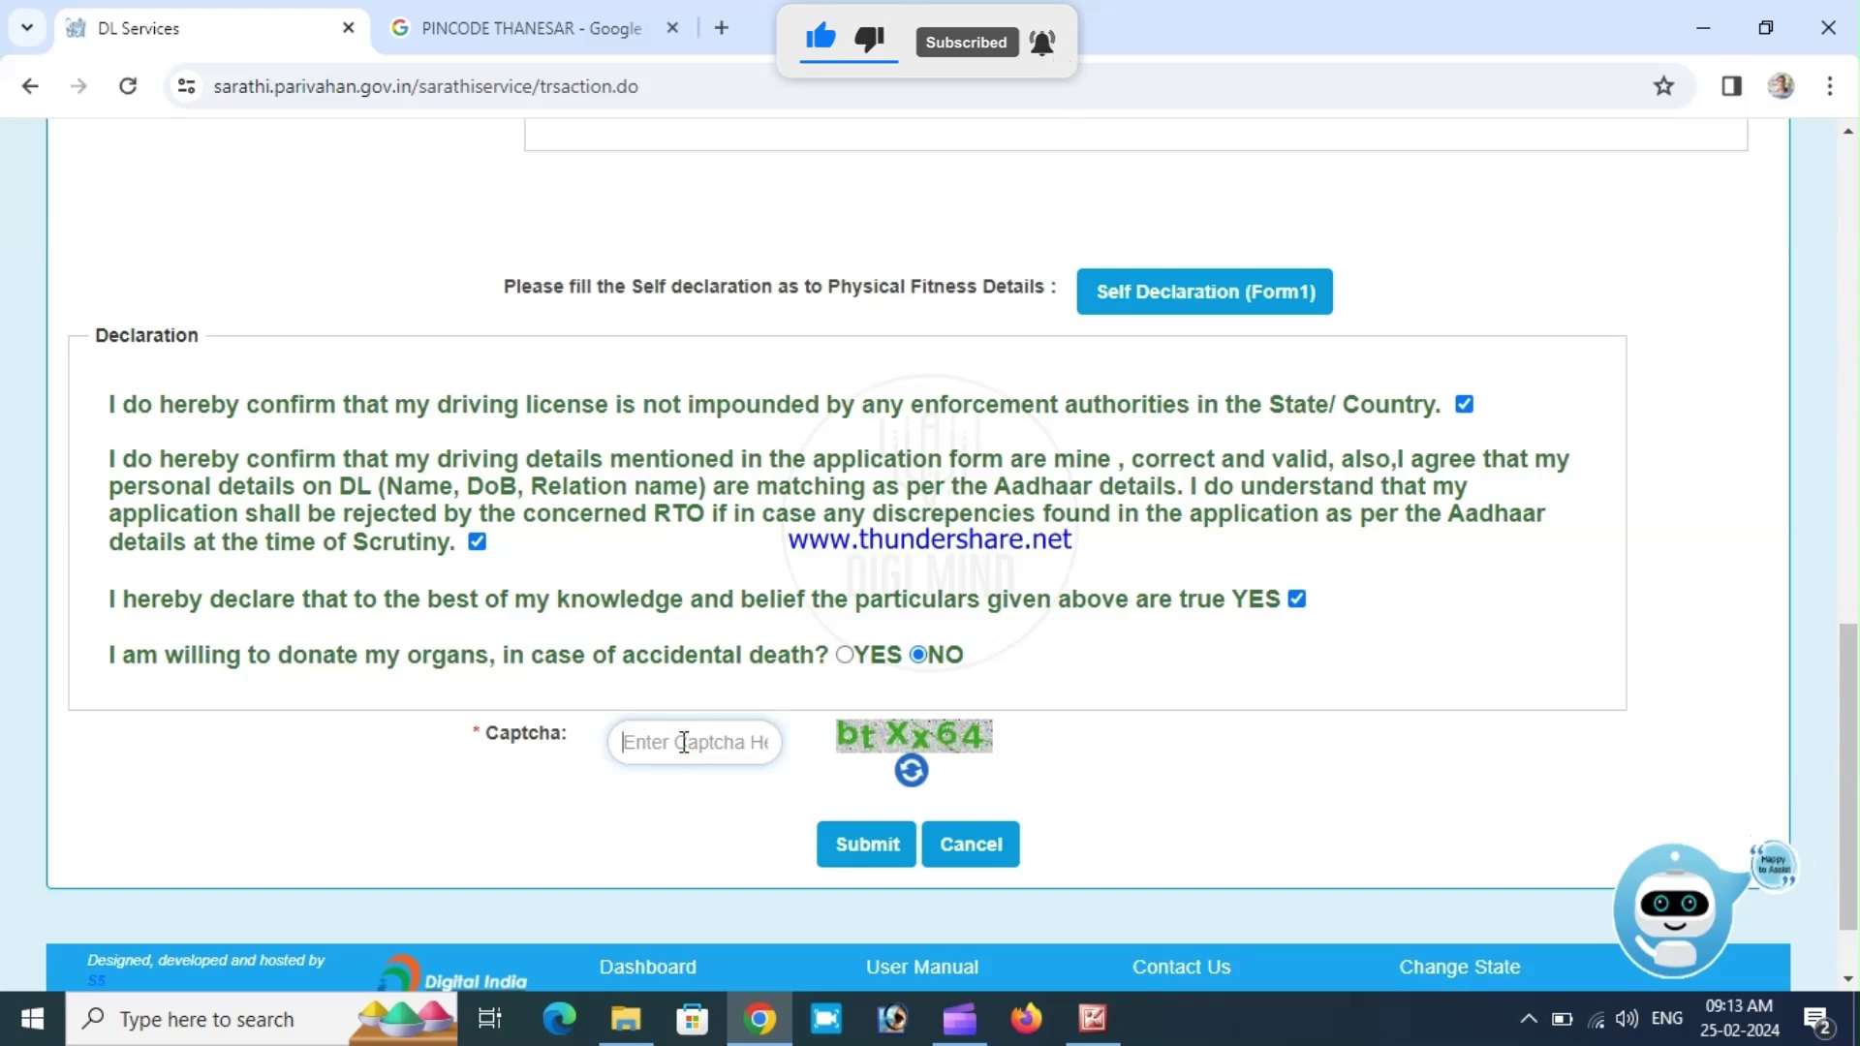
pyautogui.write('BT')
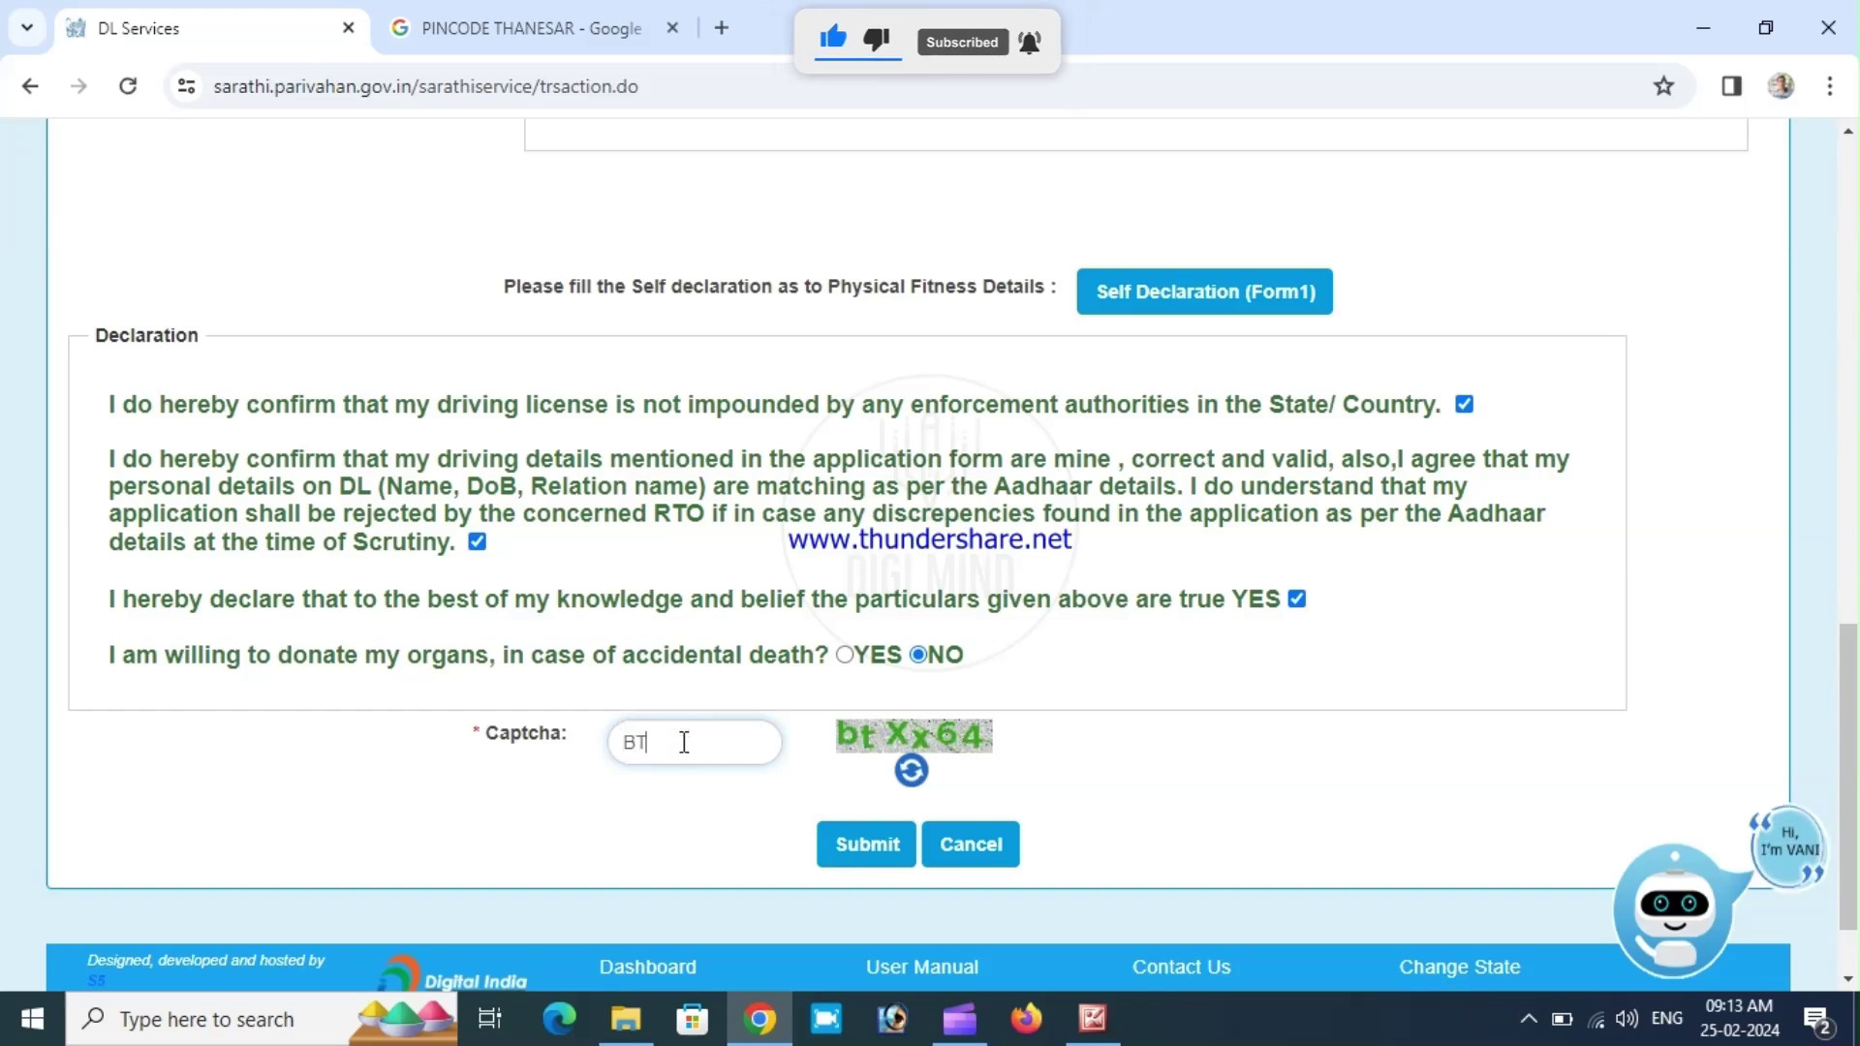
pyautogui.press('BackSpace')
pyautogui.press('BackSpace')
pyautogui.write('btXx64')
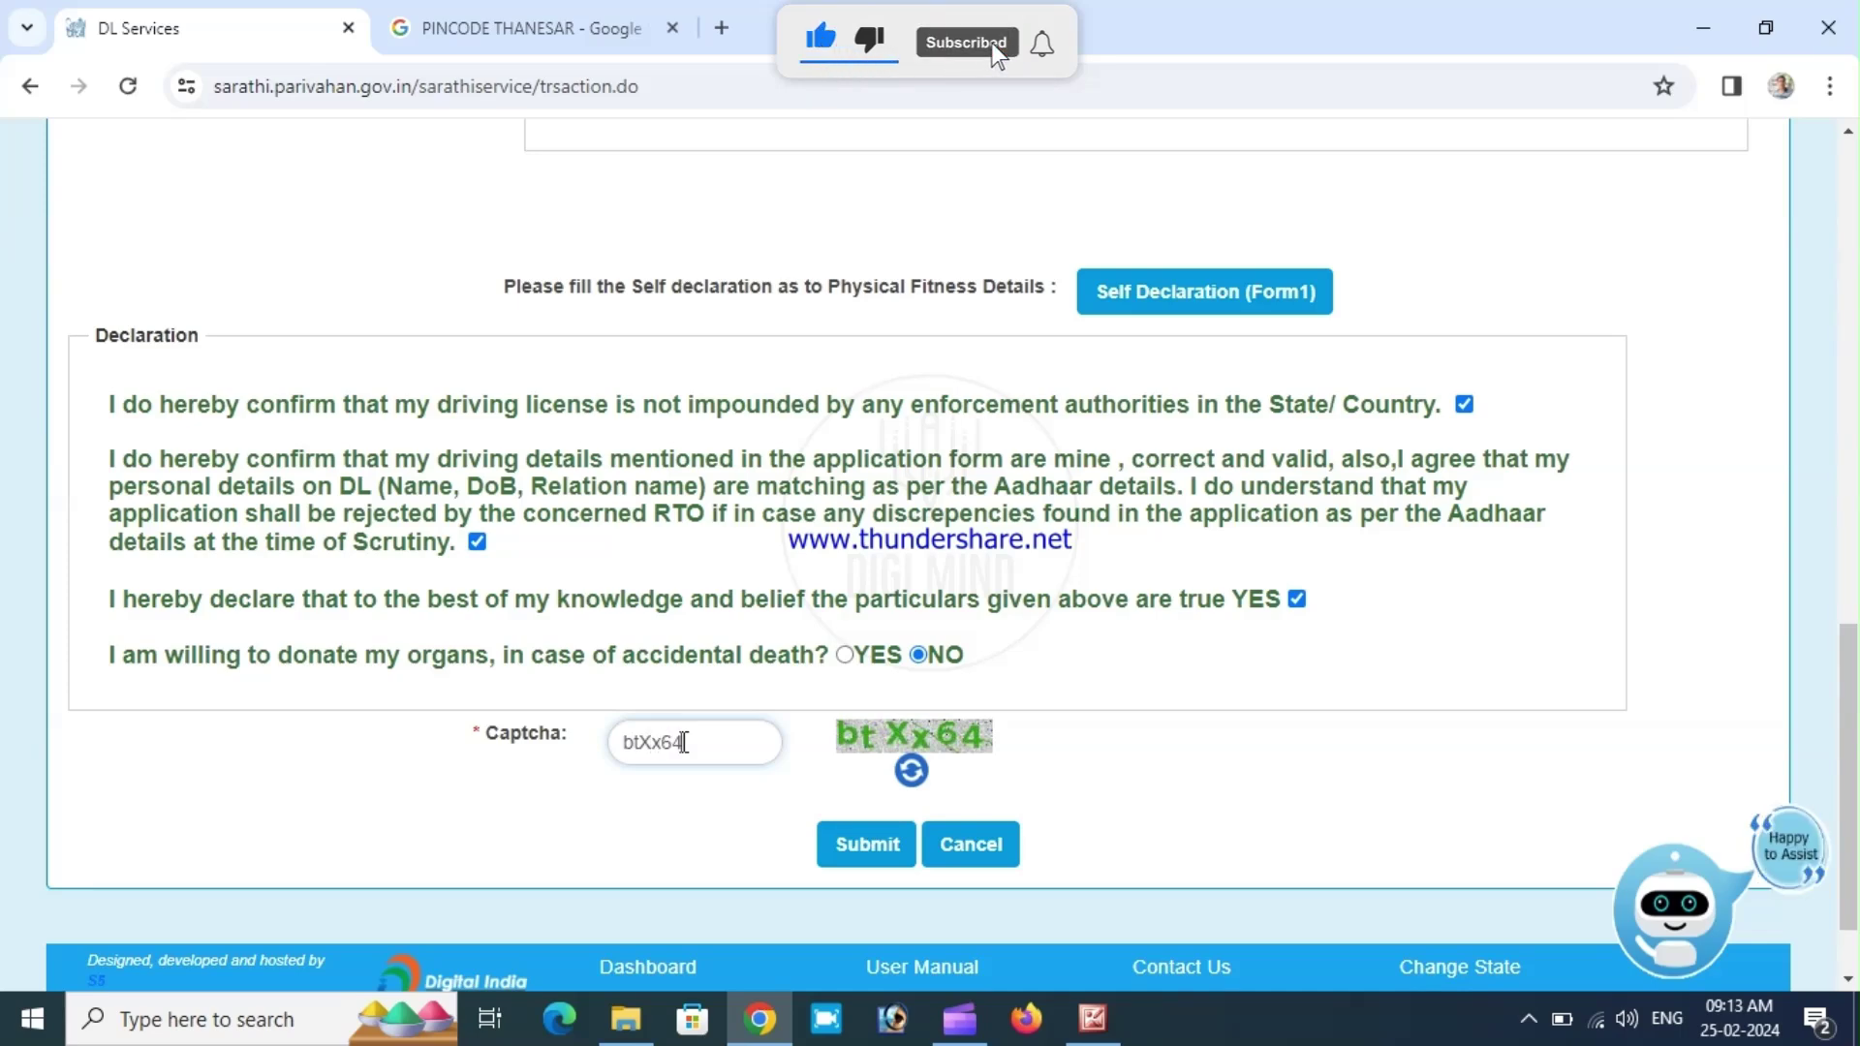
pyautogui.click(855, 844)
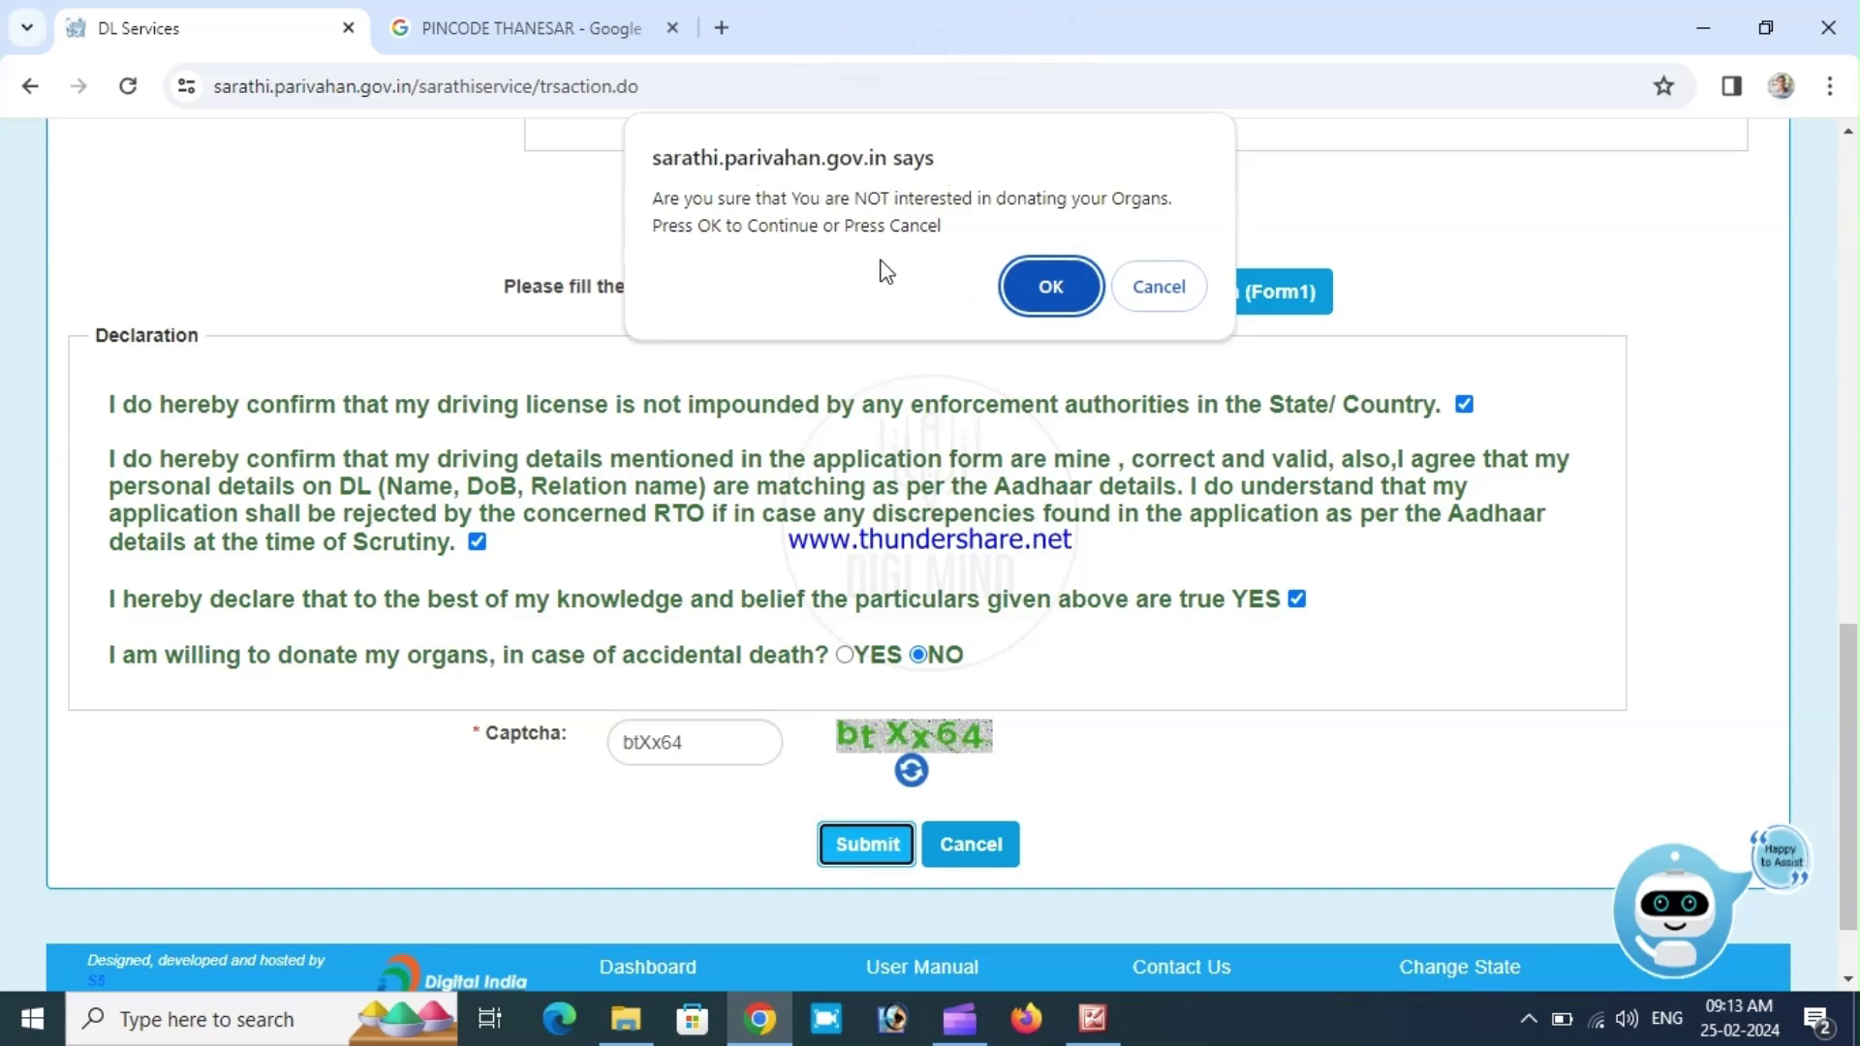
pyautogui.click(1085, 308)
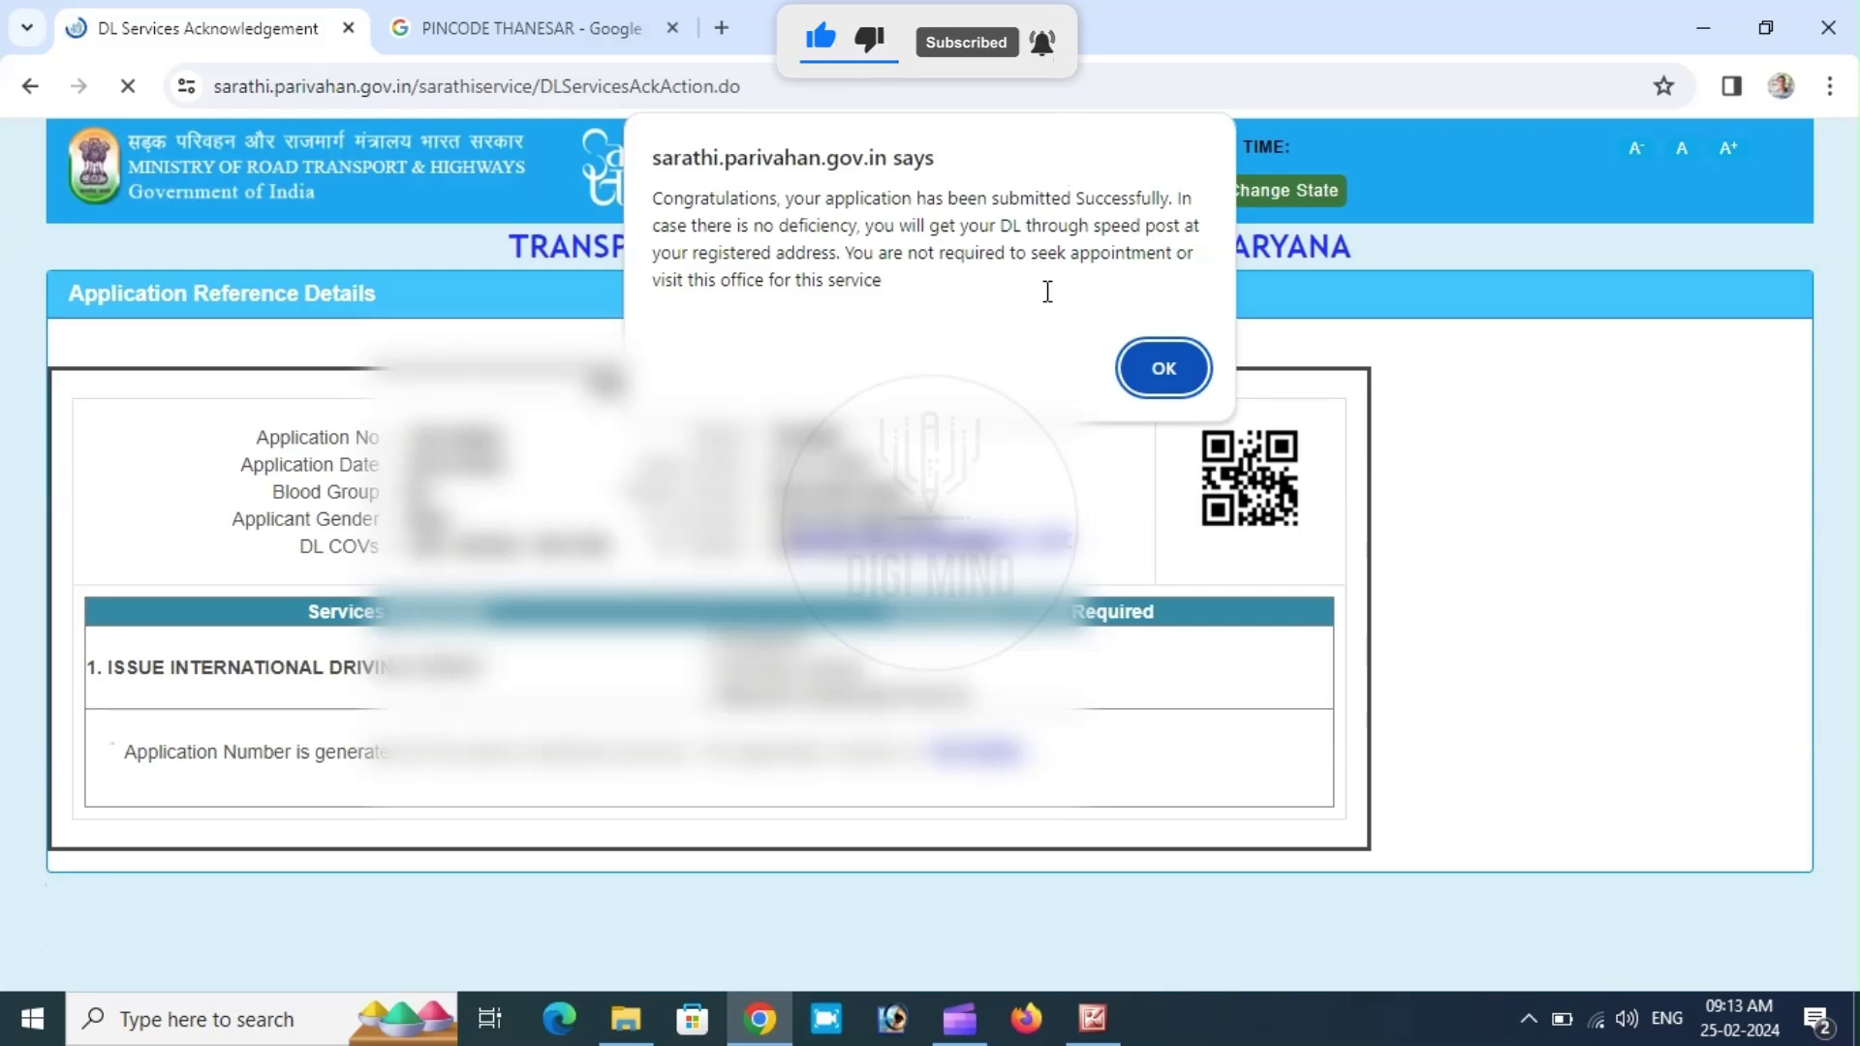
# Dismiss the application-submitted alert and continue to the status page.
pyautogui.click(1163, 369)
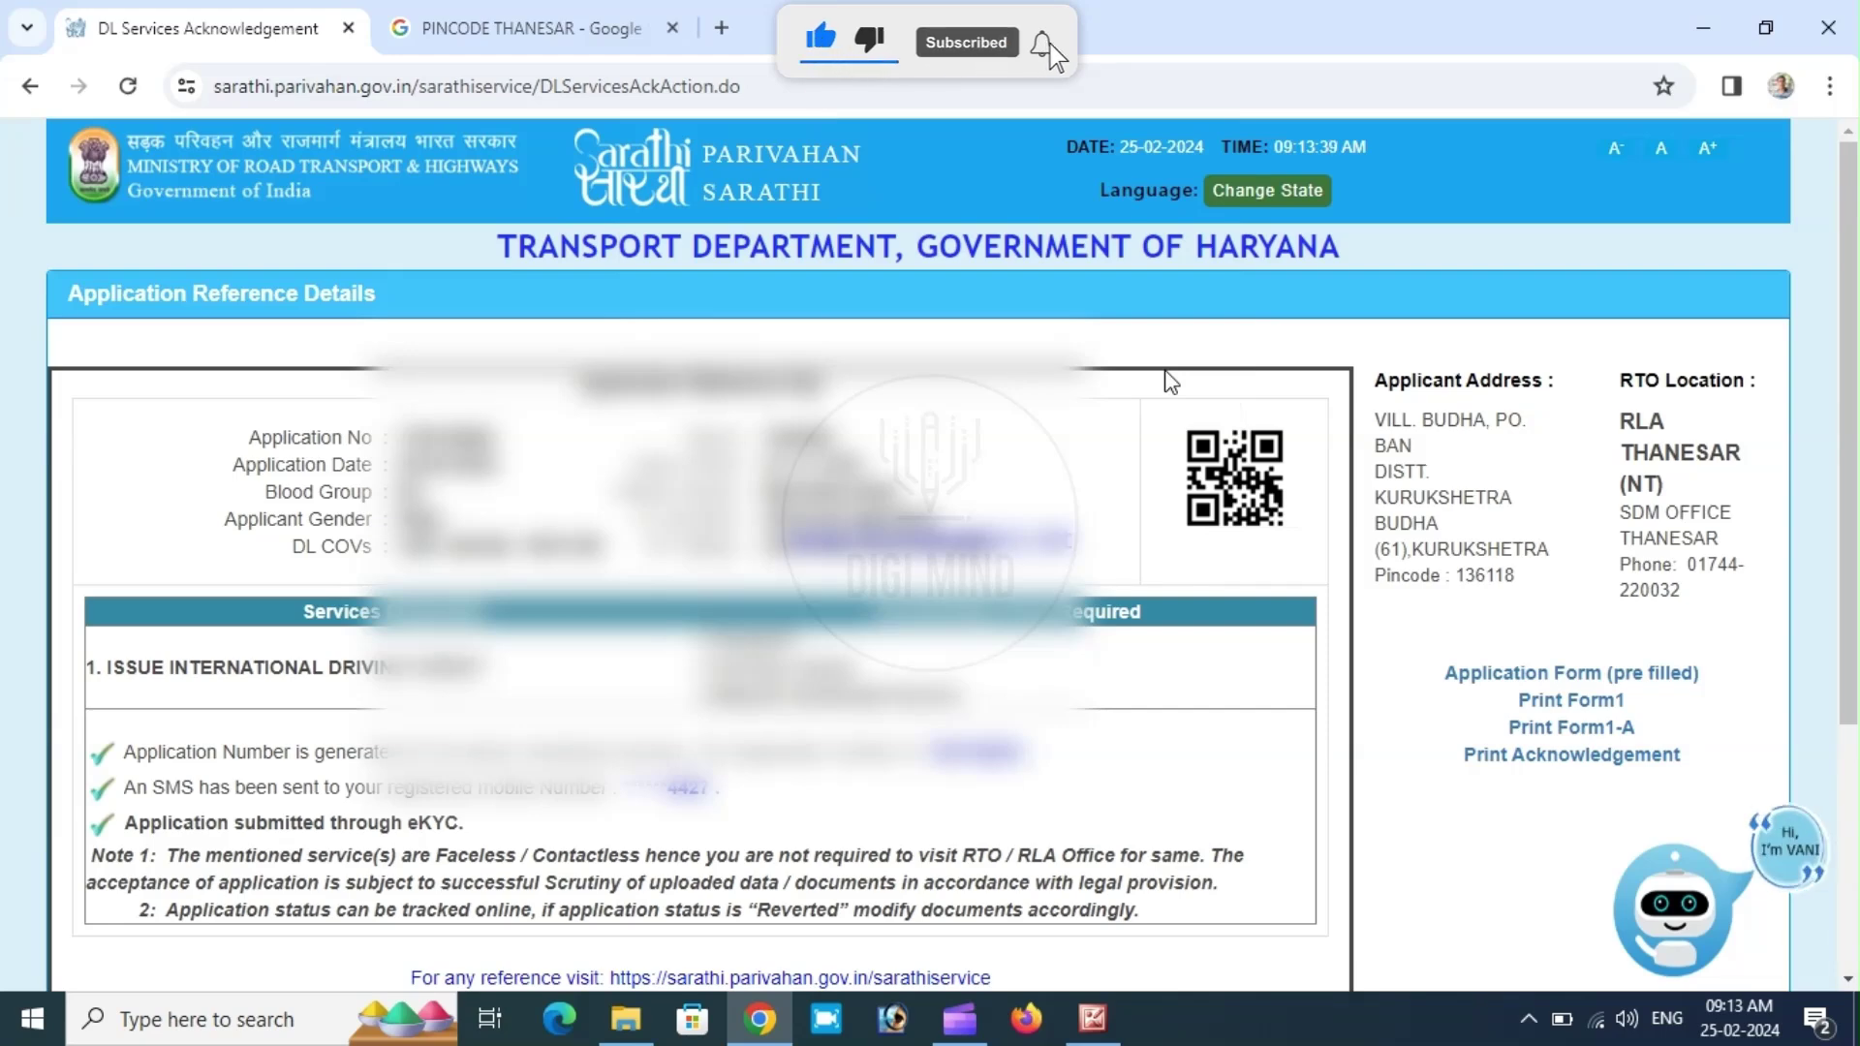
pyautogui.scroll(-2, 1124, 388)
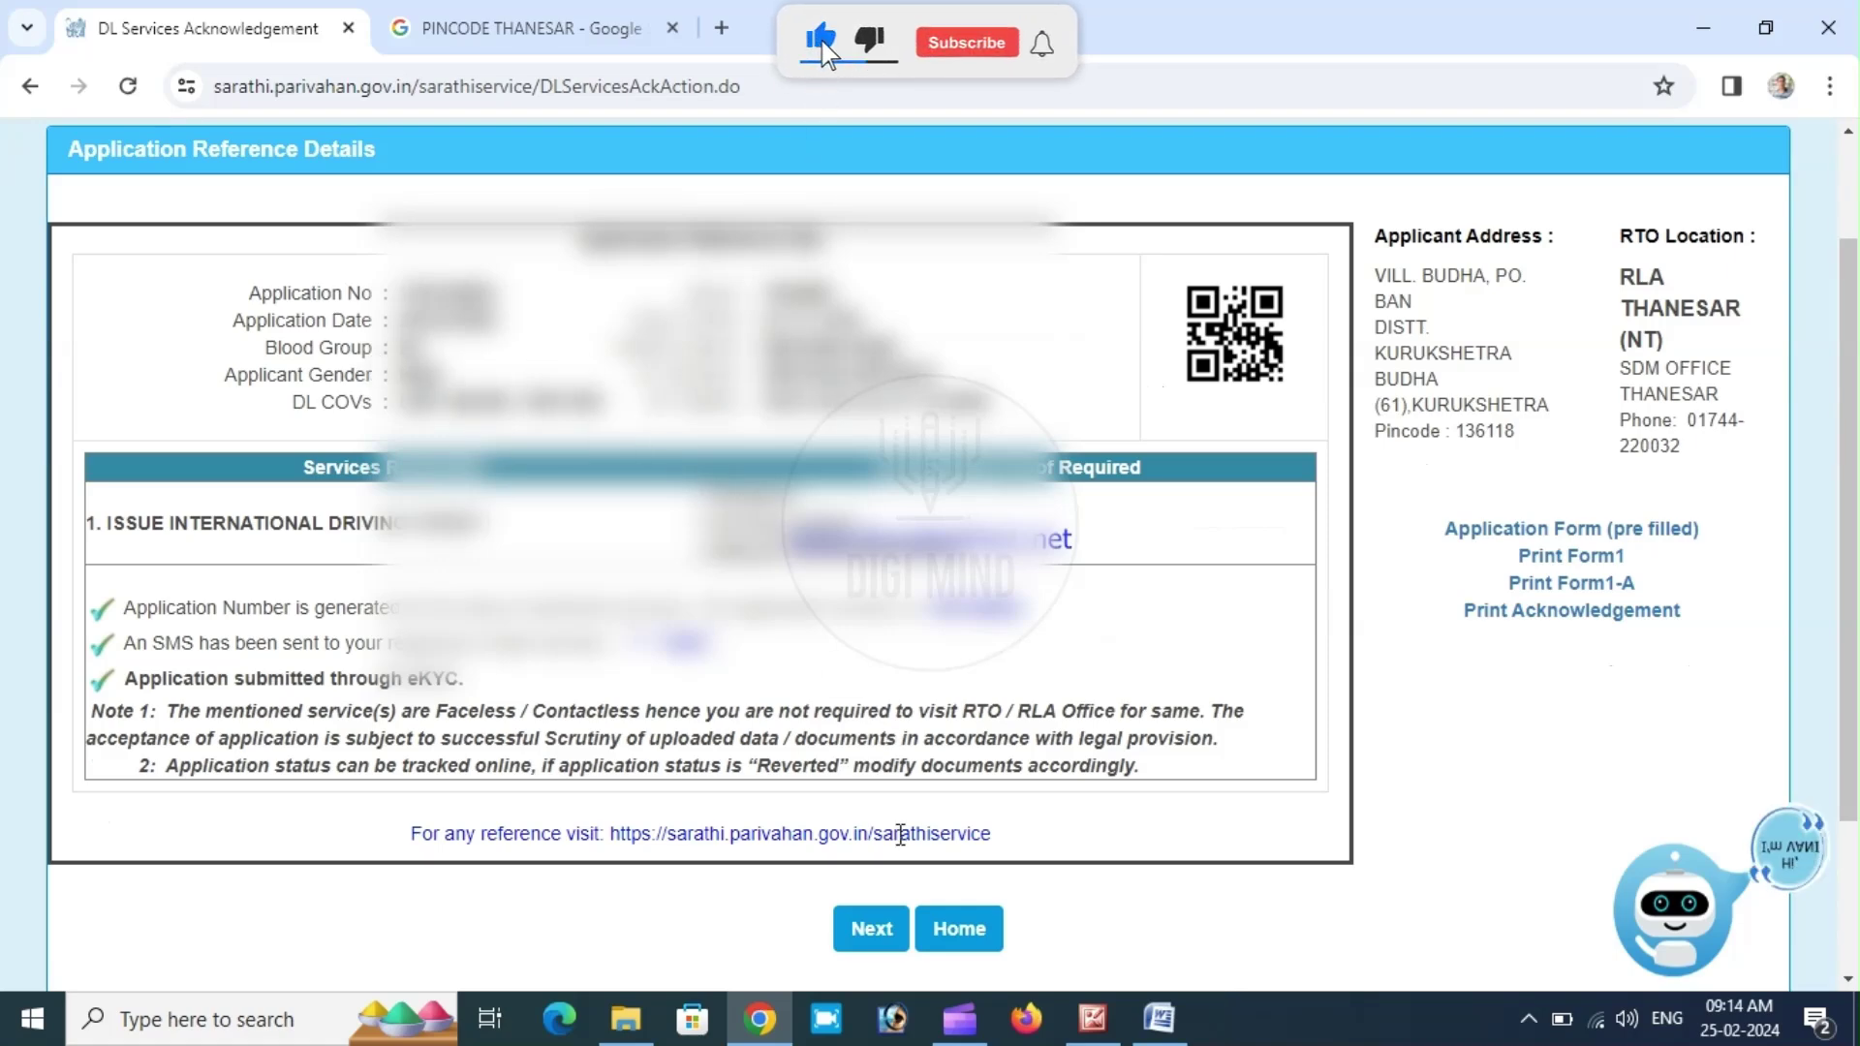
pyautogui.click(868, 932)
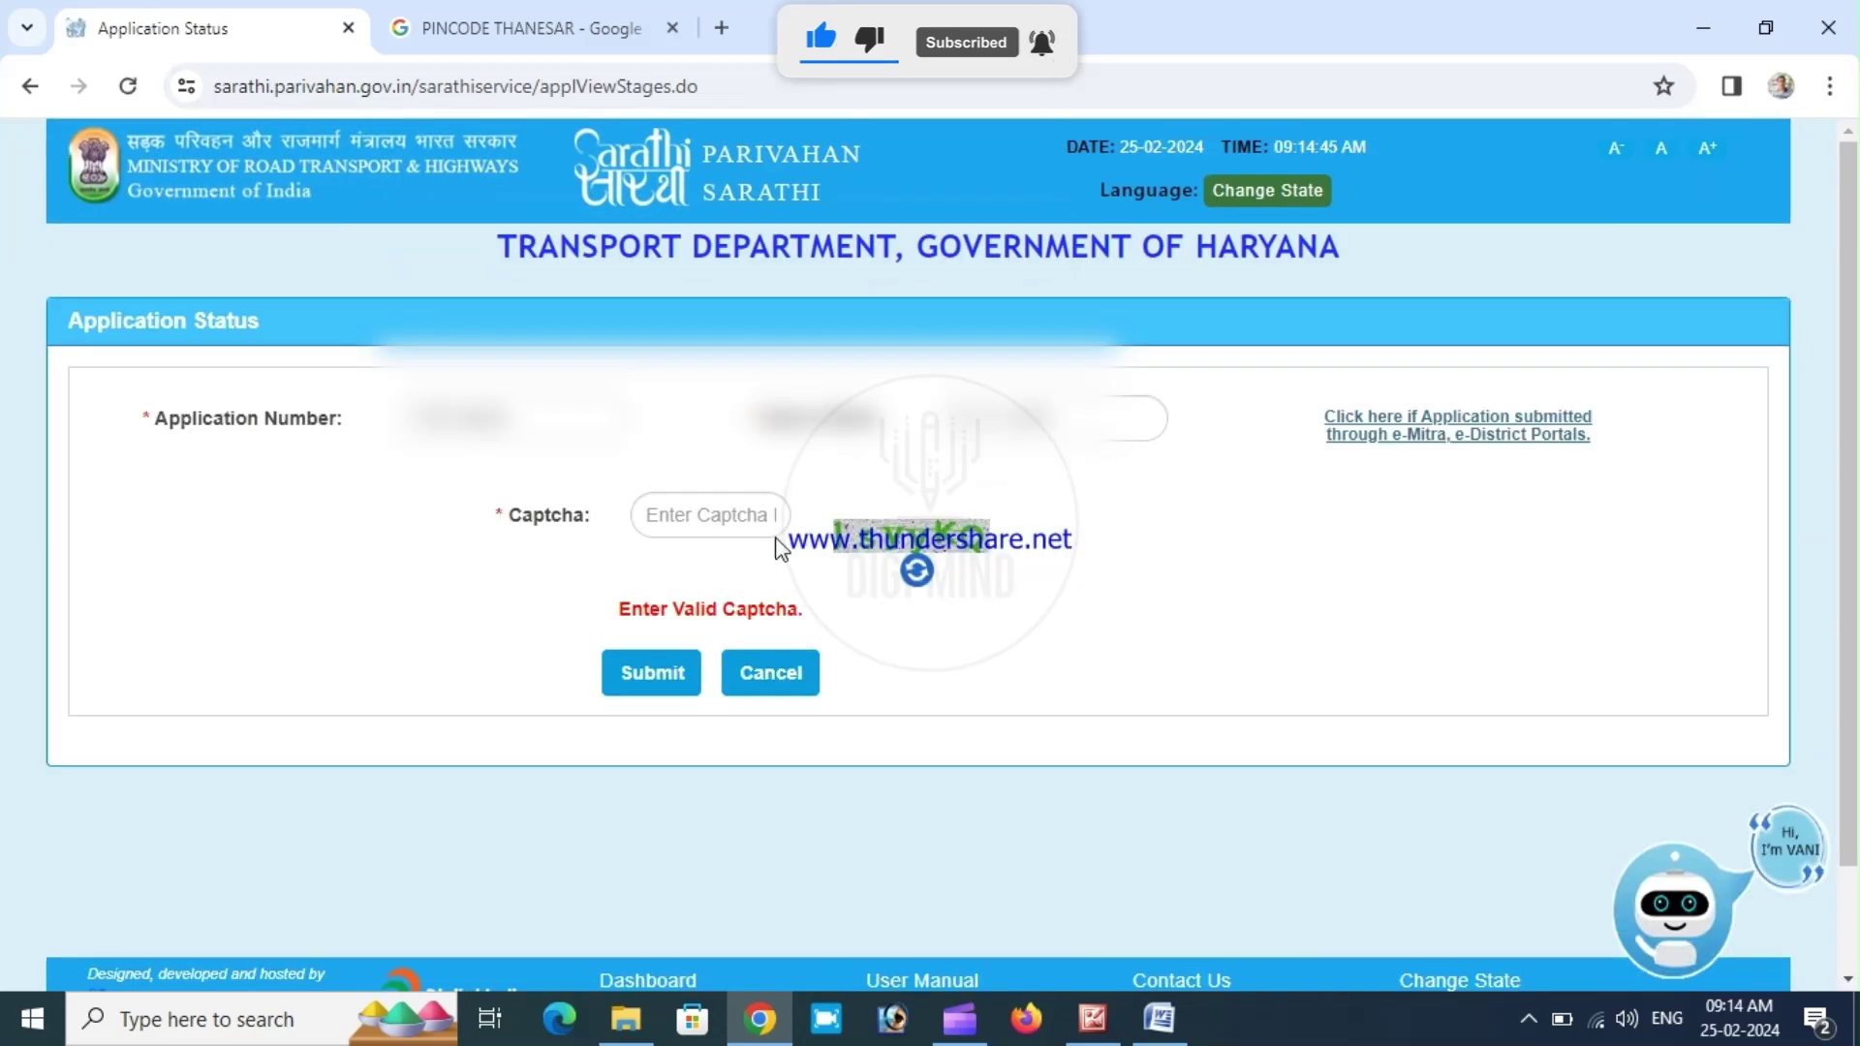
# Enter the status-page captcha, view the stages, and proceed to Upload Documents.
pyautogui.click(698, 522)
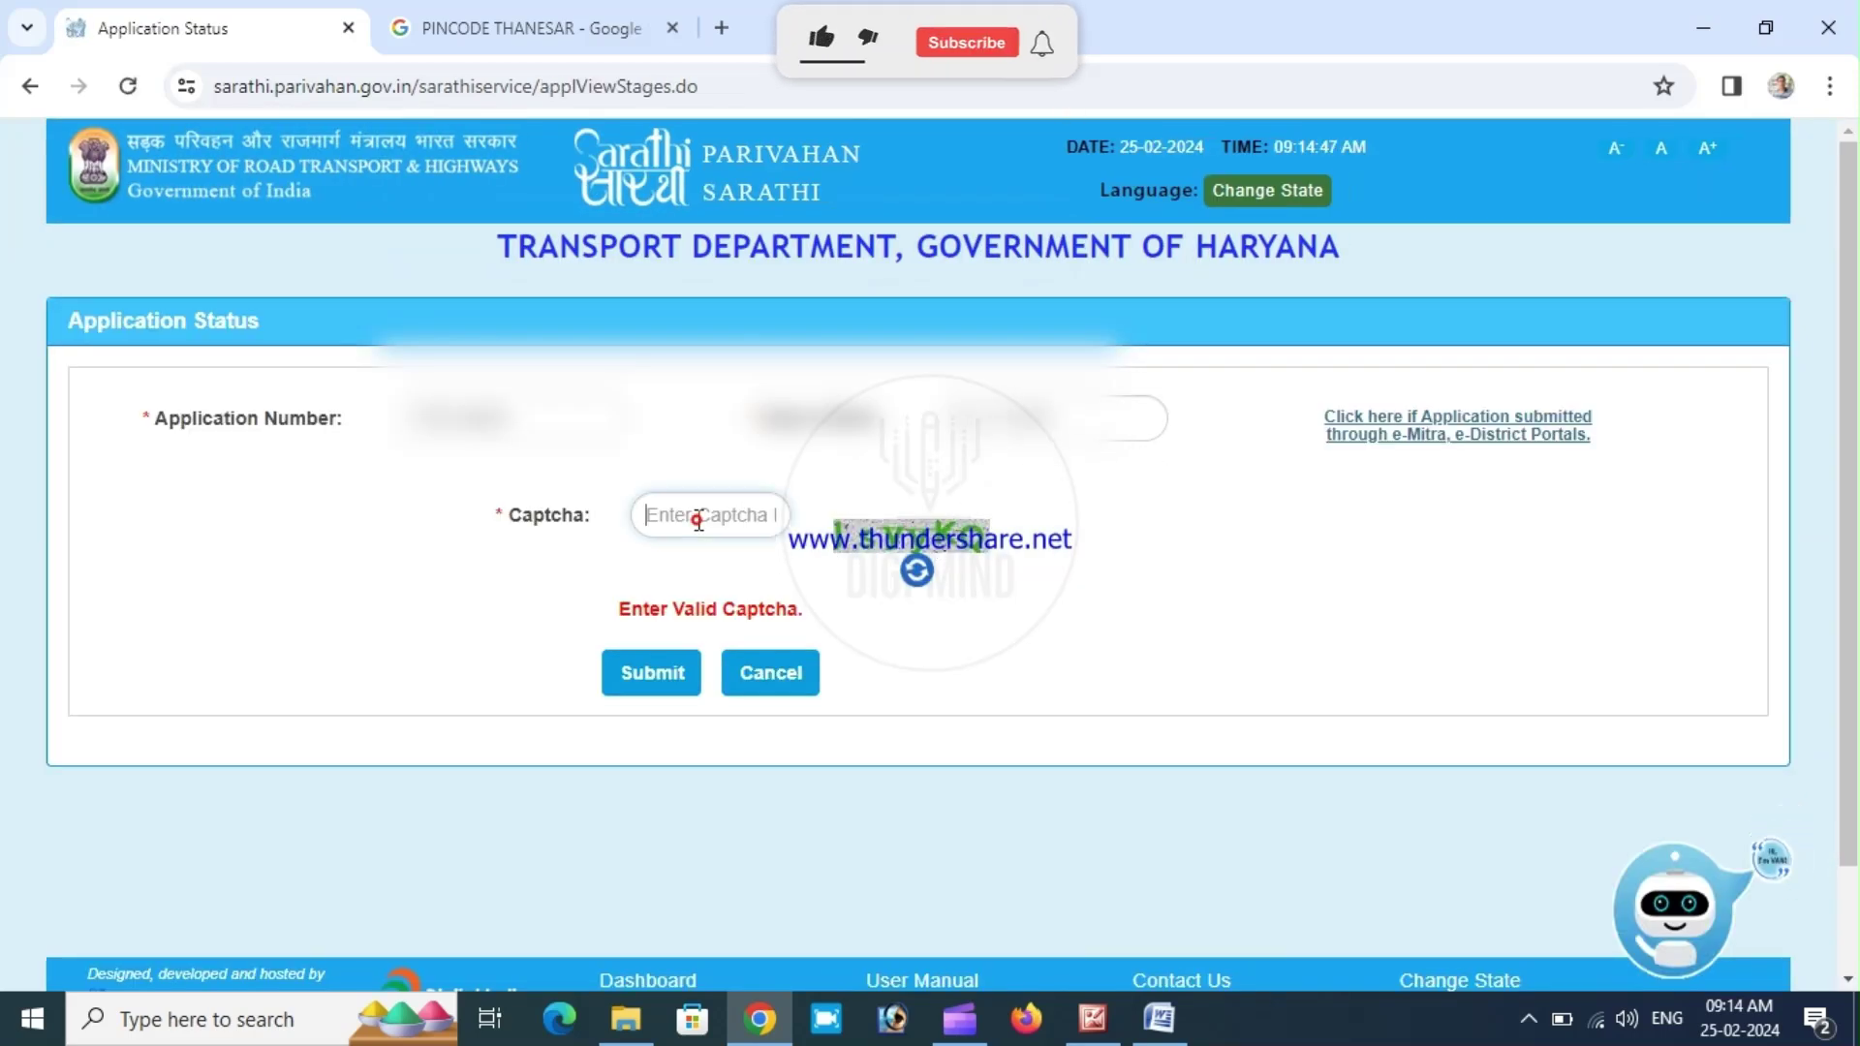
pyautogui.write('jh')
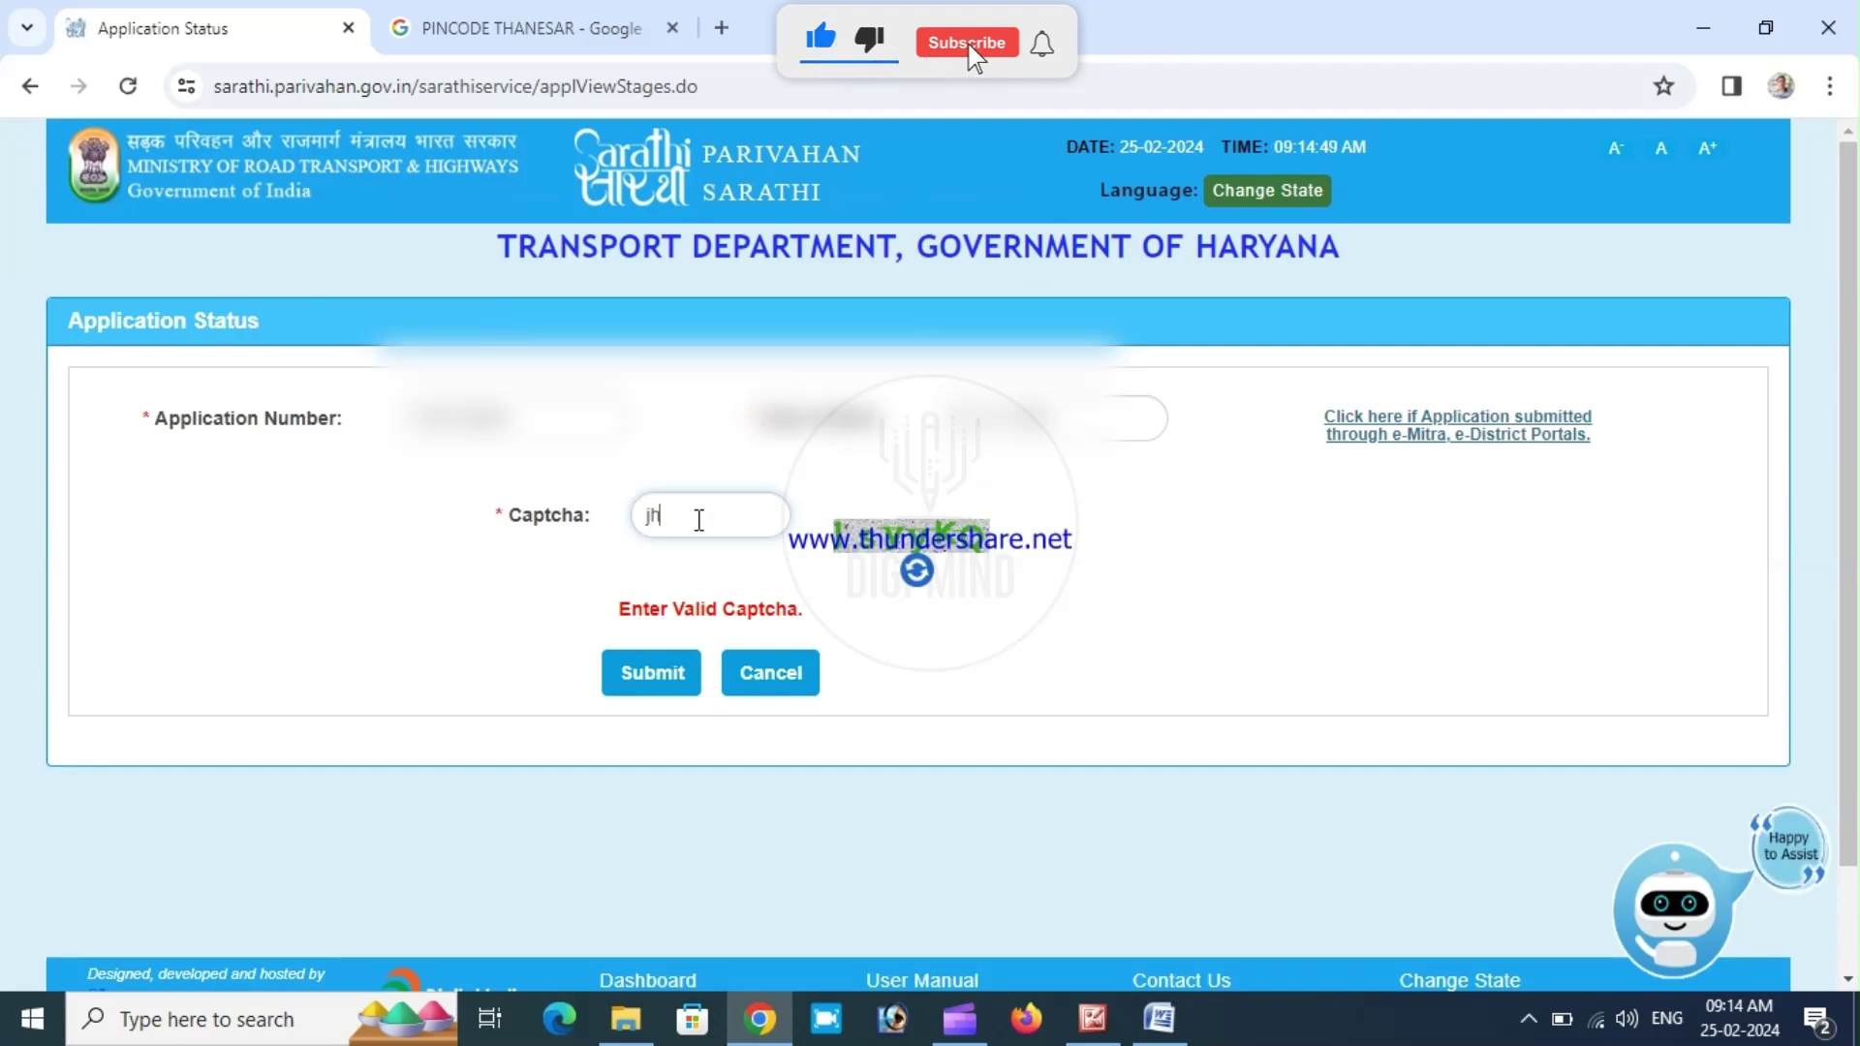
pyautogui.press('BackSpace')
pyautogui.write('J')
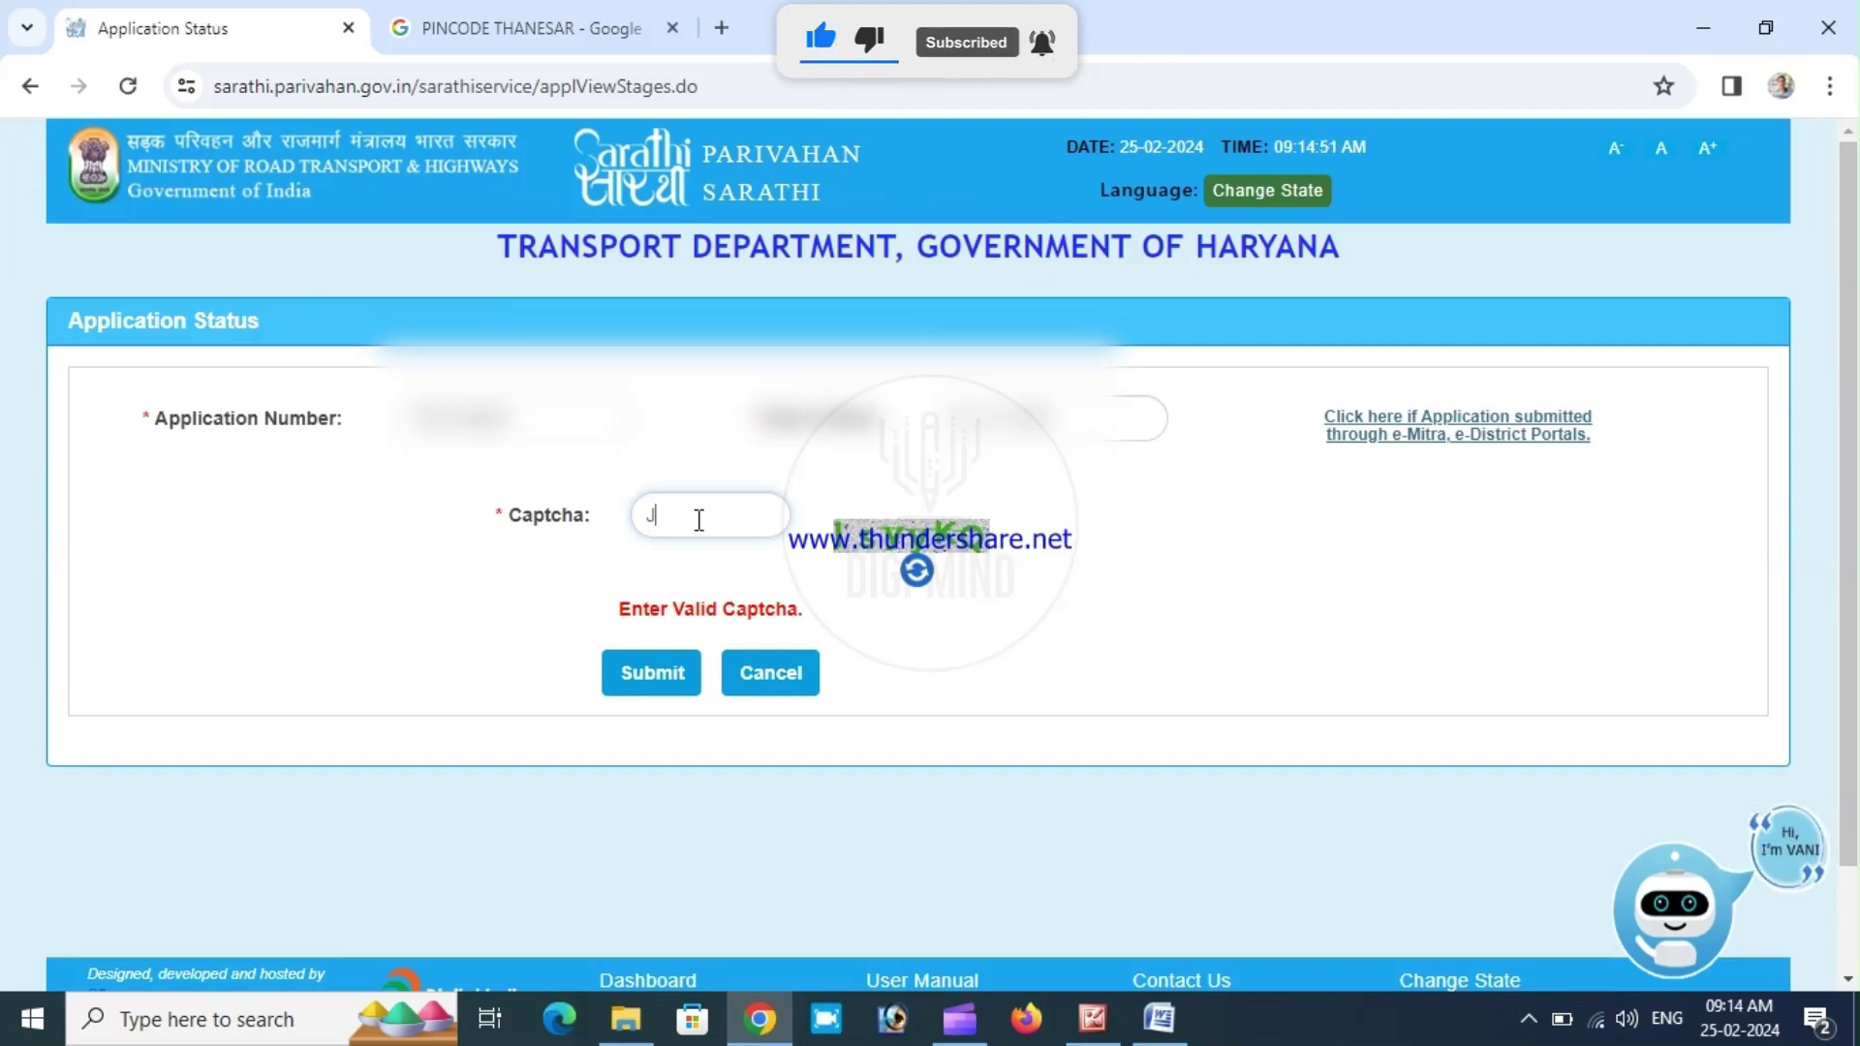
pyautogui.write('syyKQ')
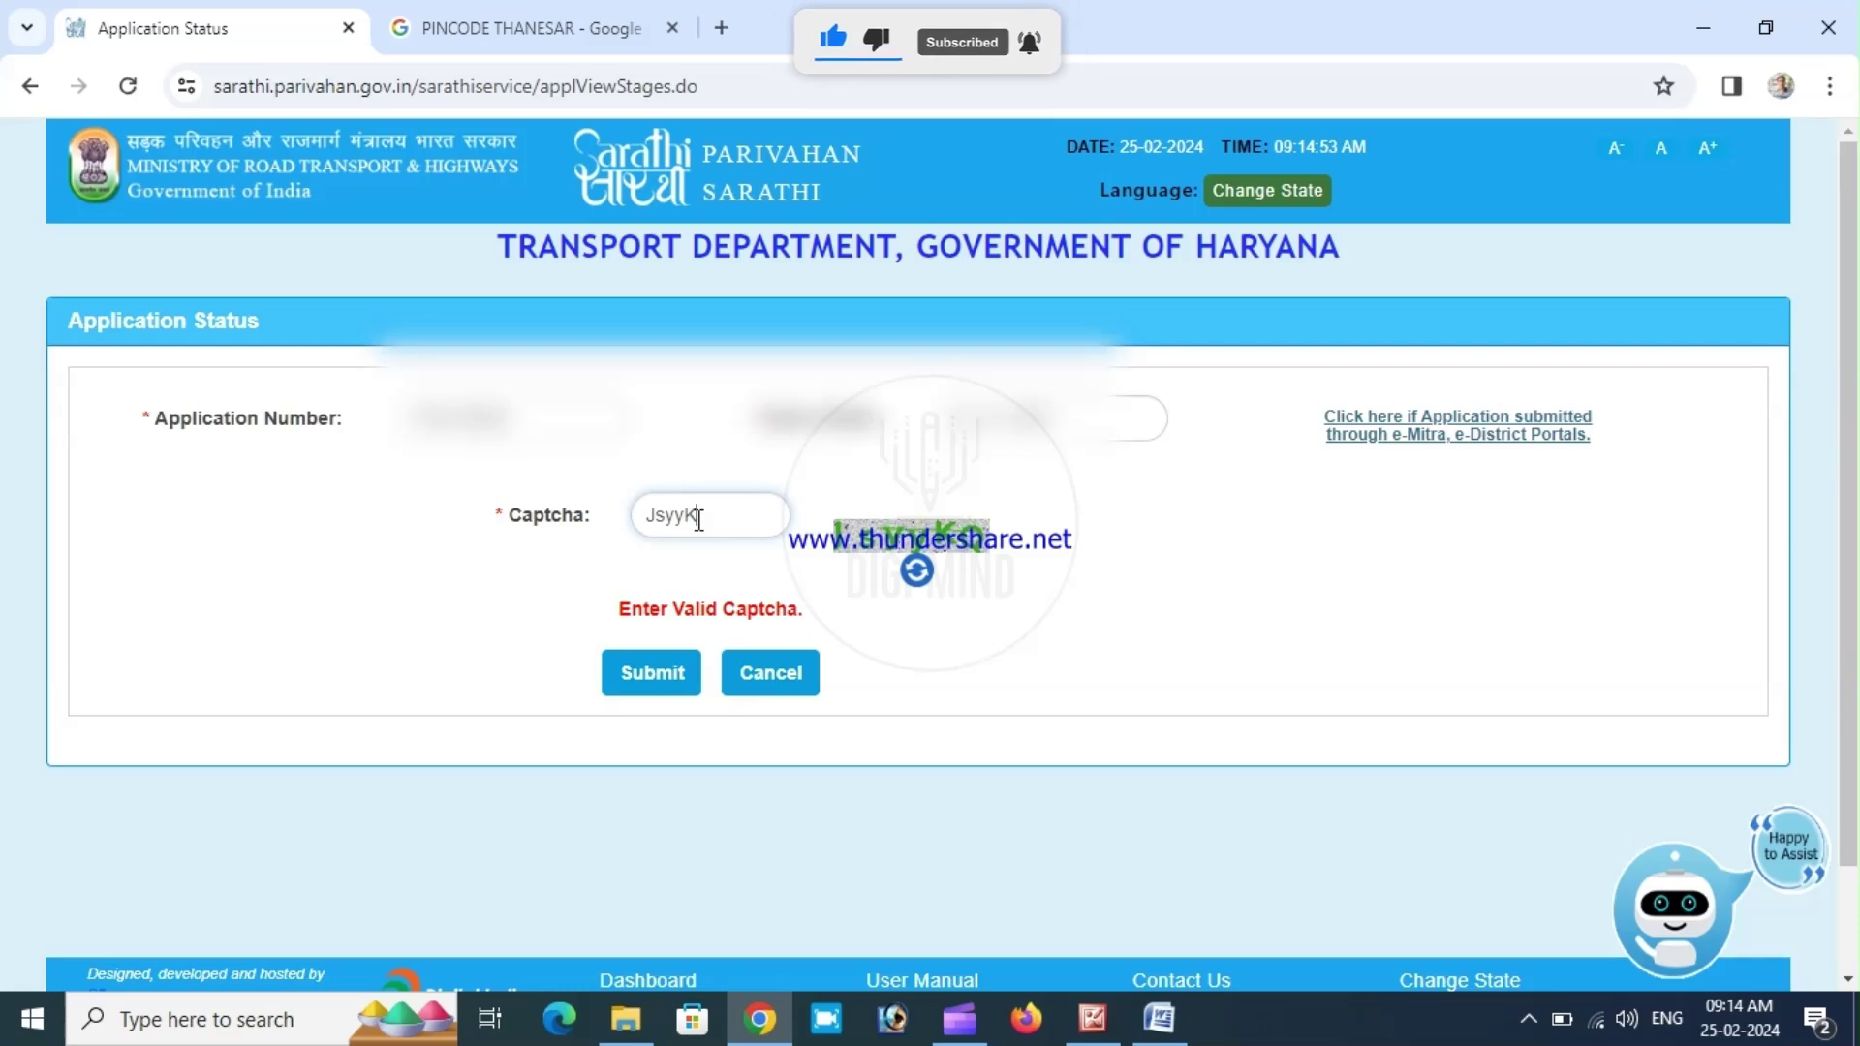
pyautogui.click(624, 690)
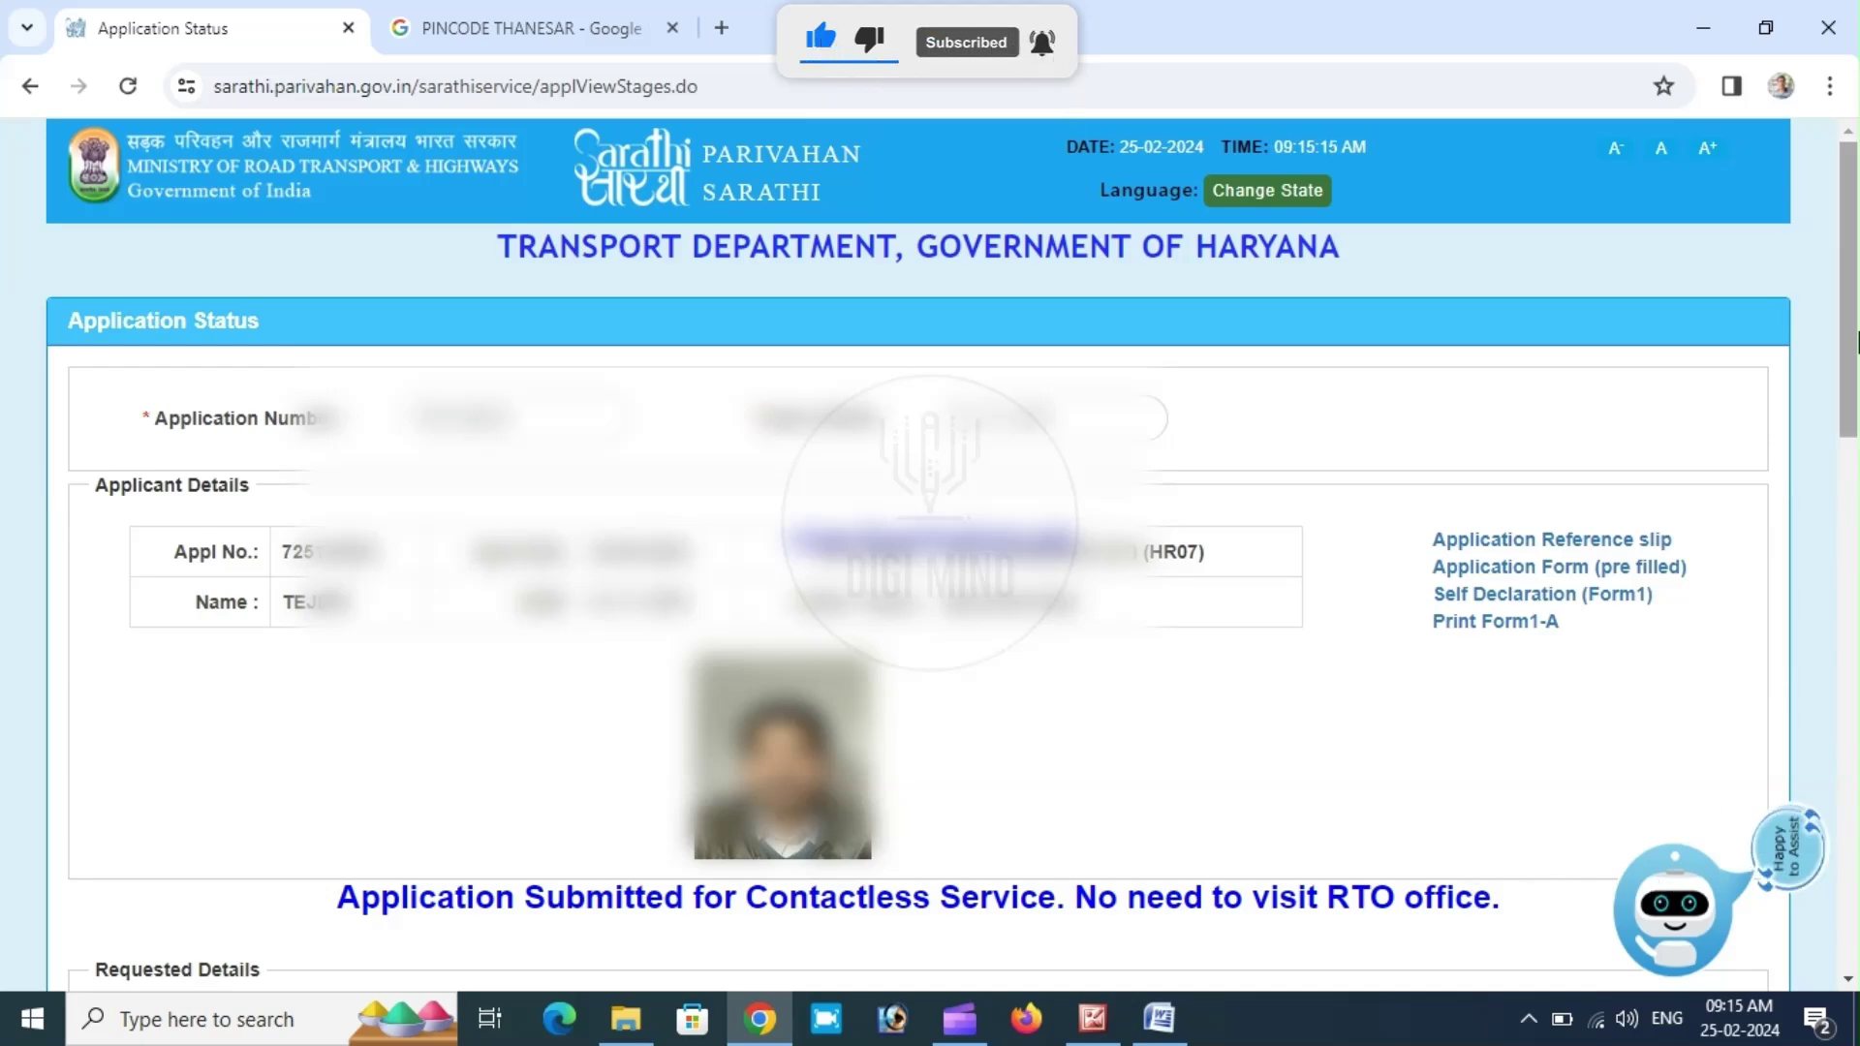
pyautogui.scroll(-8, 368, 538)
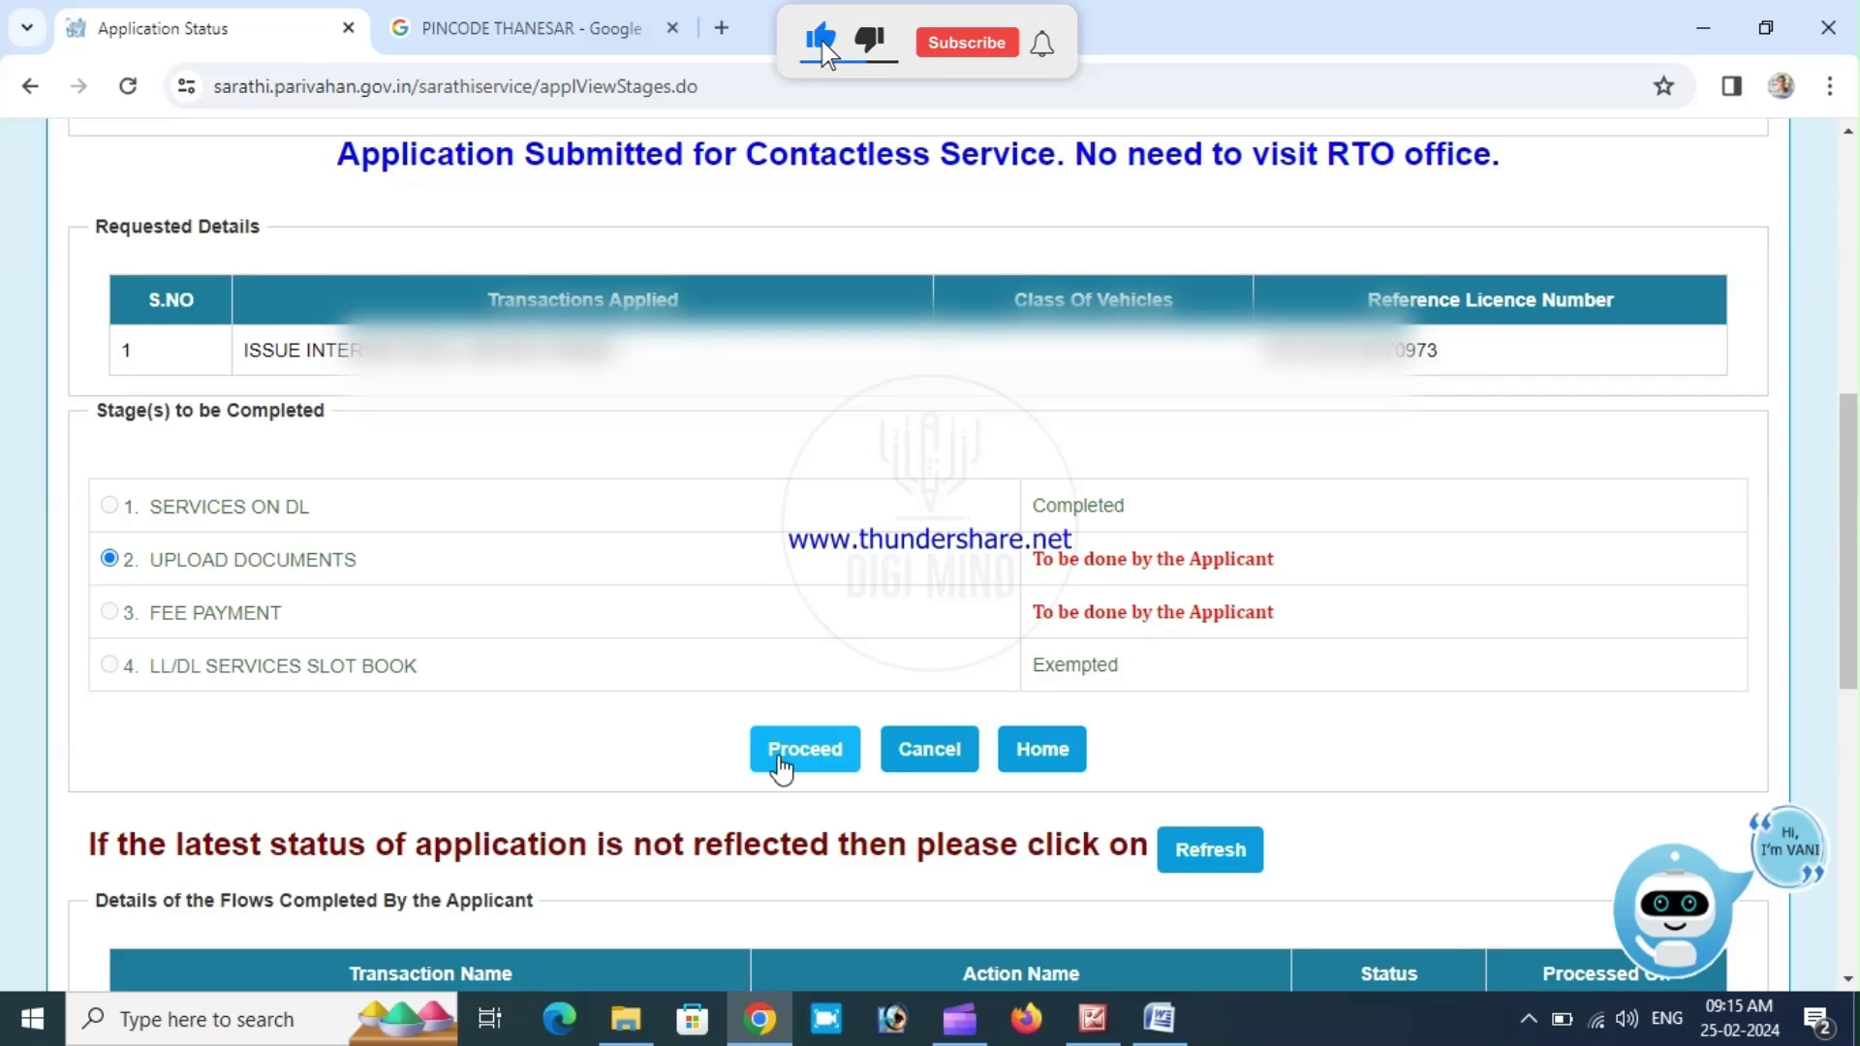
pyautogui.click(780, 761)
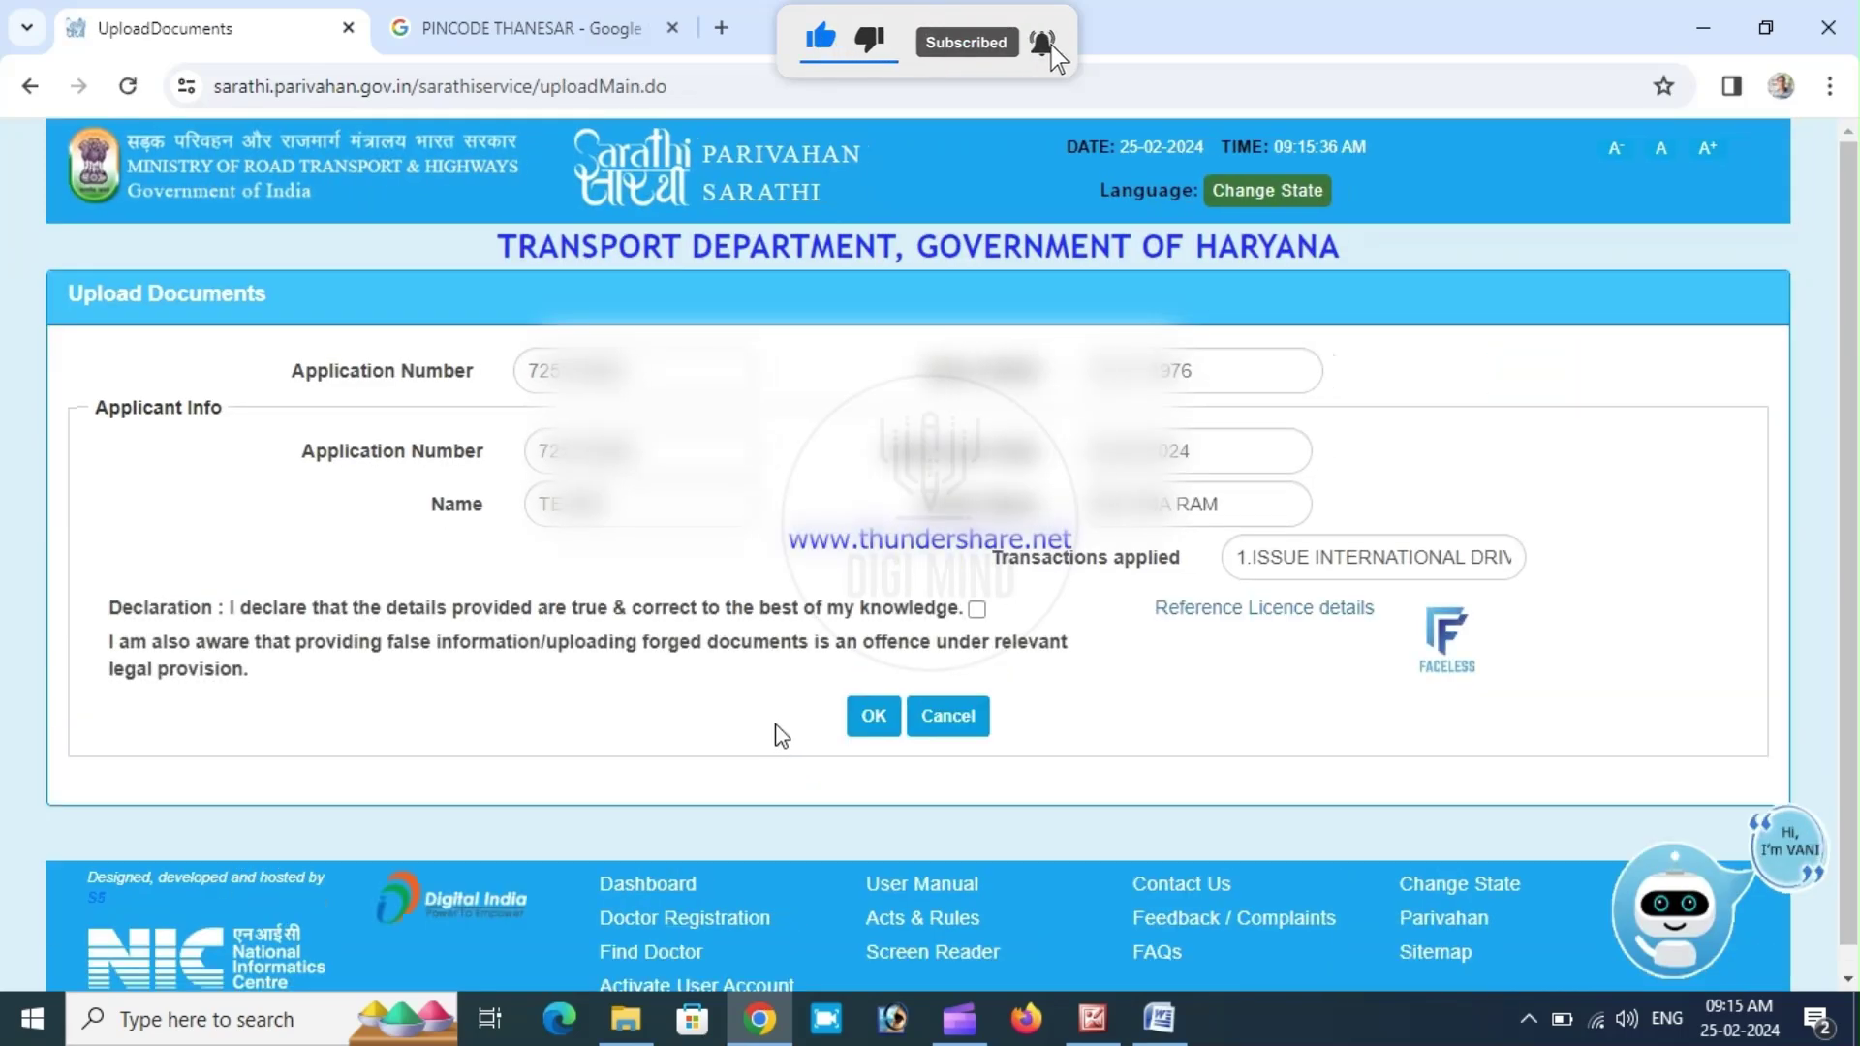
# Accept the upload-page declaration and show the Required Documents type list.
pyautogui.click(977, 610)
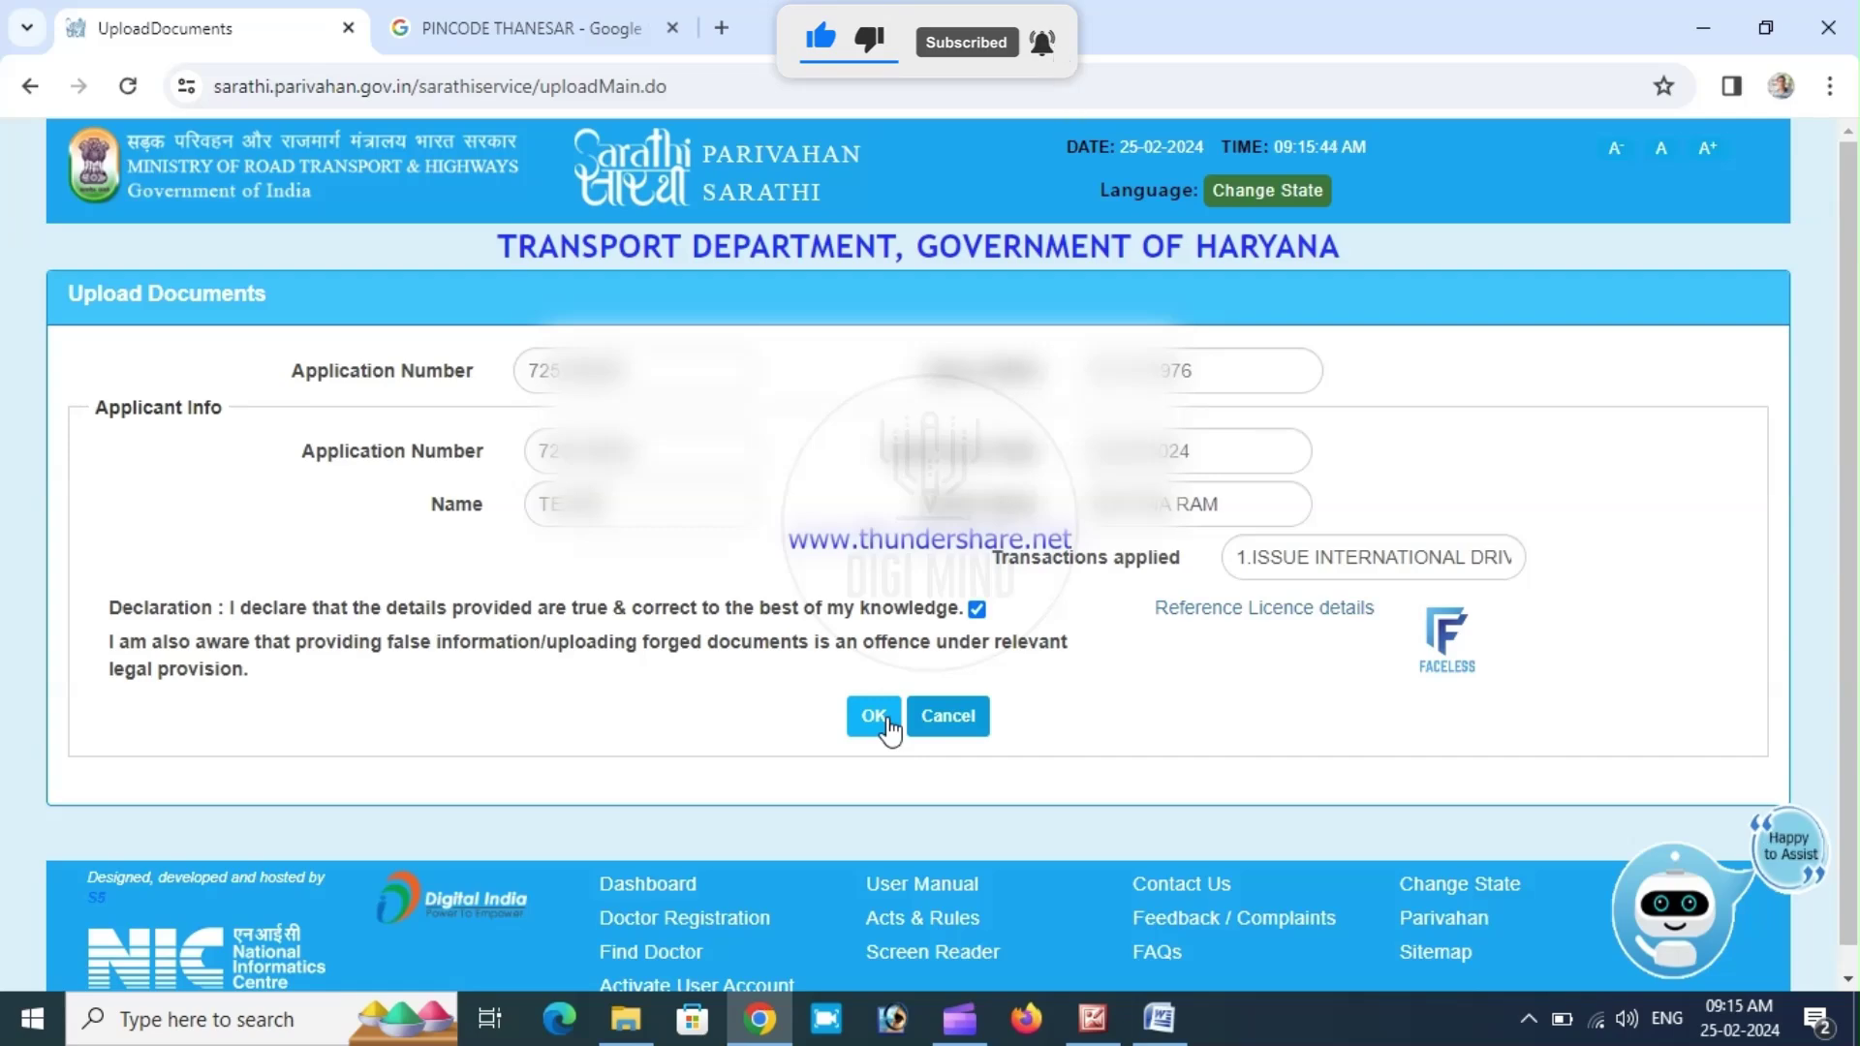
pyautogui.click(875, 717)
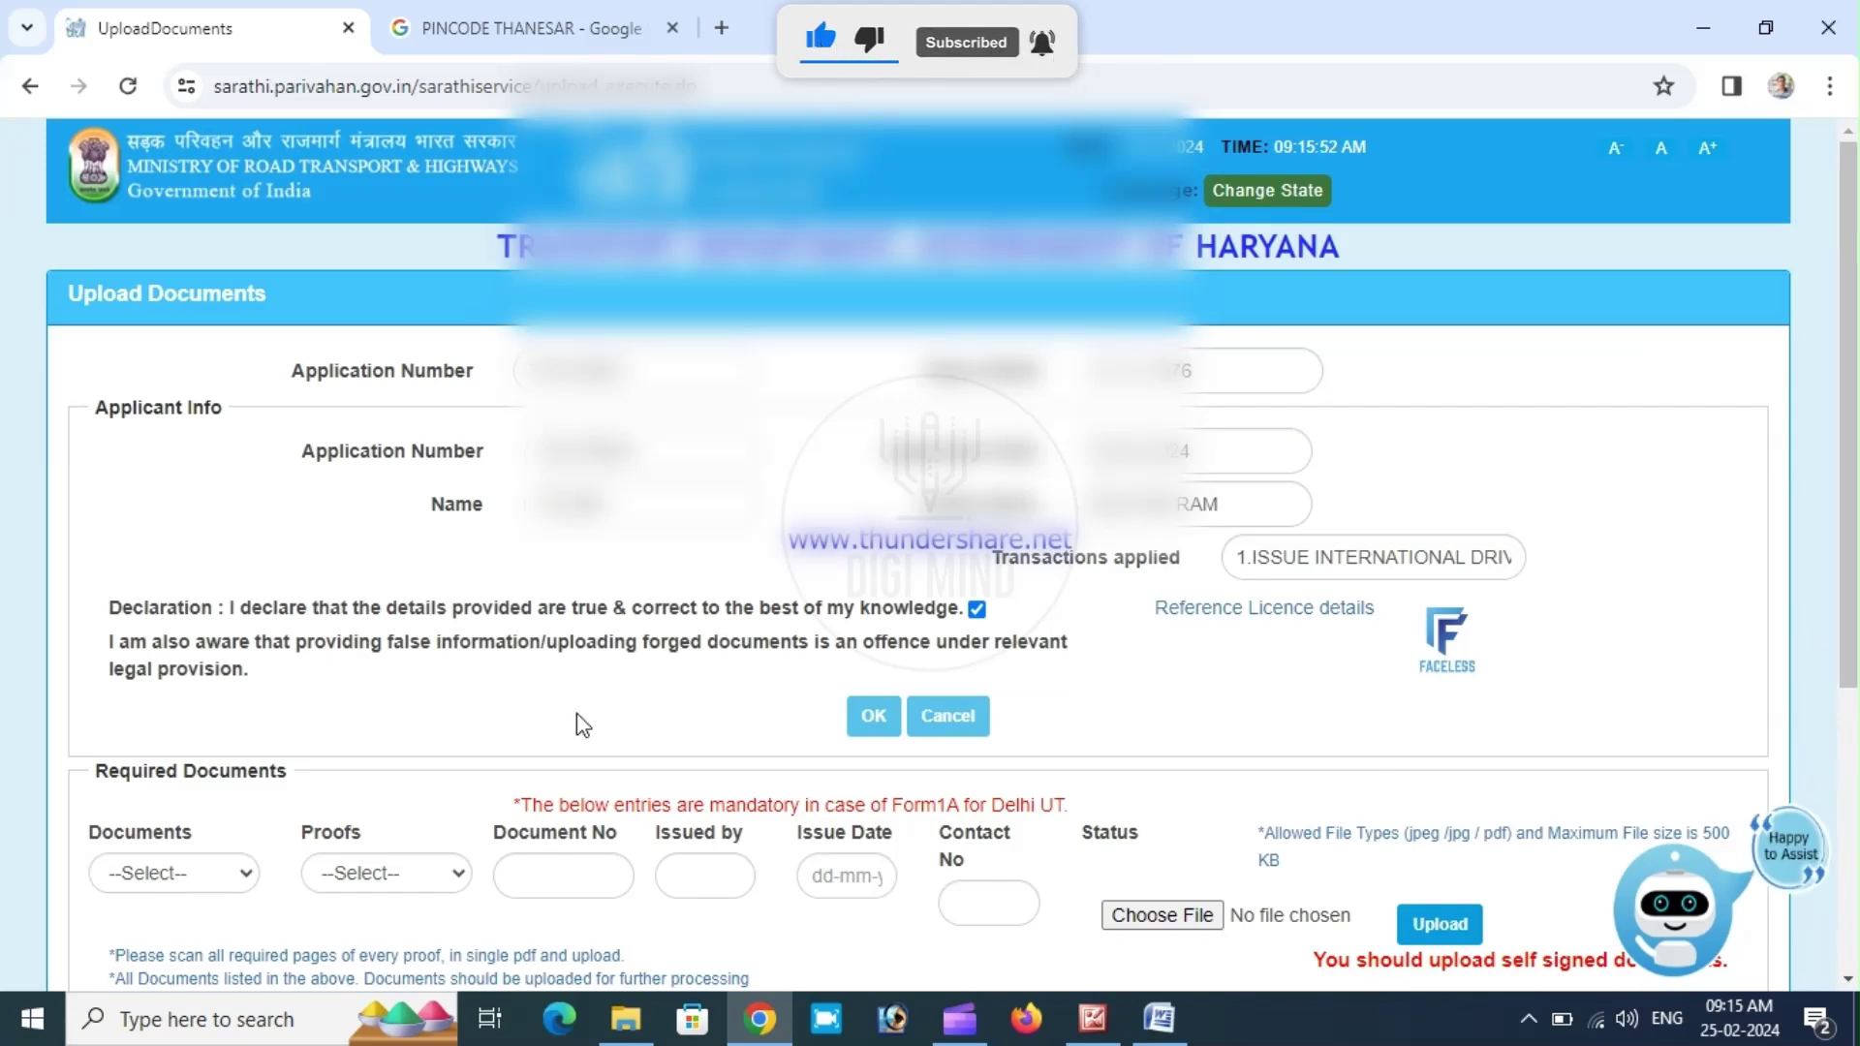
pyautogui.click(151, 875)
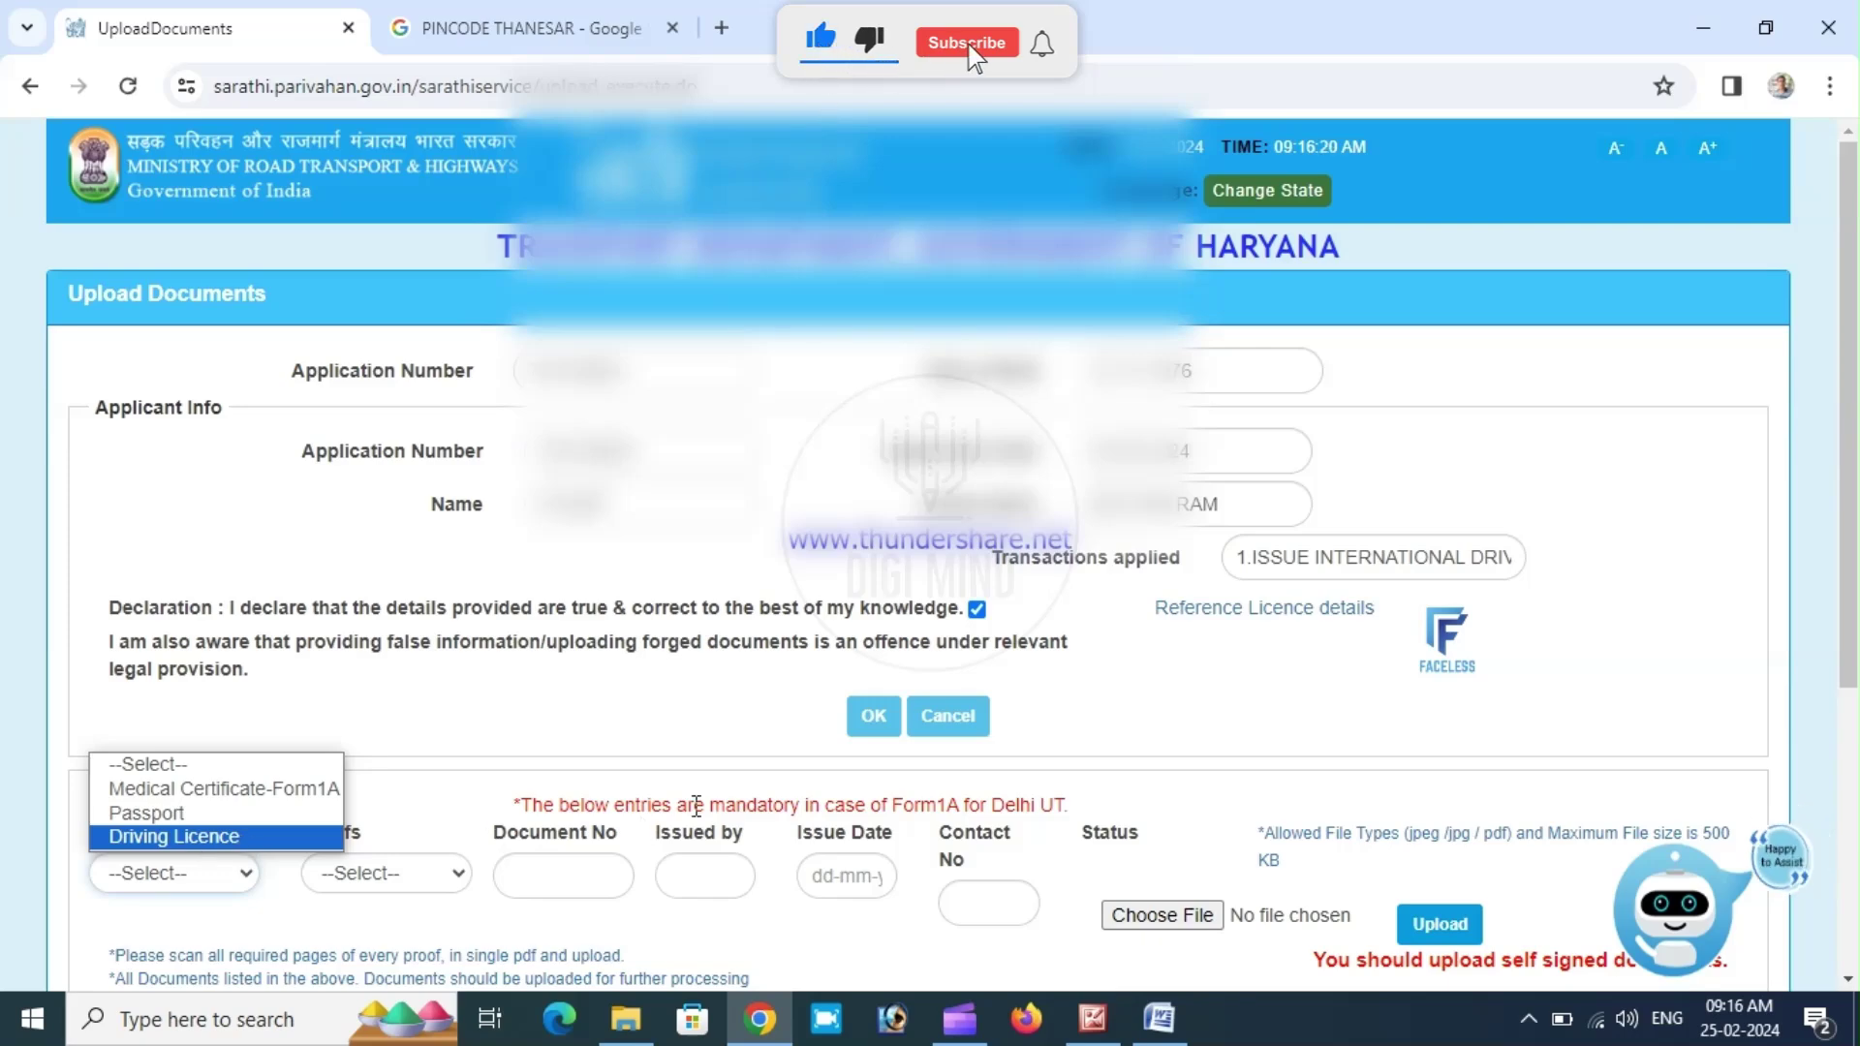
# Choose Medical Certificate-Form1A with Form1A by Authorised Regd Medical practitioner as proof.
pyautogui.scroll(-1, 90, 804)
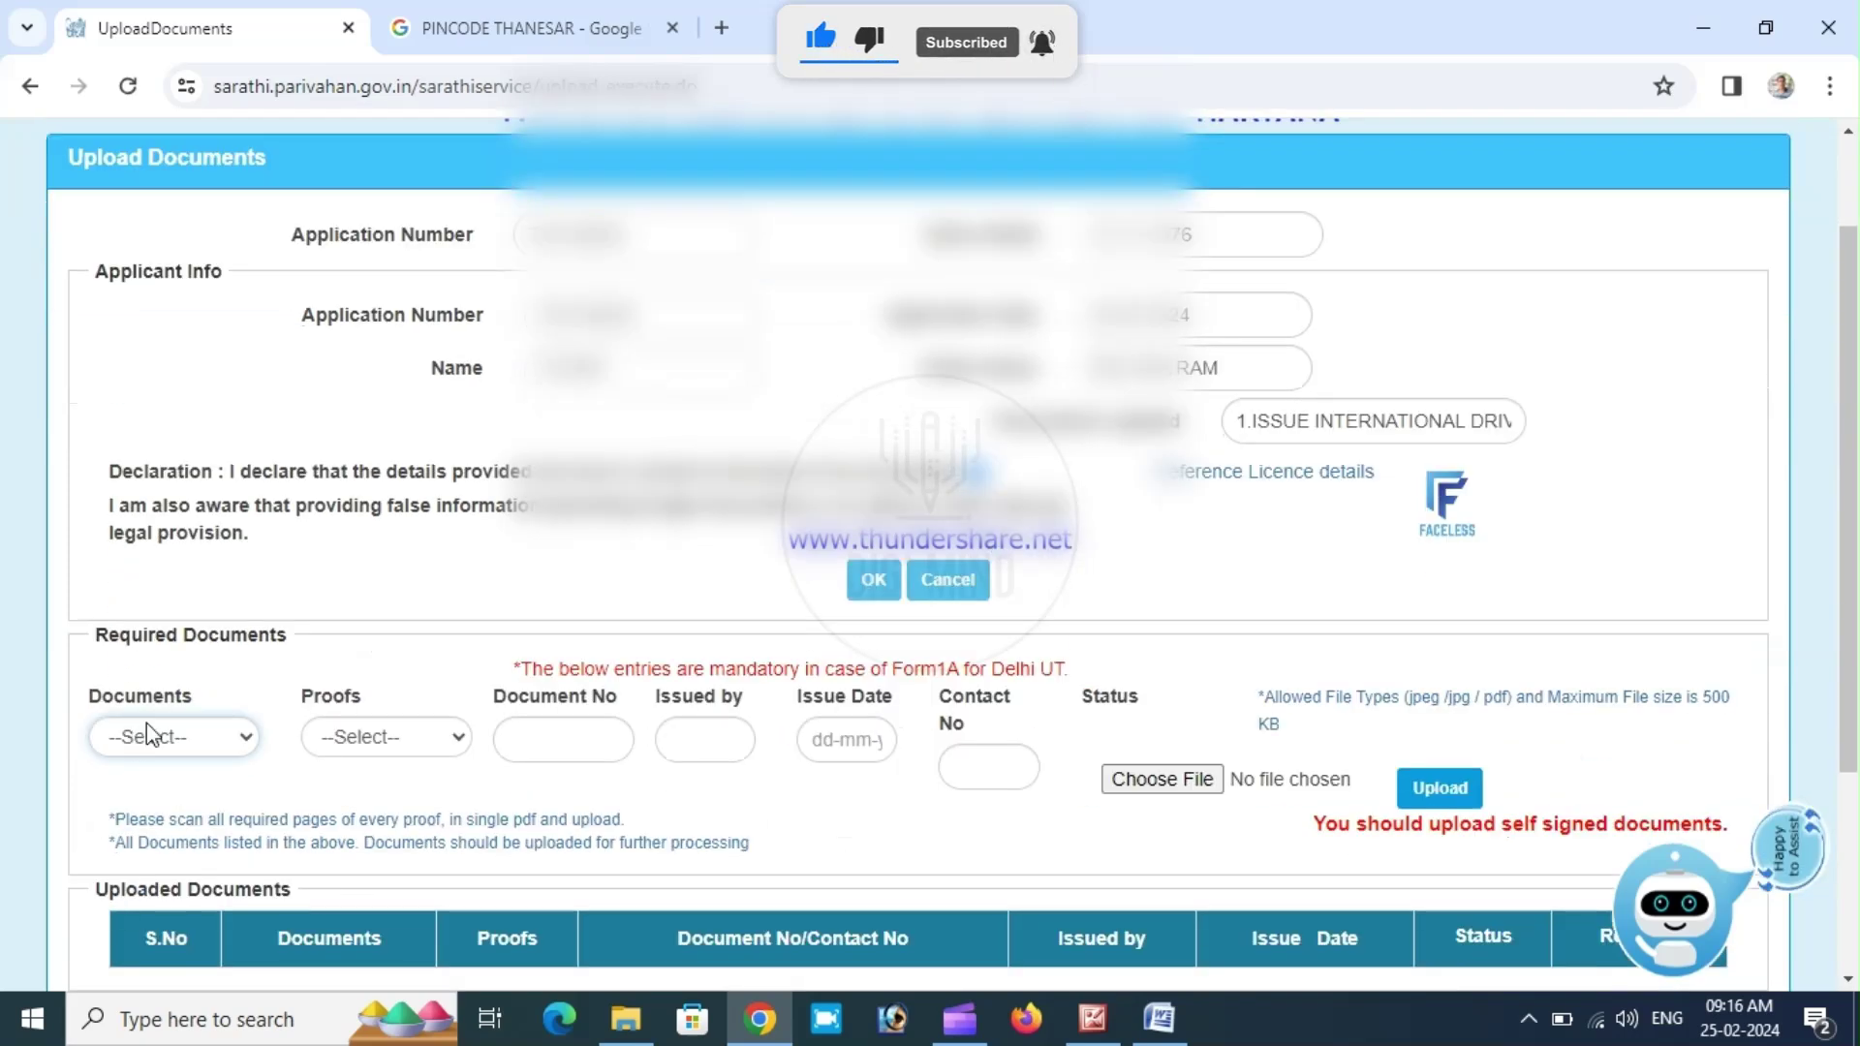
pyautogui.click(147, 737)
pyautogui.click(167, 794)
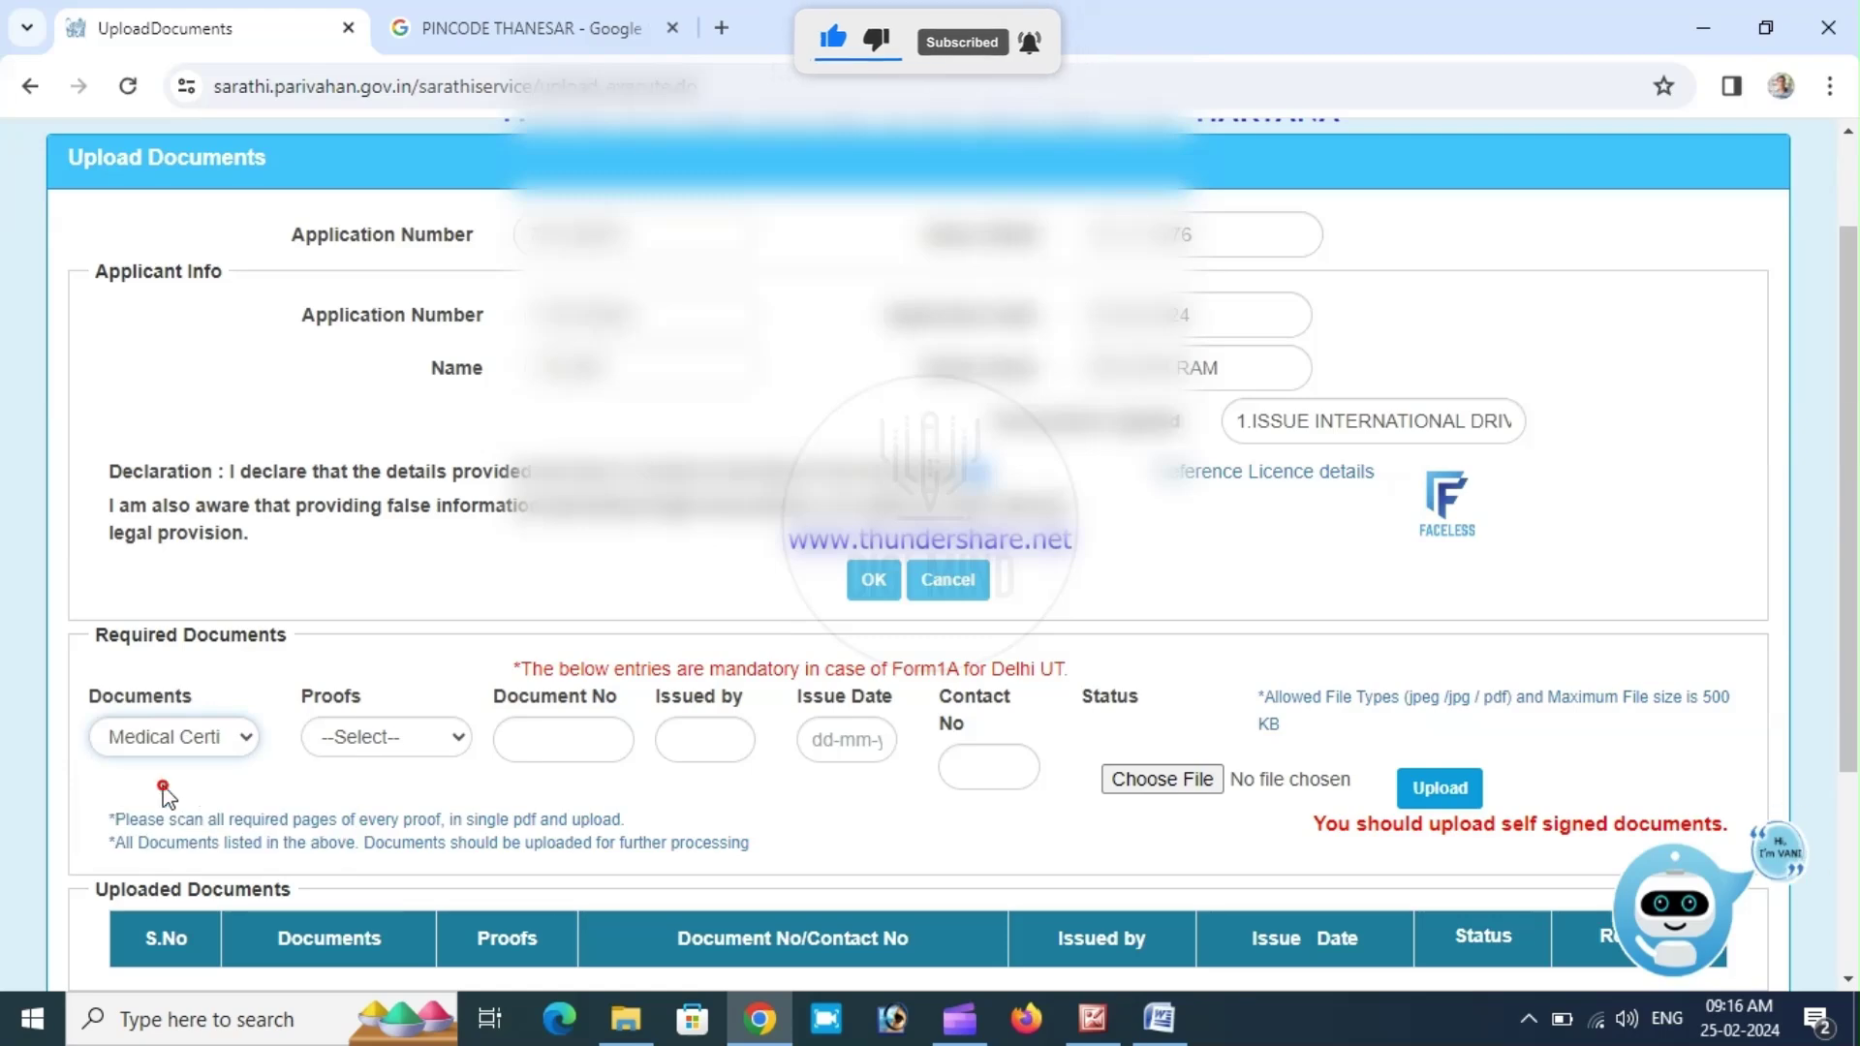
pyautogui.click(387, 738)
pyautogui.click(399, 794)
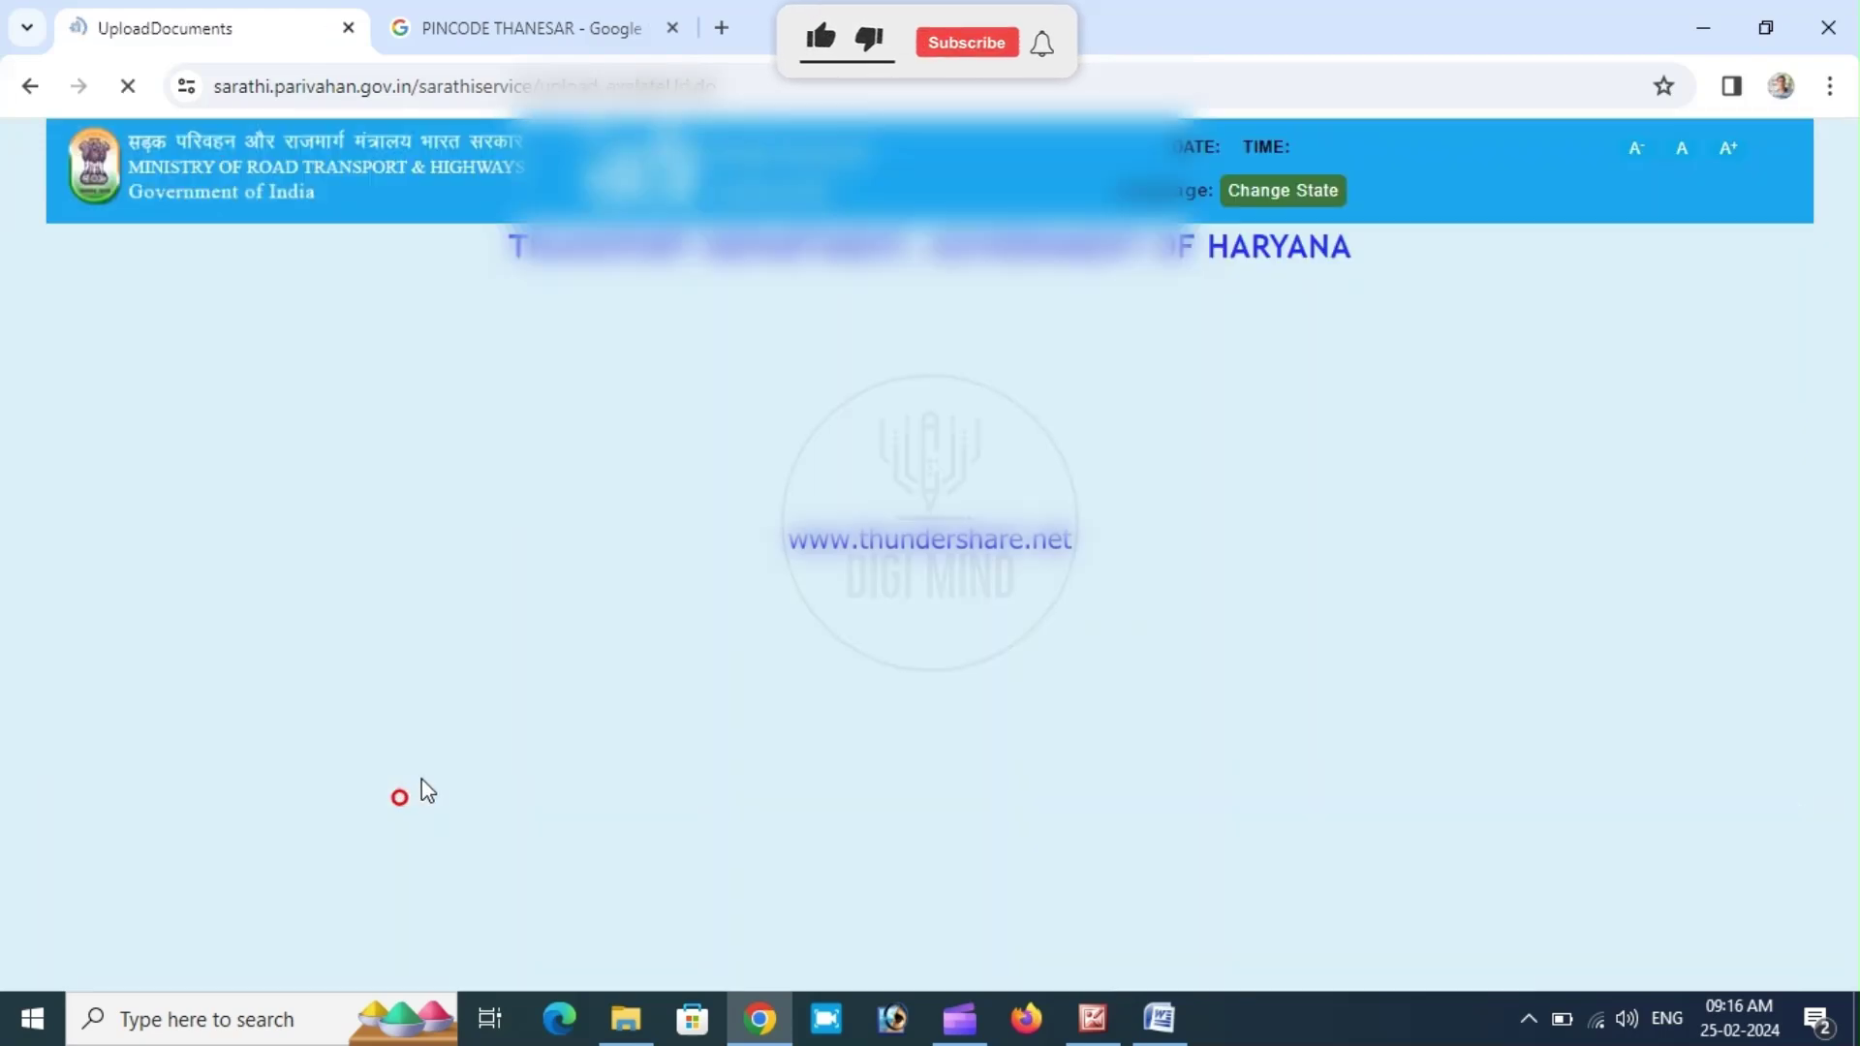
# Upload 50500.pdf from Downloads as the medical certificate and confirm it.
pyautogui.click(1156, 925)
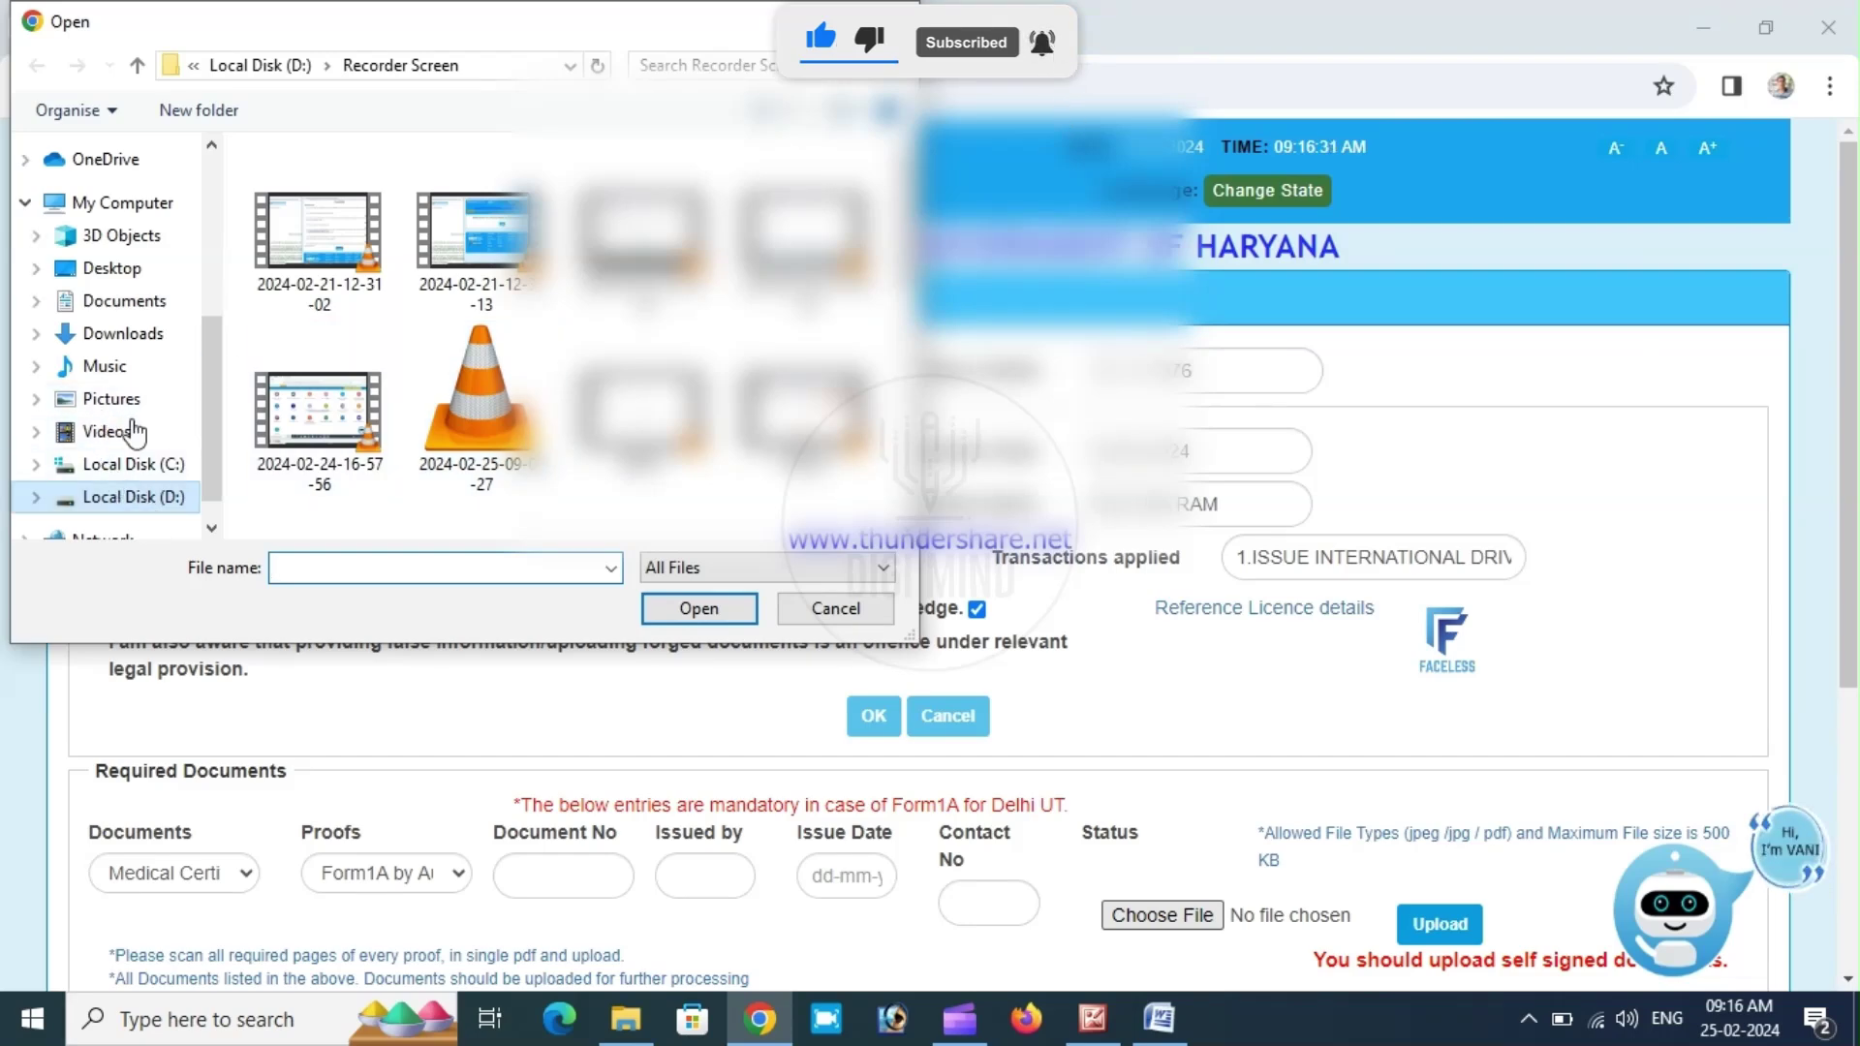
pyautogui.click(116, 333)
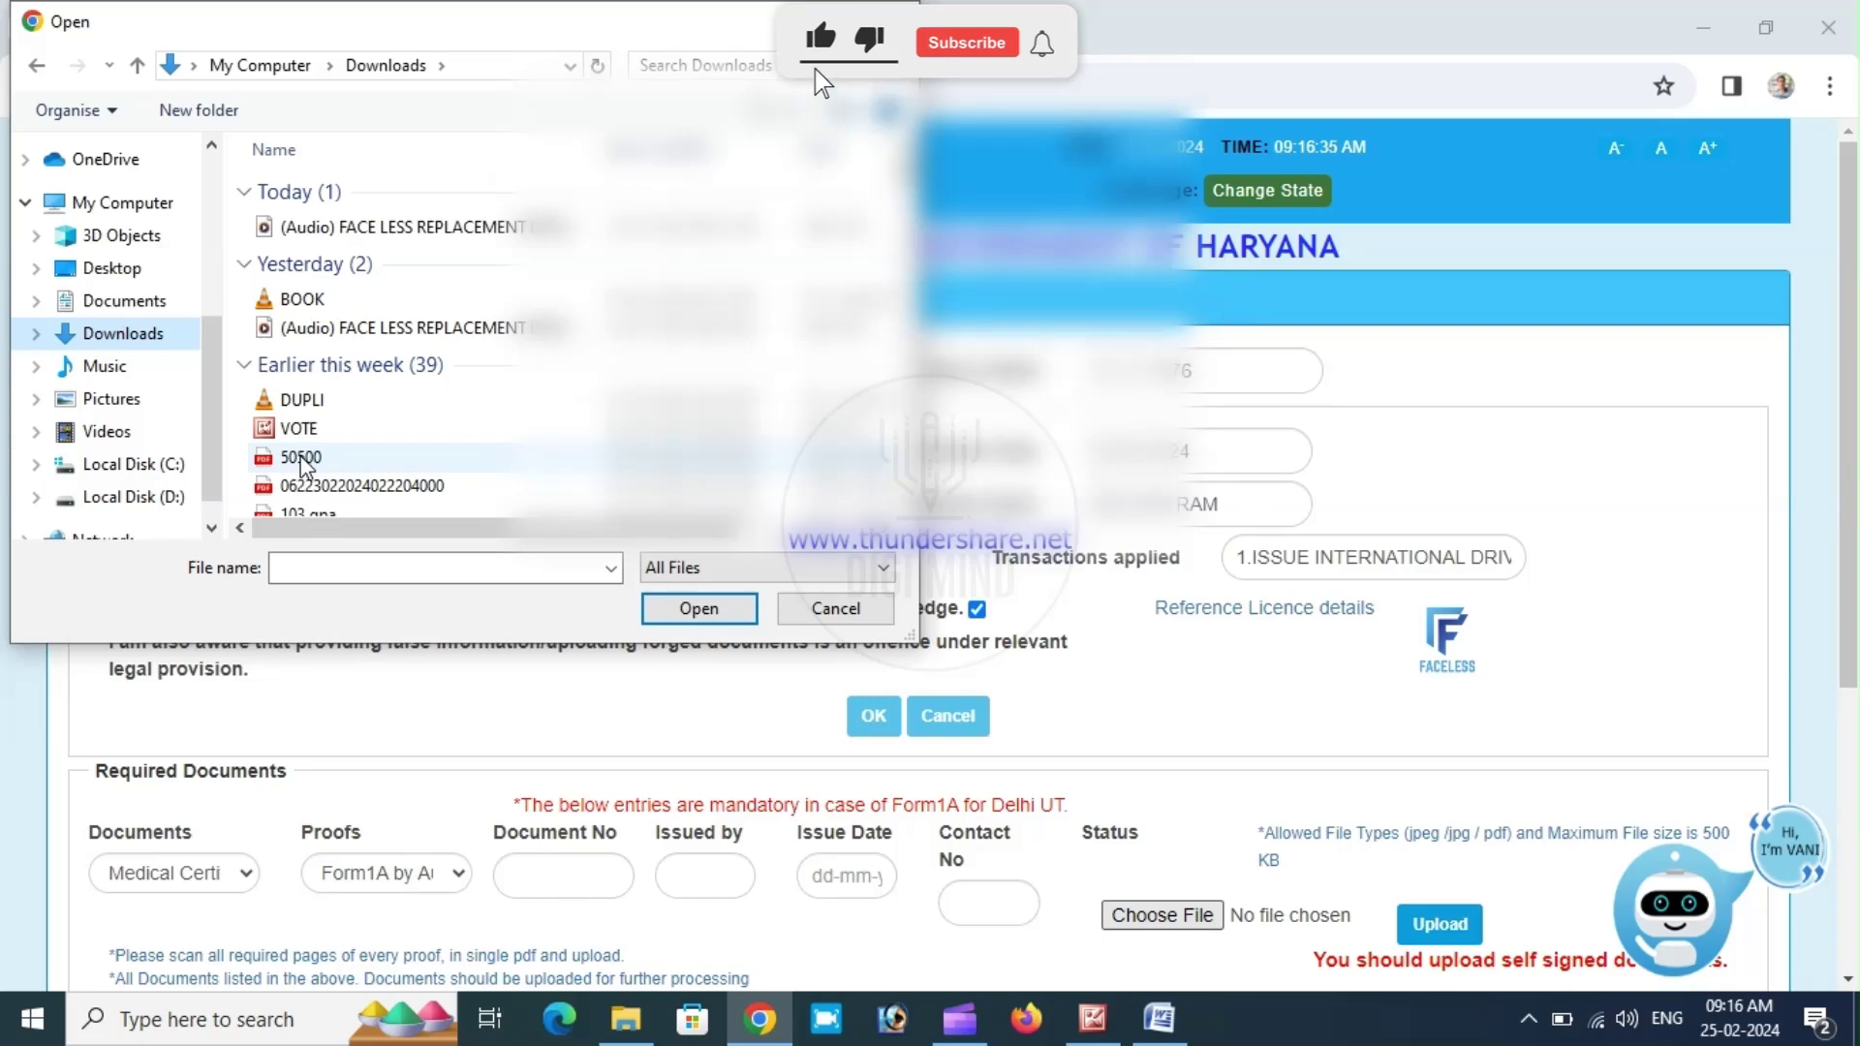
pyautogui.doubleClick(295, 461)
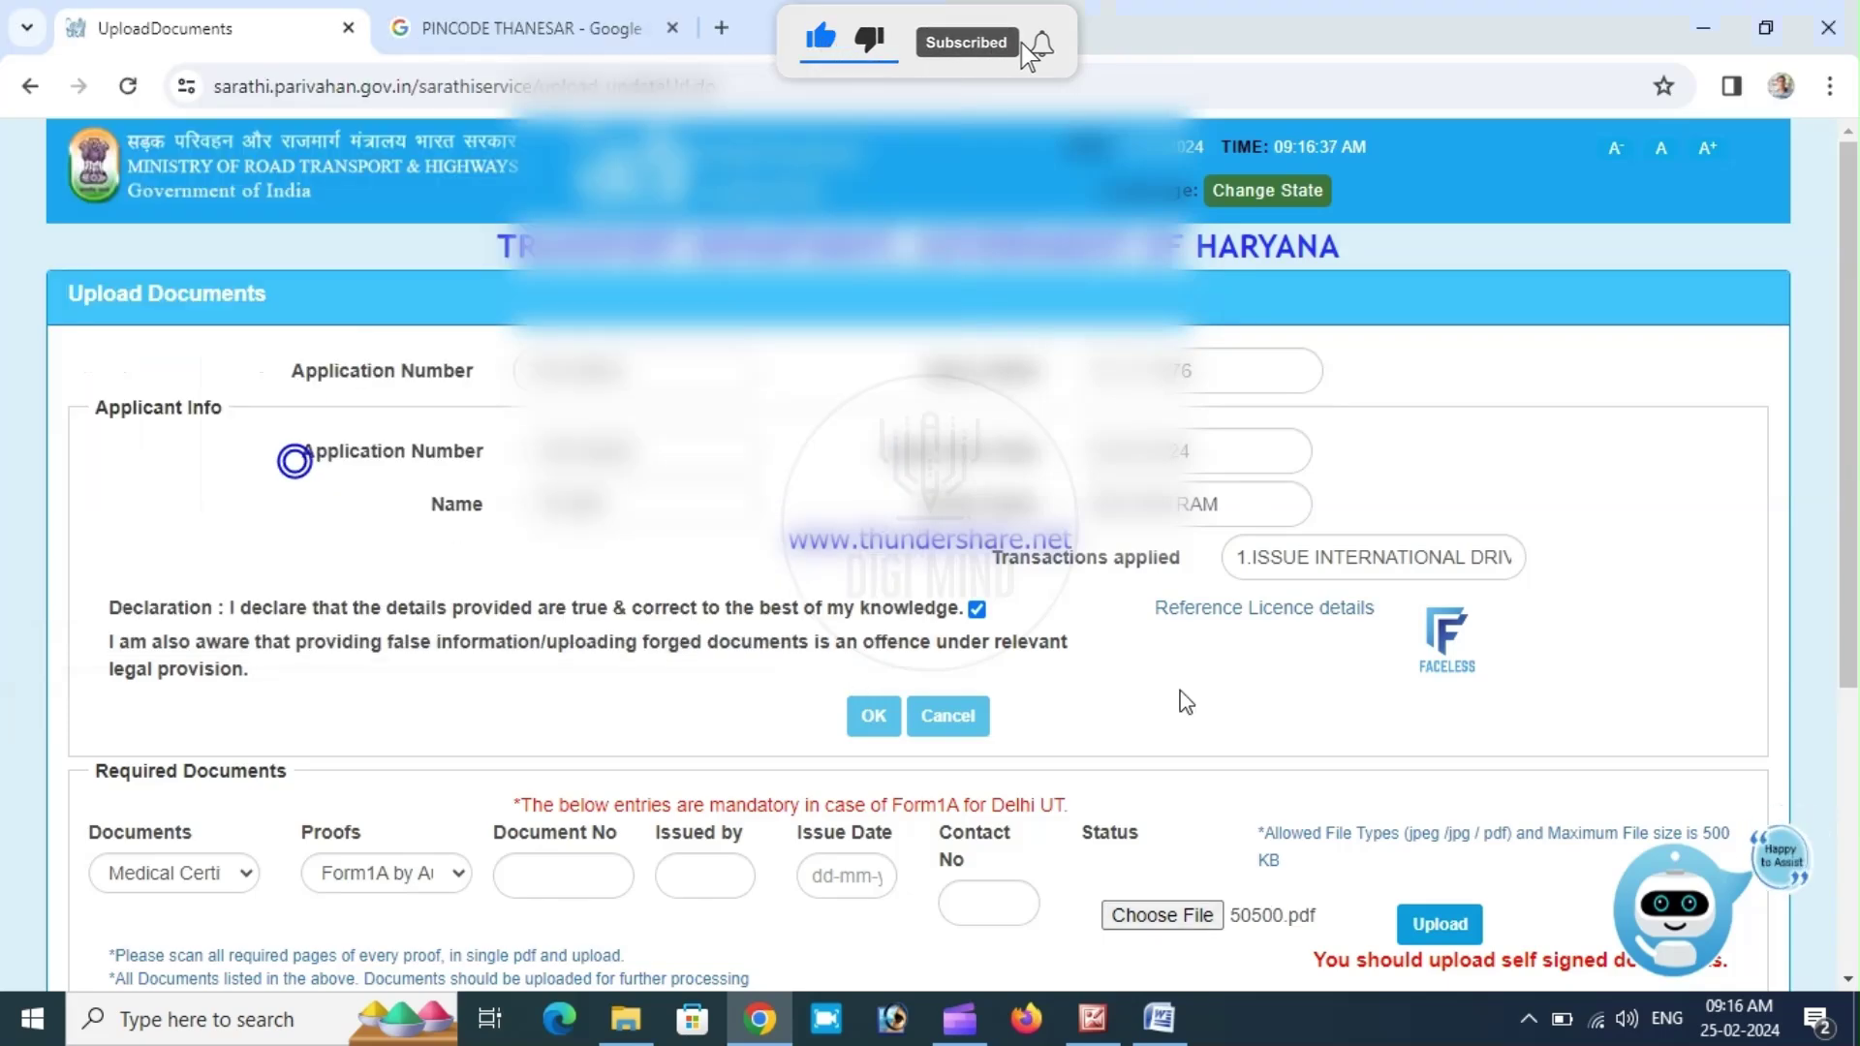
pyautogui.scroll(-3, 1287, 684)
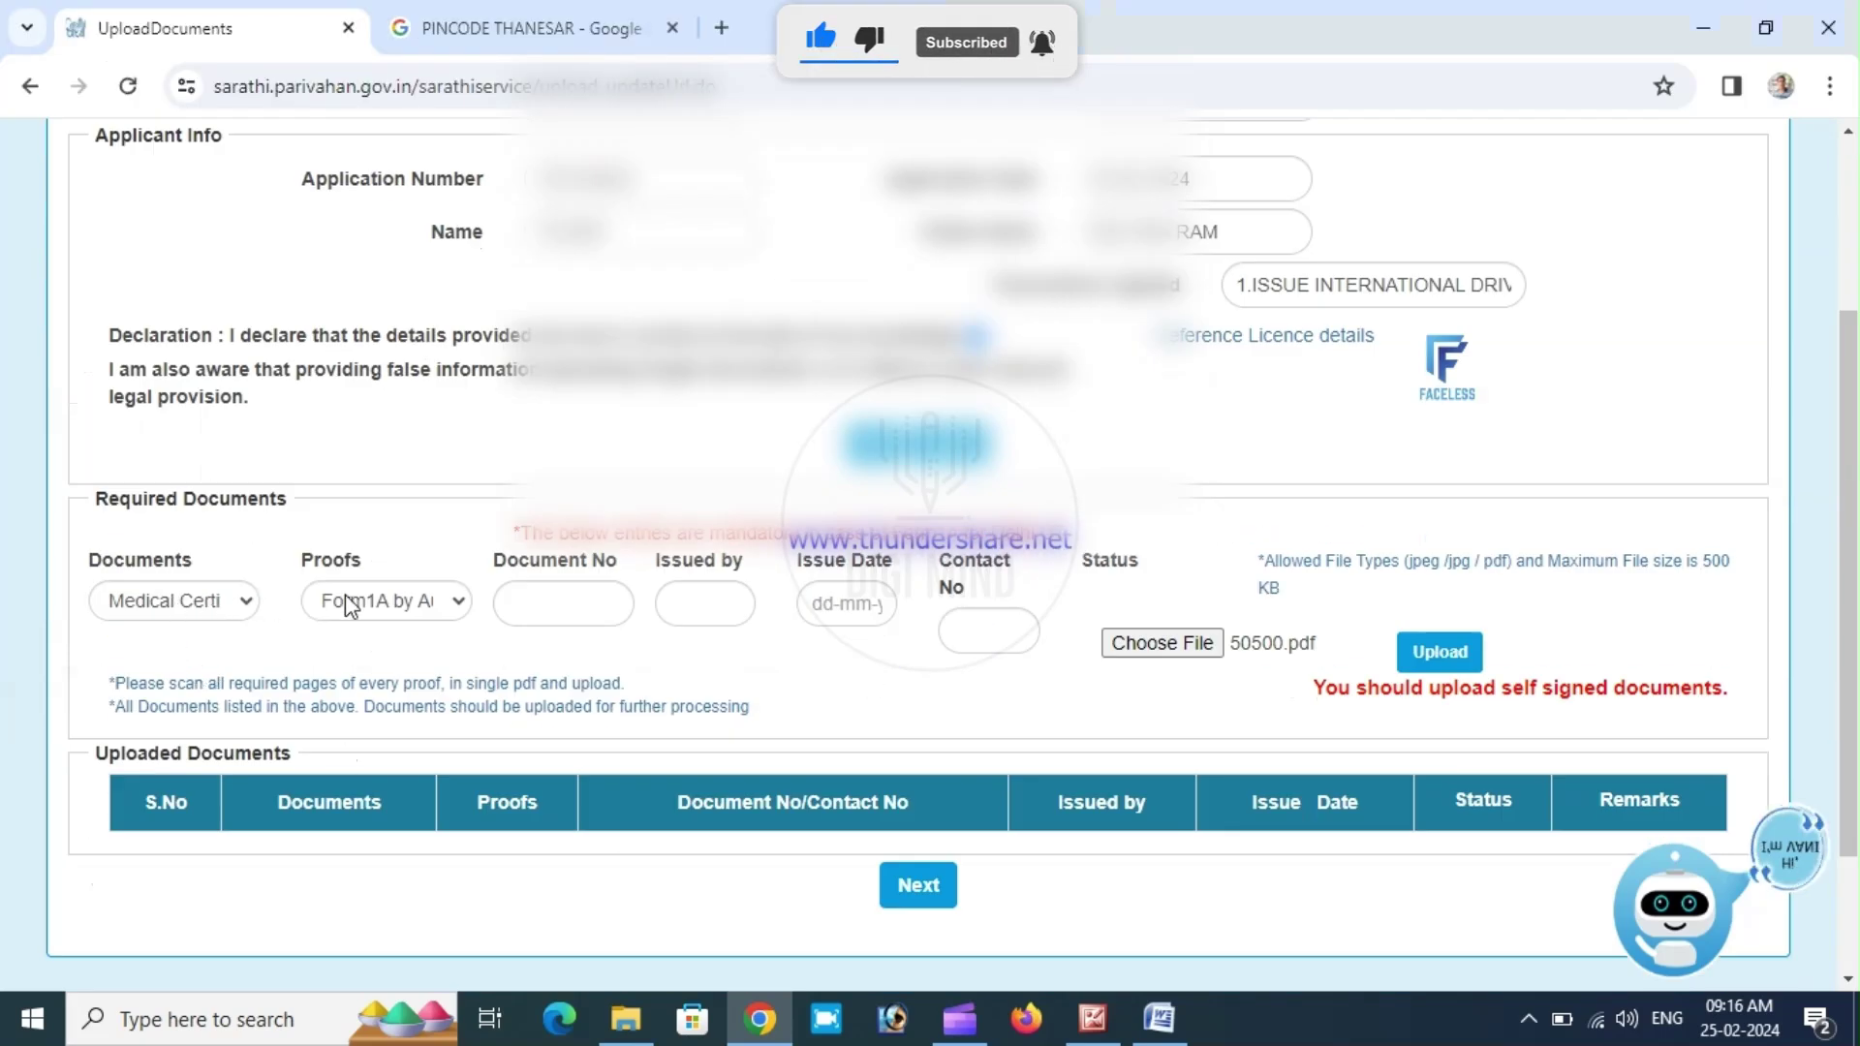
pyautogui.click(1439, 652)
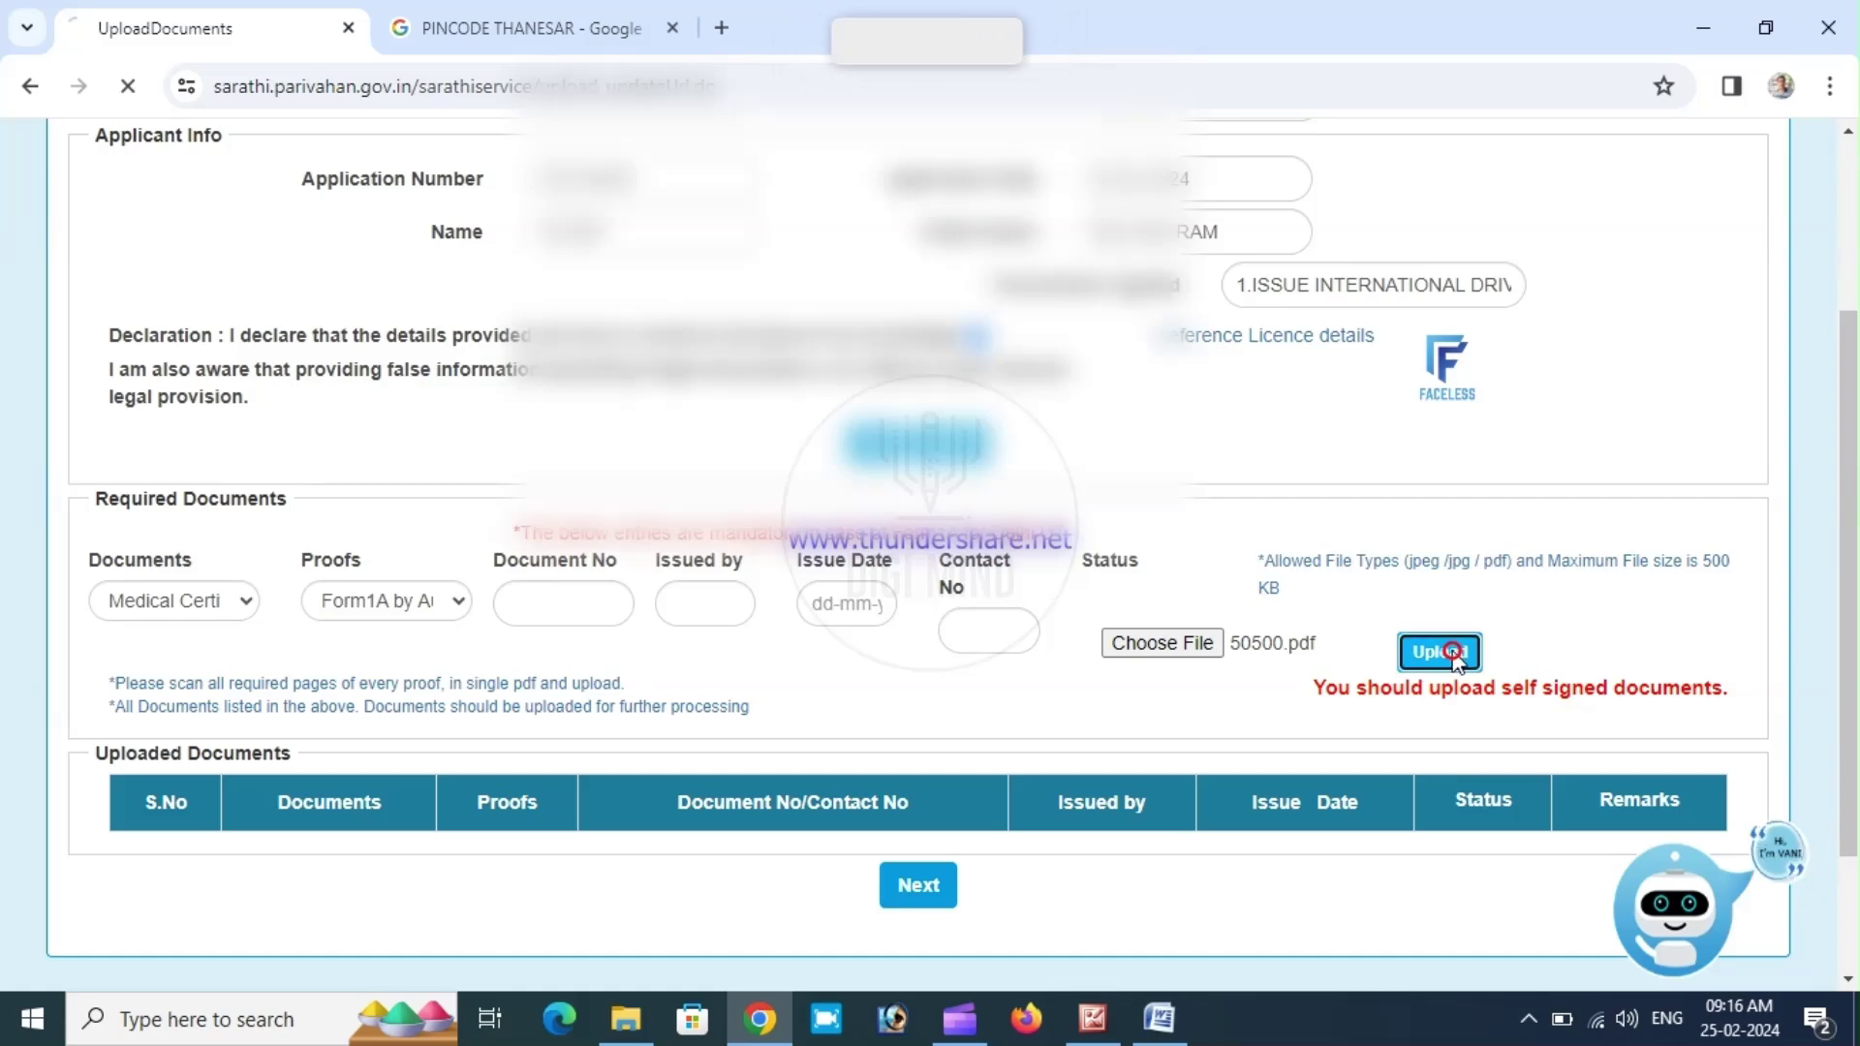
pyautogui.scroll(-3, 1458, 673)
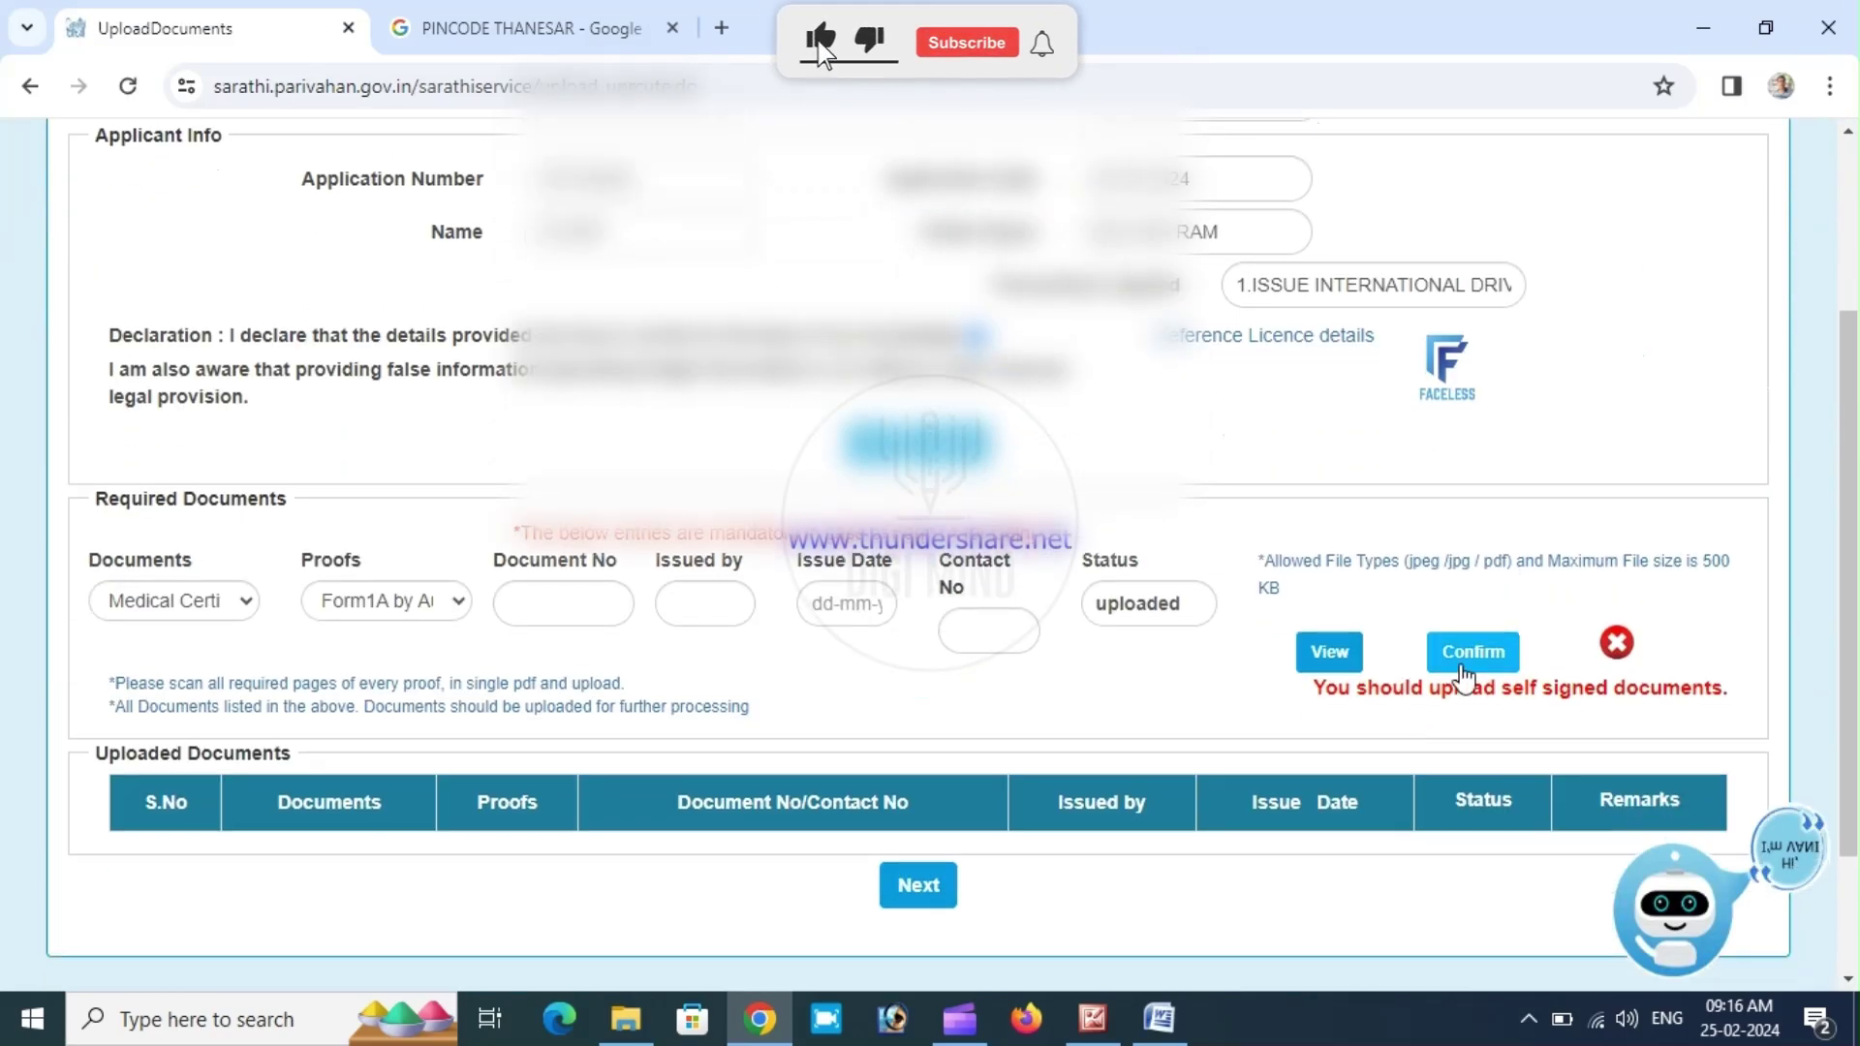
pyautogui.click(1480, 652)
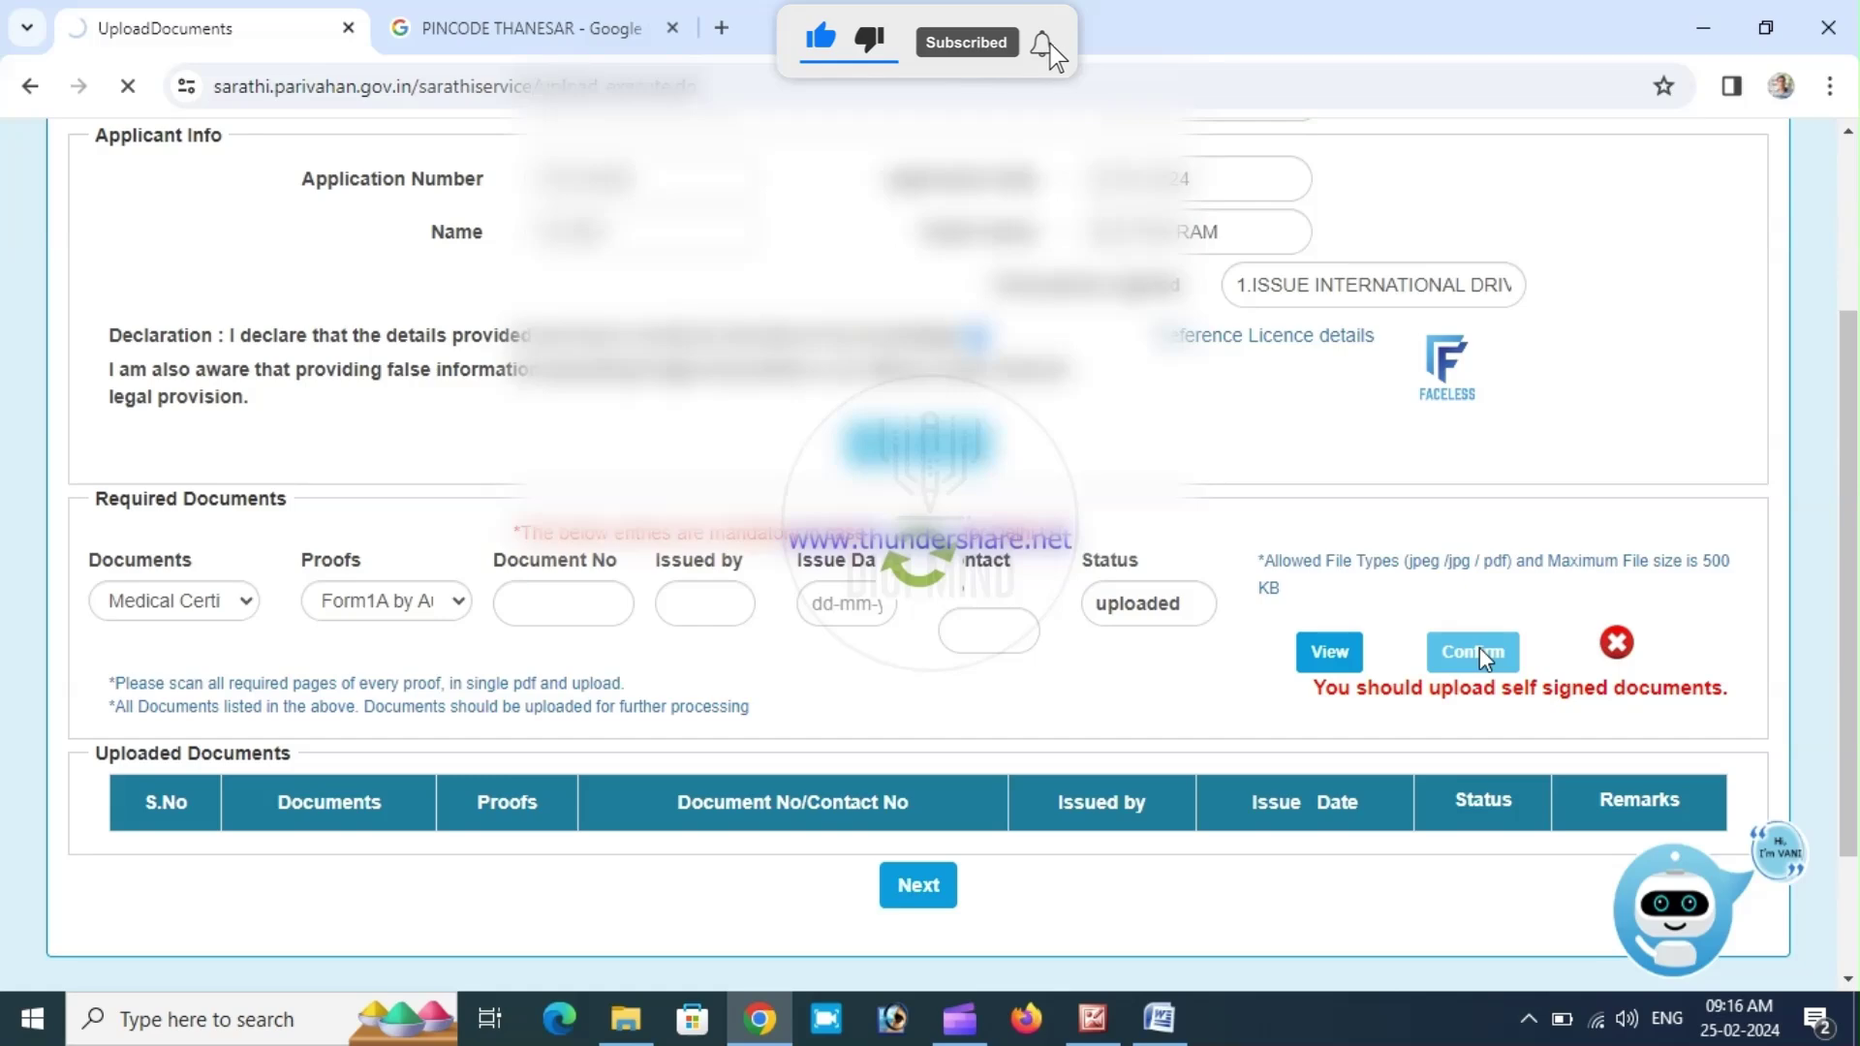
# Select Passport as the next document type and open its proof list.
pyautogui.scroll(-3, 1463, 678)
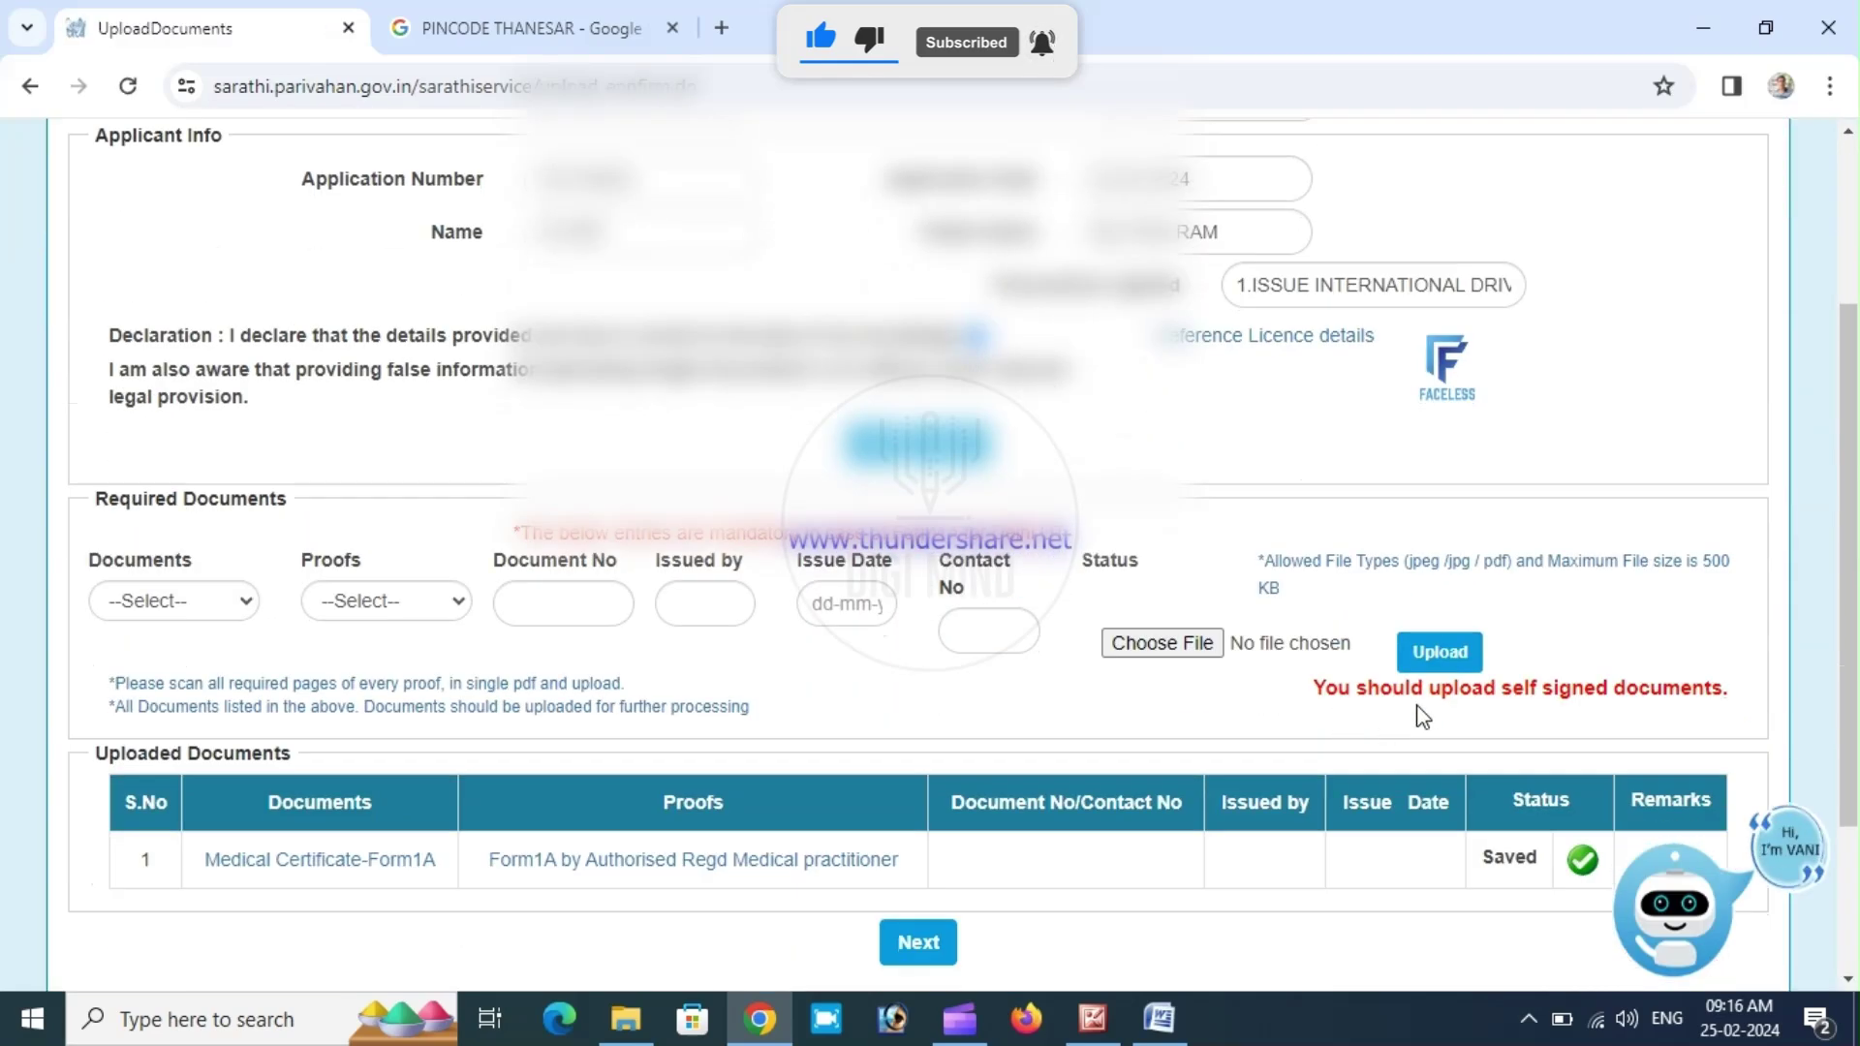
pyautogui.click(138, 600)
pyautogui.click(140, 661)
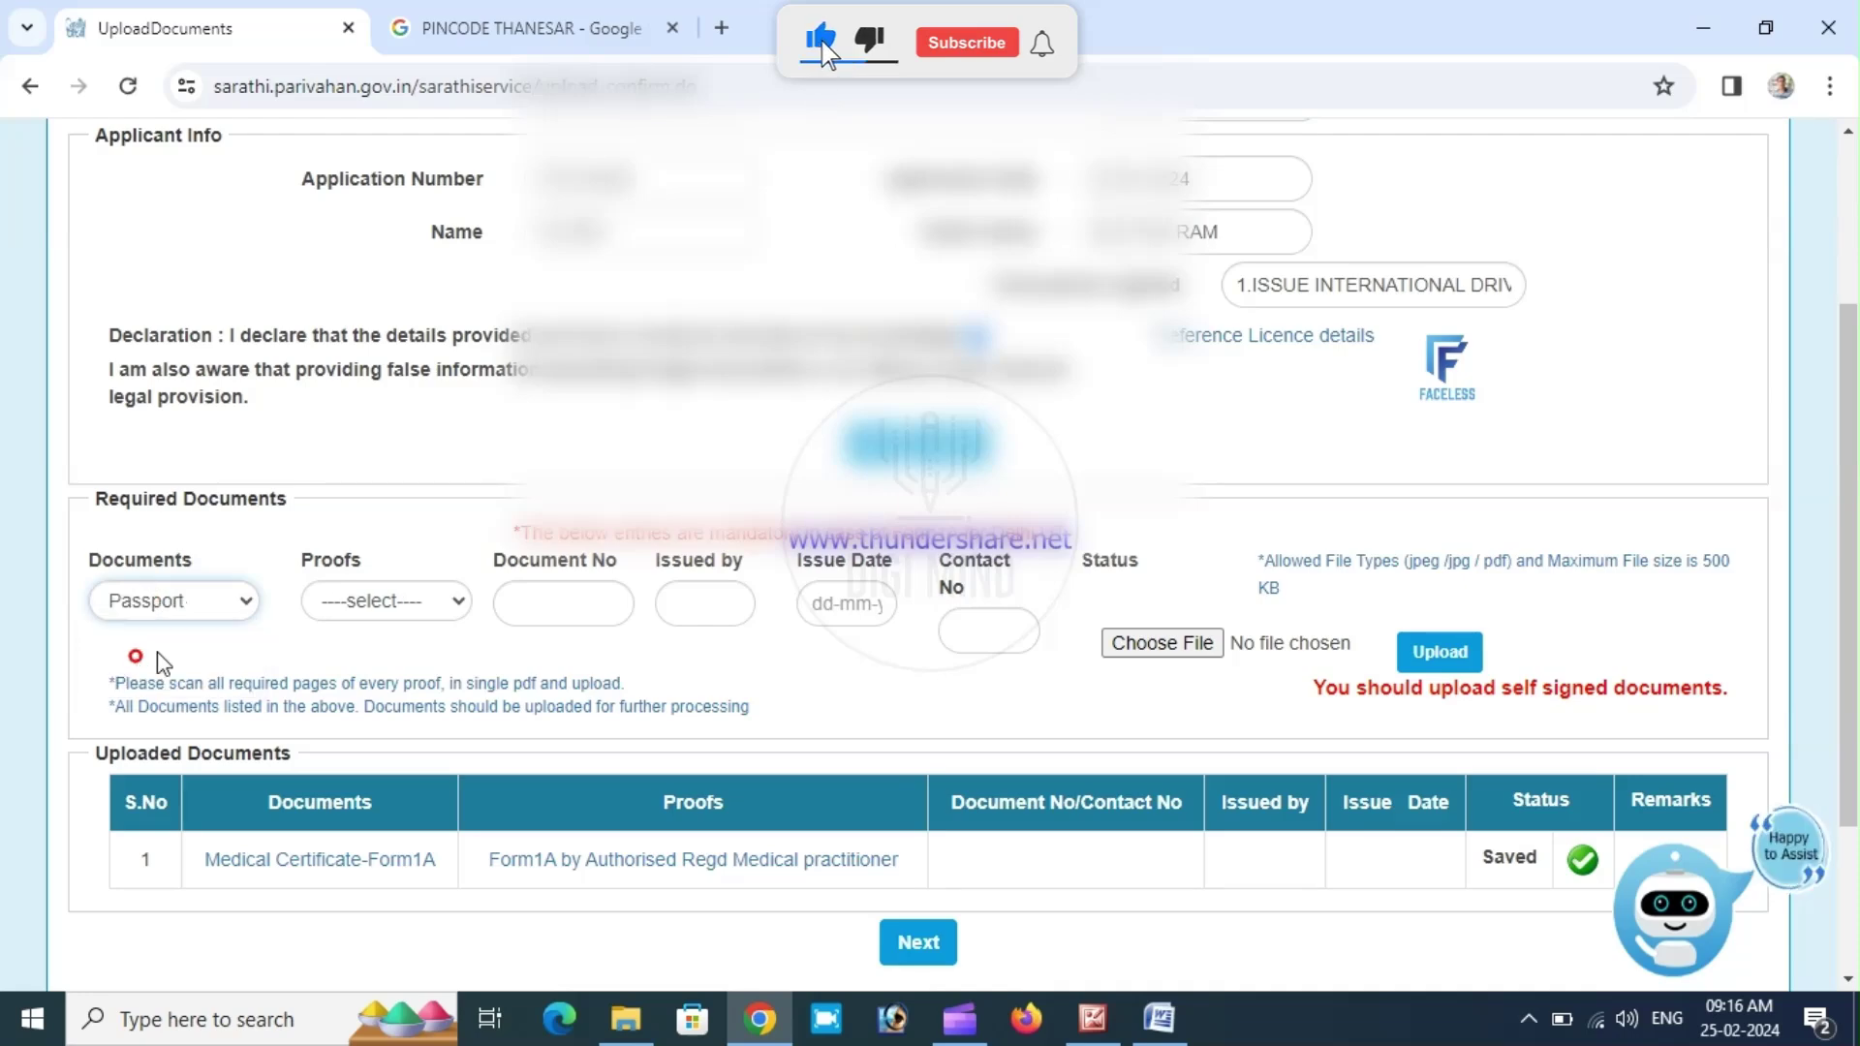
pyautogui.click(370, 602)
# Set proof to Passport, upload 50500.pdf from Downloads and confirm it.
pyautogui.click(354, 659)
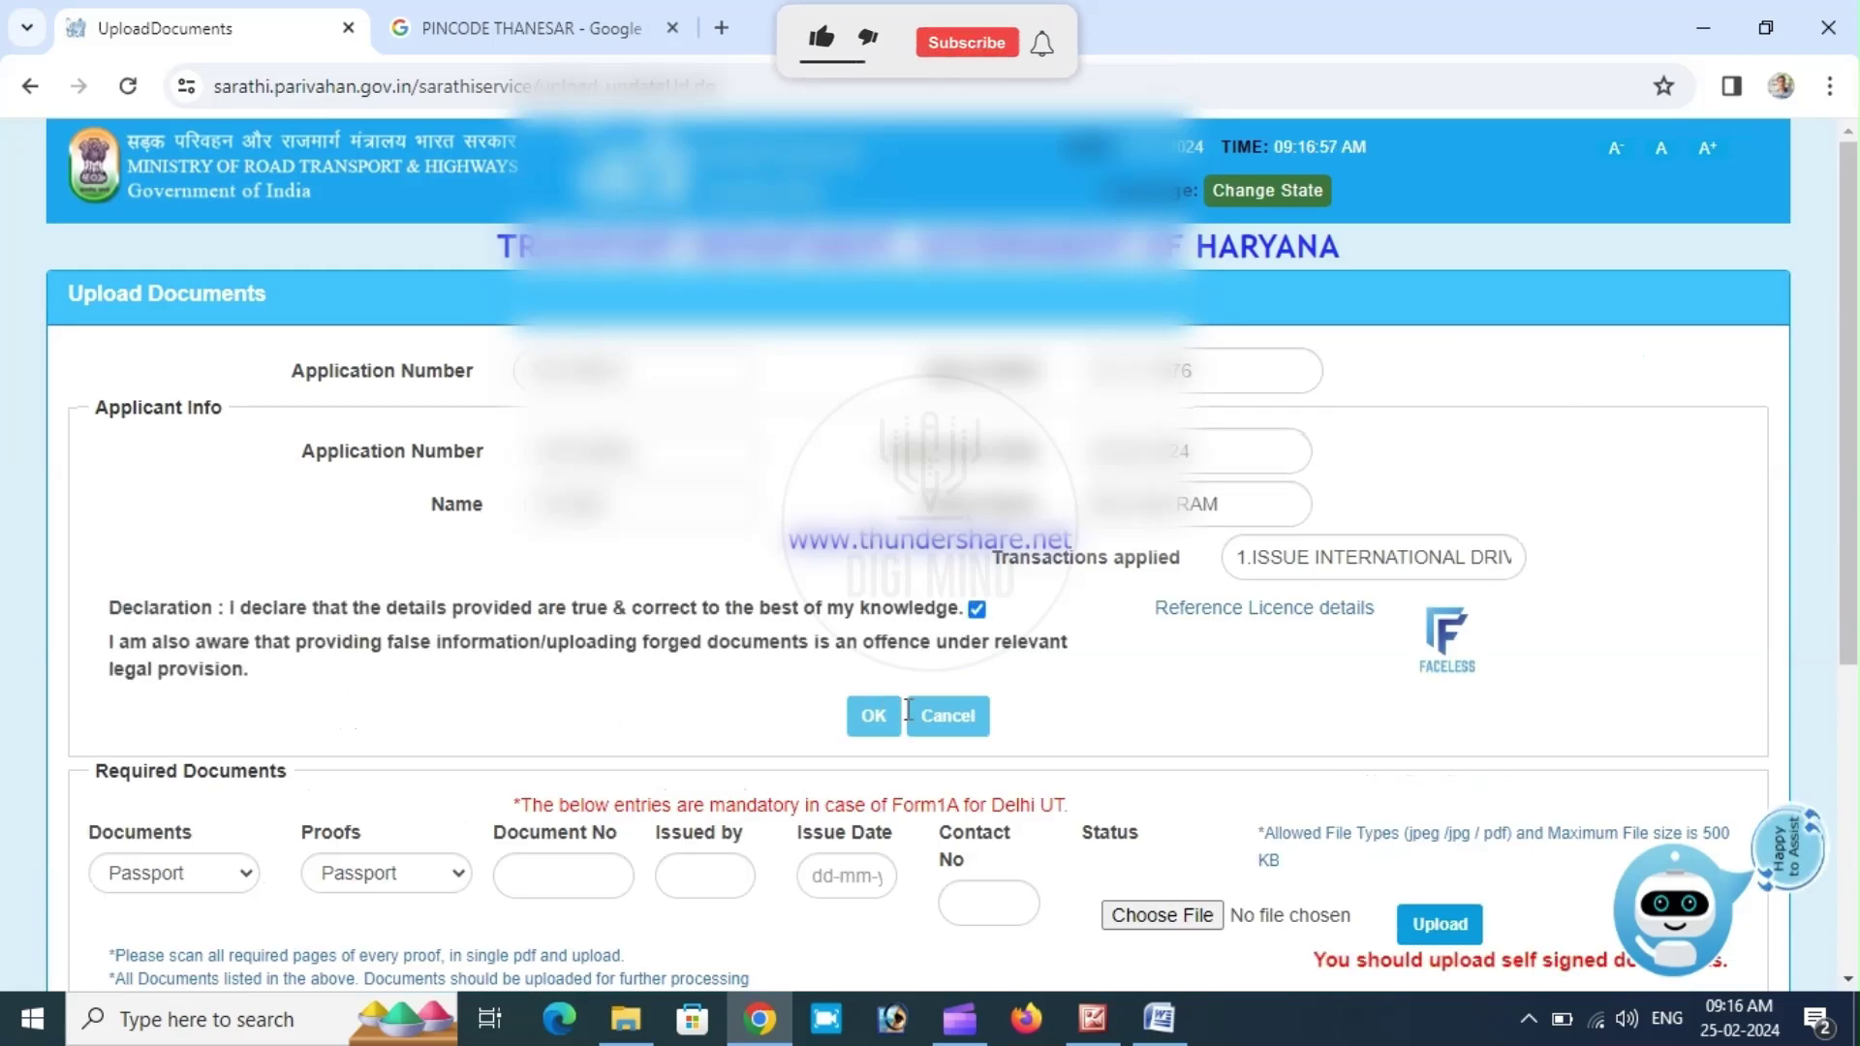
pyautogui.click(1153, 914)
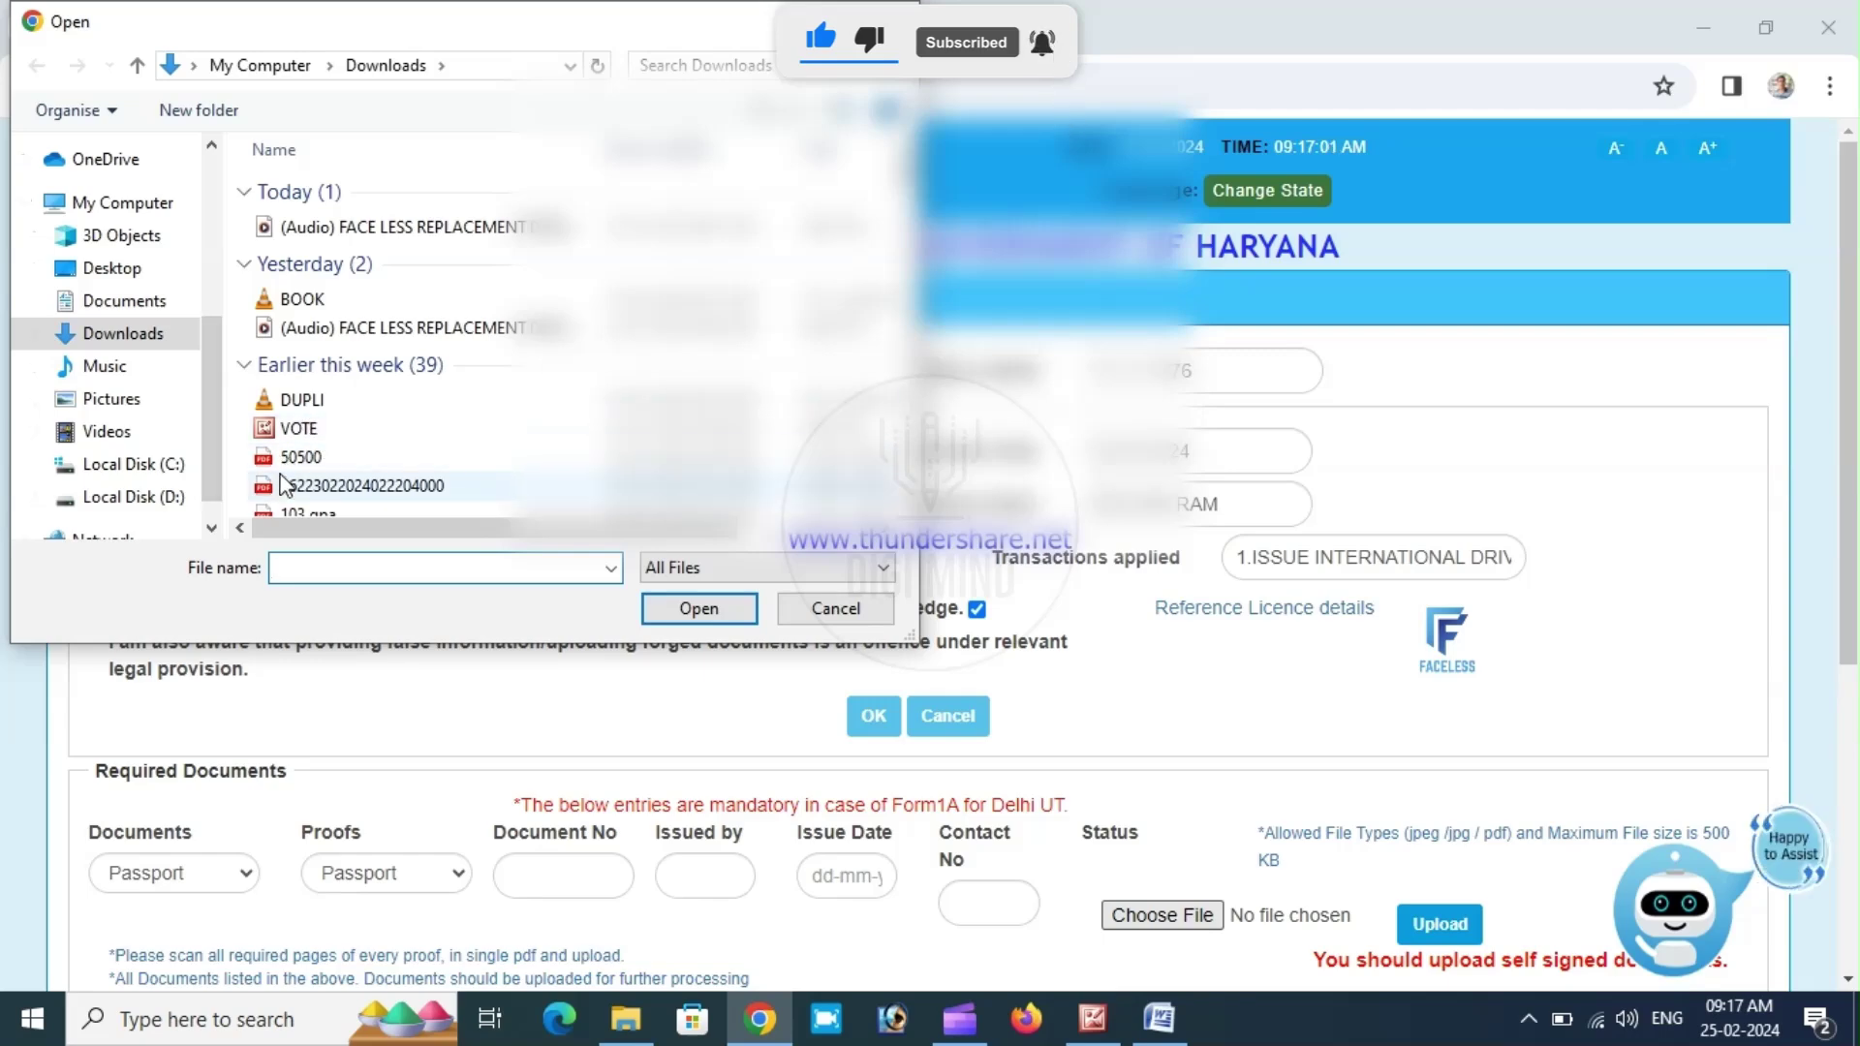
pyautogui.click(291, 460)
pyautogui.doubleClick(288, 463)
pyautogui.scroll(-3, 1433, 669)
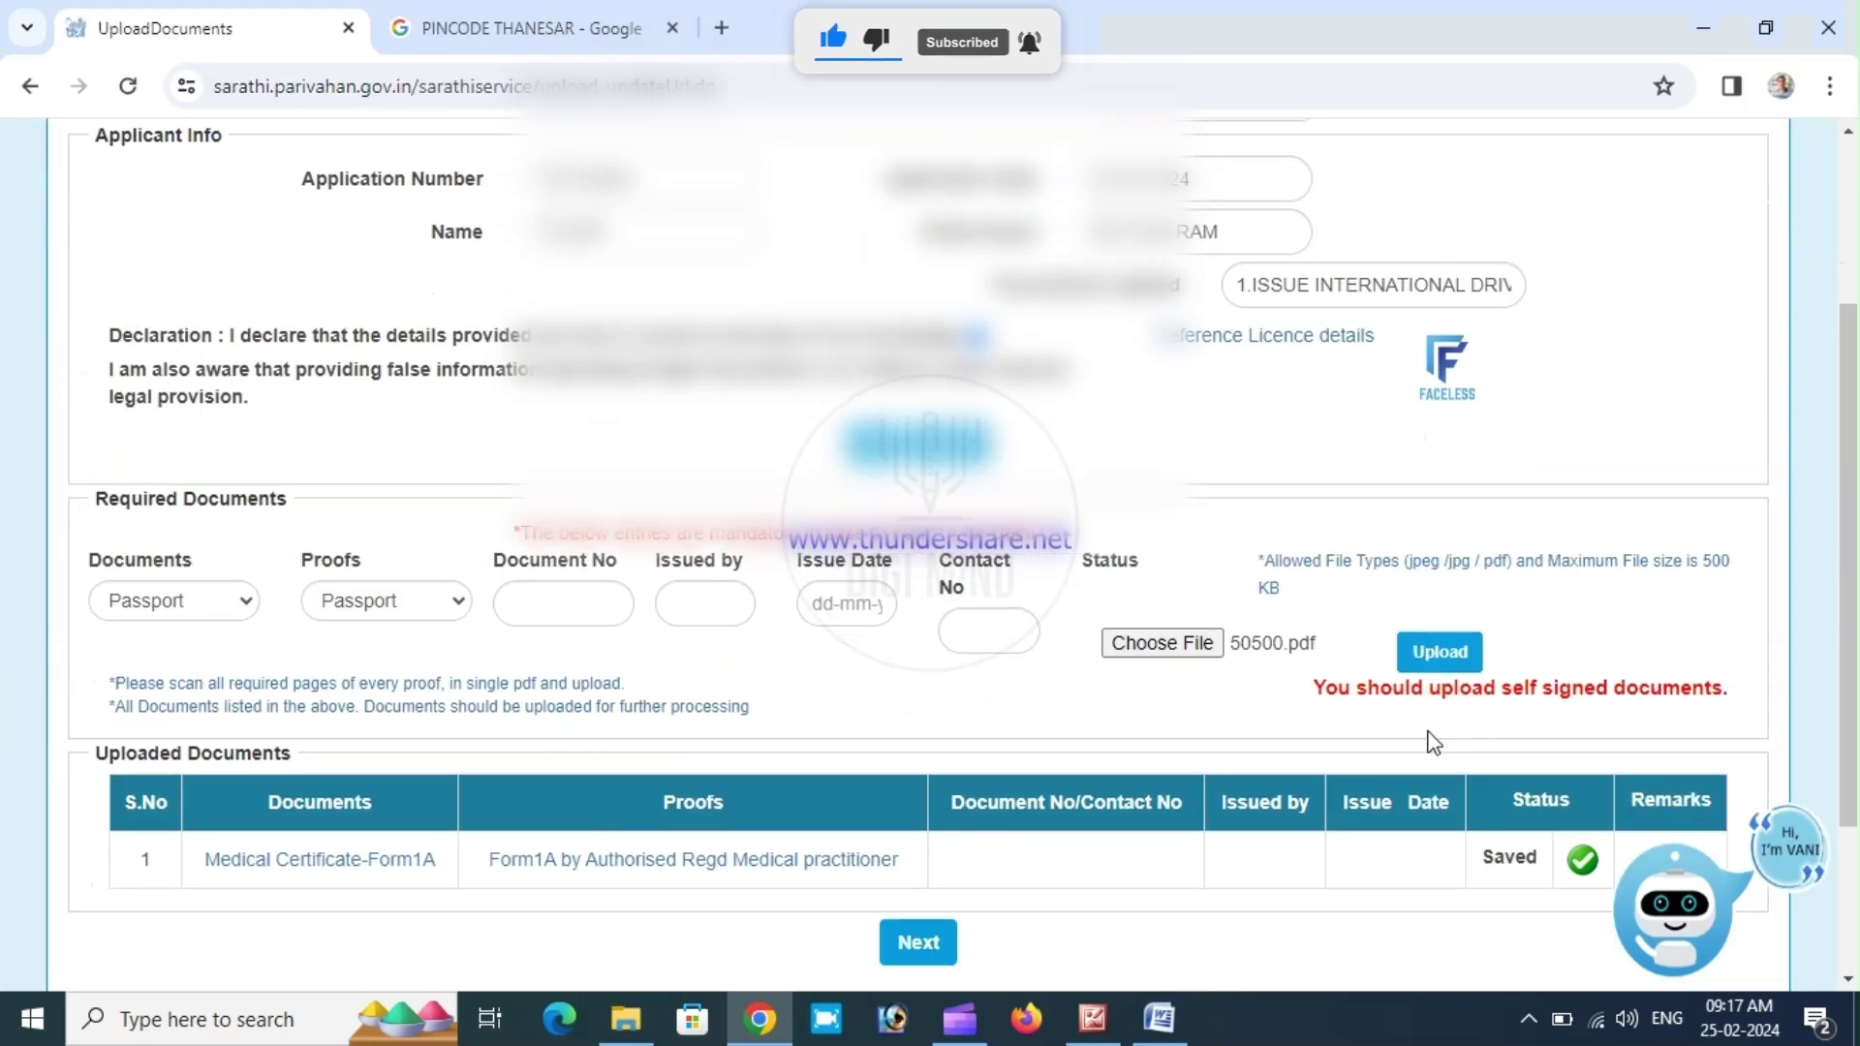
pyautogui.click(1438, 652)
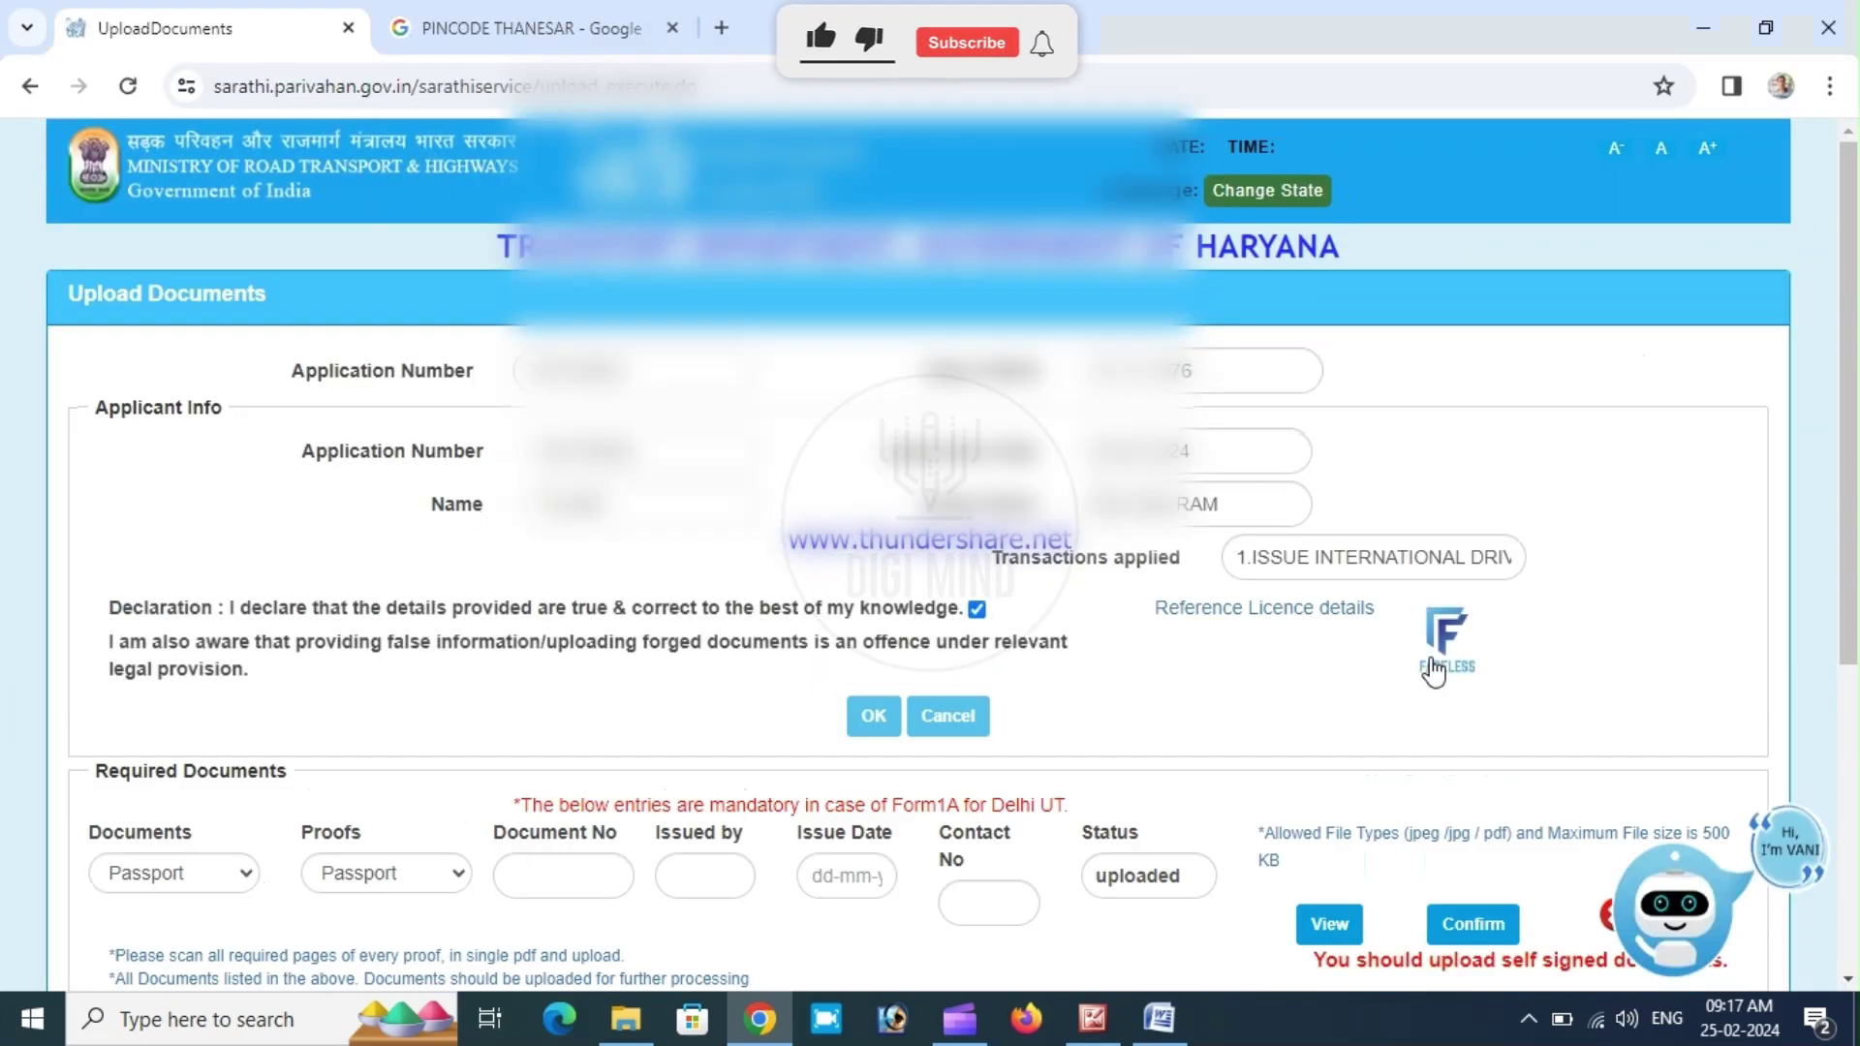
pyautogui.scroll(-2, 1434, 670)
pyautogui.scroll(-1, 1434, 671)
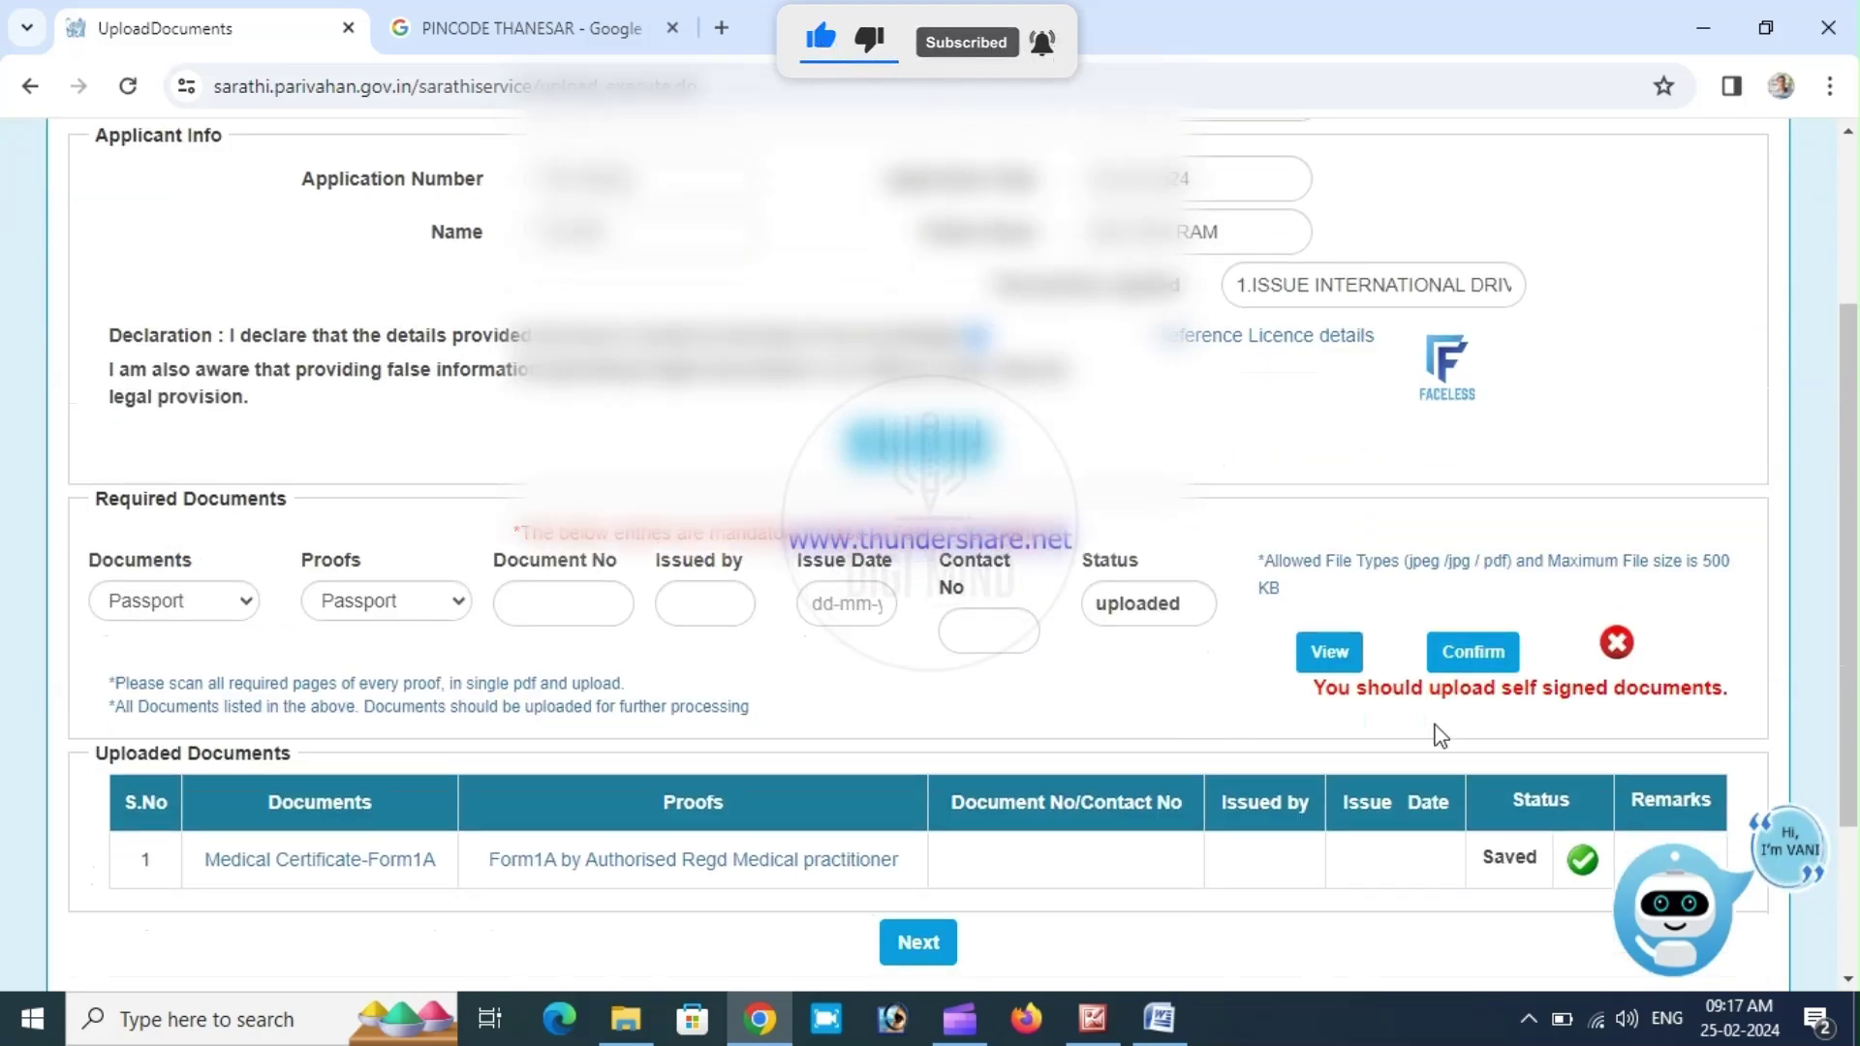
pyautogui.click(1473, 659)
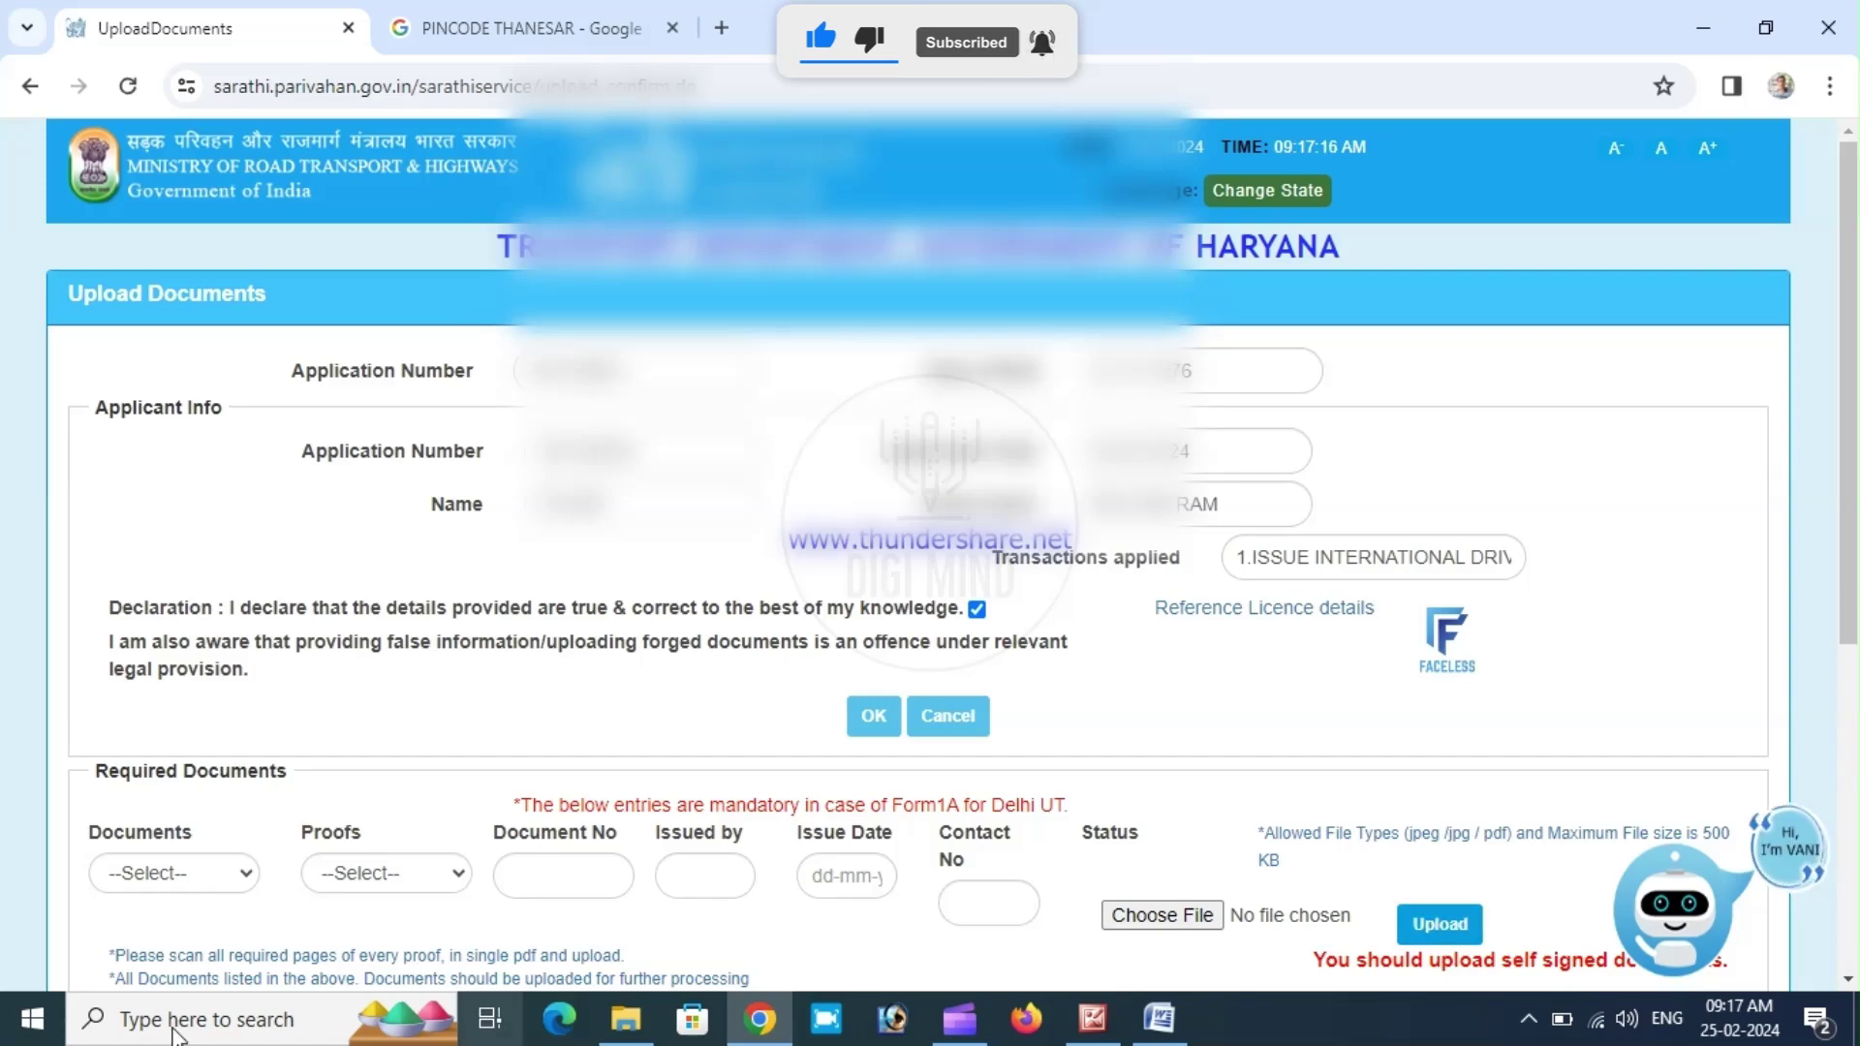
# Choose Driving Licence as the document with Driving License as proof.
pyautogui.click(137, 876)
pyautogui.click(141, 932)
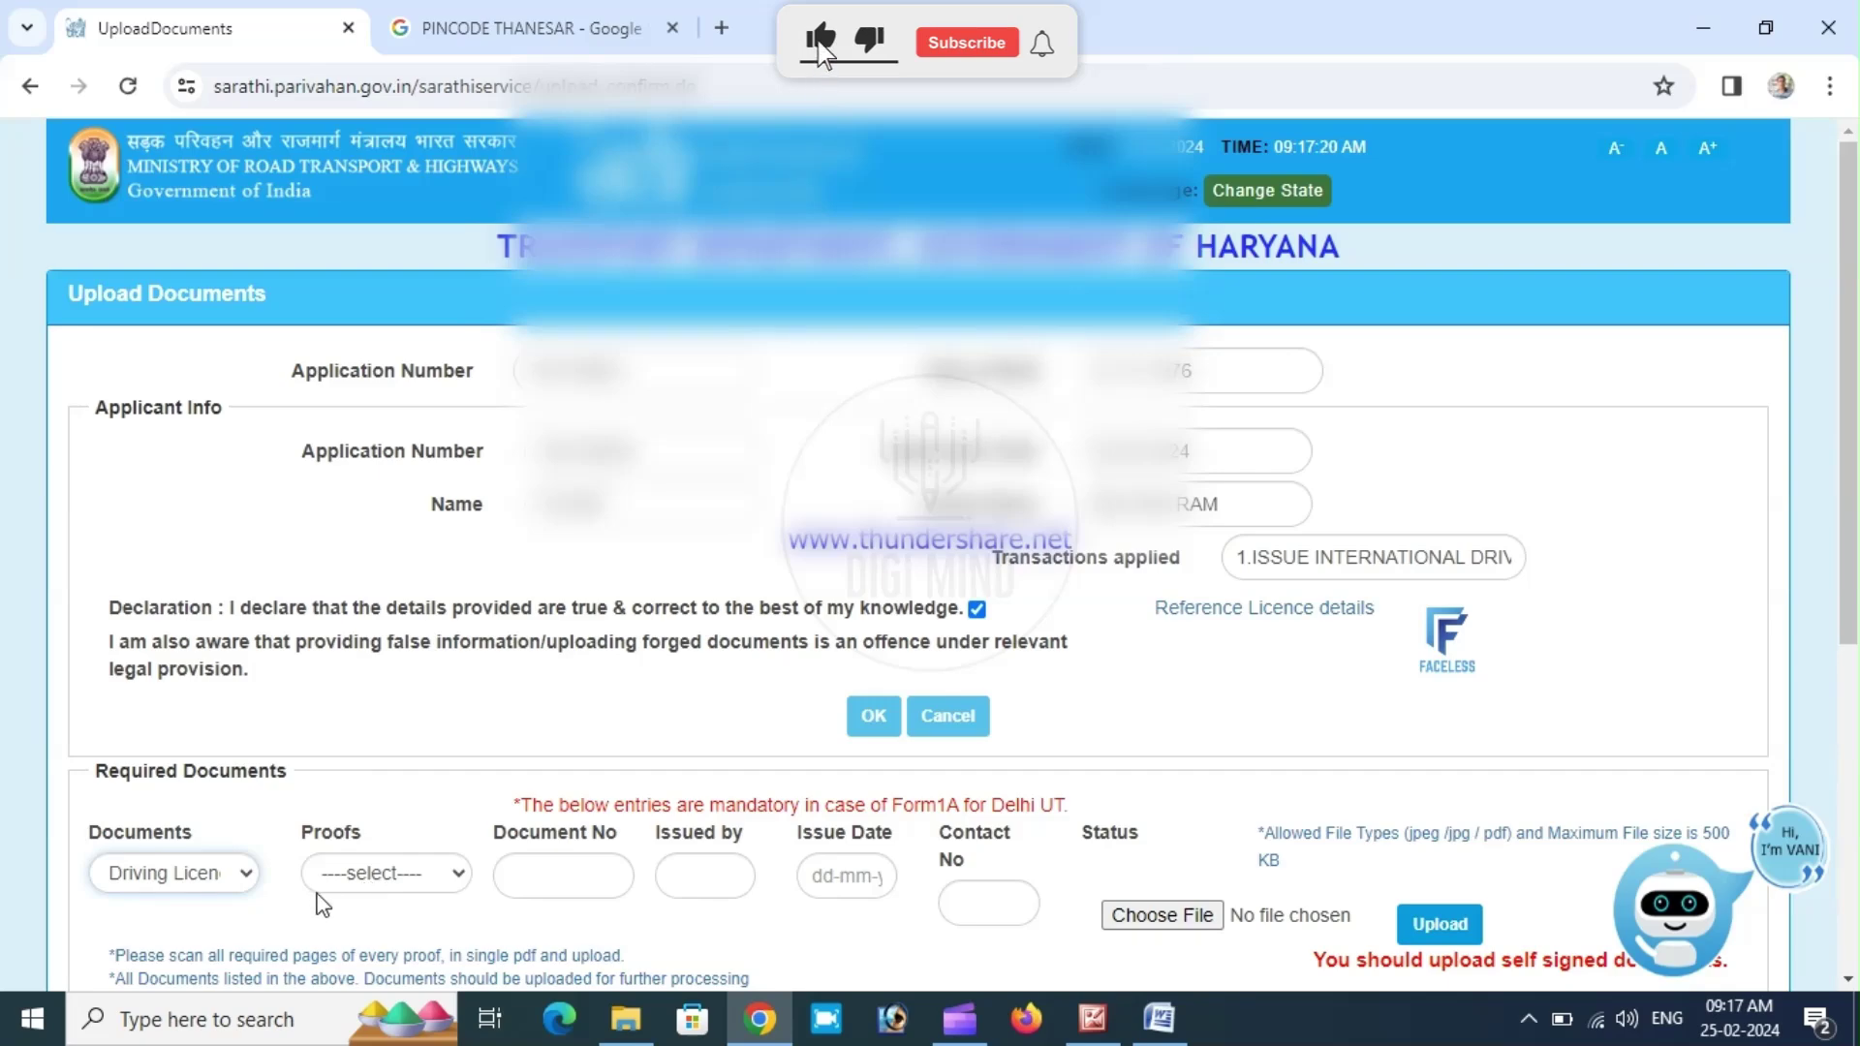
pyautogui.click(377, 873)
pyautogui.click(374, 932)
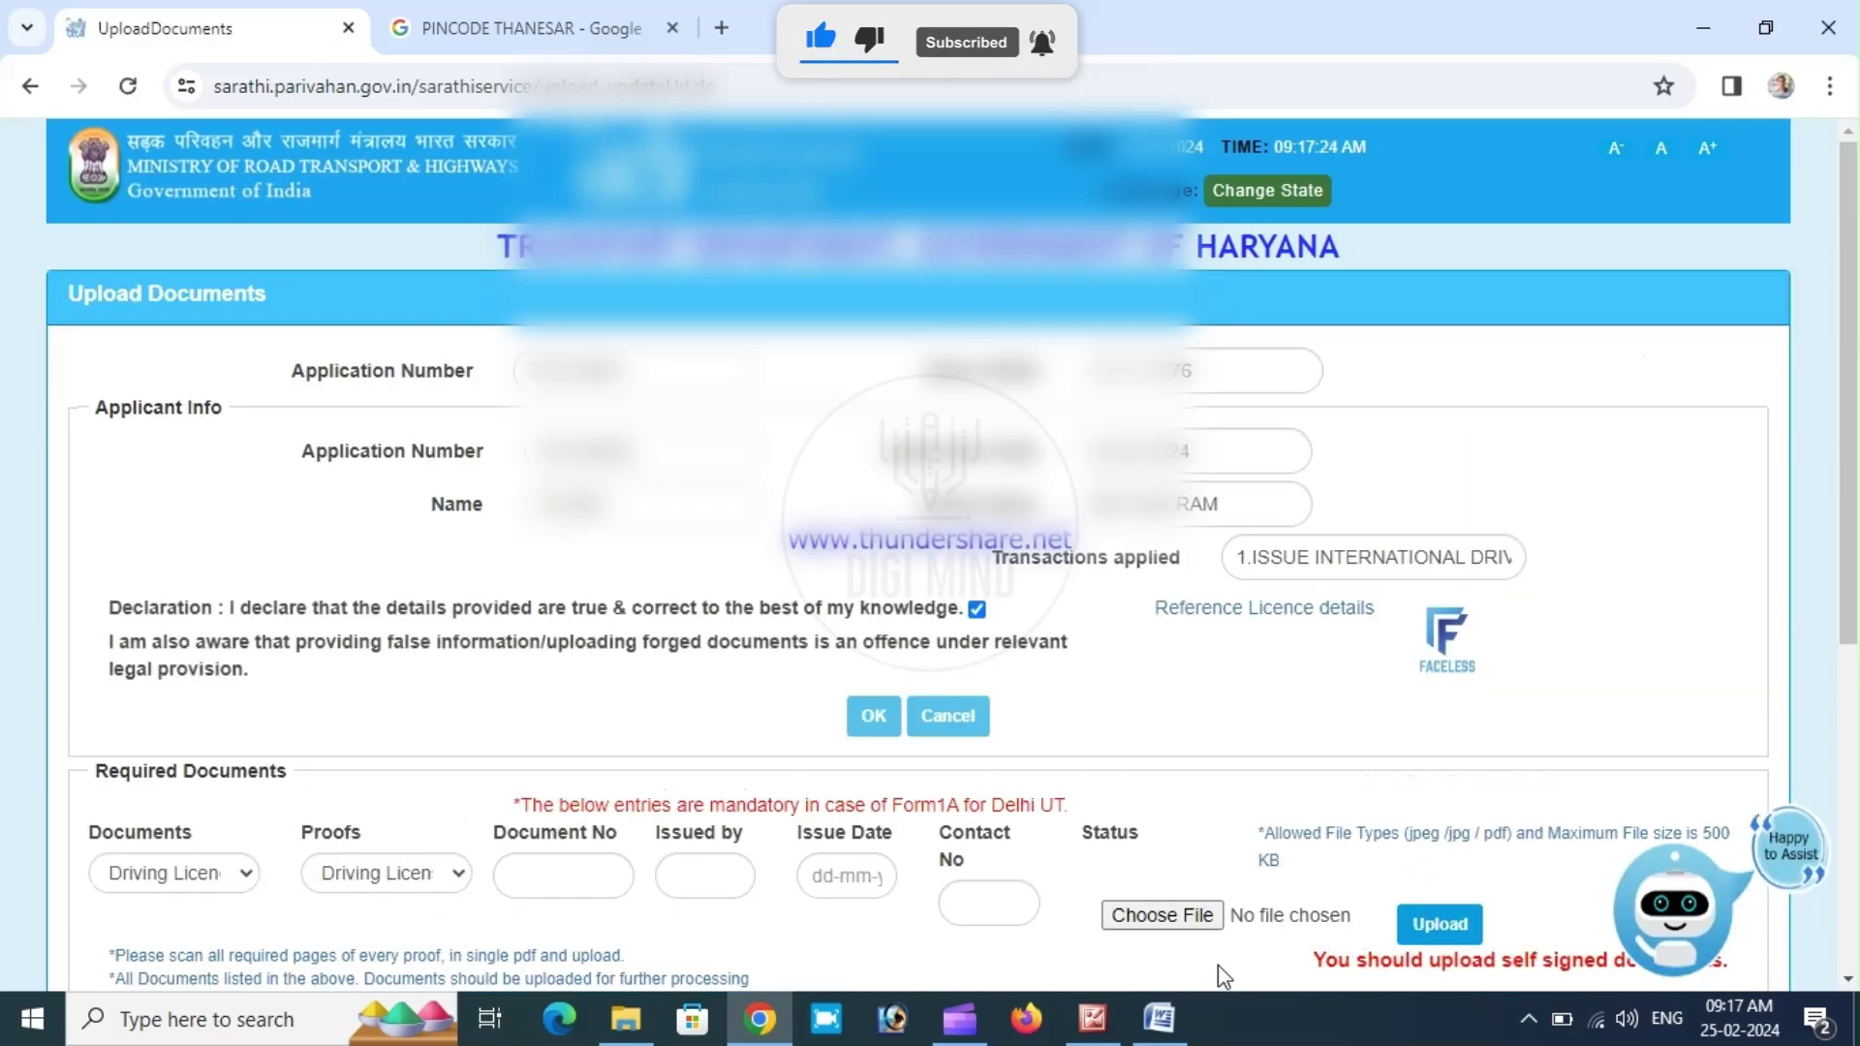
# Upload and confirm 50500.pdf for the driving licence, then continue to application status.
pyautogui.click(1139, 920)
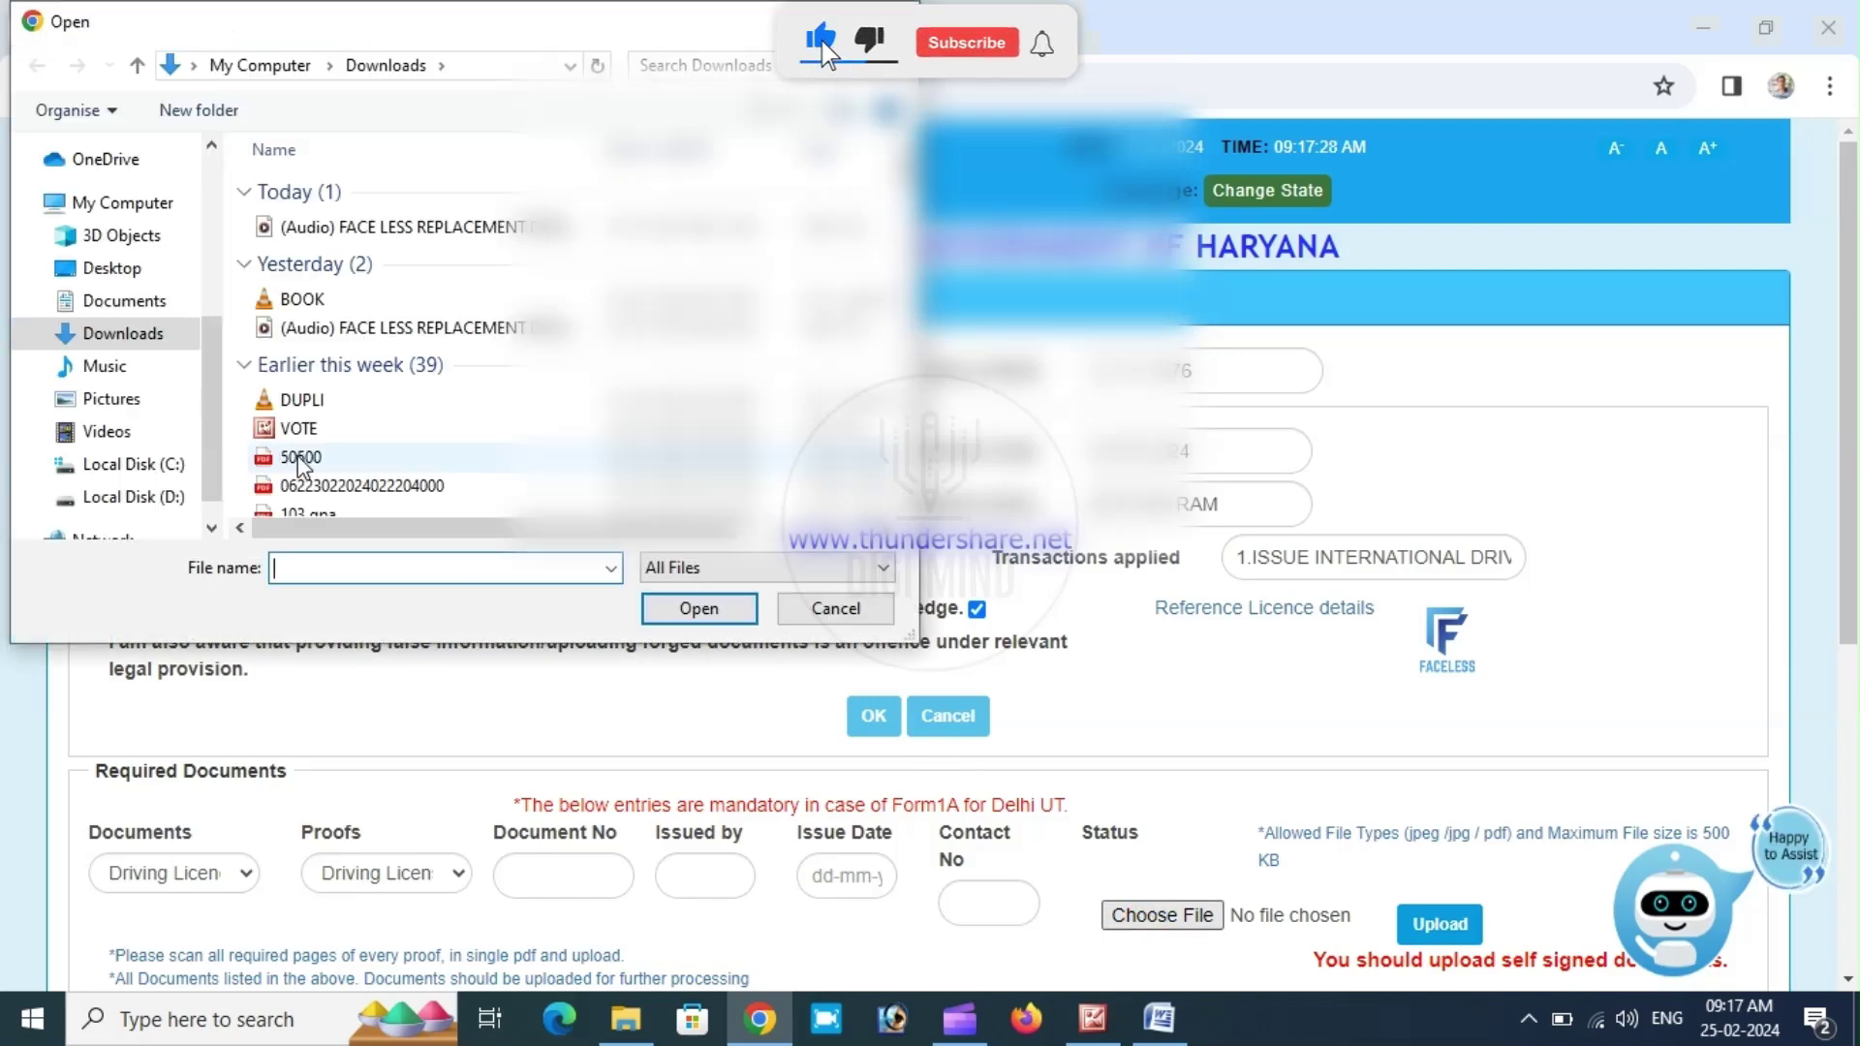
pyautogui.doubleClick(300, 457)
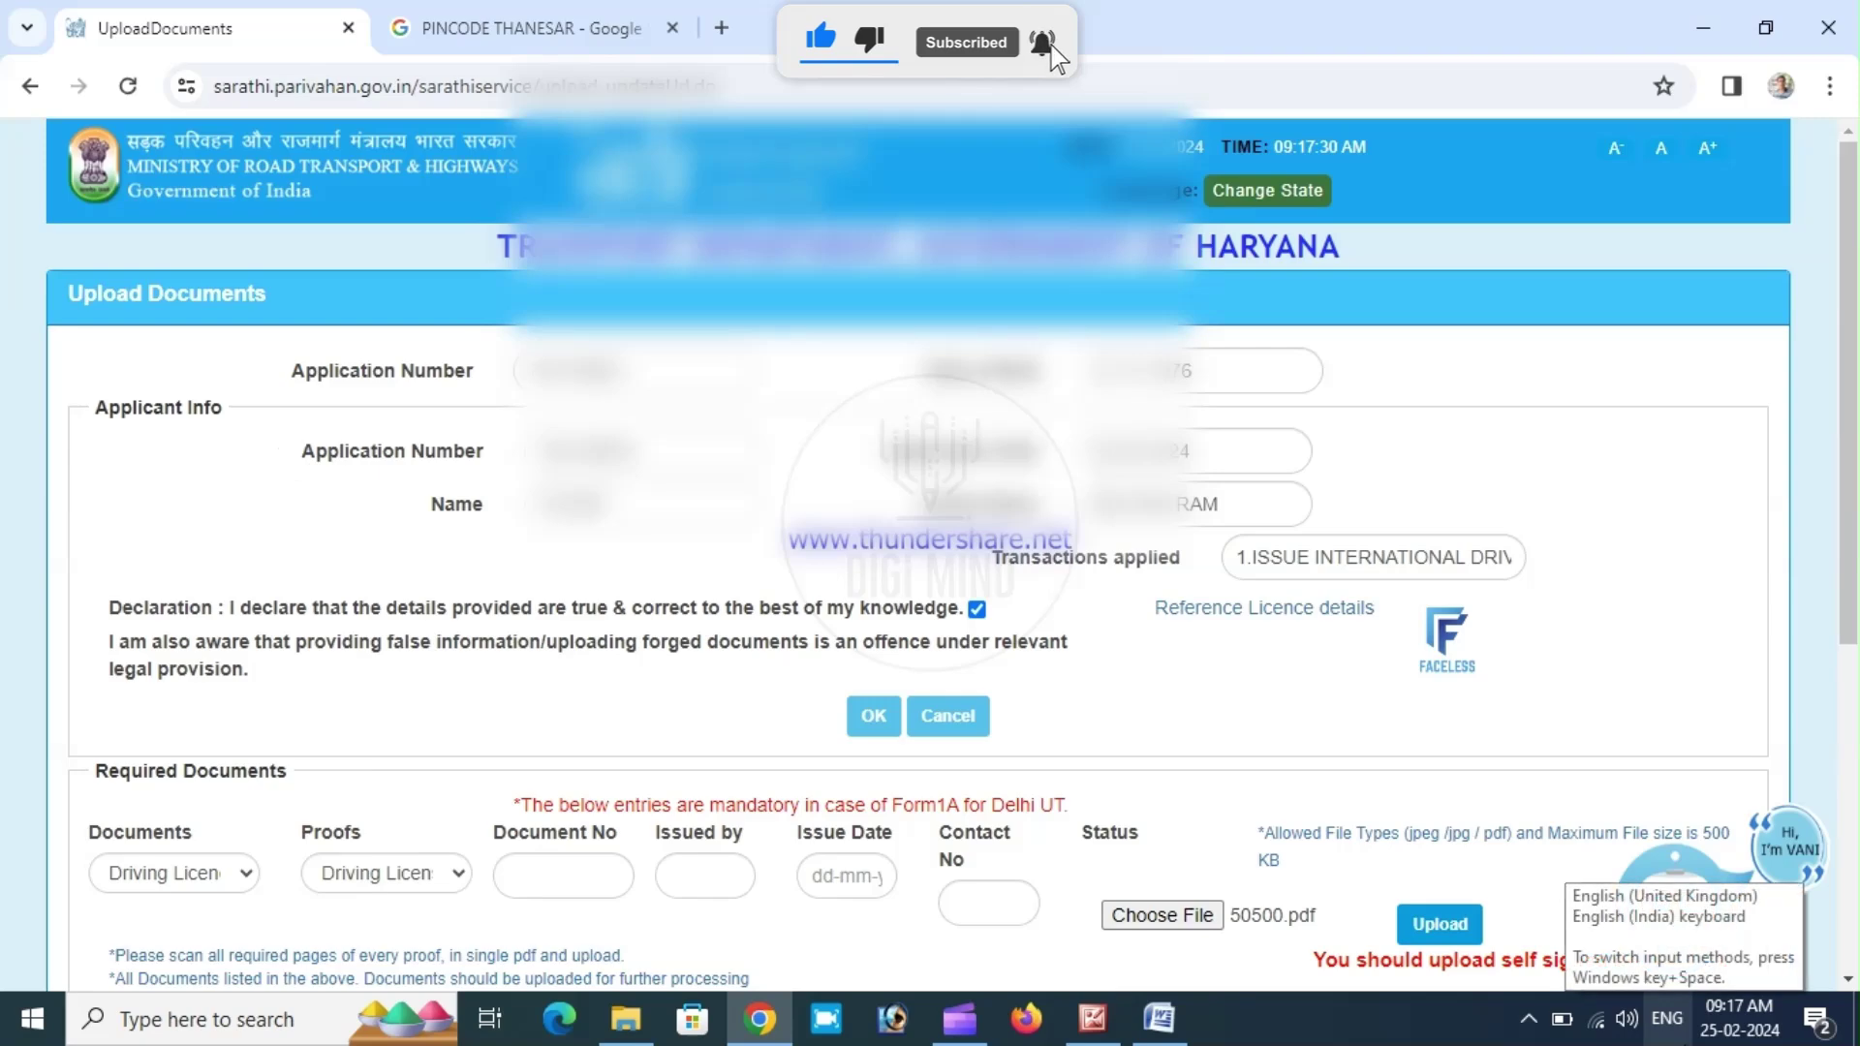
pyautogui.click(1439, 925)
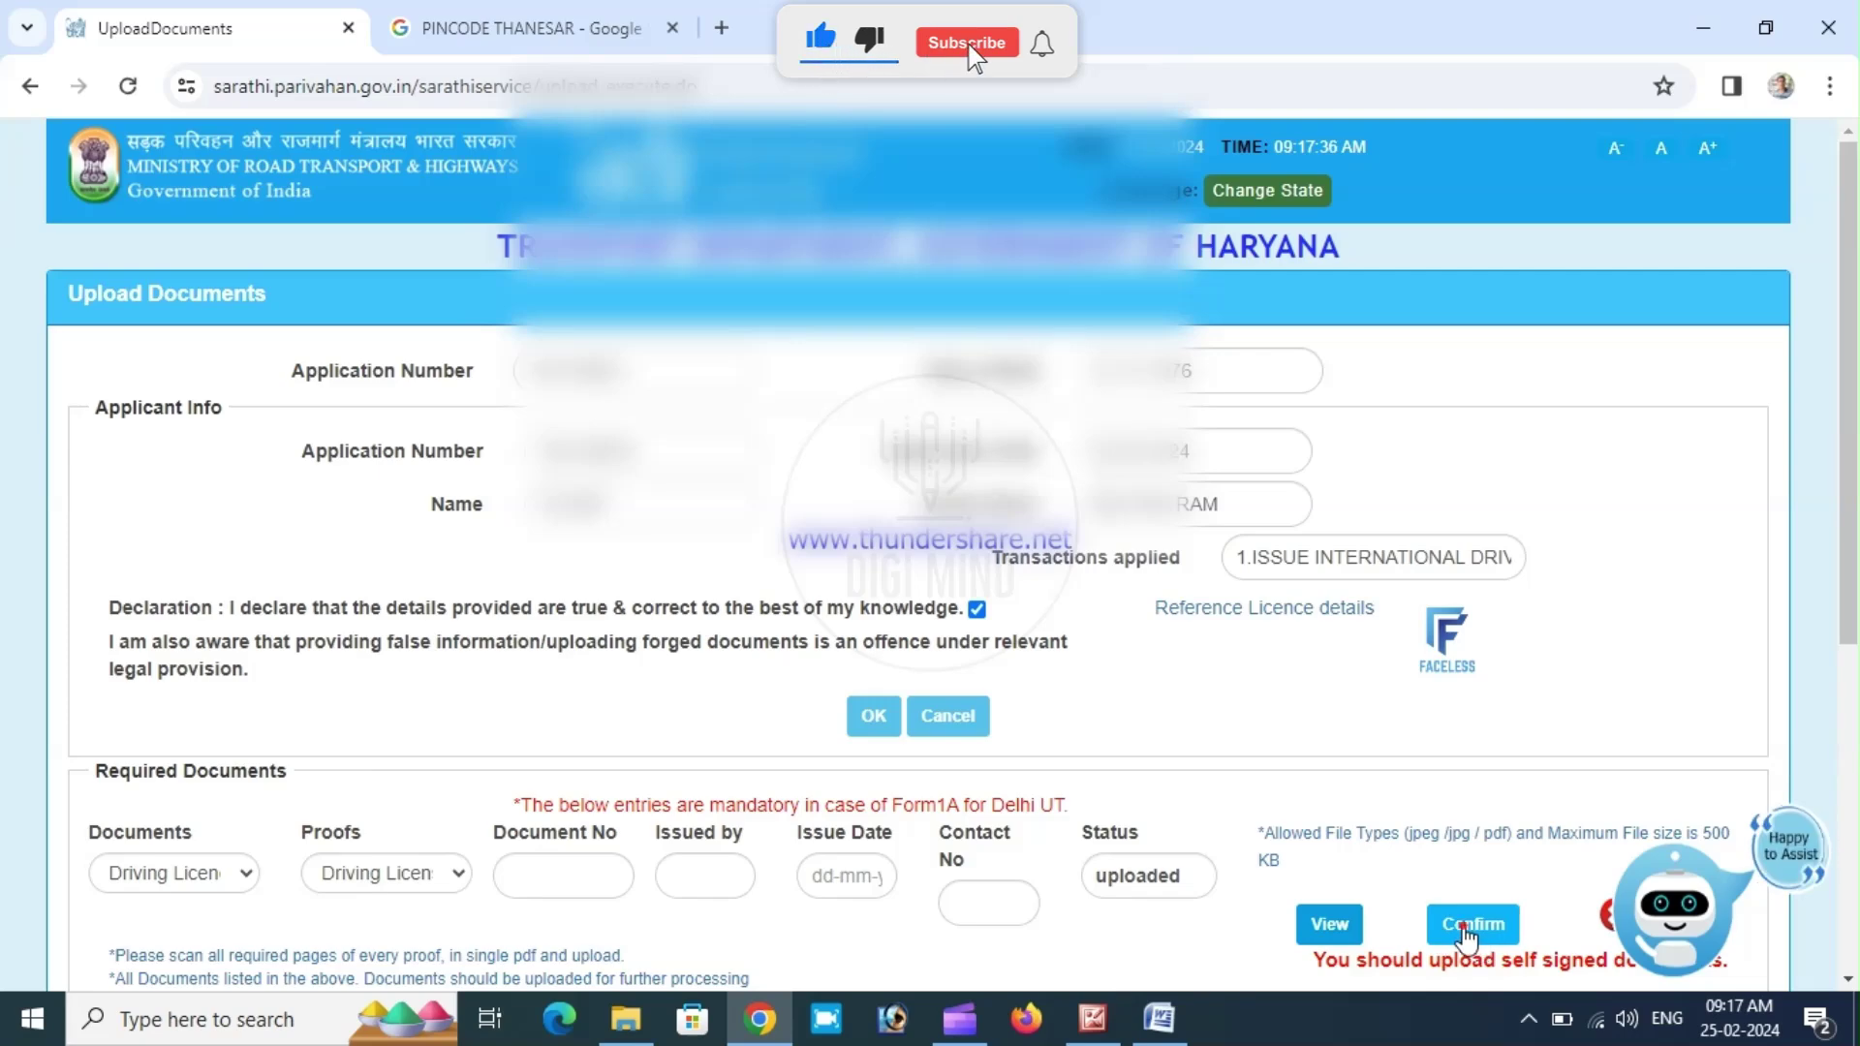
pyautogui.click(1466, 925)
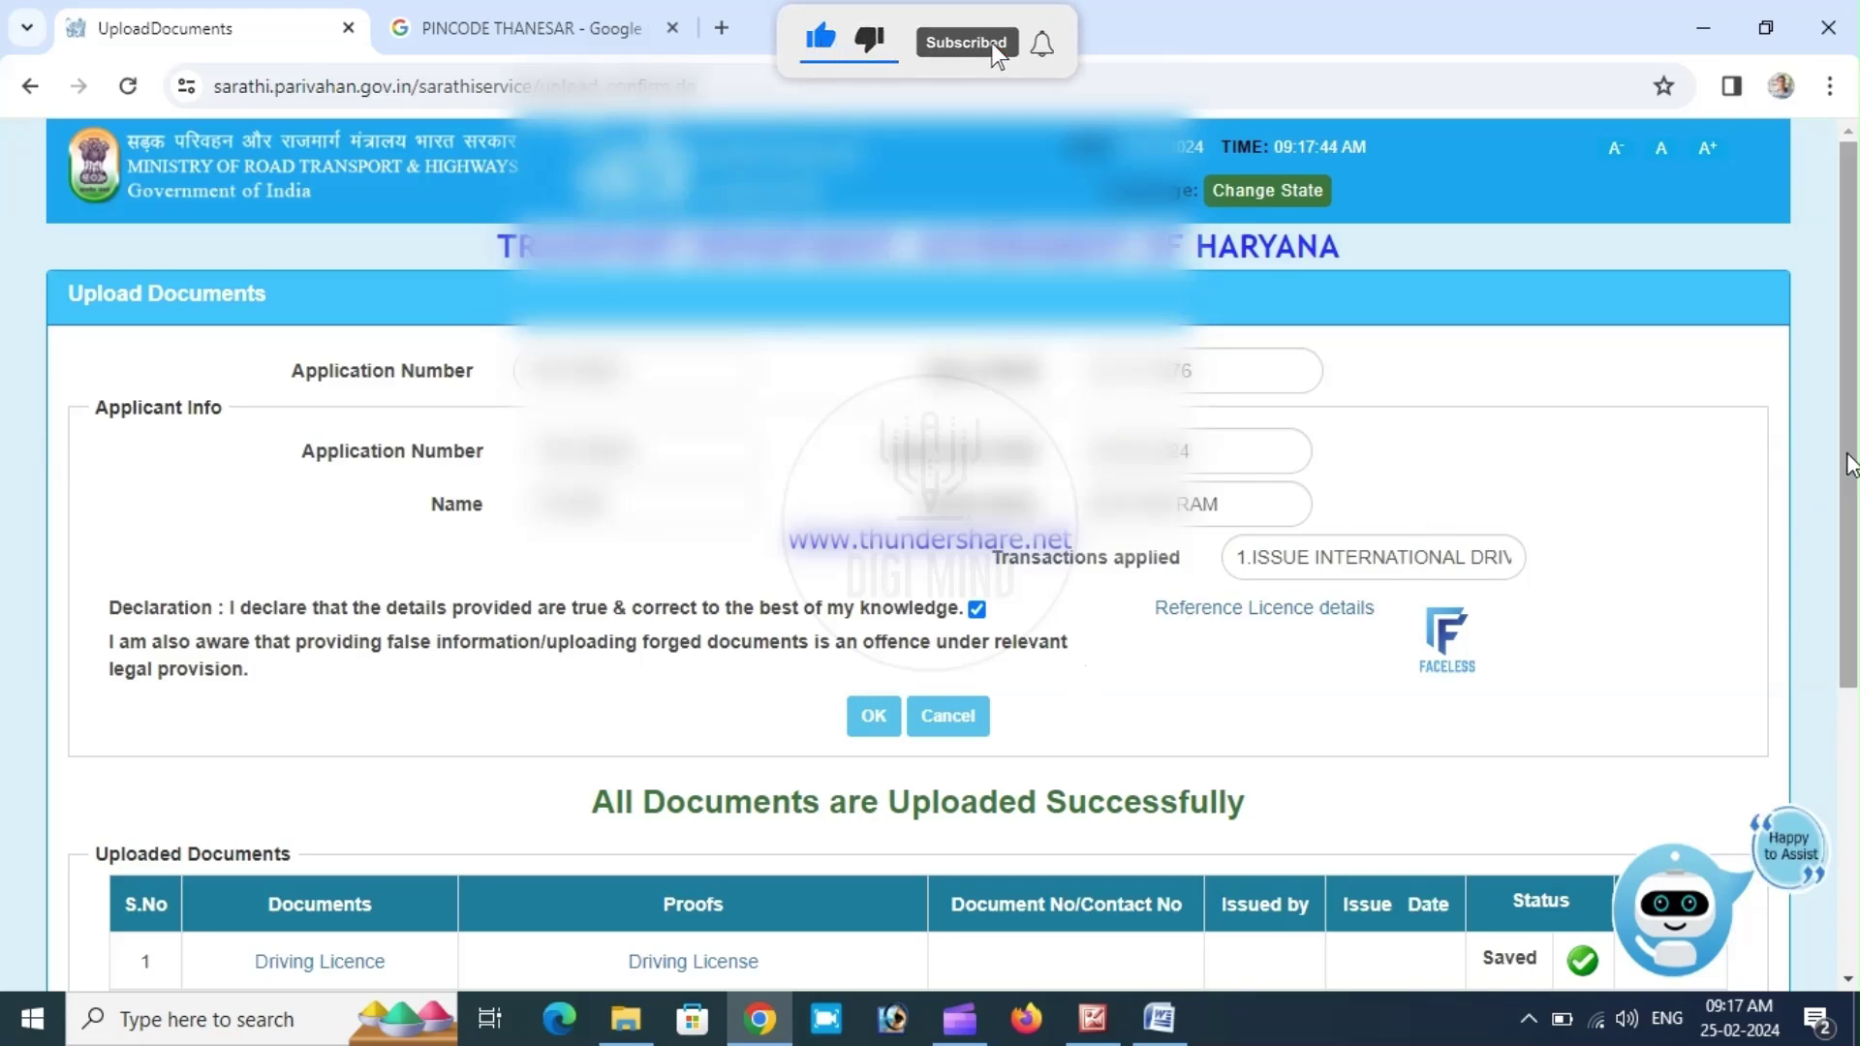
pyautogui.moveTo(1850, 463); pyautogui.dragTo(1853, 683)
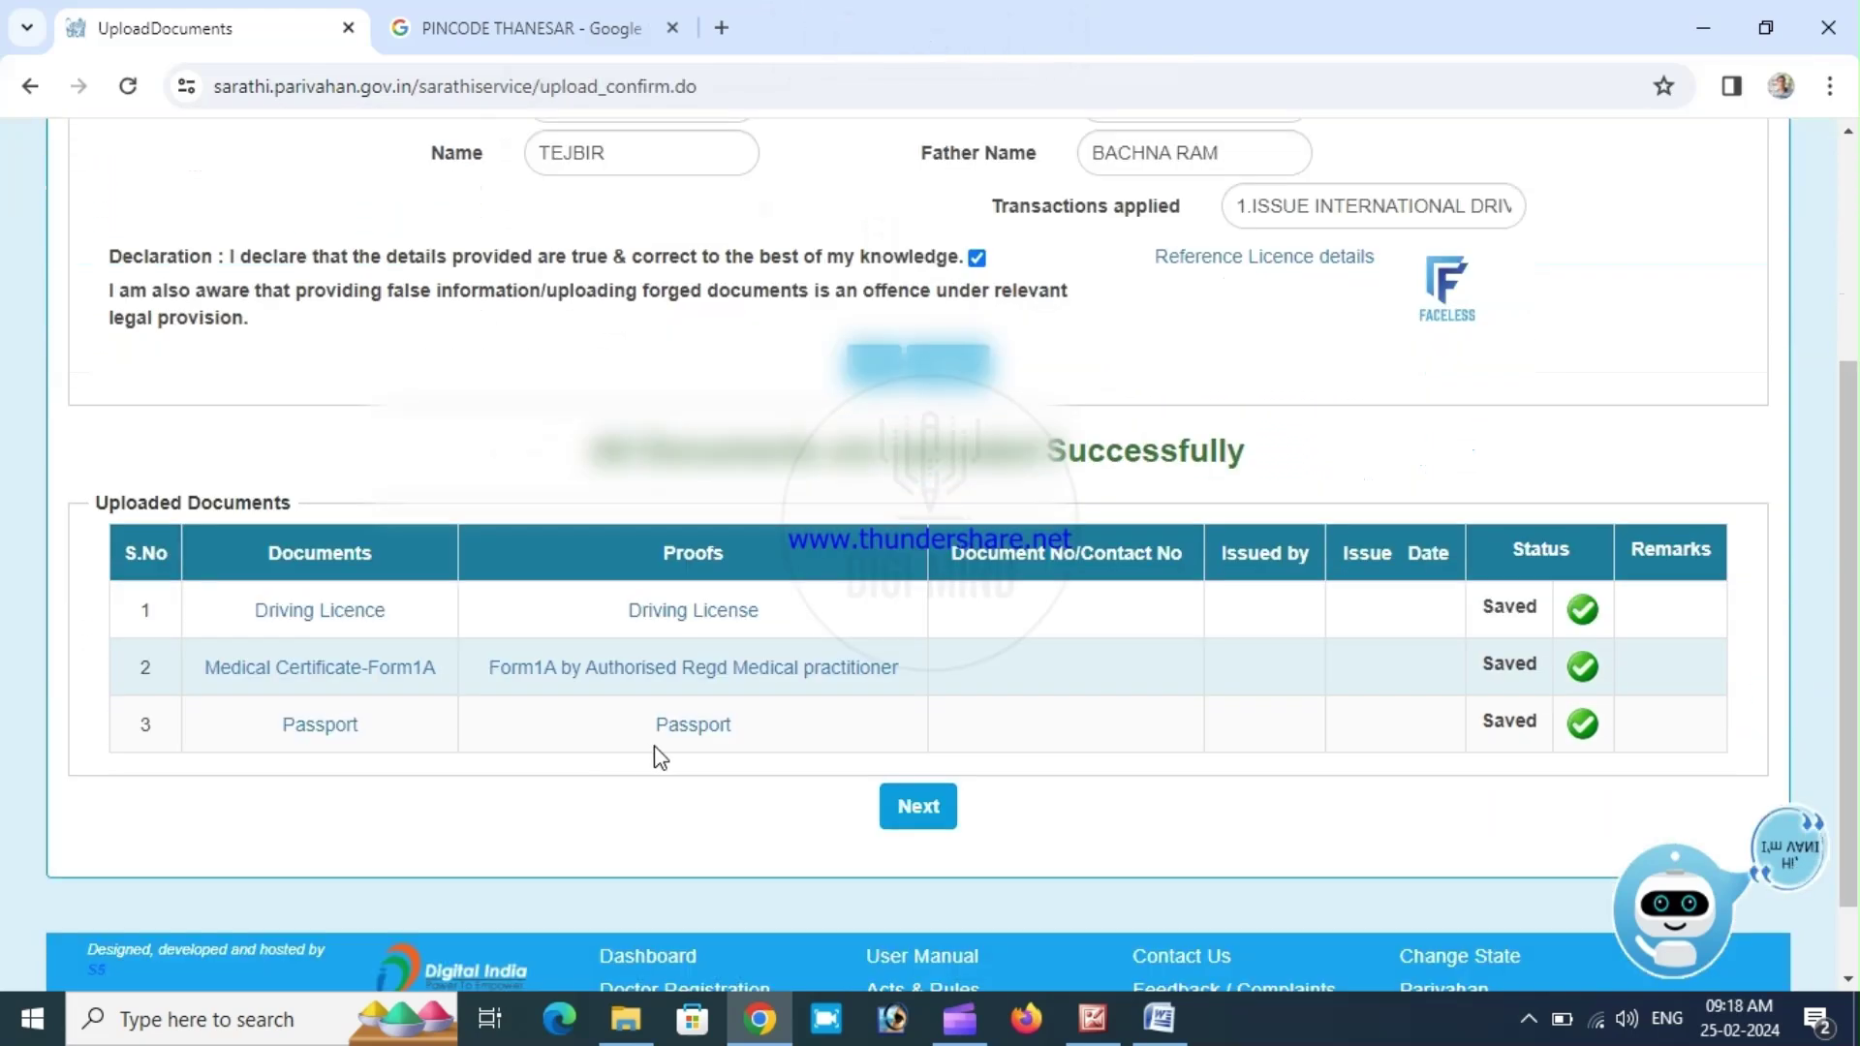
pyautogui.click(906, 822)
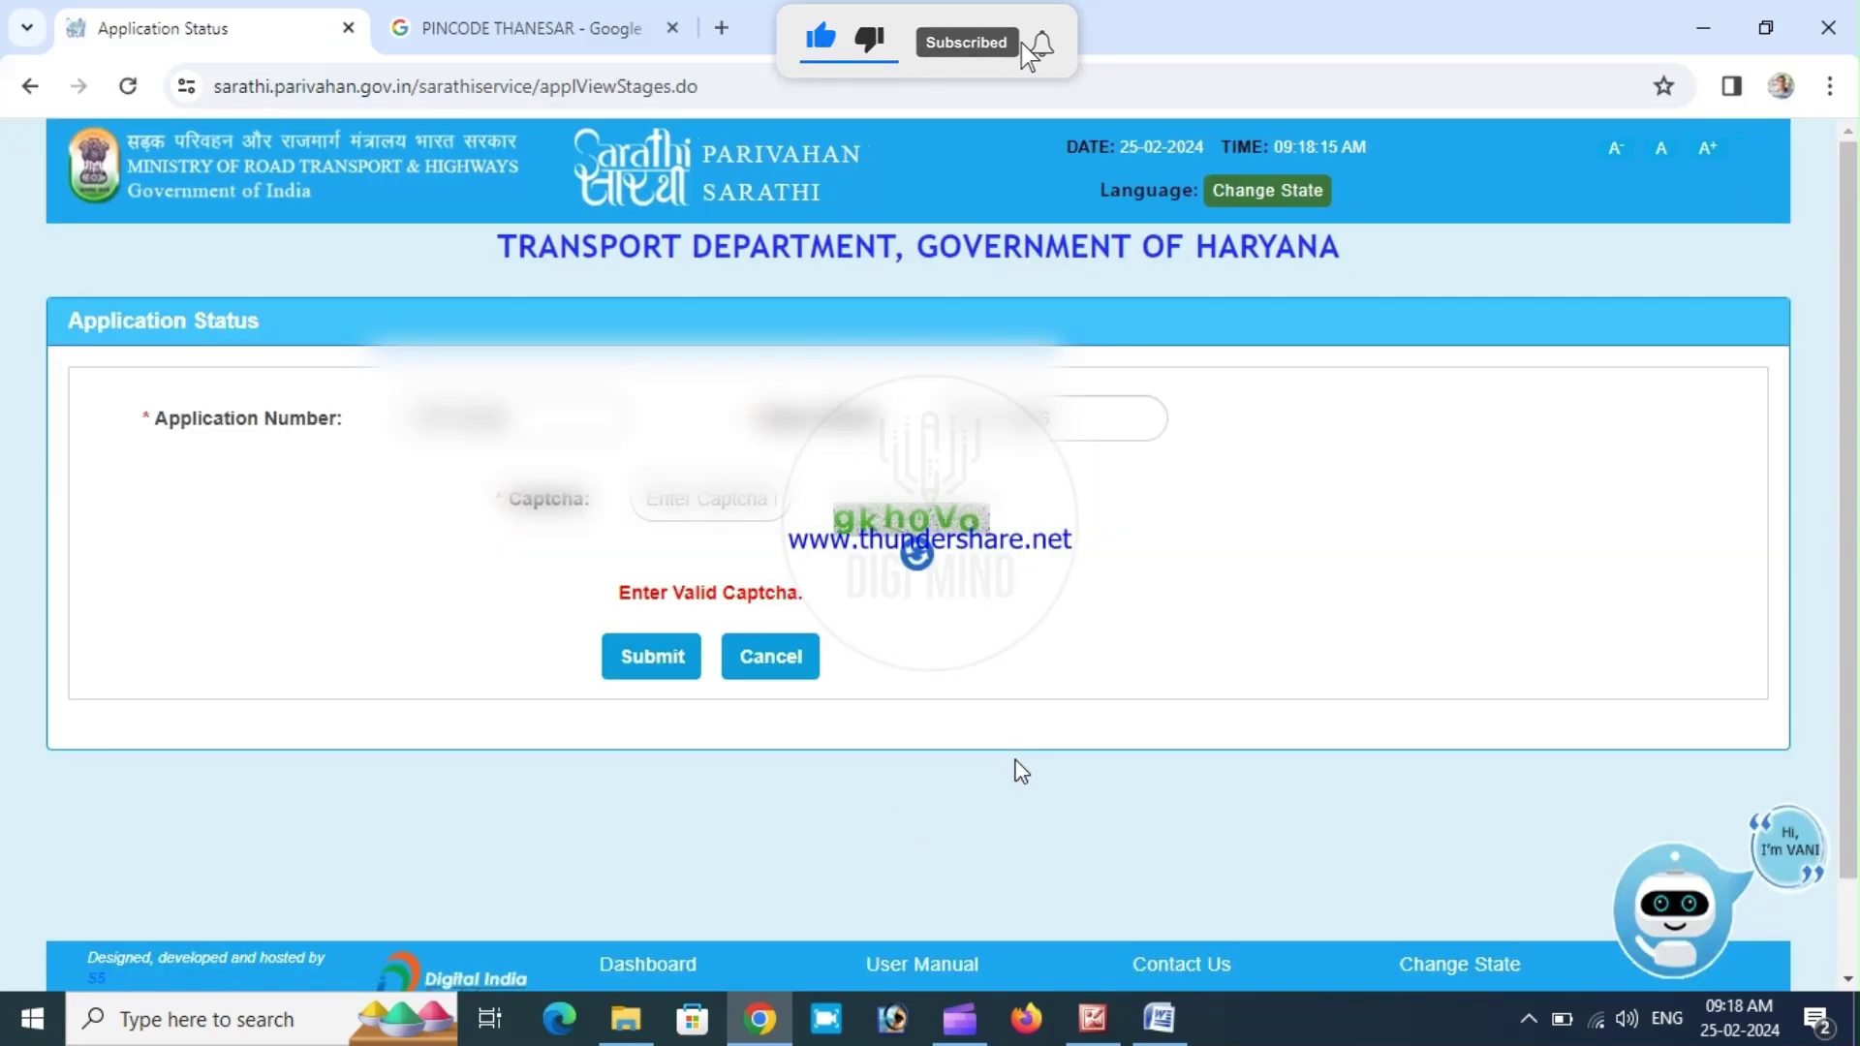
# Enter the captcha, view the stages and proceed to the FEE PAYMENT stage.
pyautogui.click(689, 496)
pyautogui.write('g')
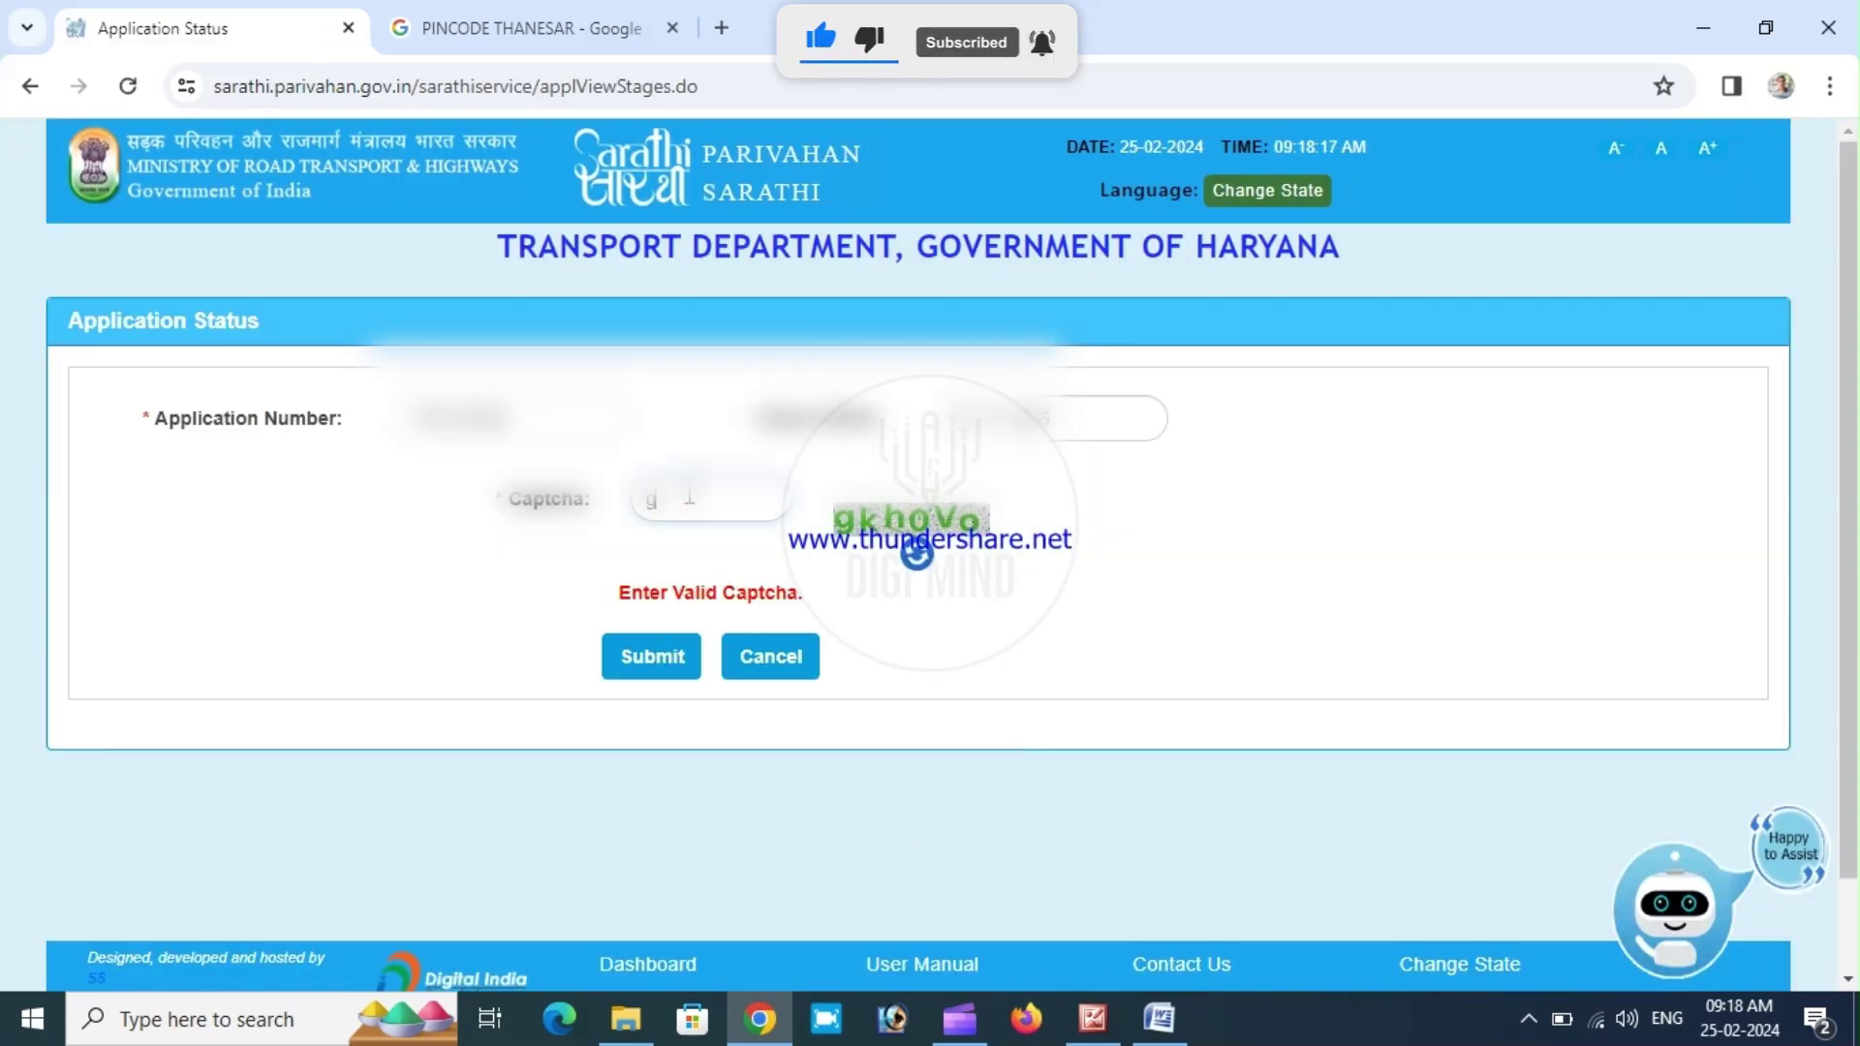
pyautogui.write('kh')
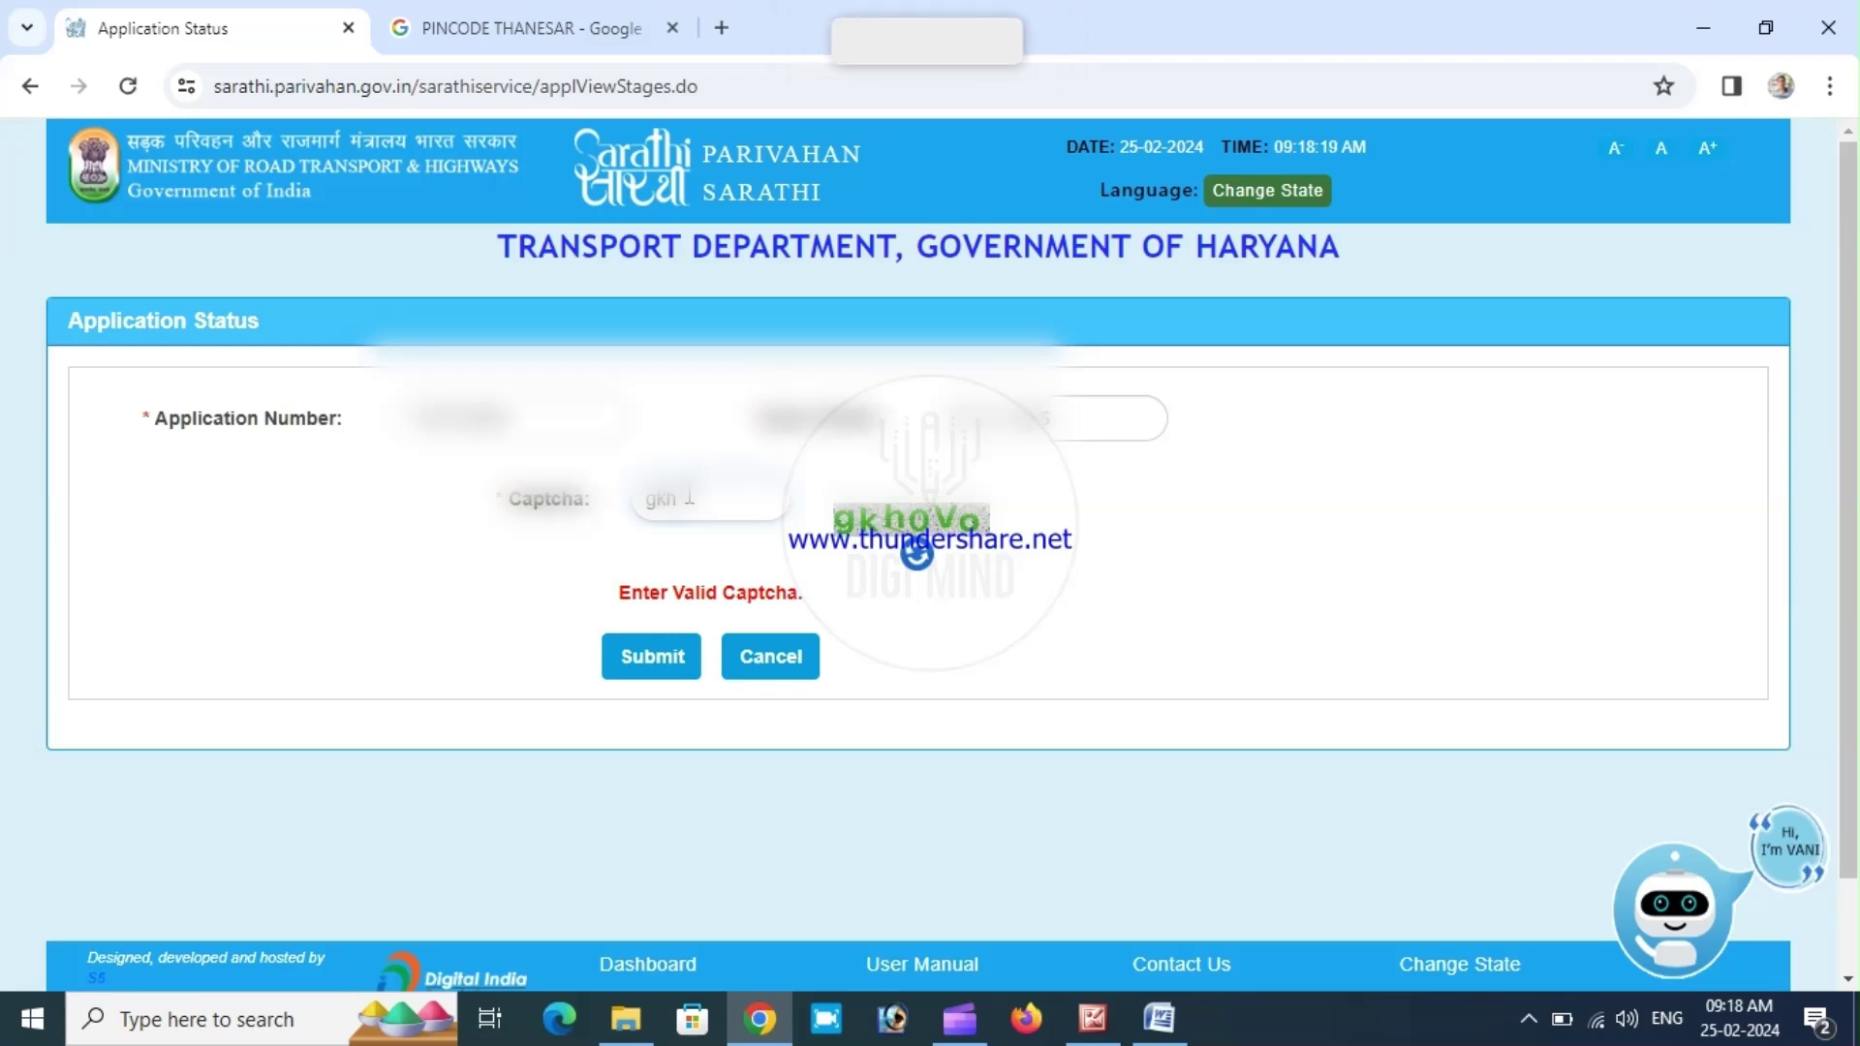
pyautogui.write('oV')
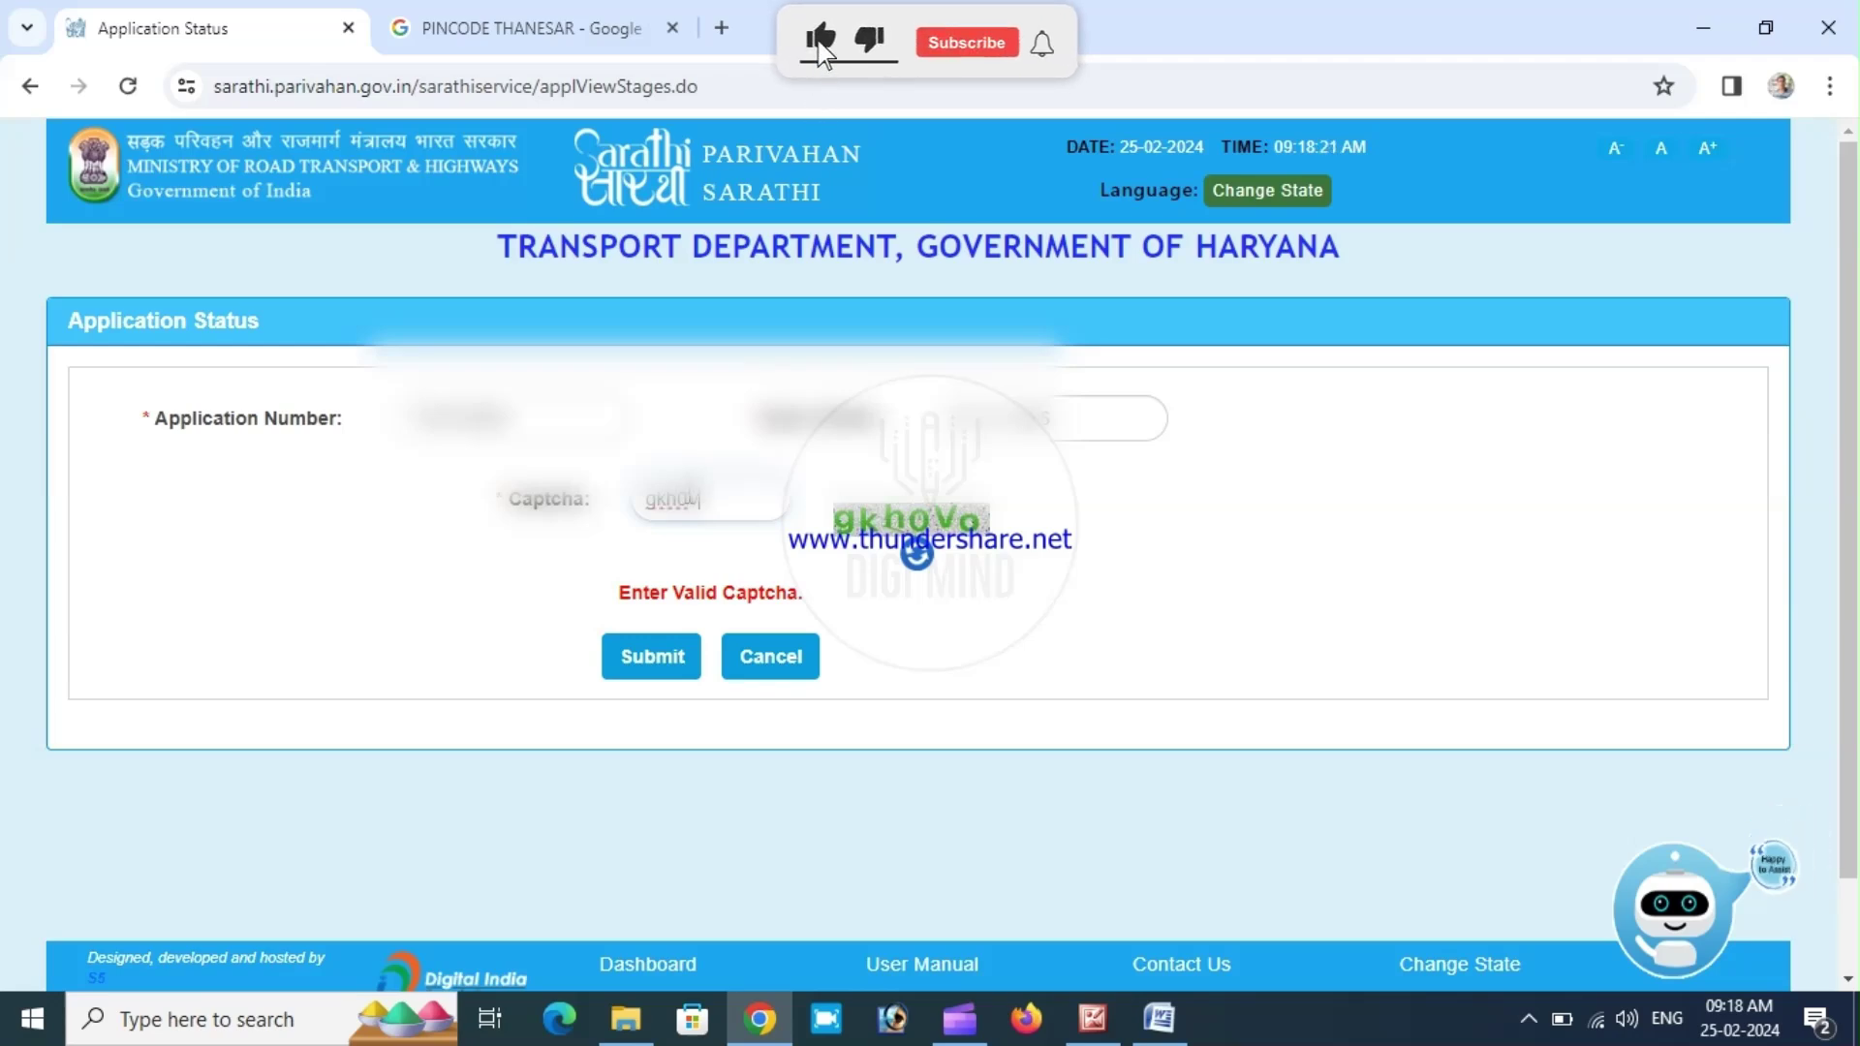
pyautogui.write('o')
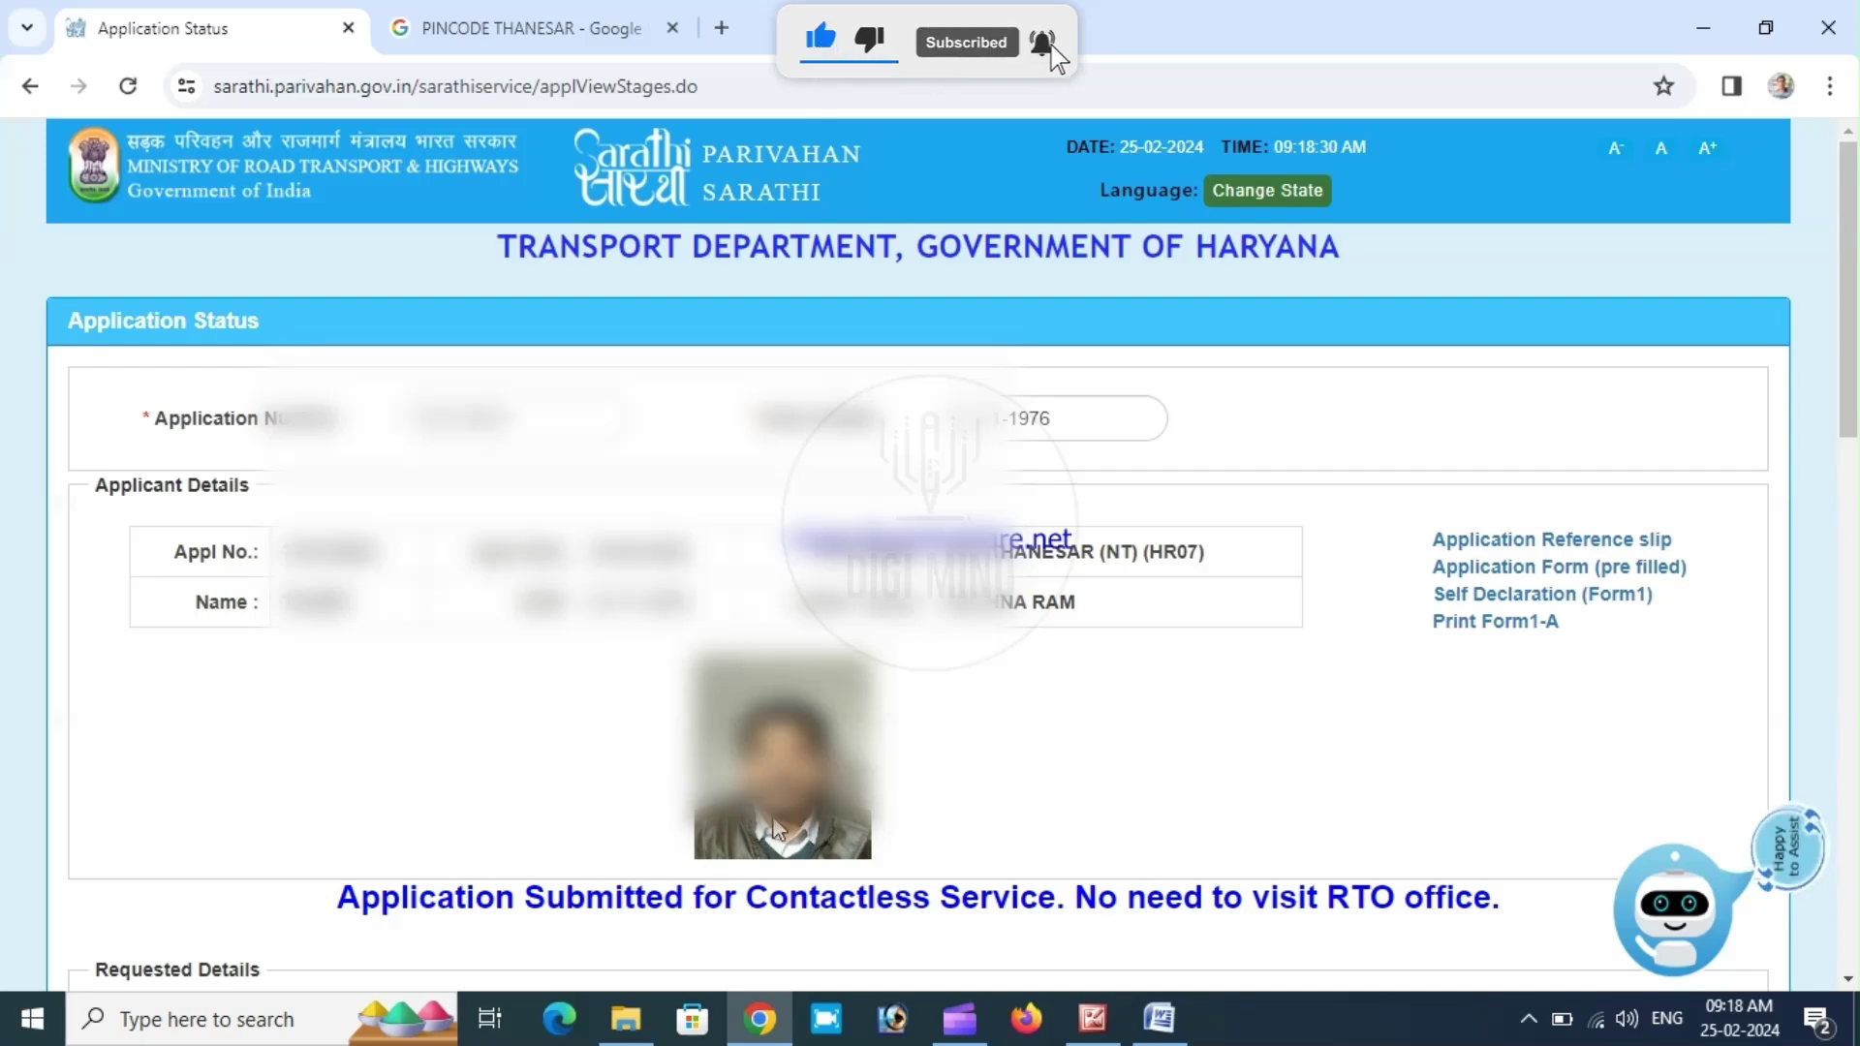
pyautogui.scroll(-6, 1360, 410)
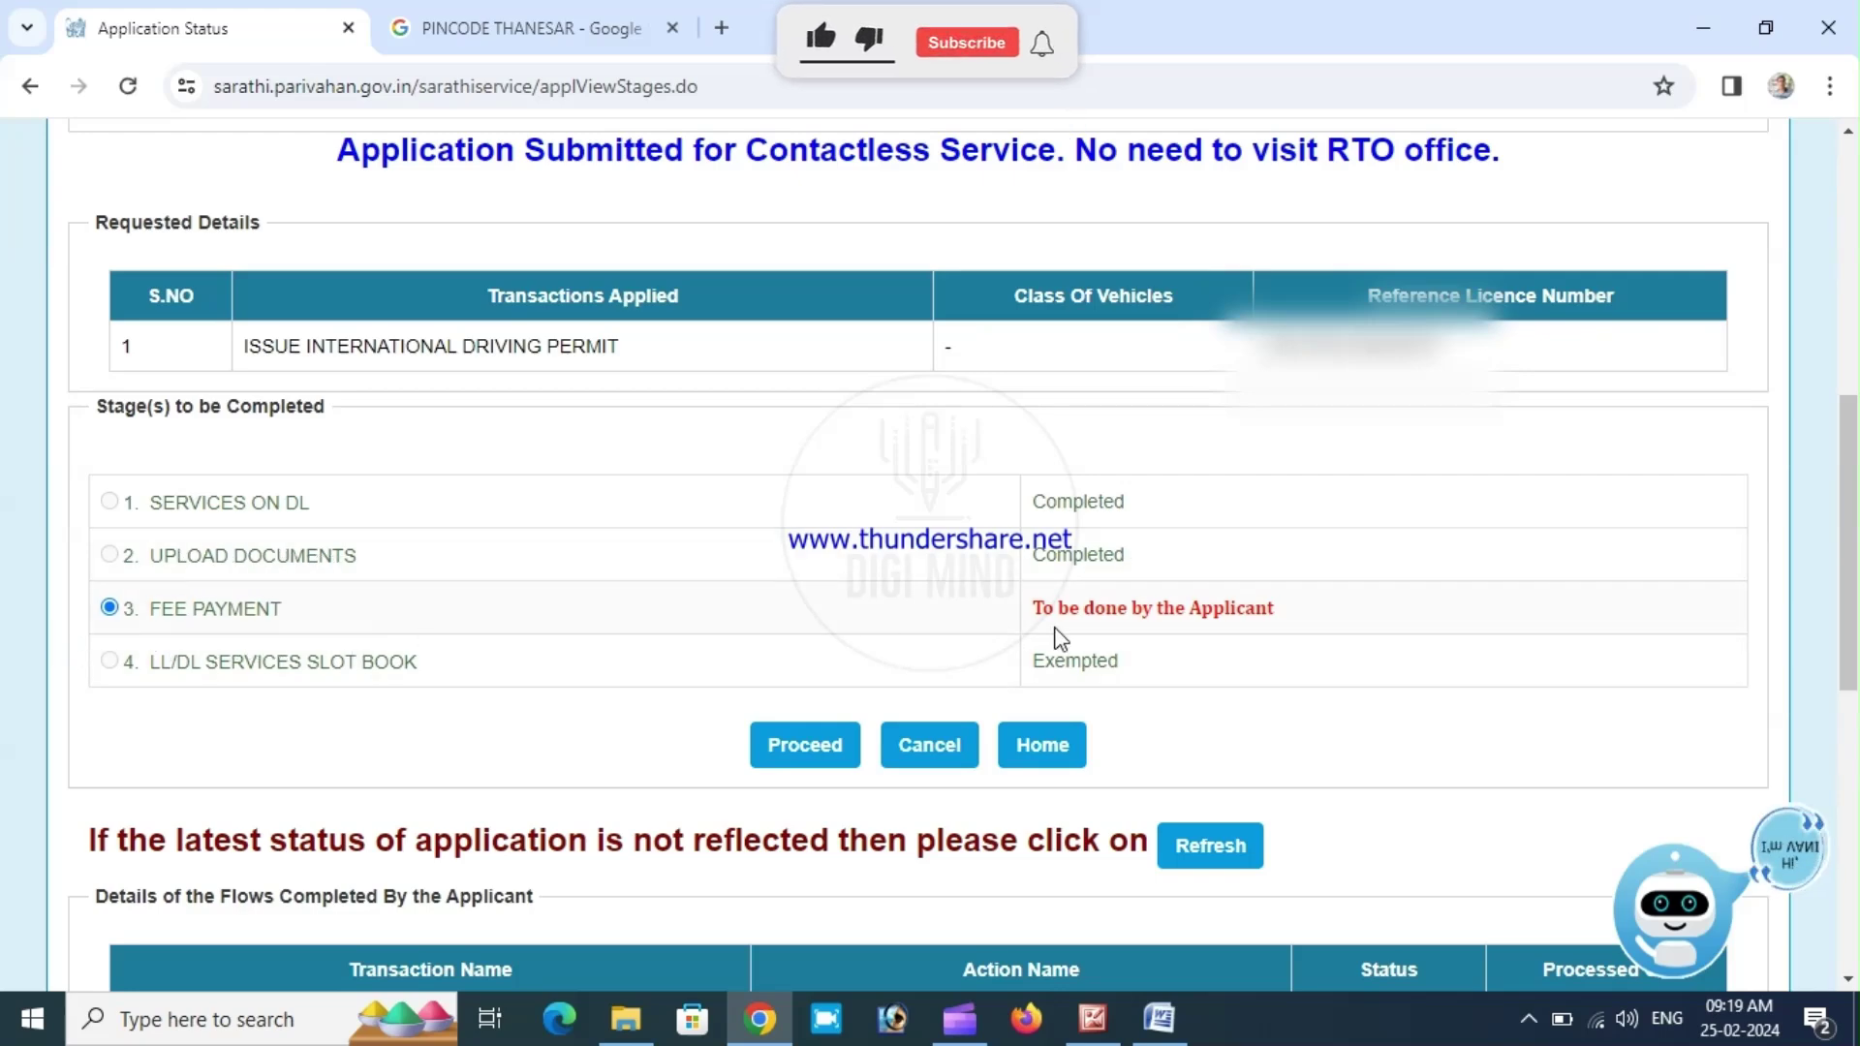
pyautogui.click(802, 758)
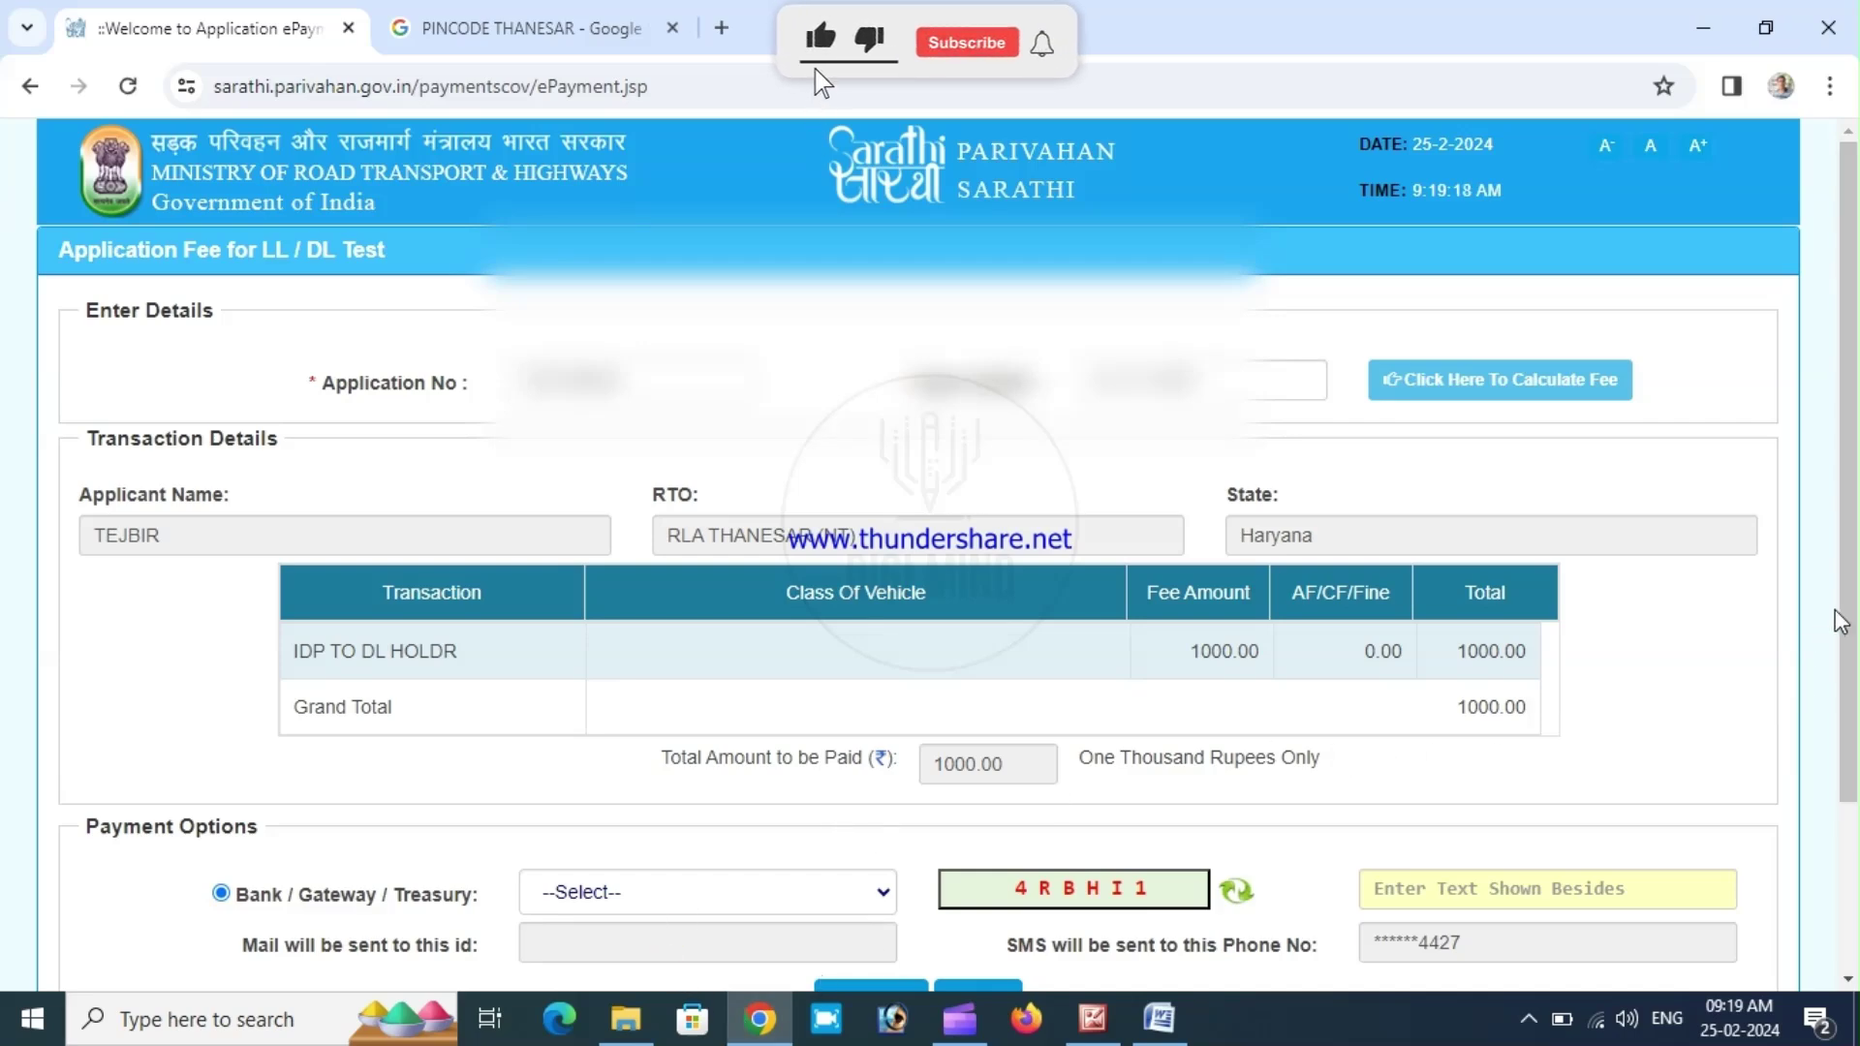
# Pay the ₹1000 IDP fee through SBIeGRAS, entering the captcha and proceeding past the token page.
pyautogui.scroll(-1, 1841, 621)
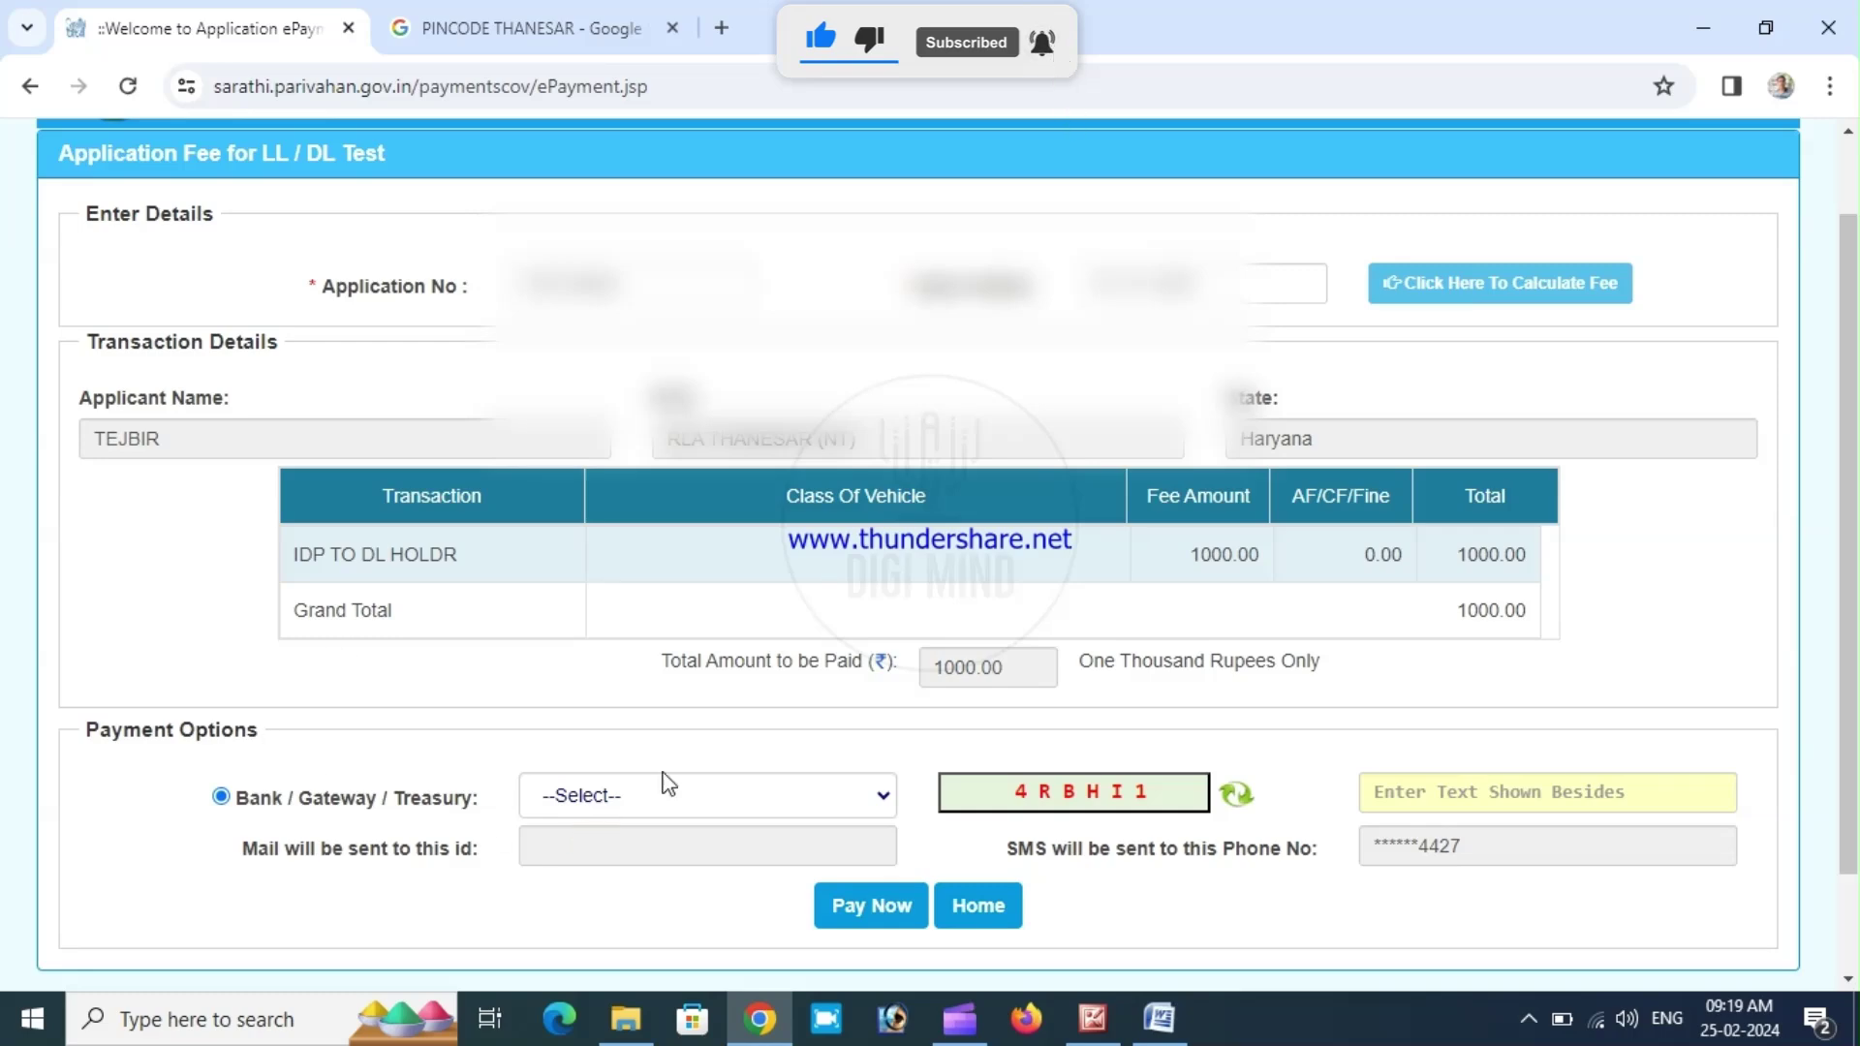
pyautogui.click(621, 794)
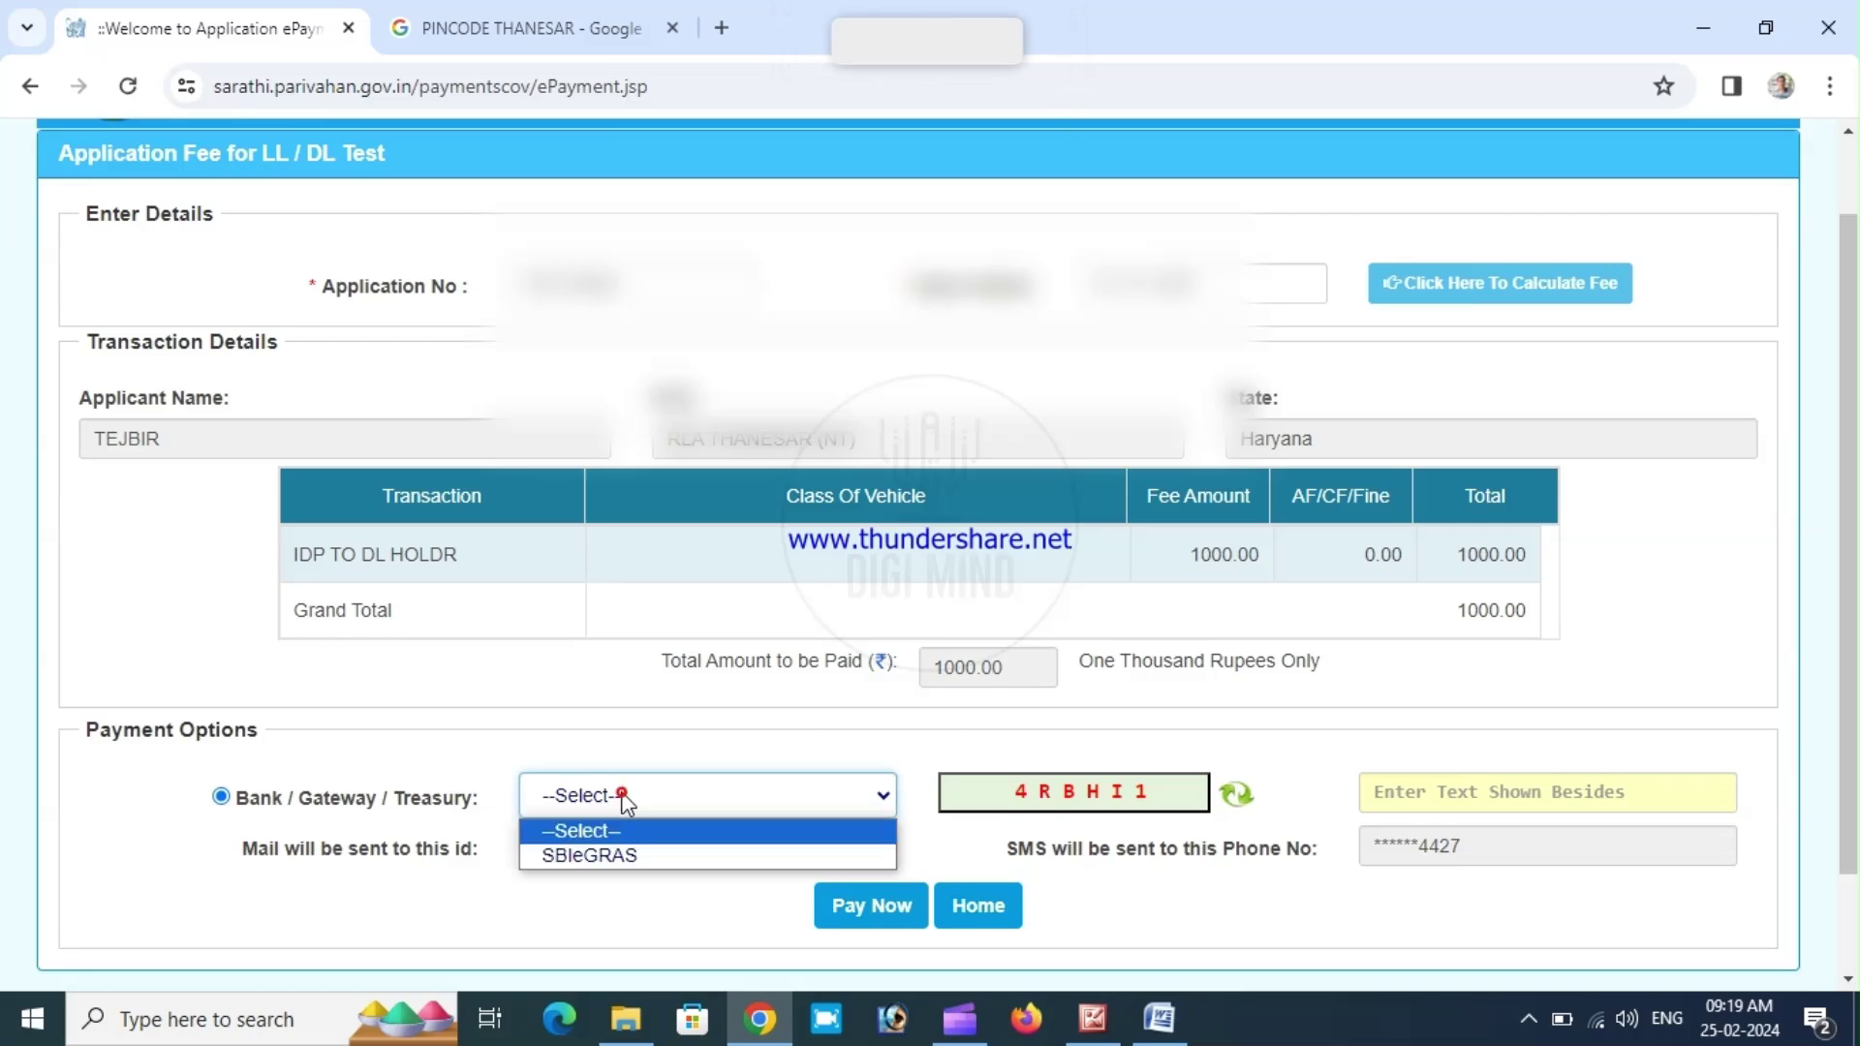
pyautogui.click(581, 856)
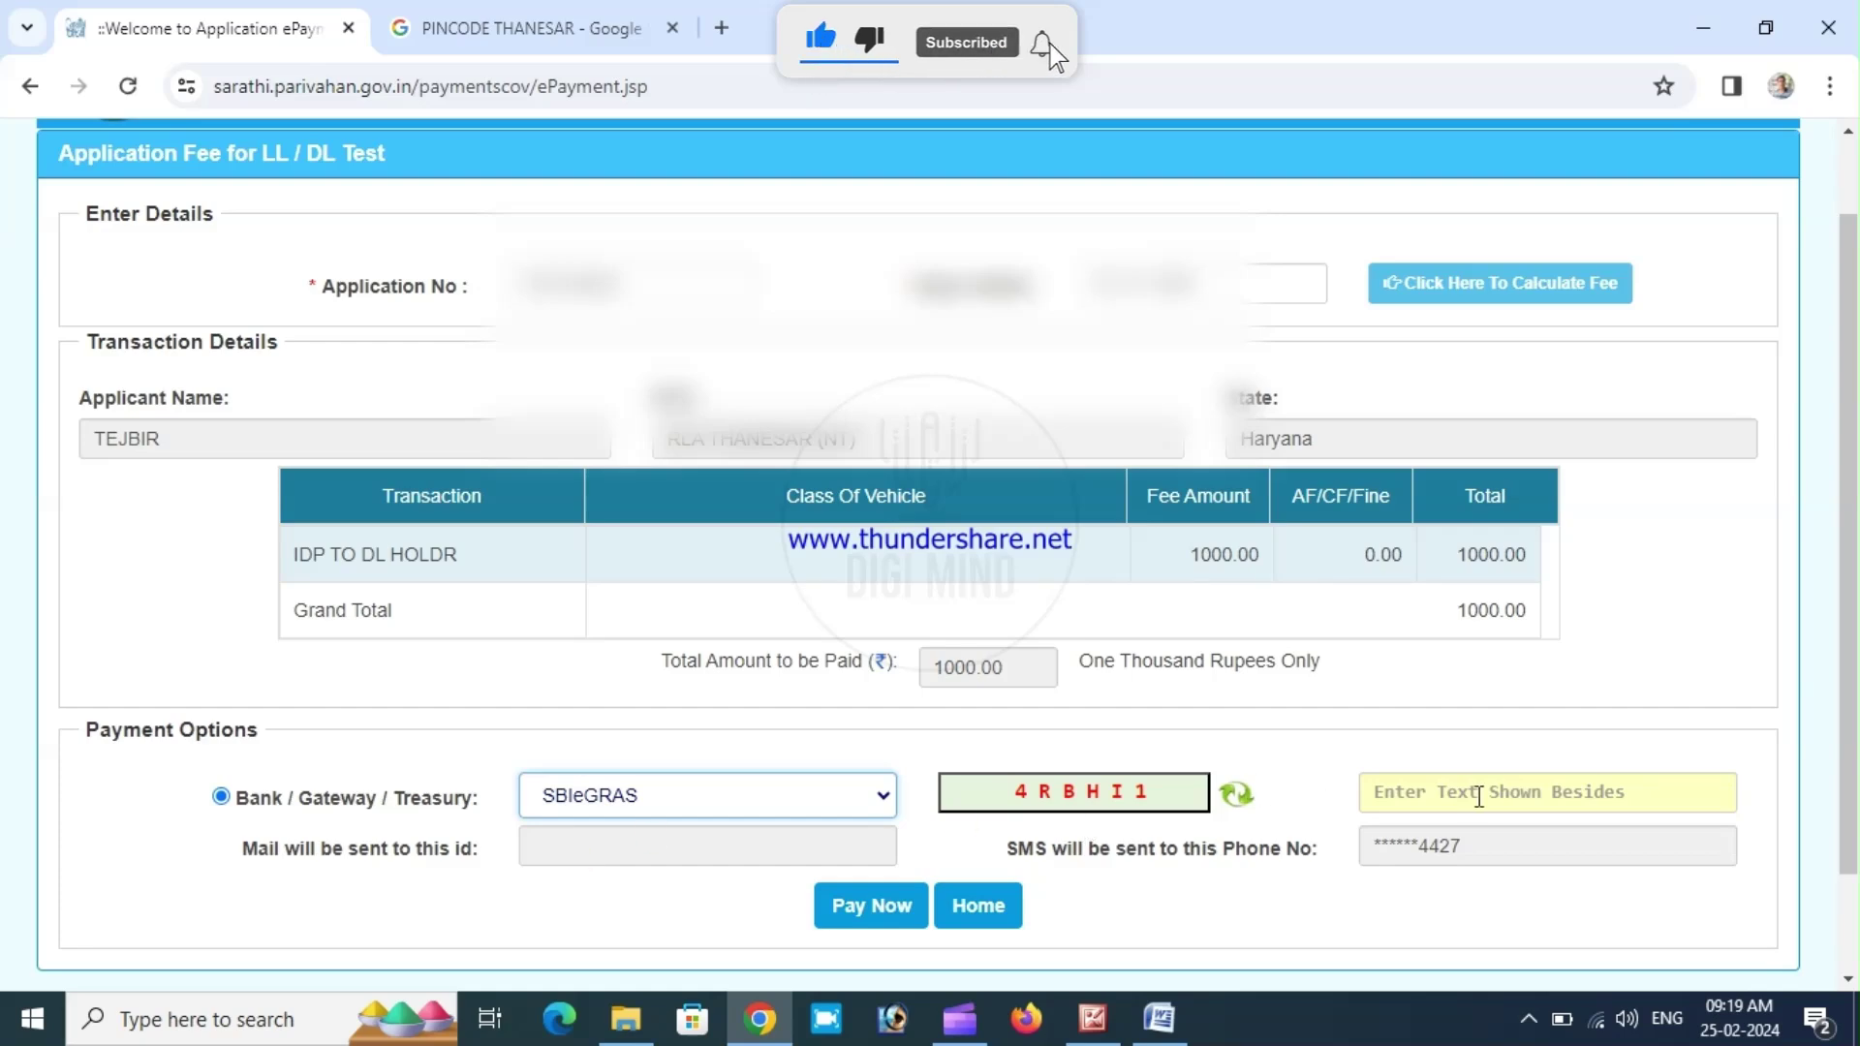
pyautogui.click(1478, 794)
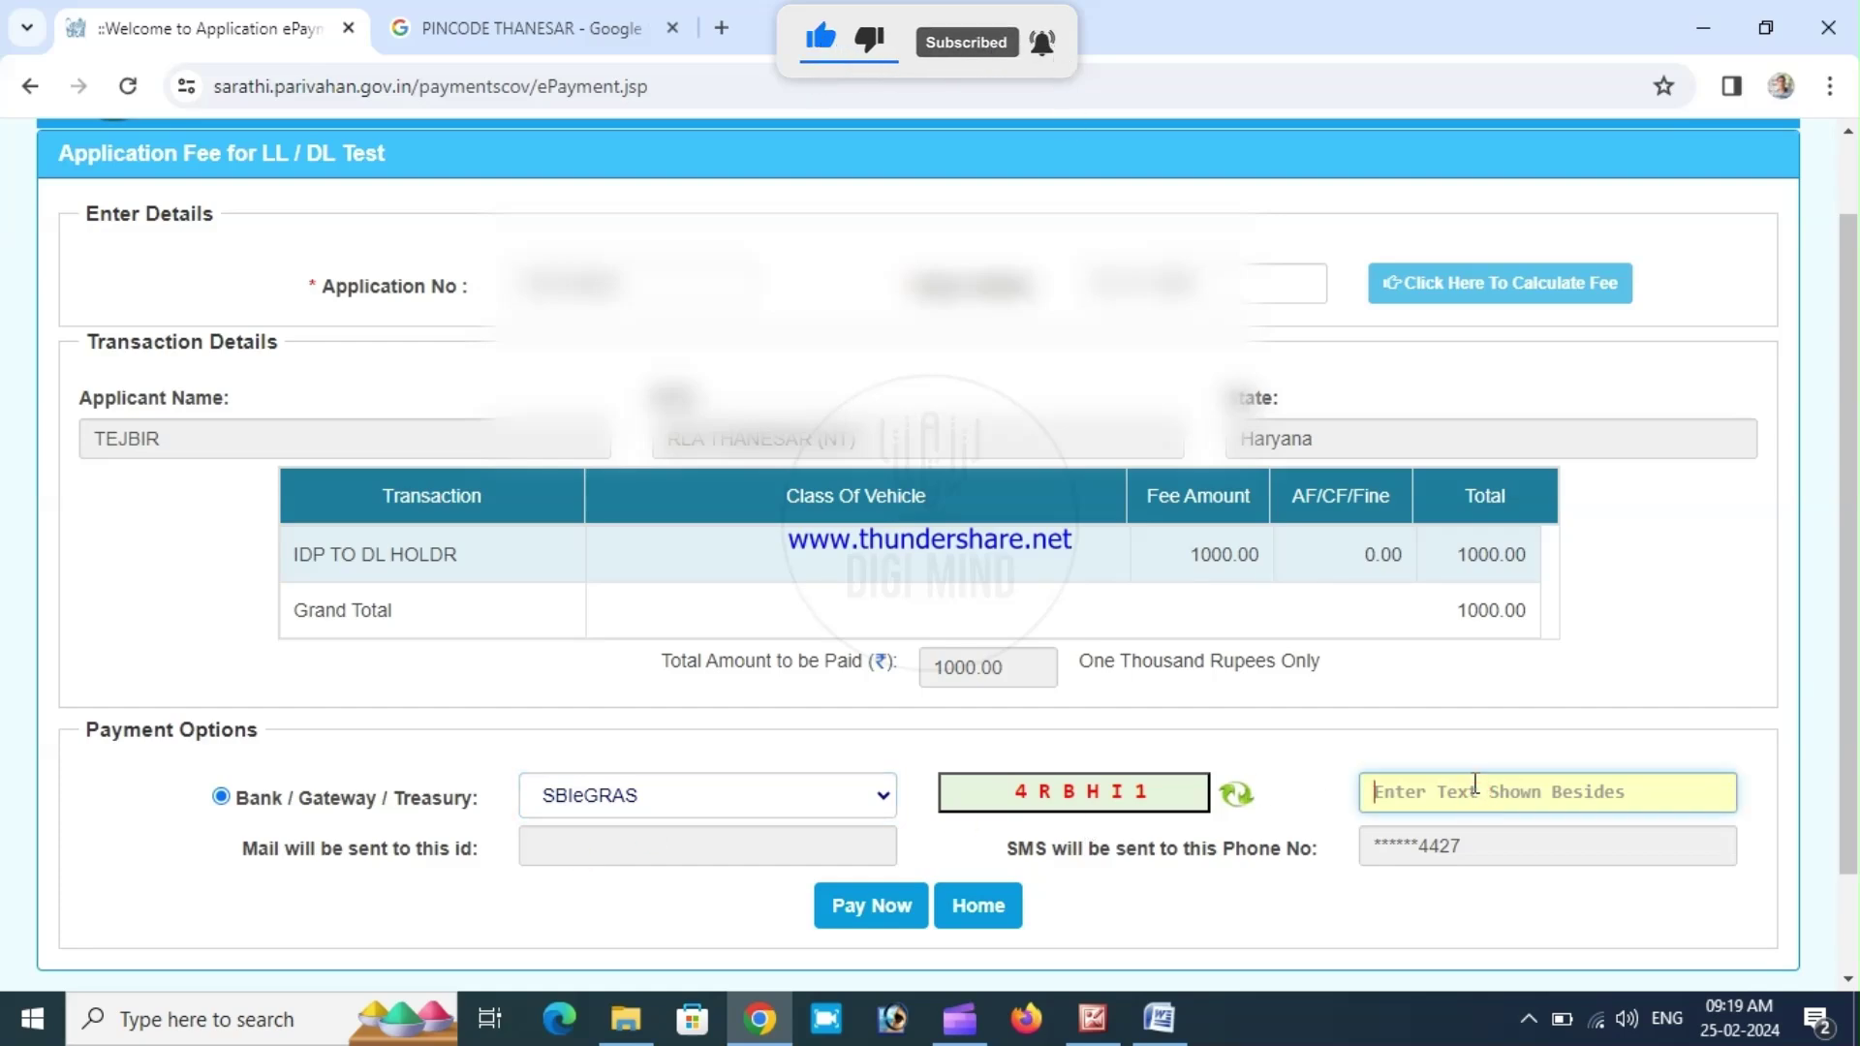
pyautogui.write('4R')
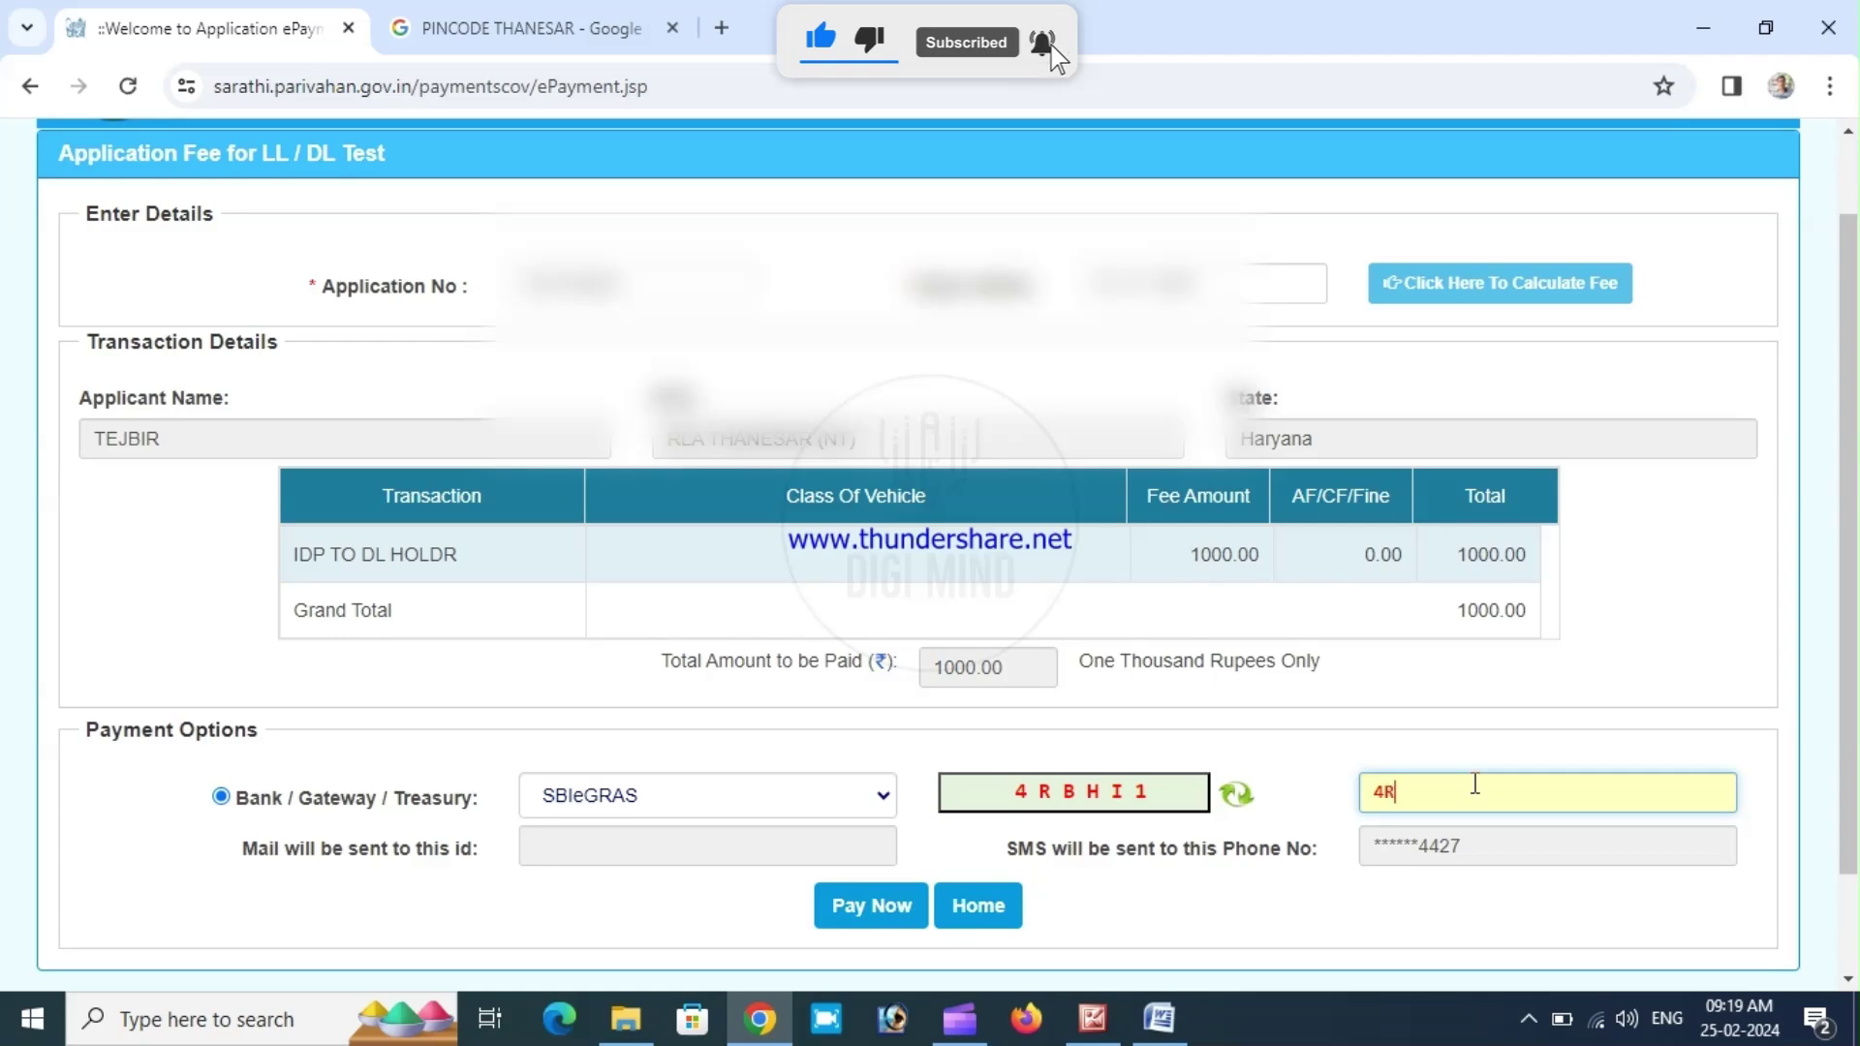
pyautogui.write('BHI1')
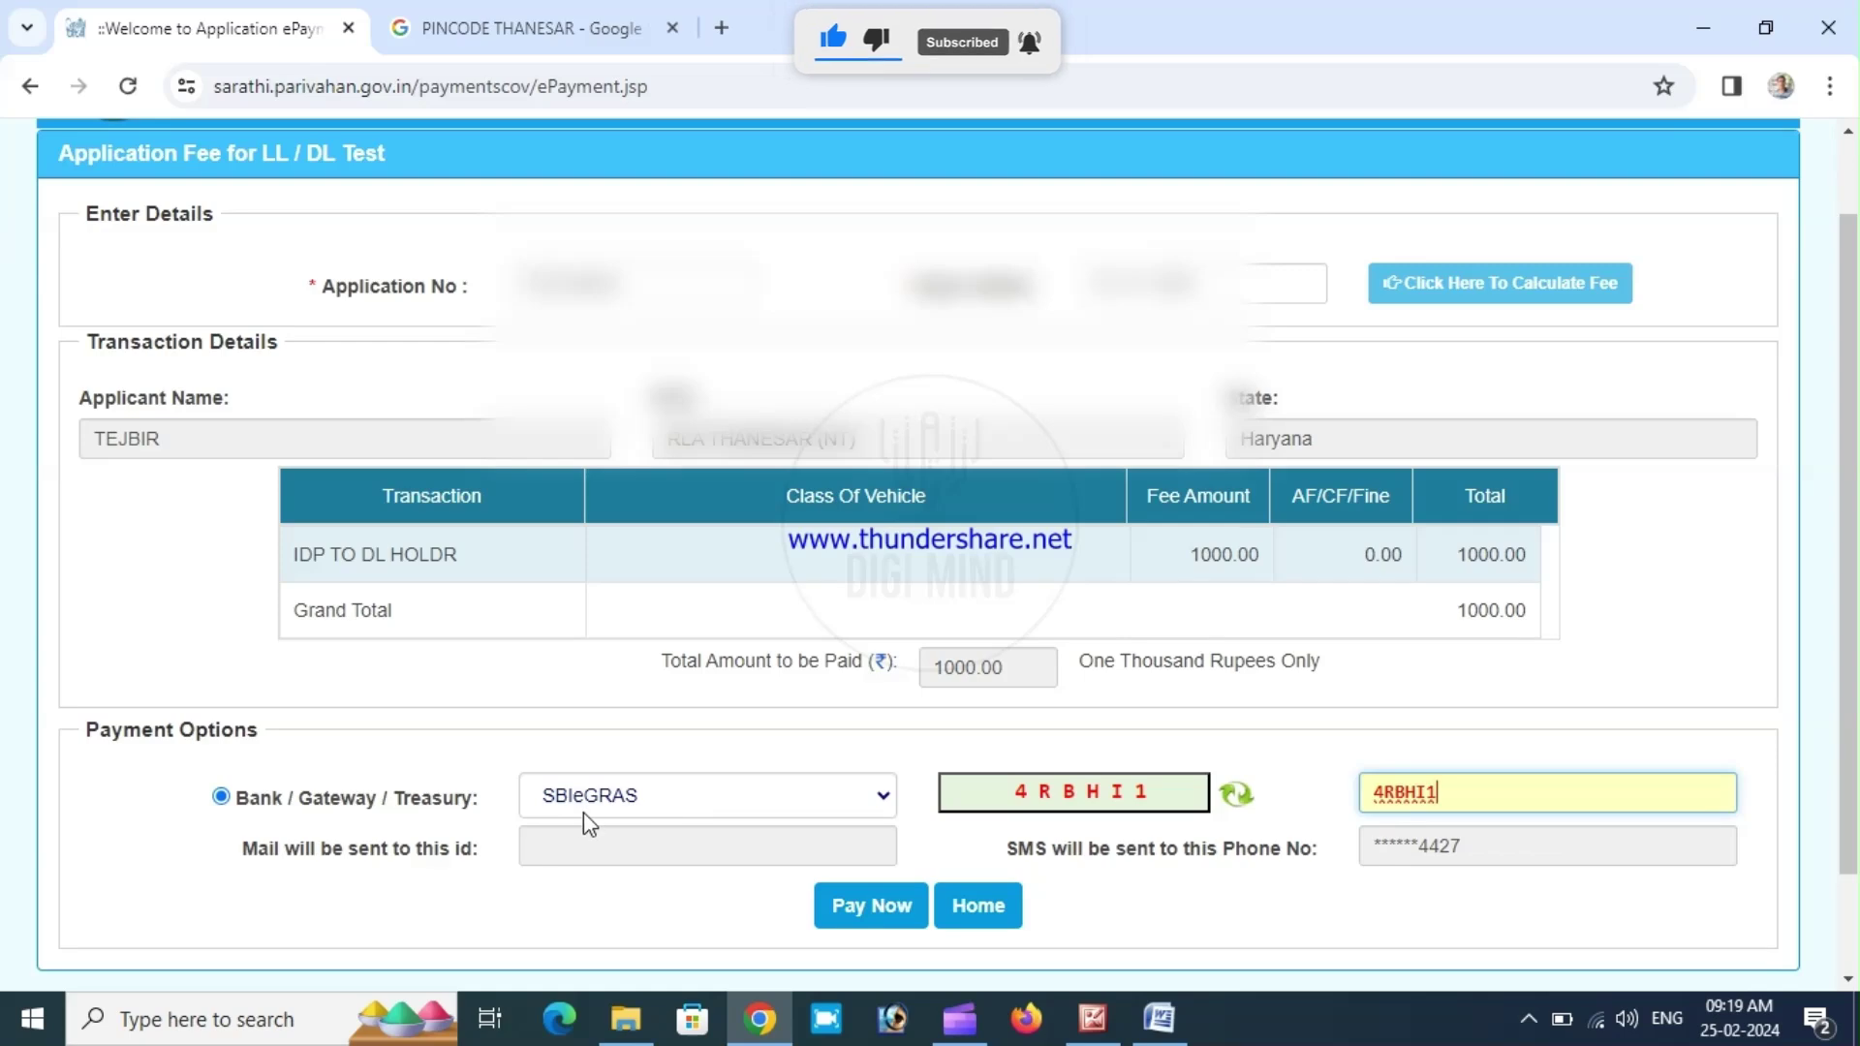
pyautogui.click(854, 919)
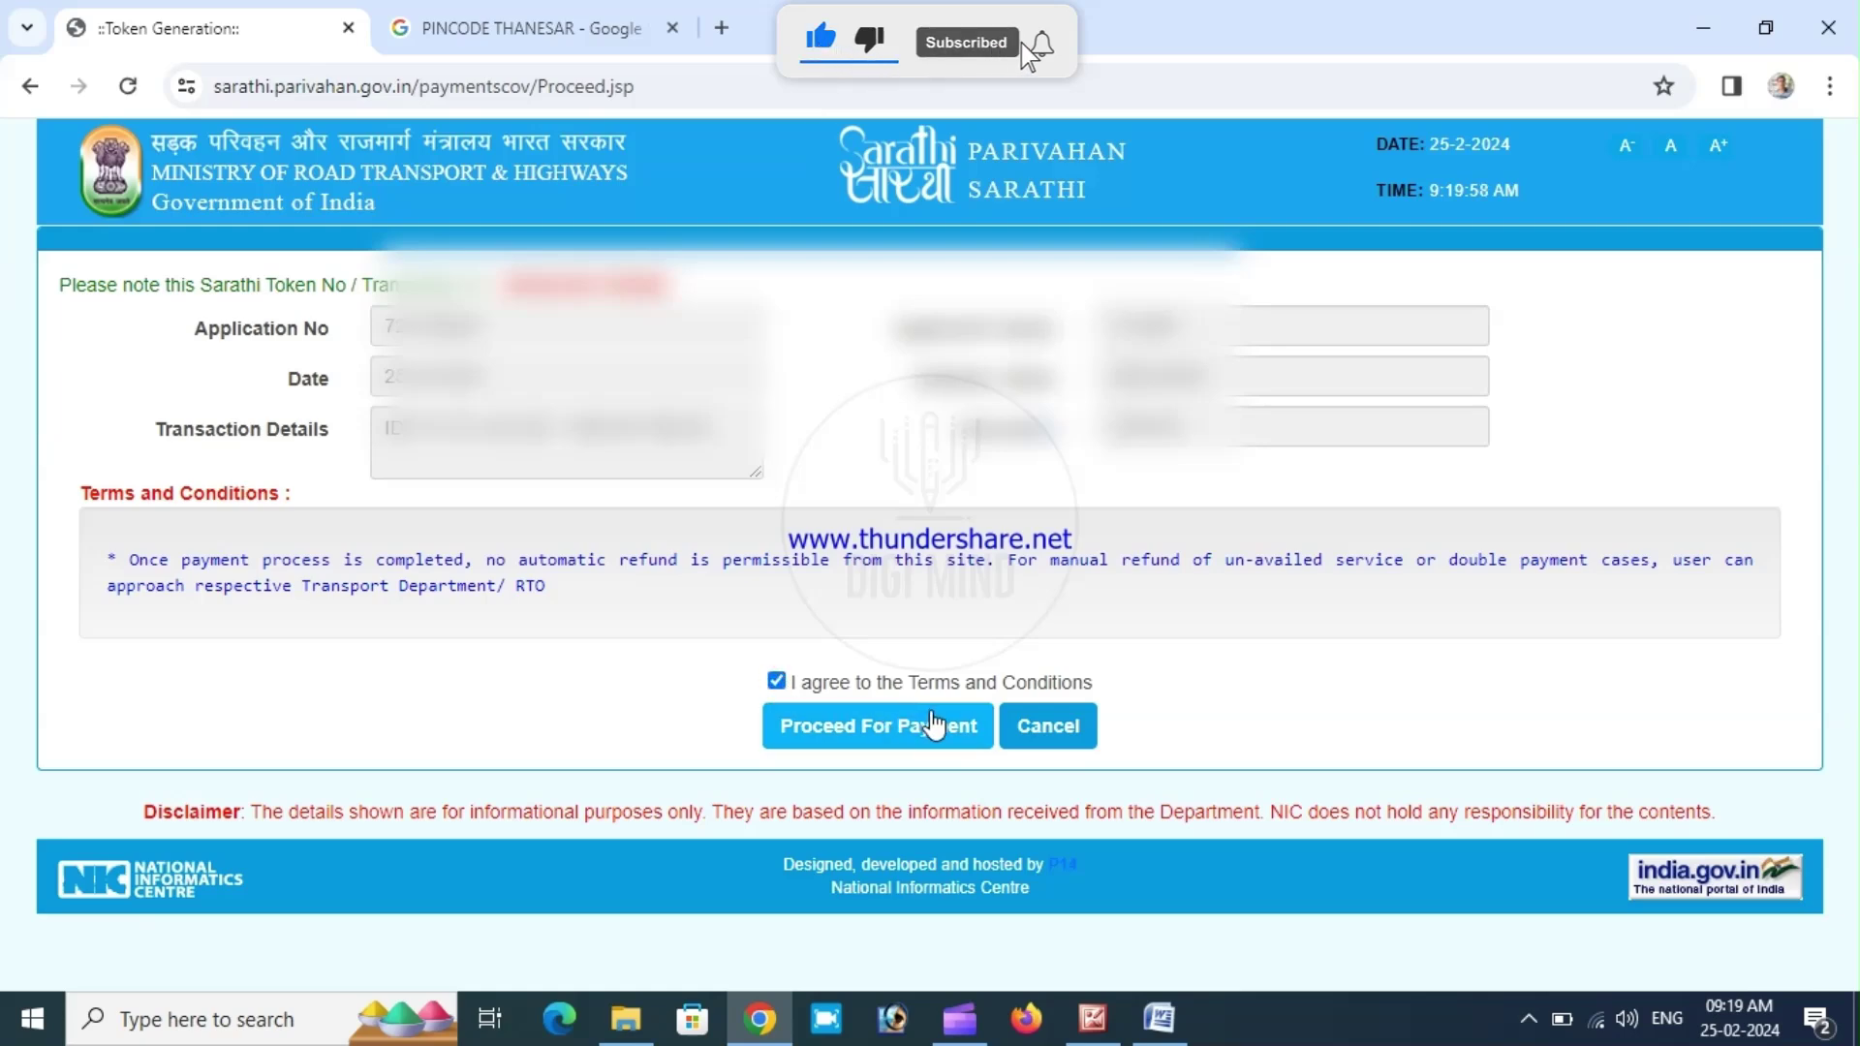
pyautogui.click(891, 738)
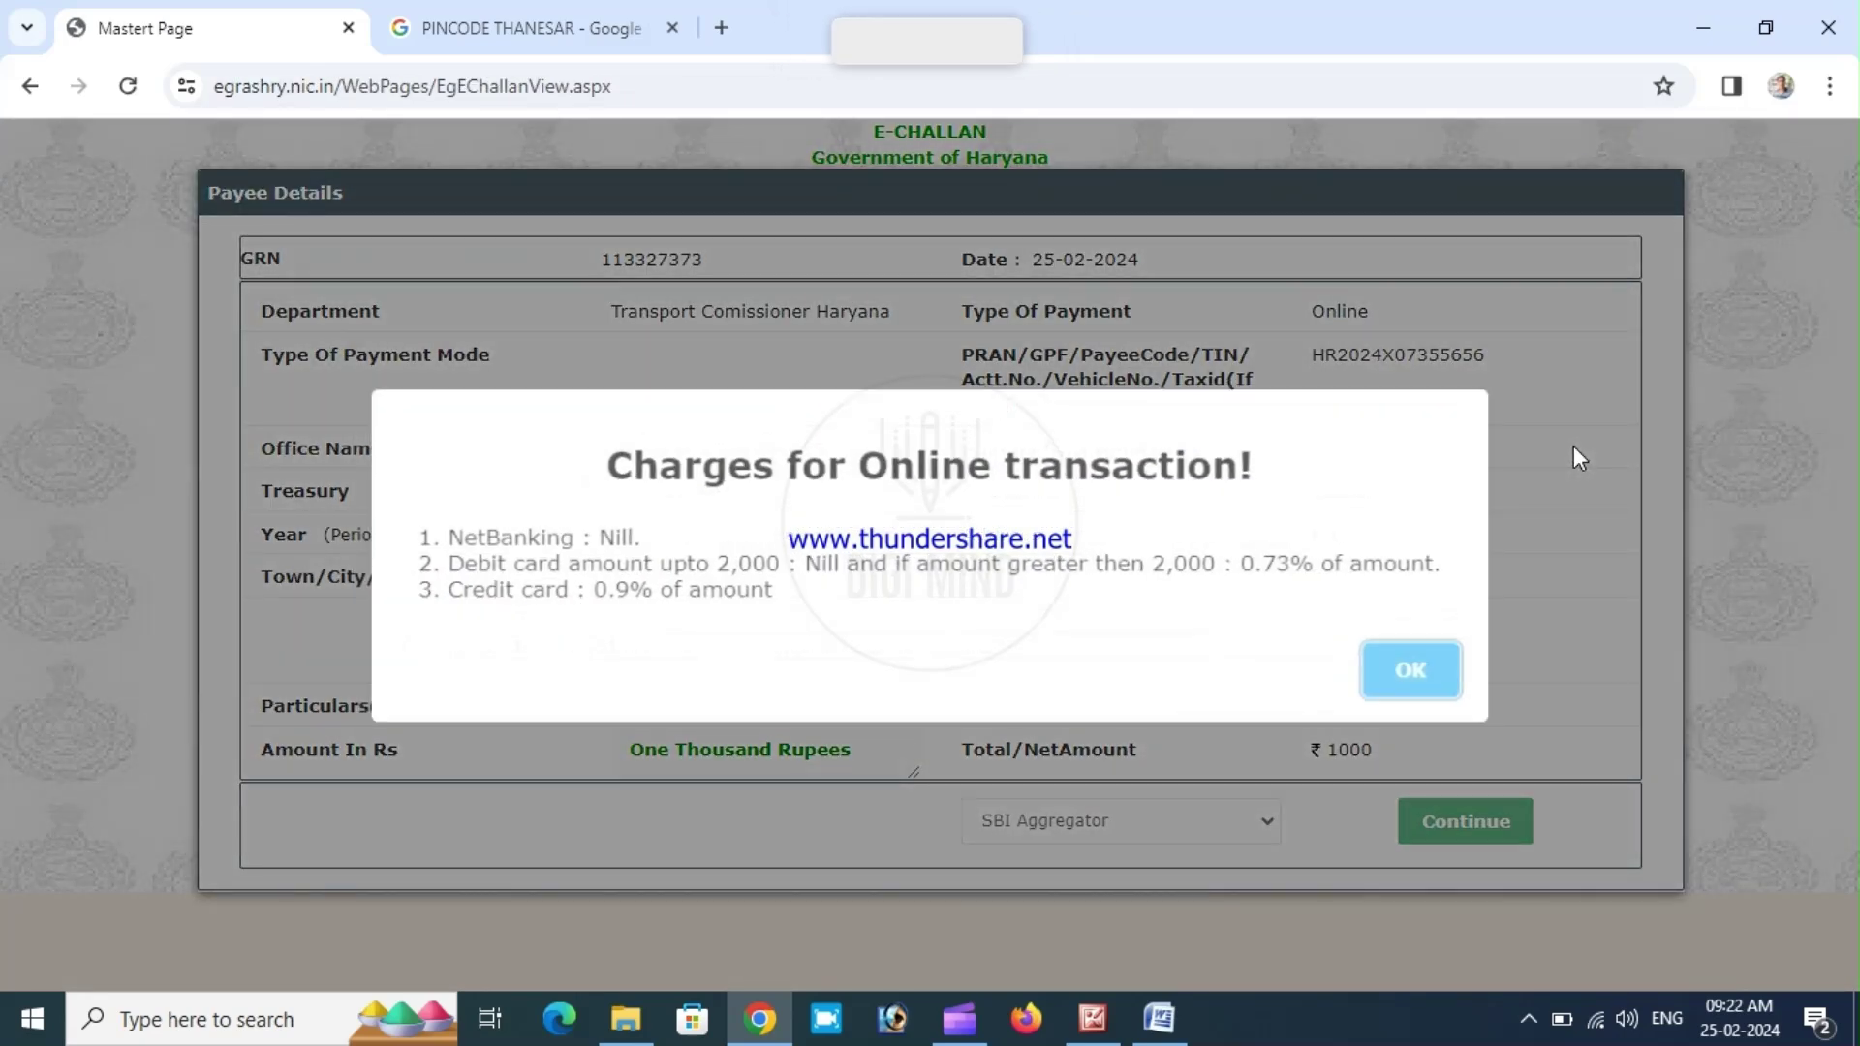
# Accept the online charges and confirm the ₹1000 e-challan and GRN redirect to SBI Aggregator.
pyautogui.click(1392, 678)
pyautogui.click(1480, 823)
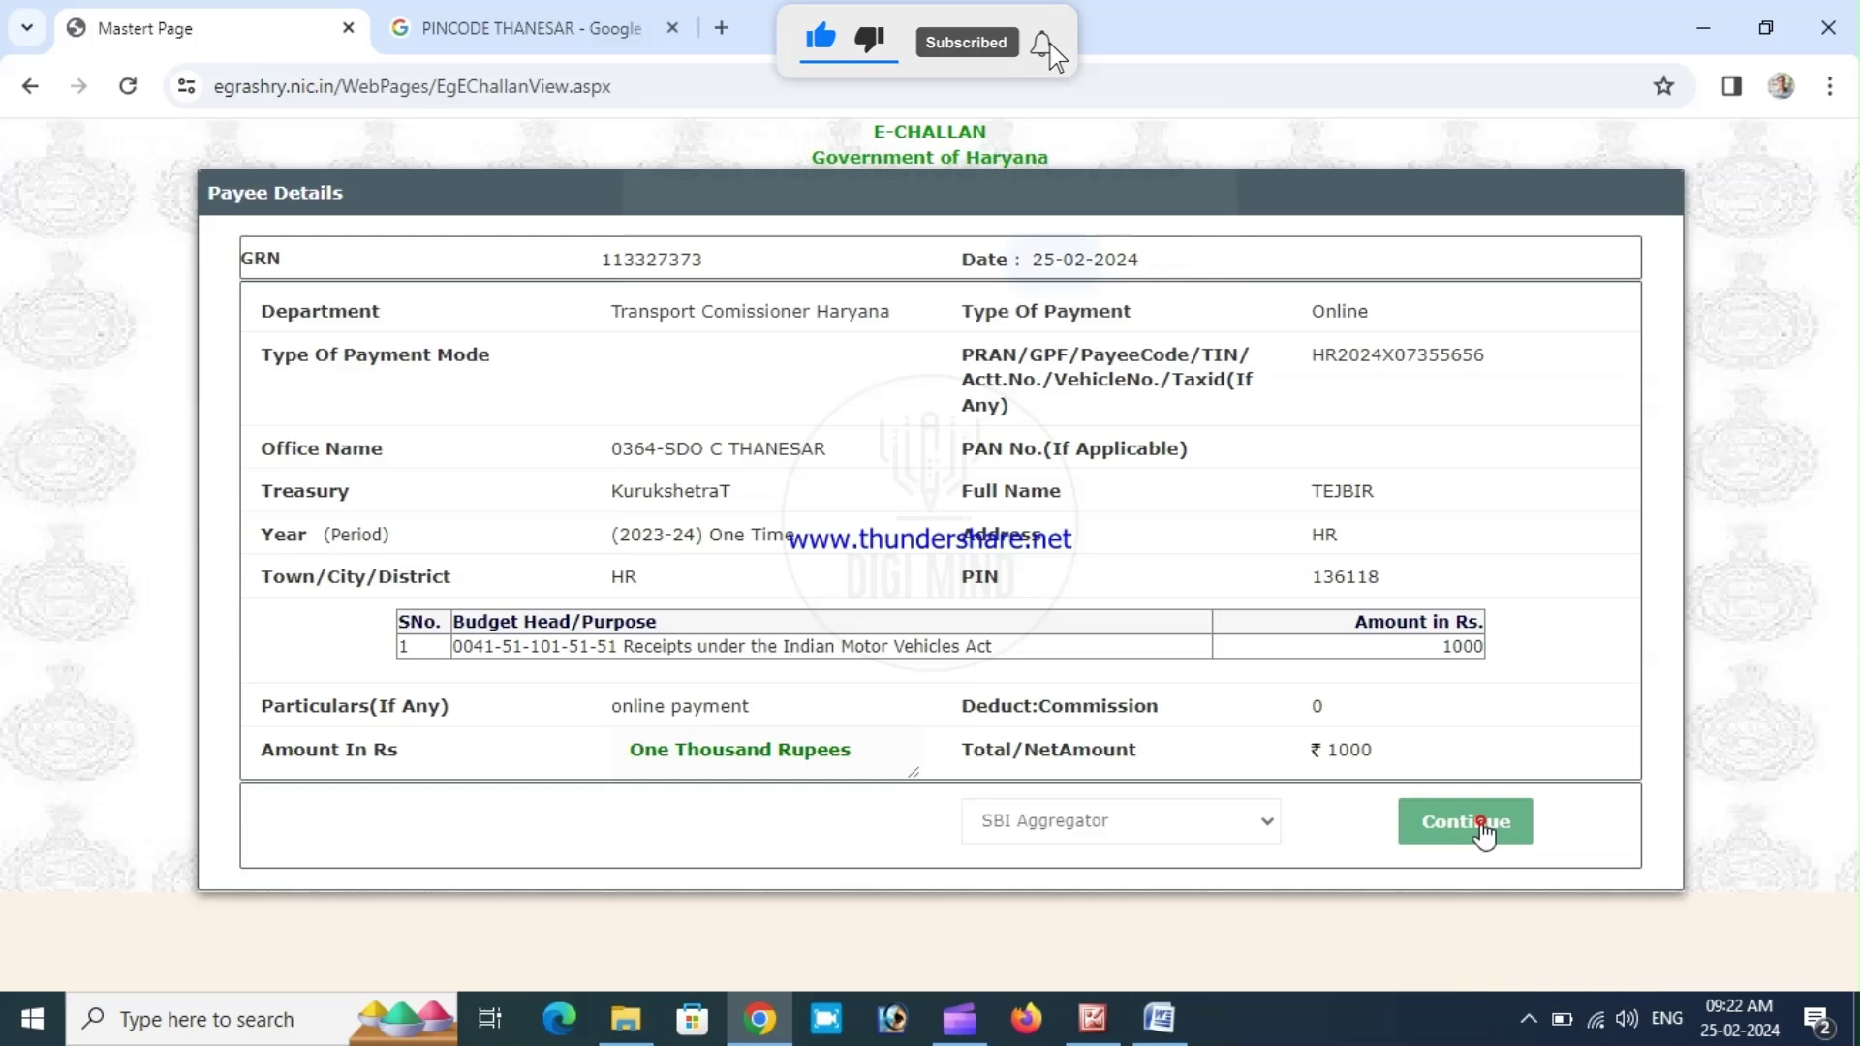
pyautogui.click(1050, 288)
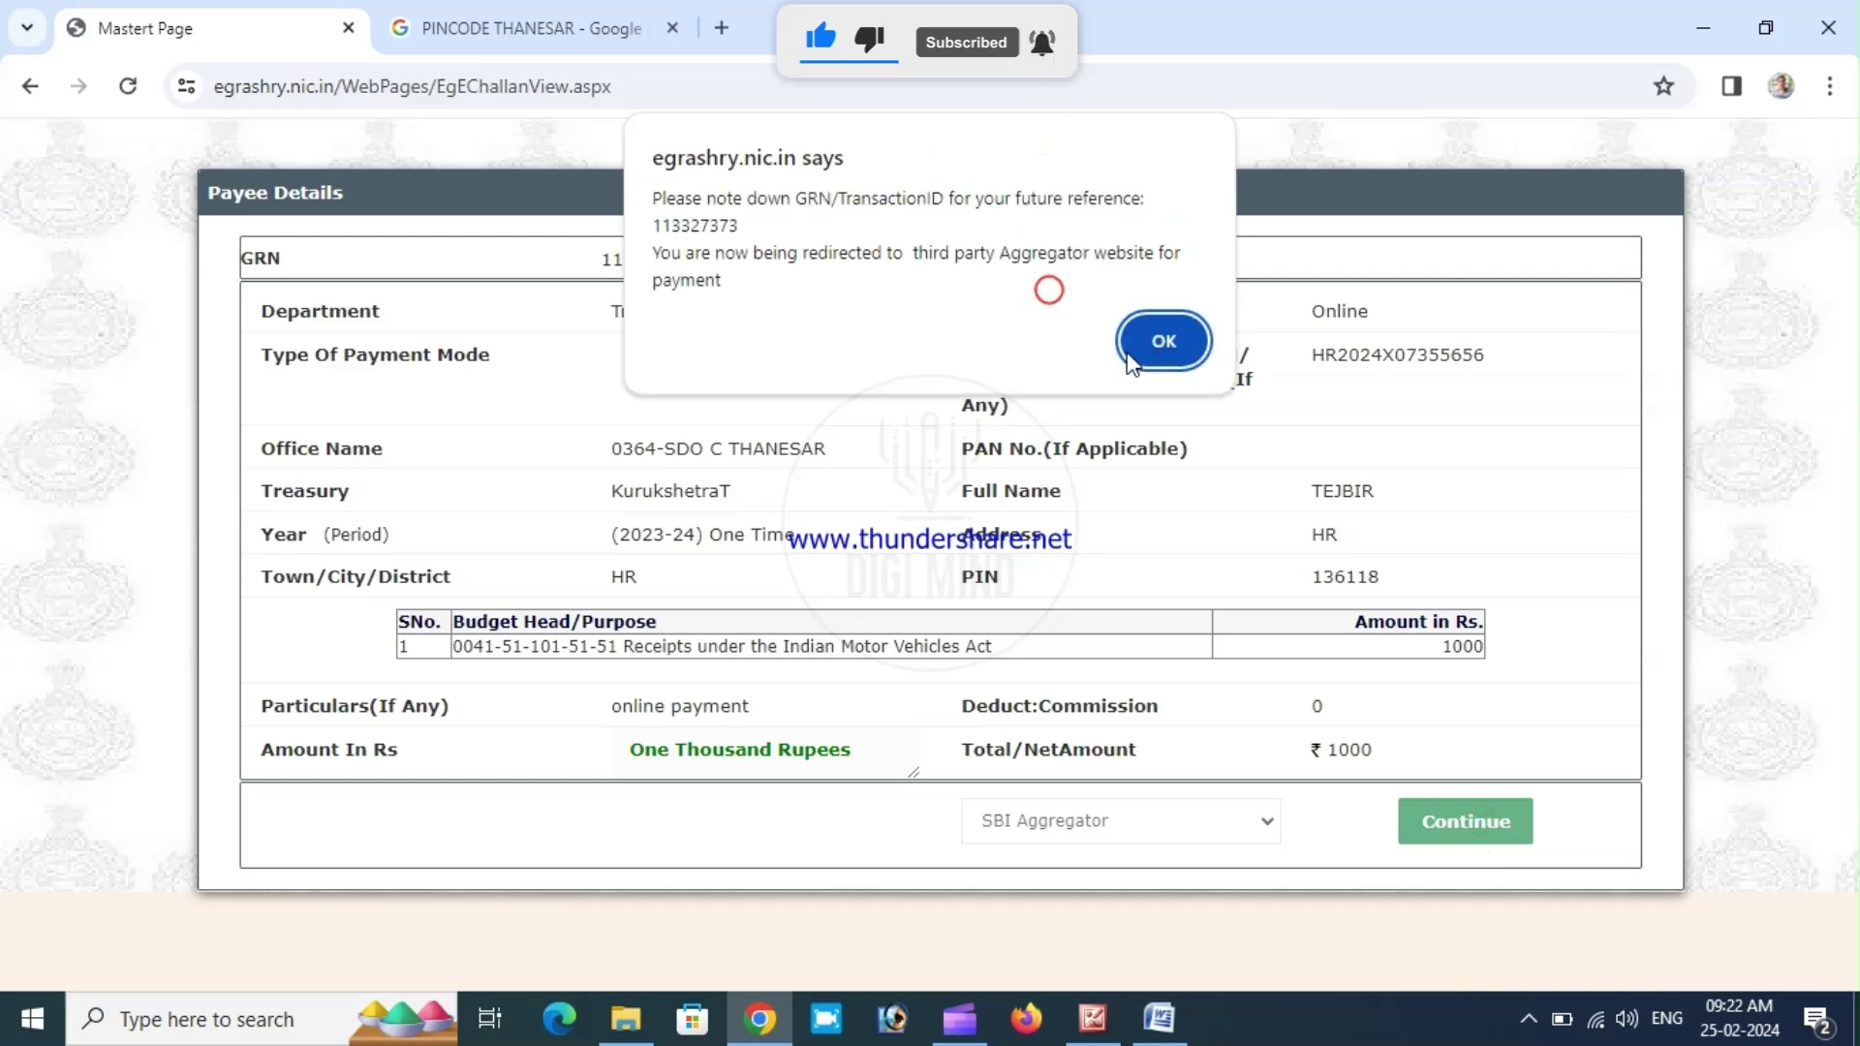
pyautogui.click(1167, 341)
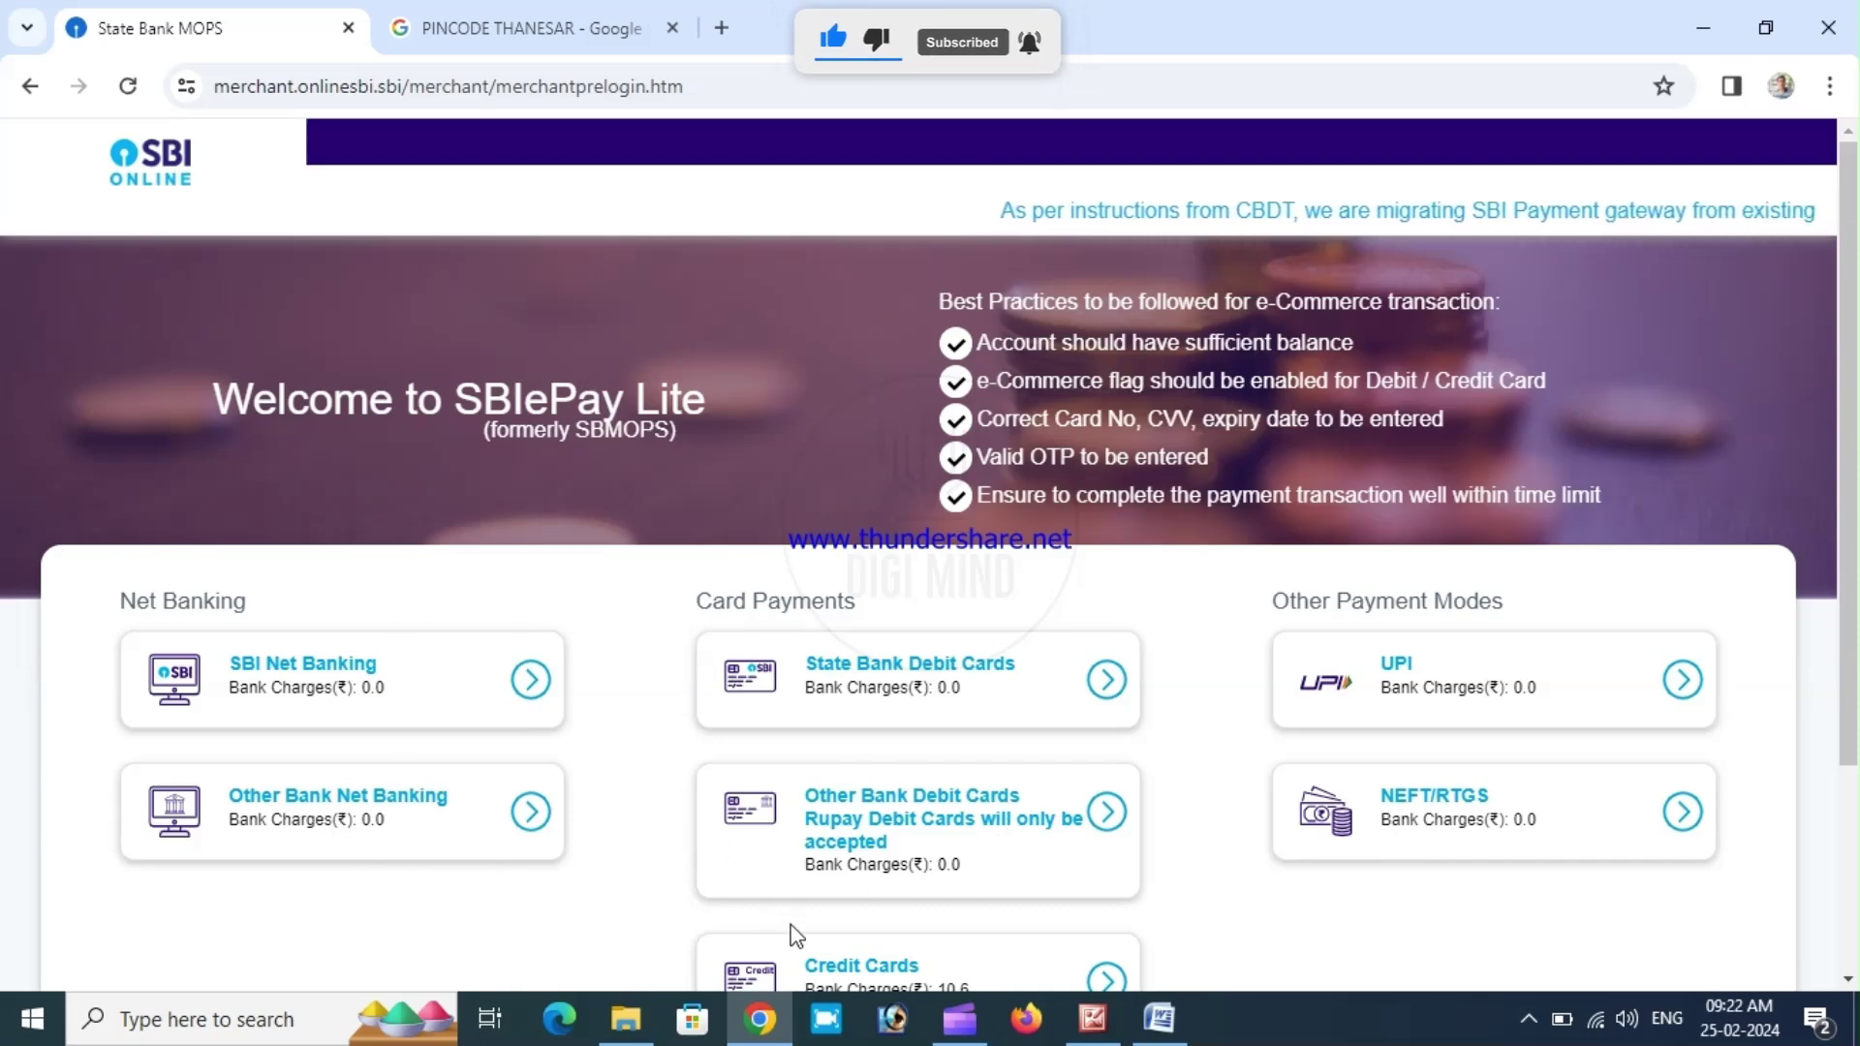
# Pay the ₹1000 fee using Other Bank Net Banking with HDFC Bank.
pyautogui.click(339, 812)
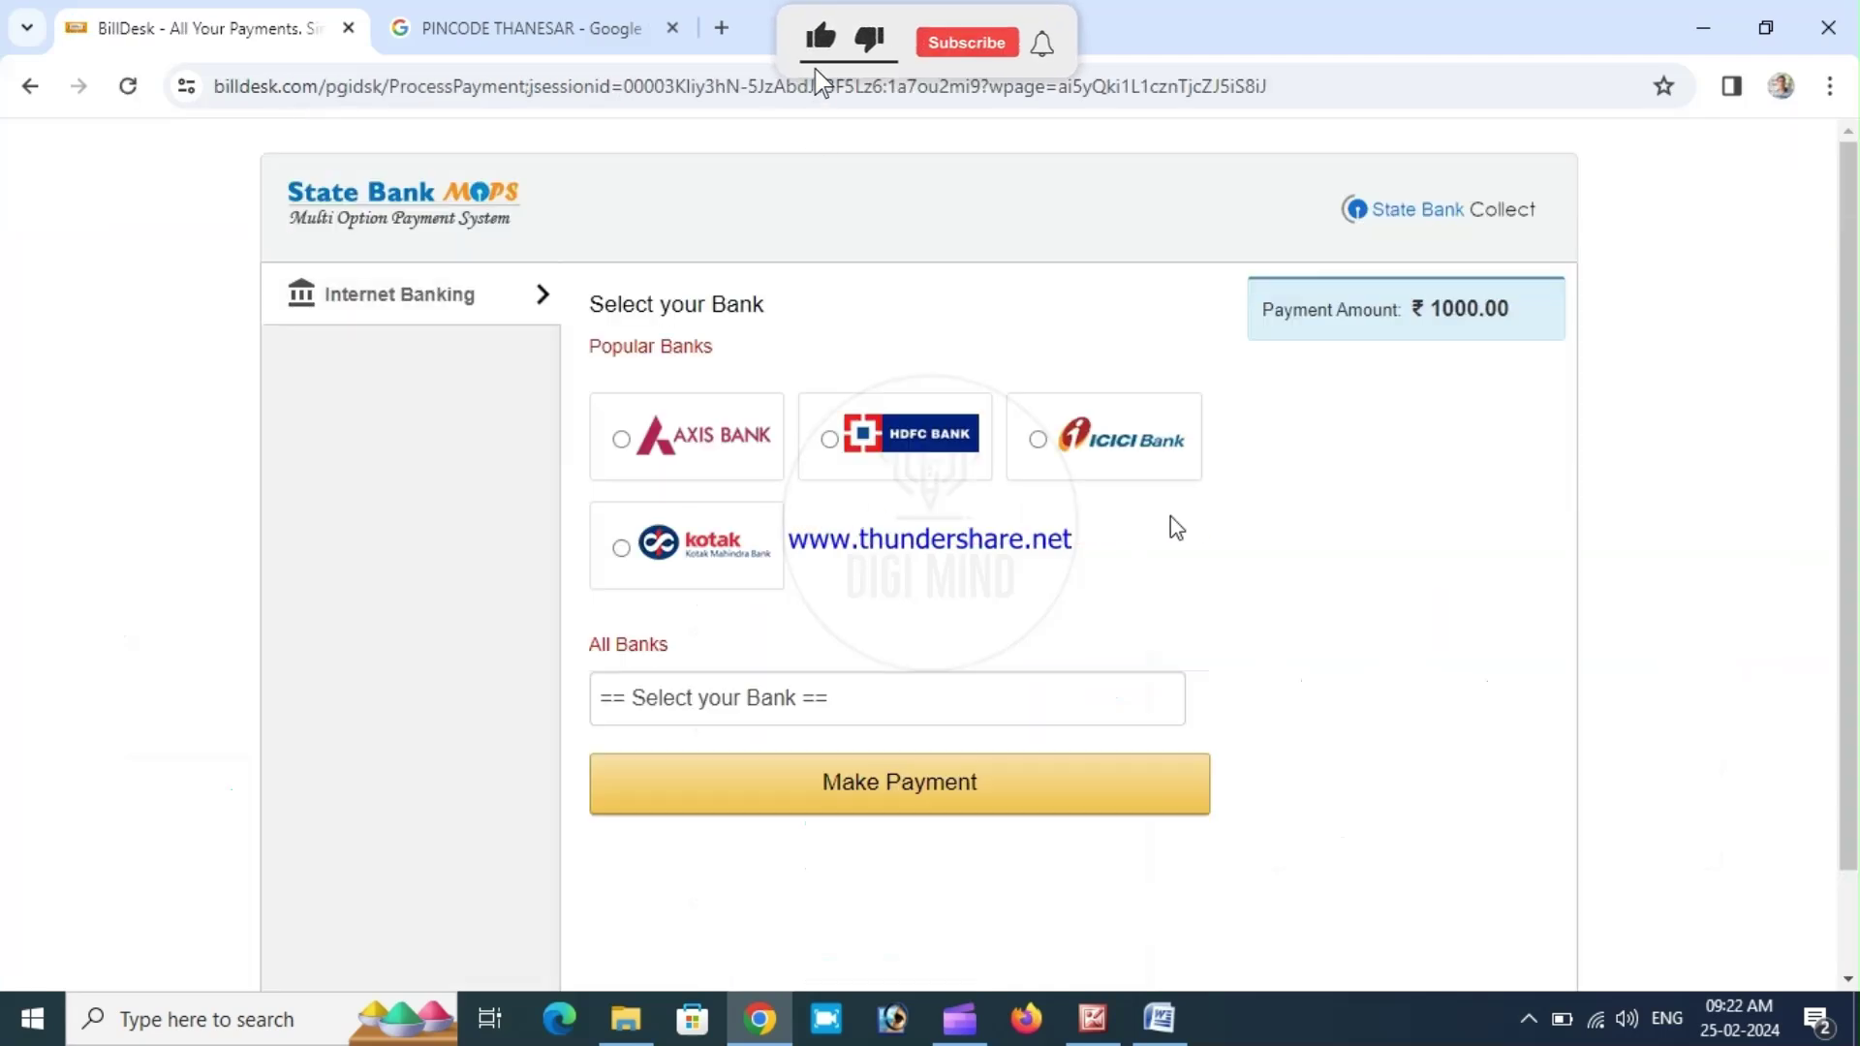
pyautogui.click(830, 439)
pyautogui.scroll(-1, 971, 643)
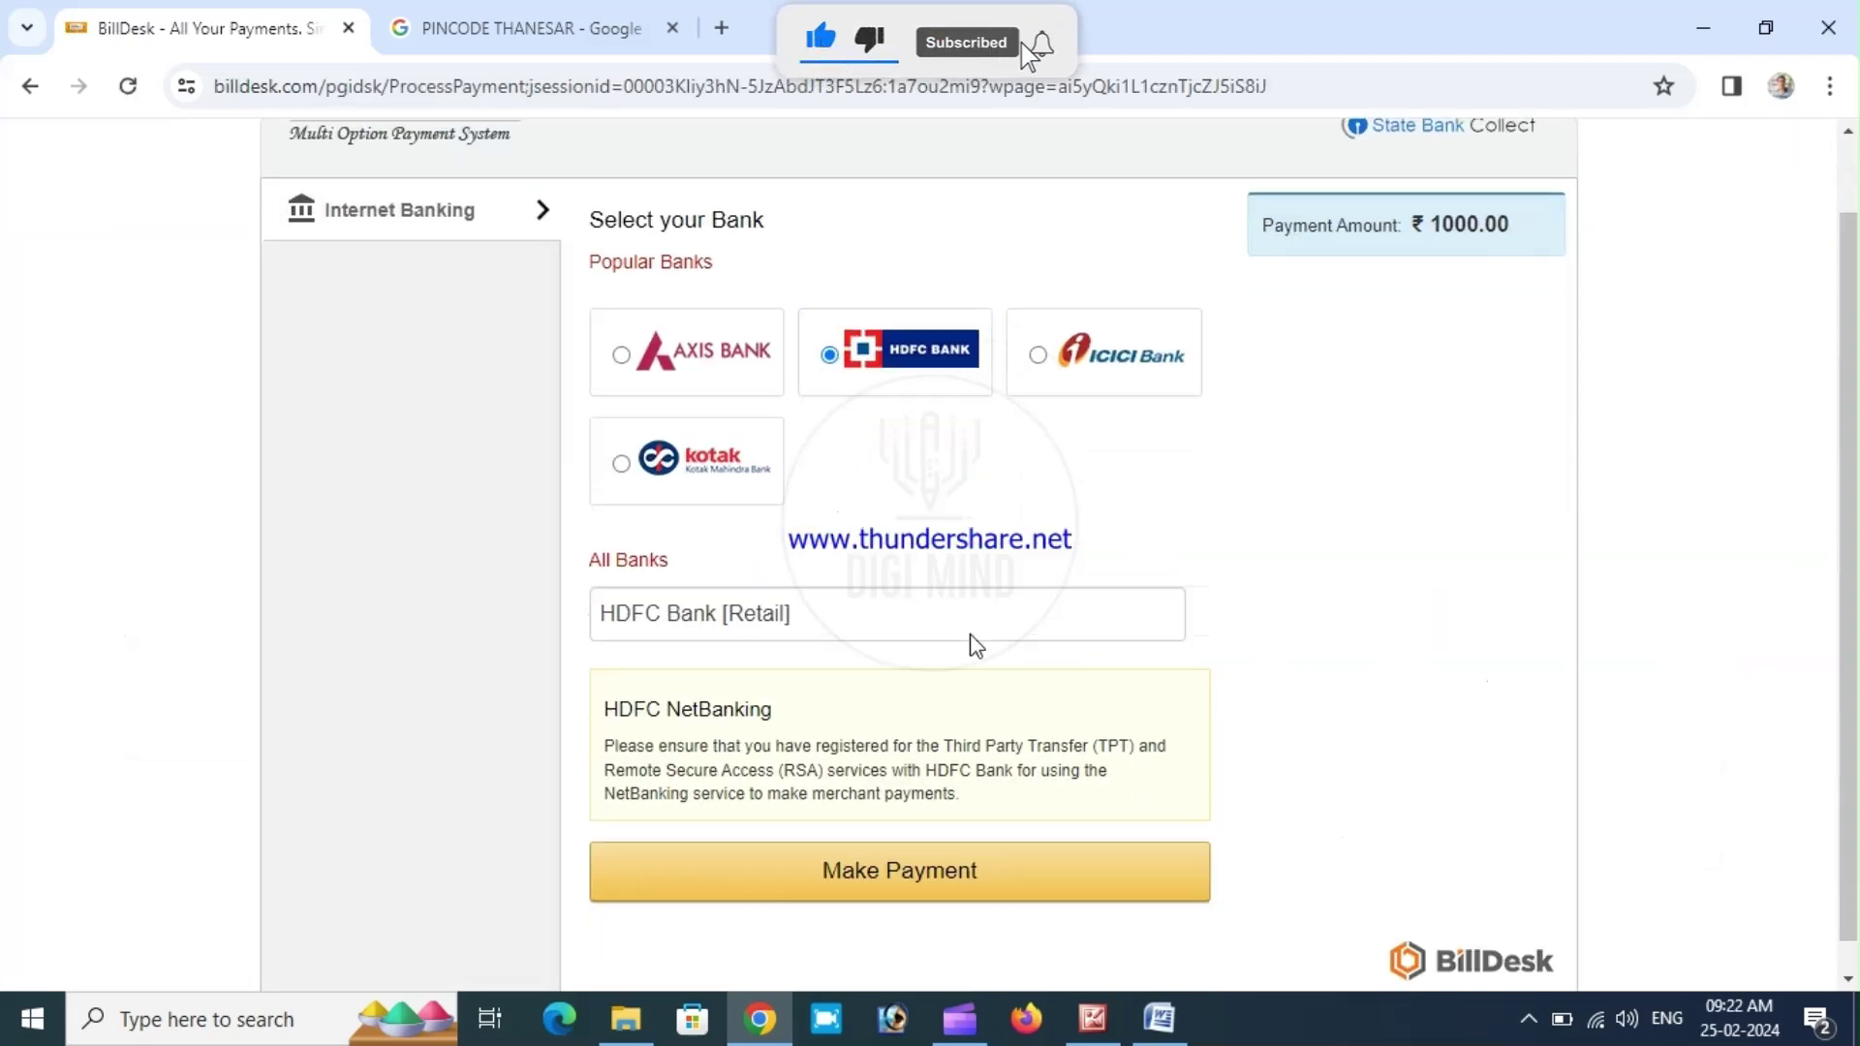
pyautogui.click(909, 855)
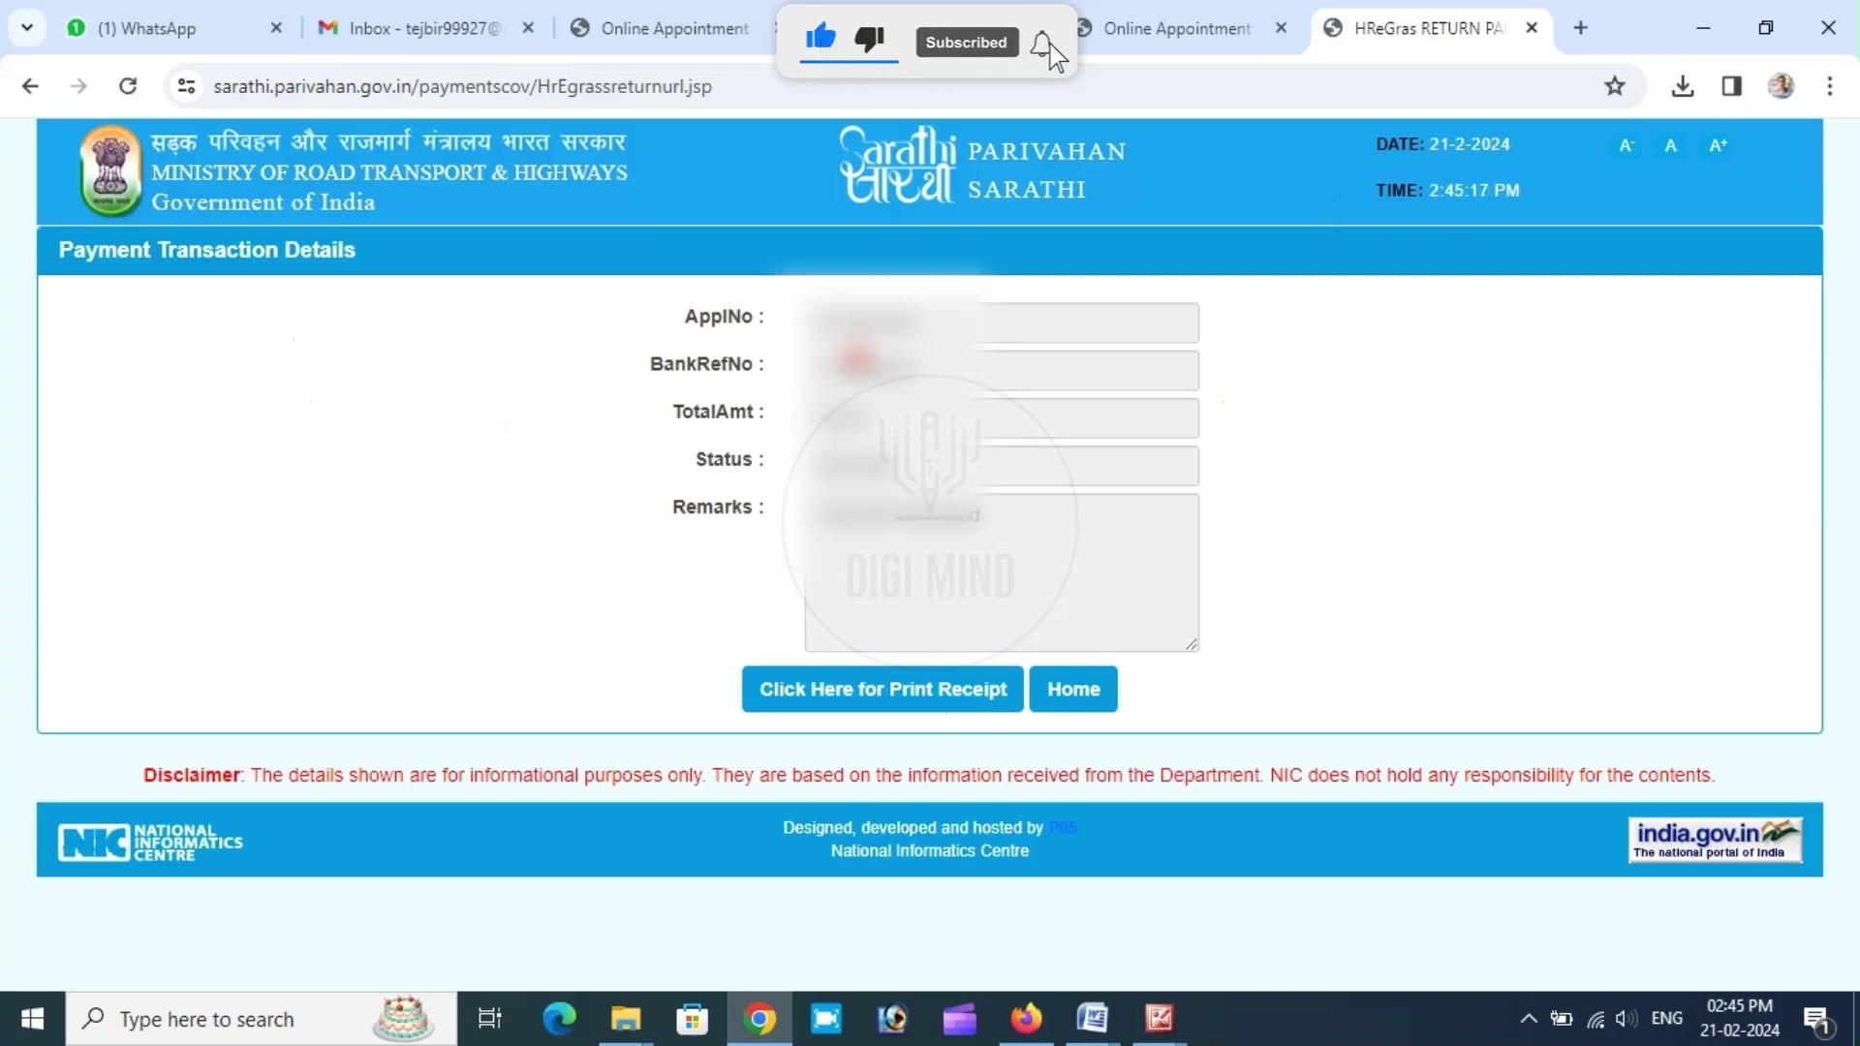
# Print the receipt for the paid SBIeGRAS transaction, entering captcha P418CM.
pyautogui.click(884, 703)
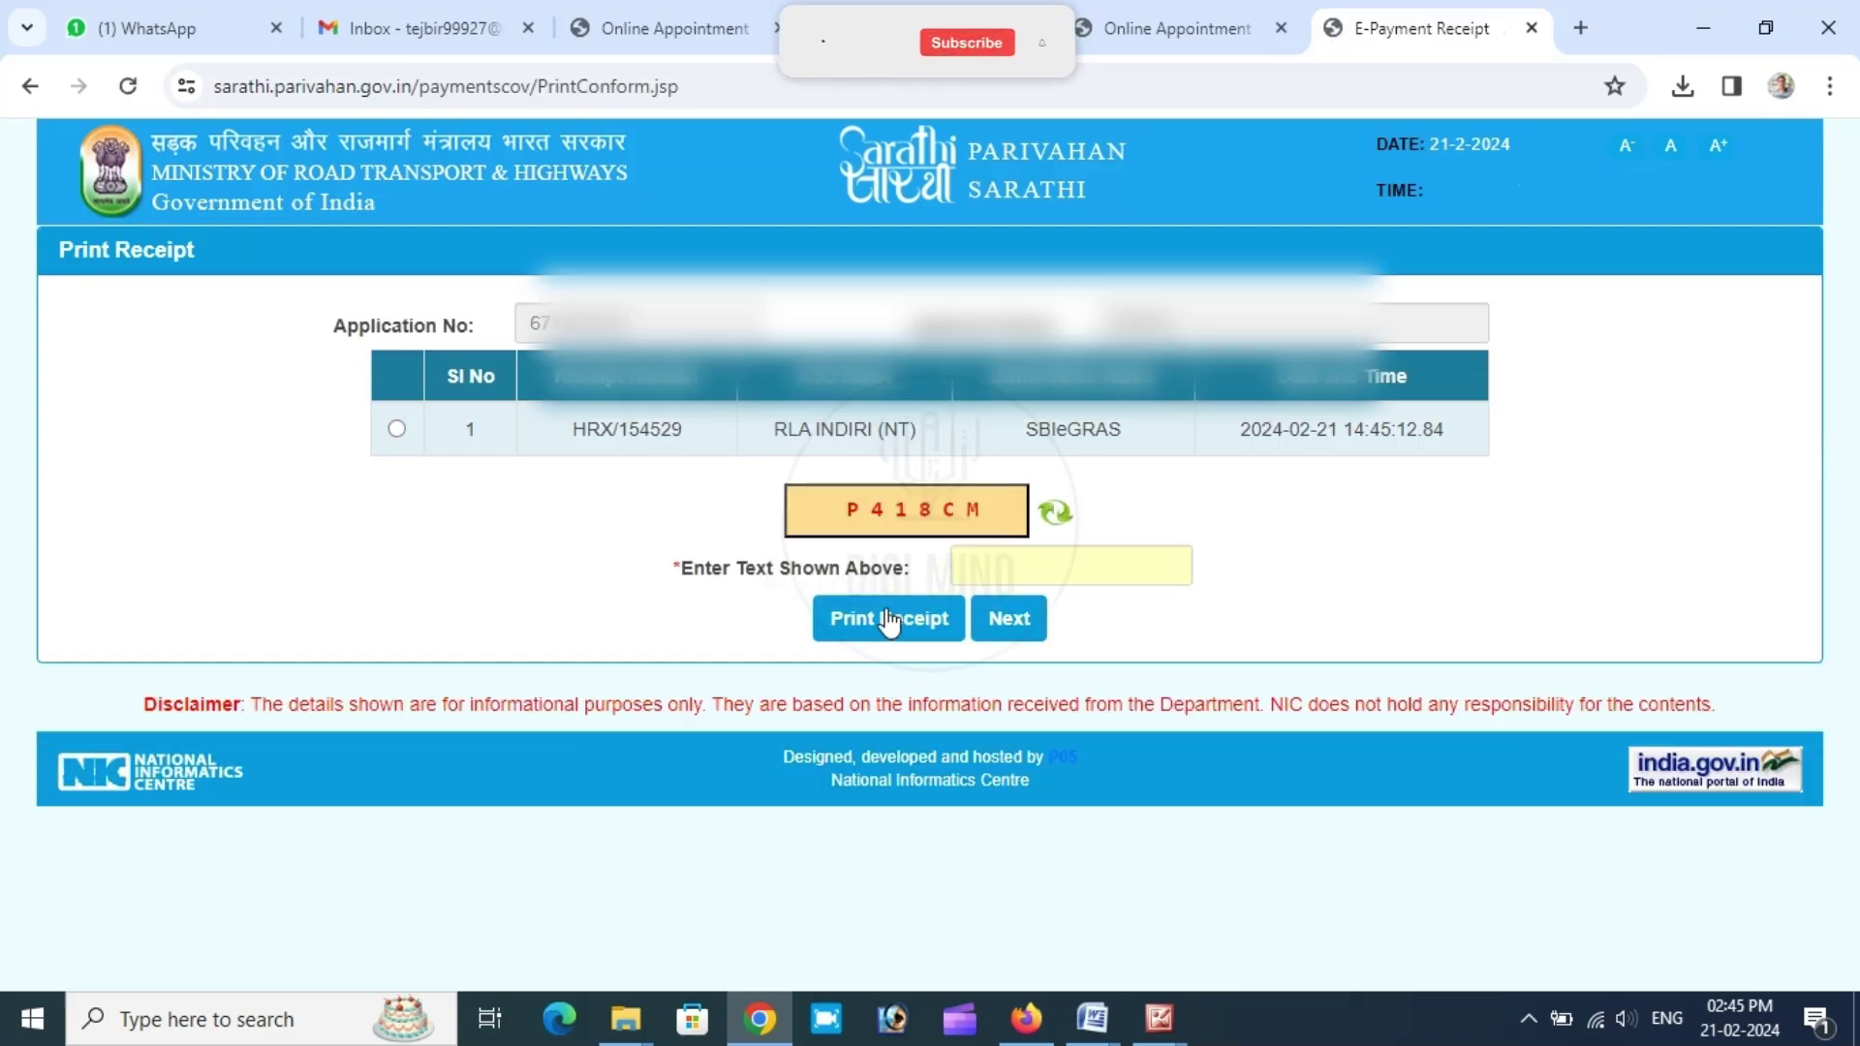
pyautogui.click(396, 429)
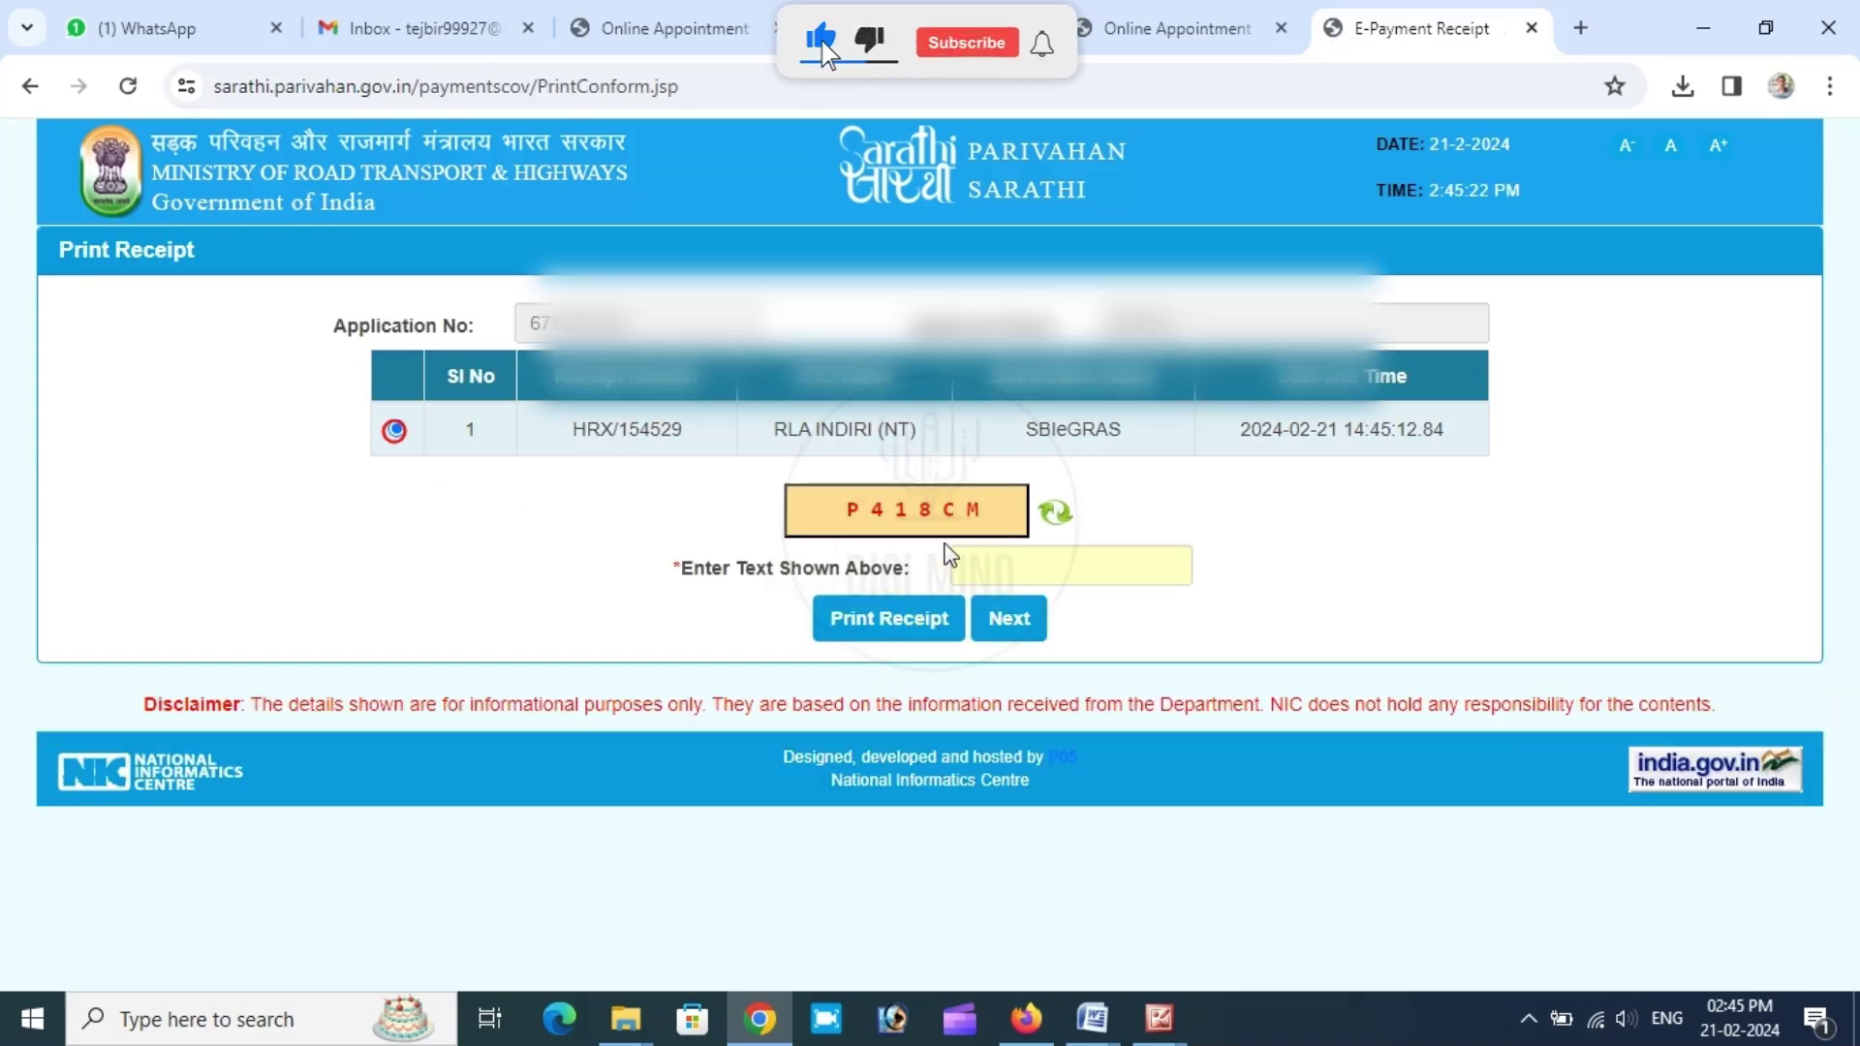
pyautogui.click(1051, 563)
pyautogui.write('P')
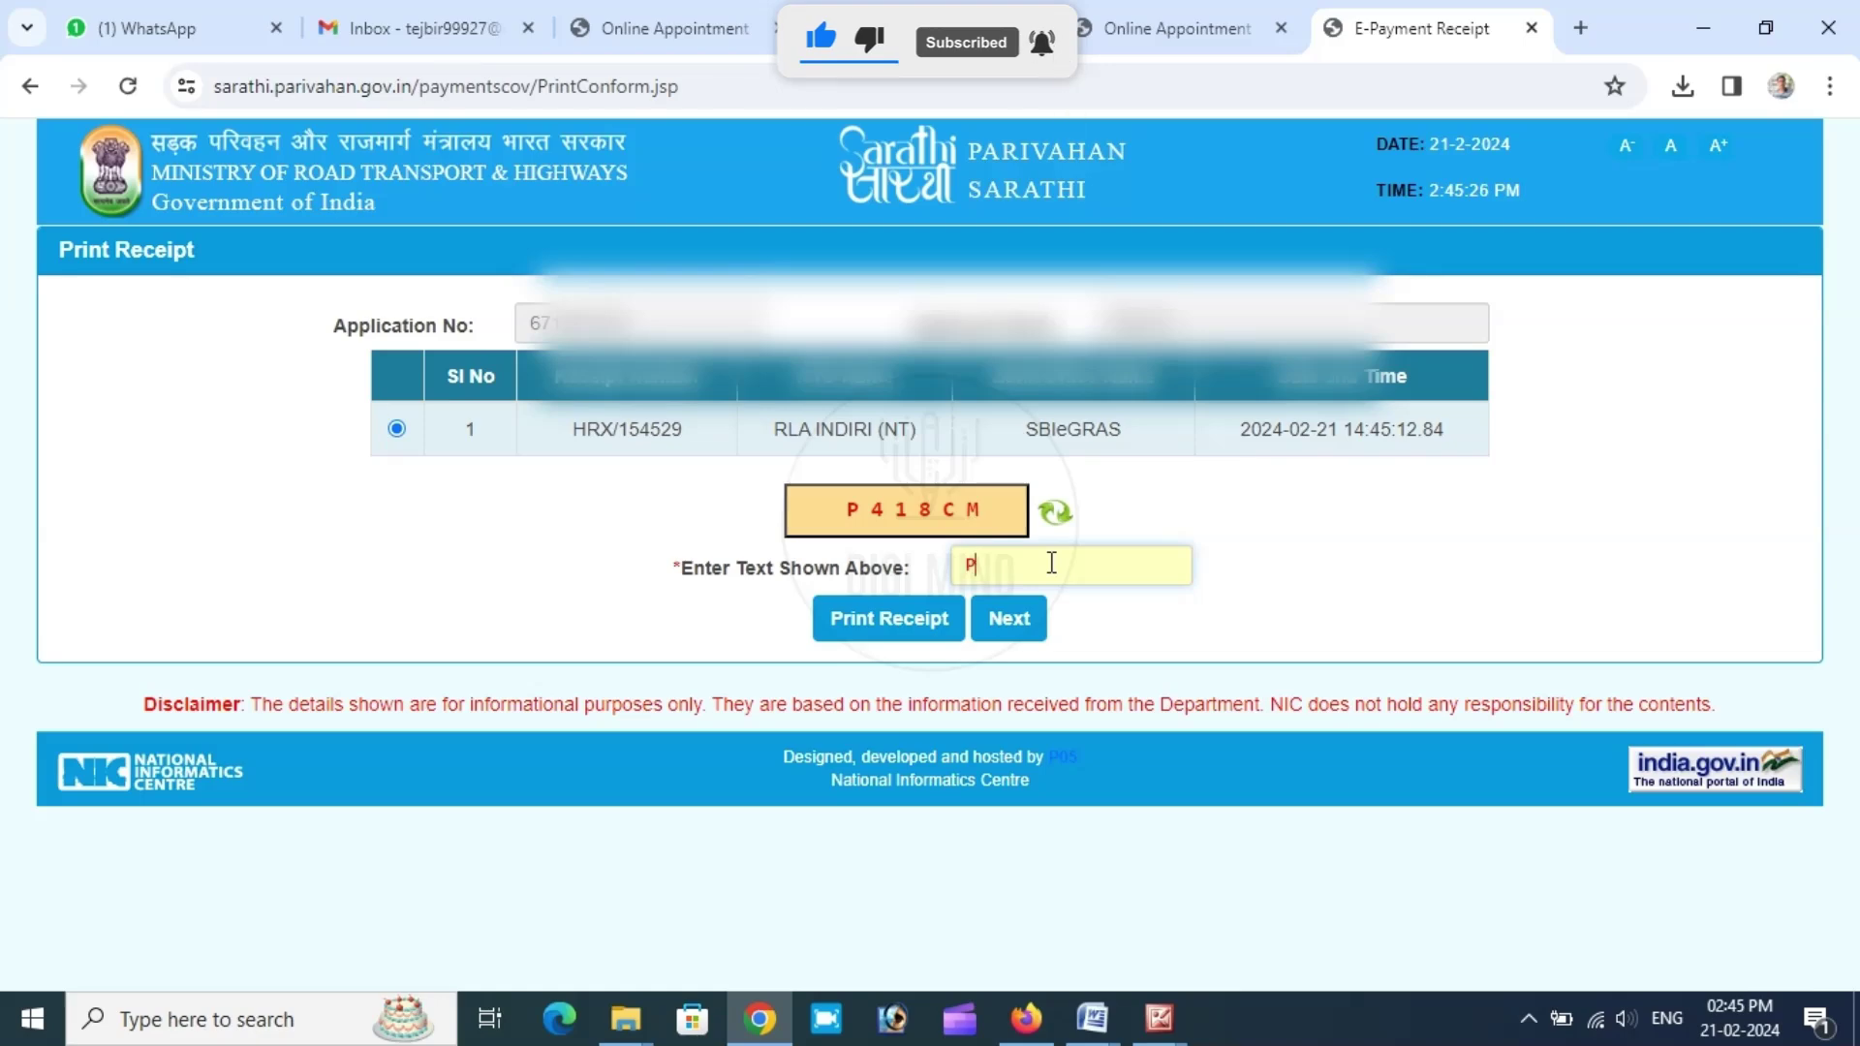
pyautogui.write('418CM')
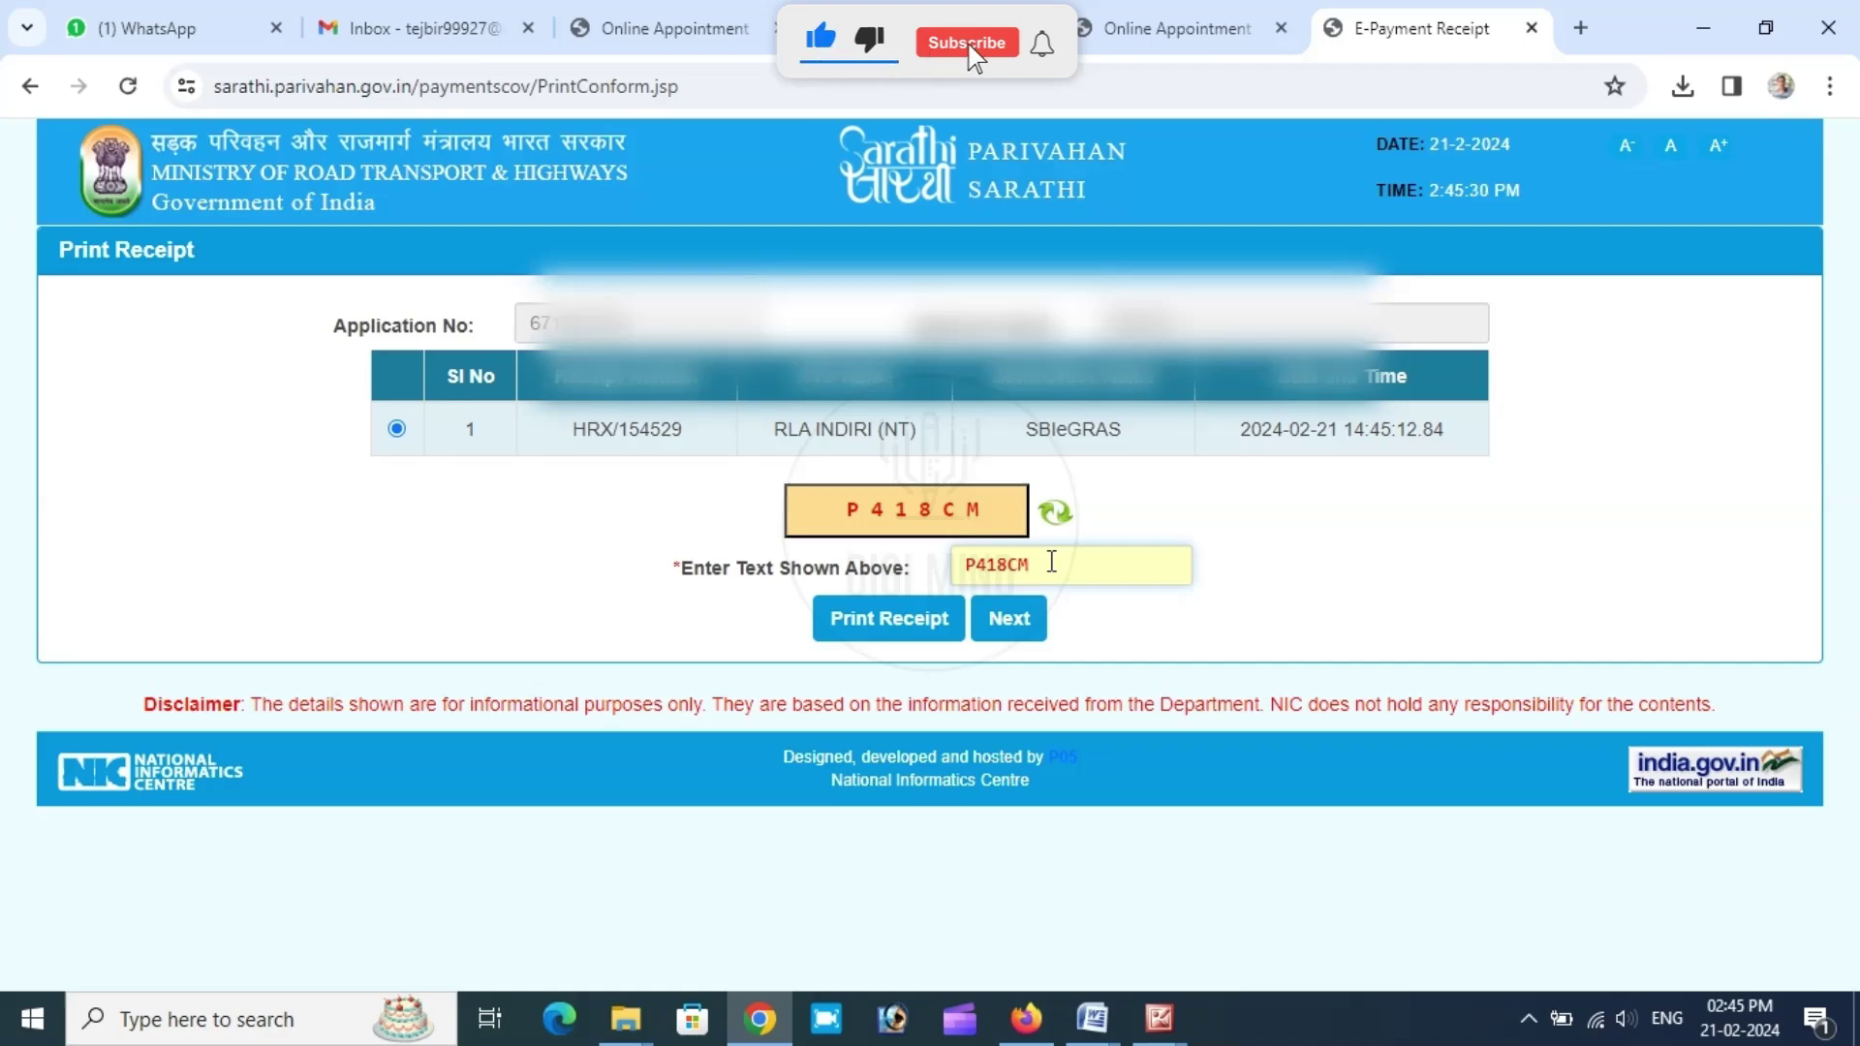
pyautogui.click(881, 621)
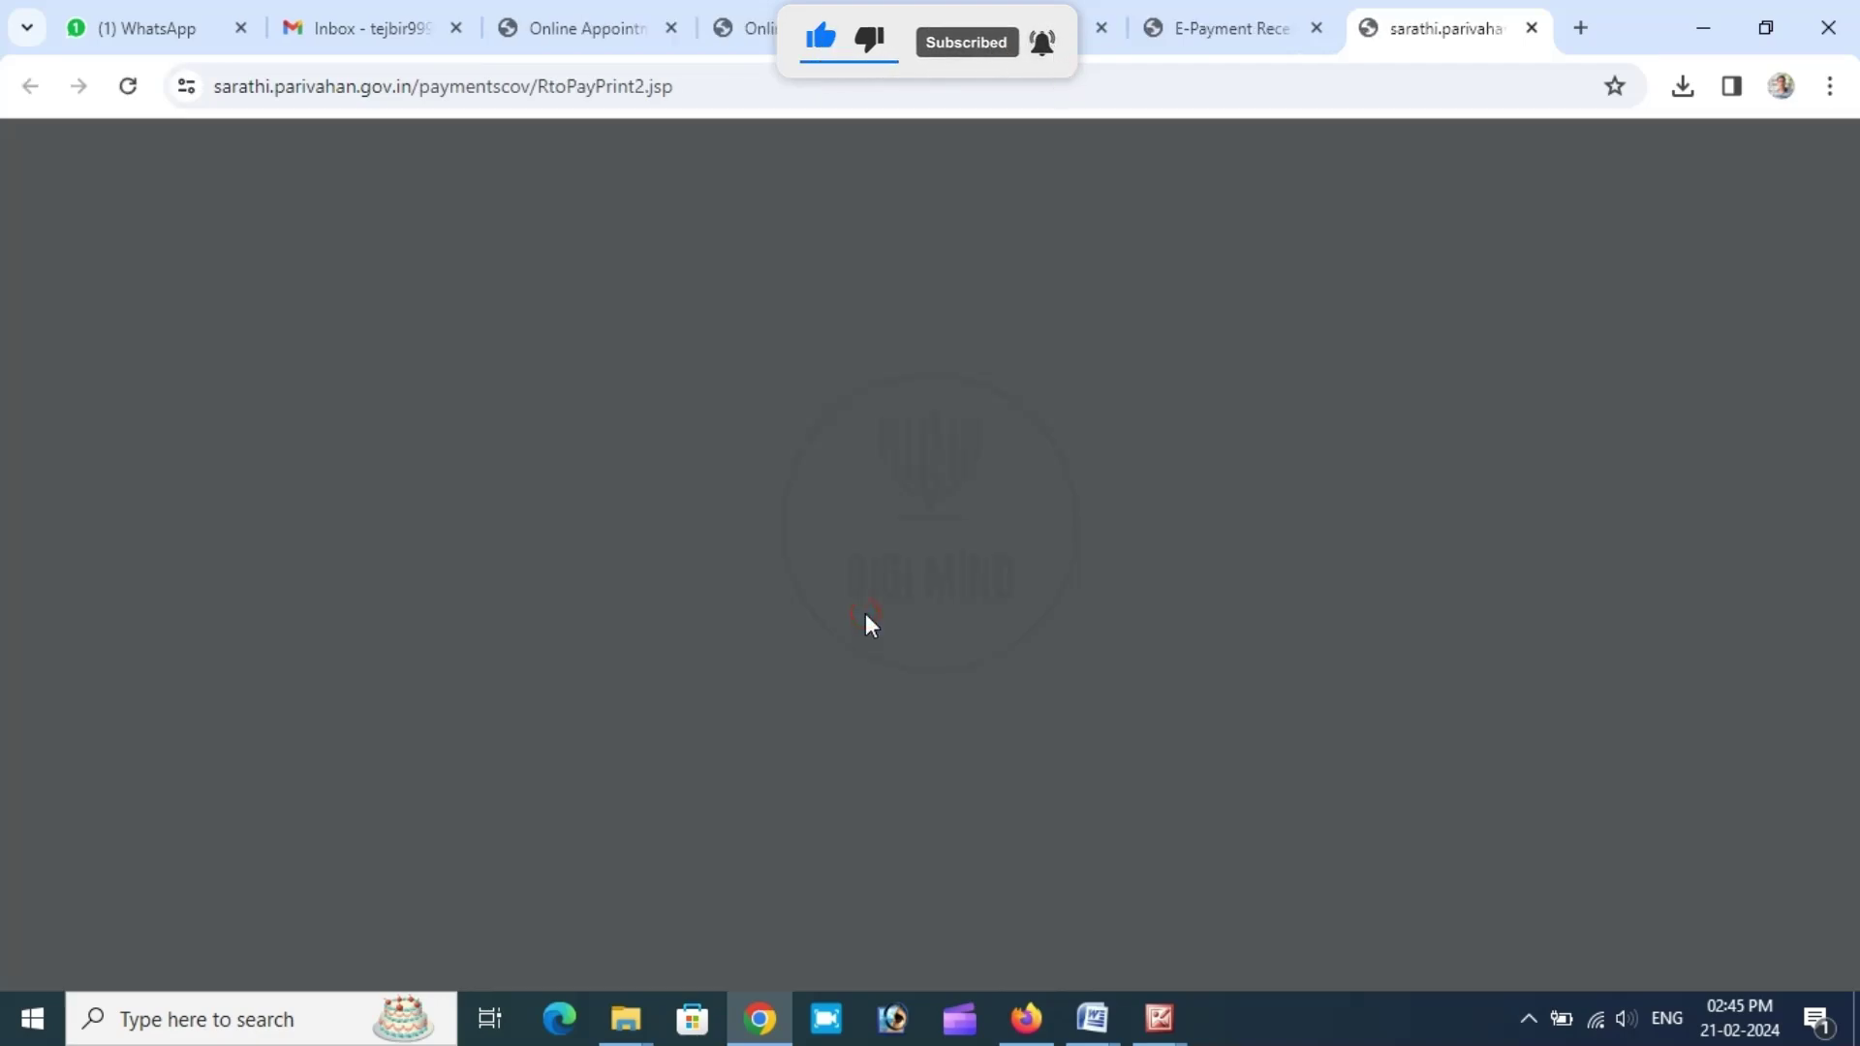